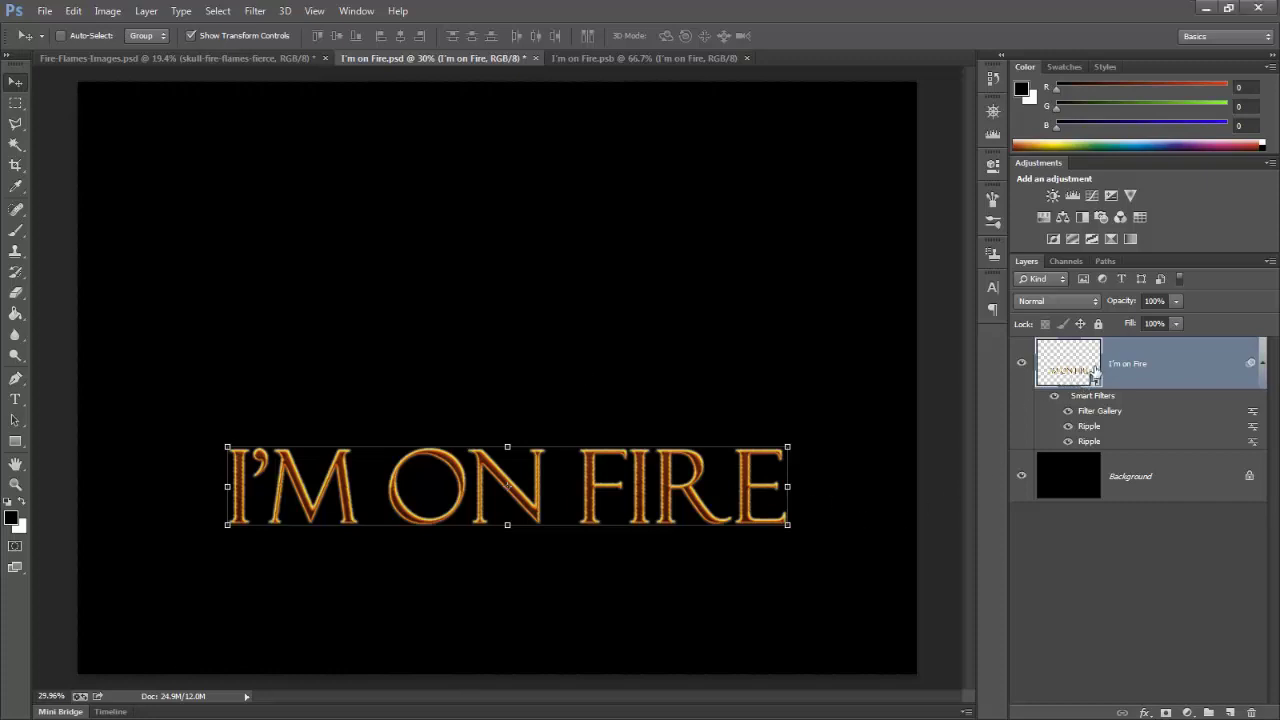
# Open the I'm on Fire smart object's contents and set its text to 72 pt with faux bold
pyautogui.doubleClick(1077, 371)
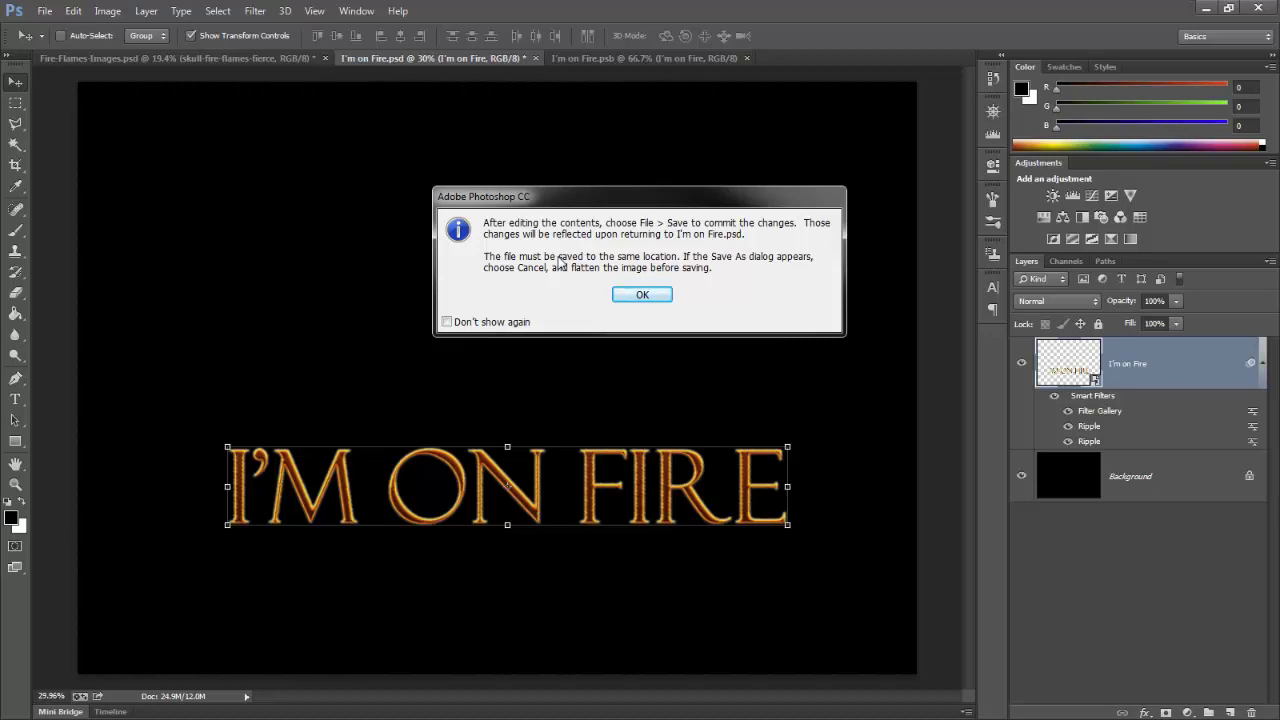
pyautogui.click(641, 295)
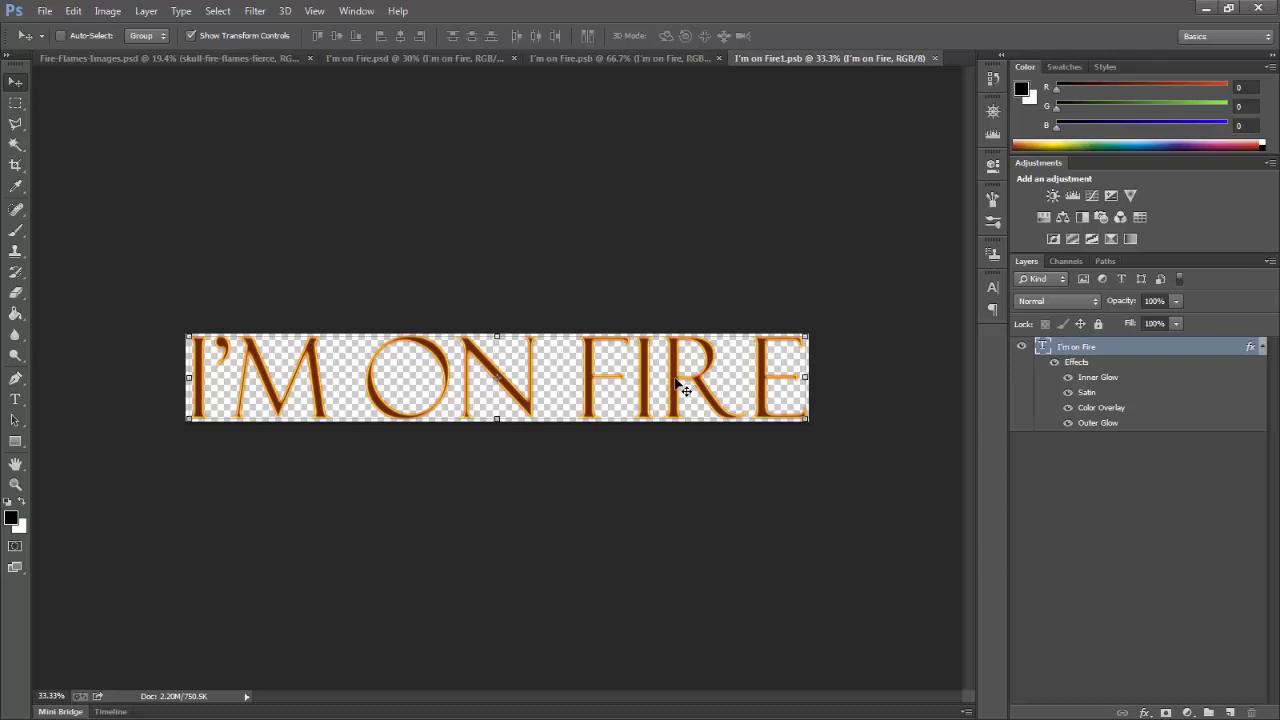
pyautogui.click(15, 398)
pyautogui.moveTo(806, 386); pyautogui.dragTo(158, 394)
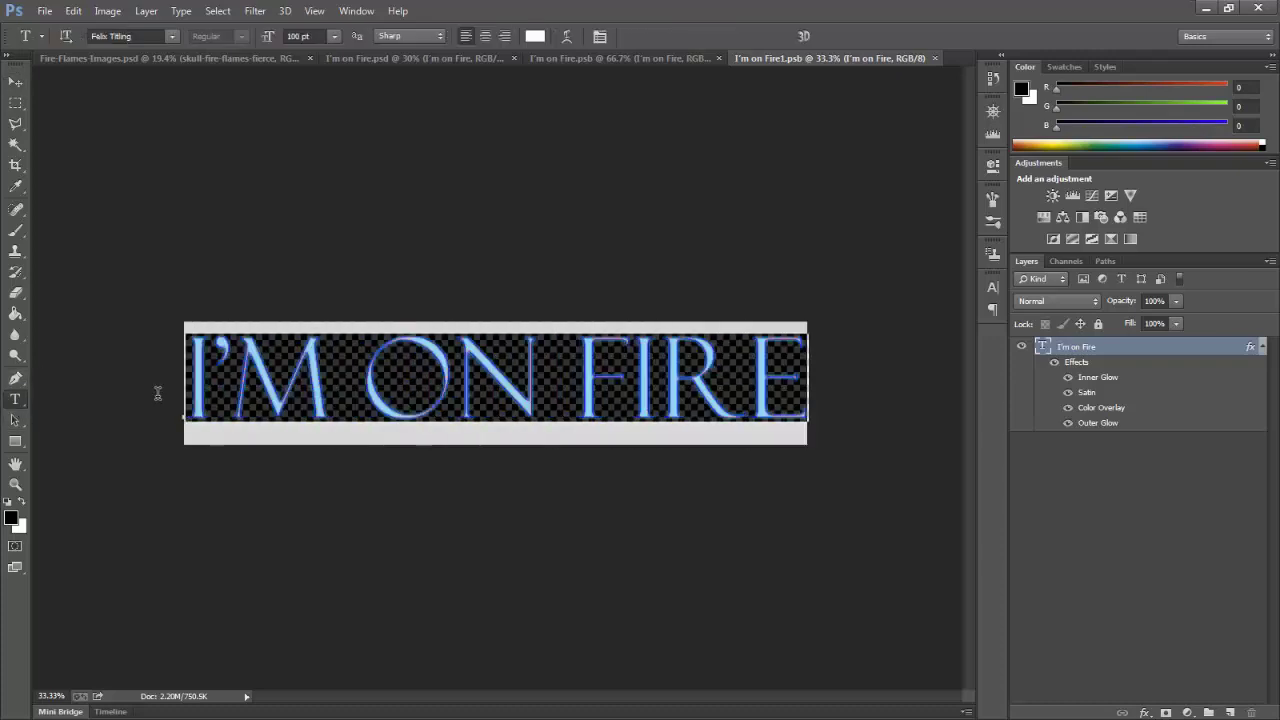
pyautogui.click(993, 288)
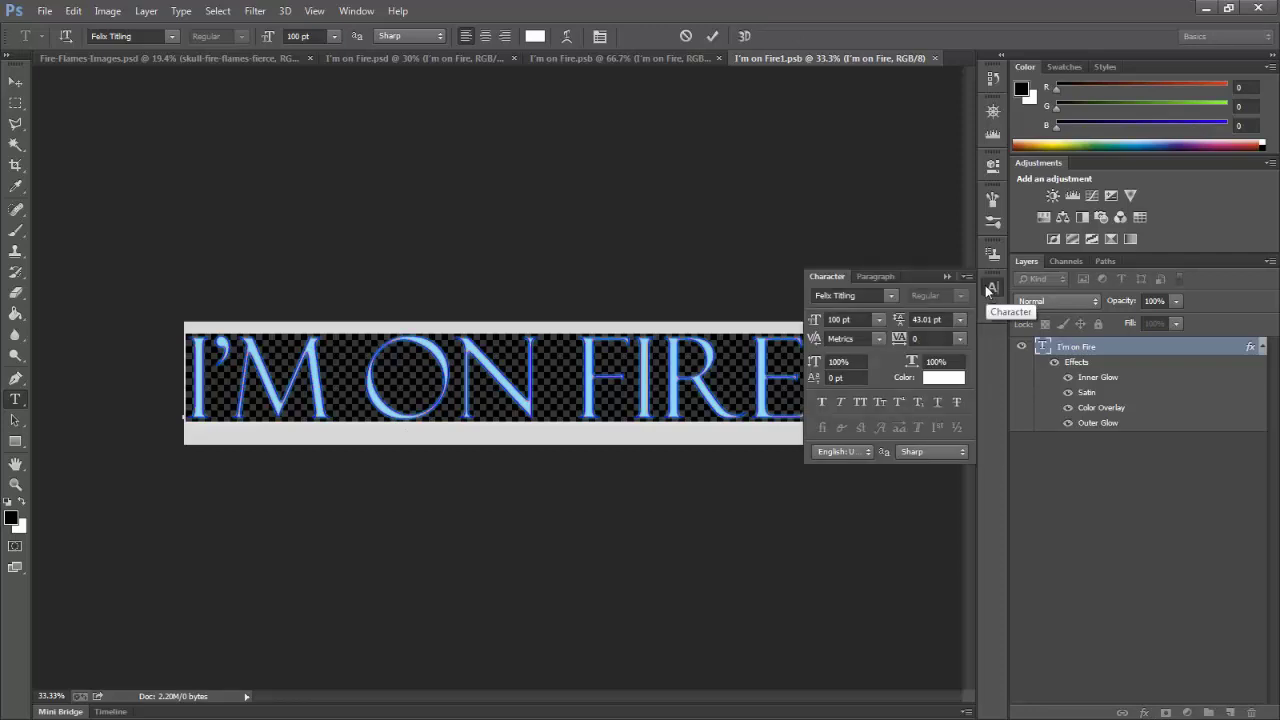
pyautogui.click(878, 320)
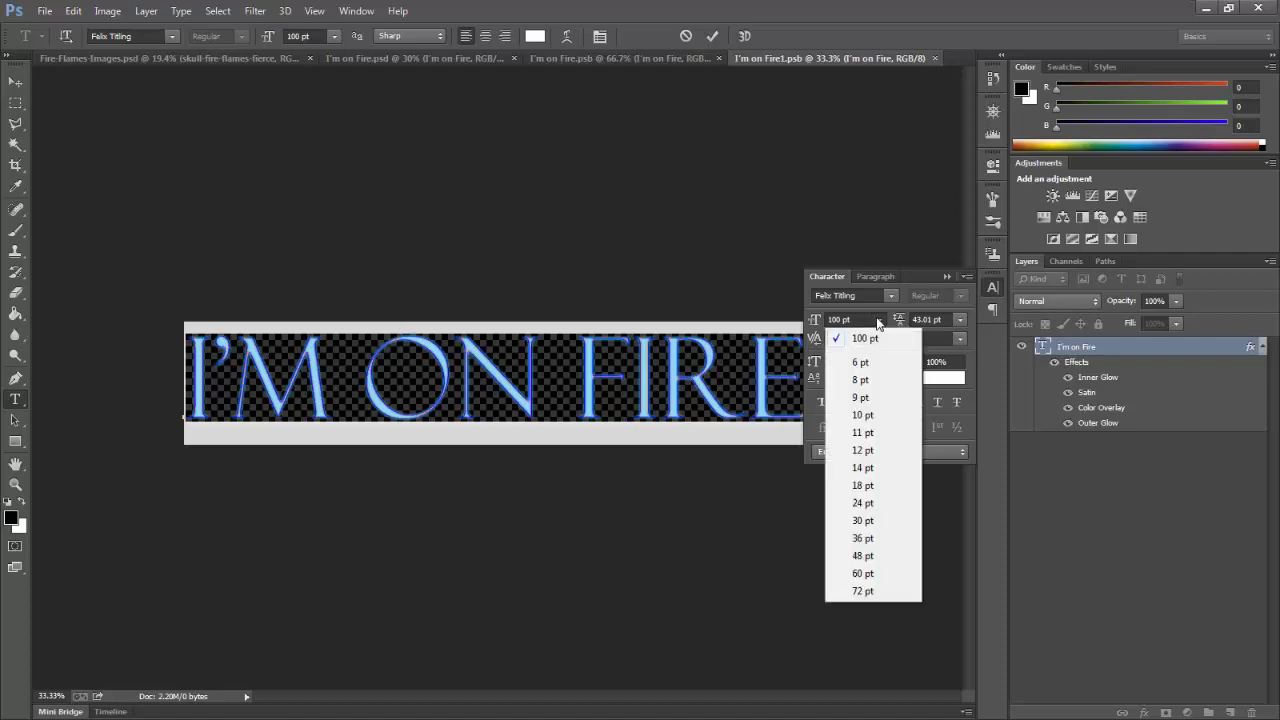
pyautogui.click(868, 591)
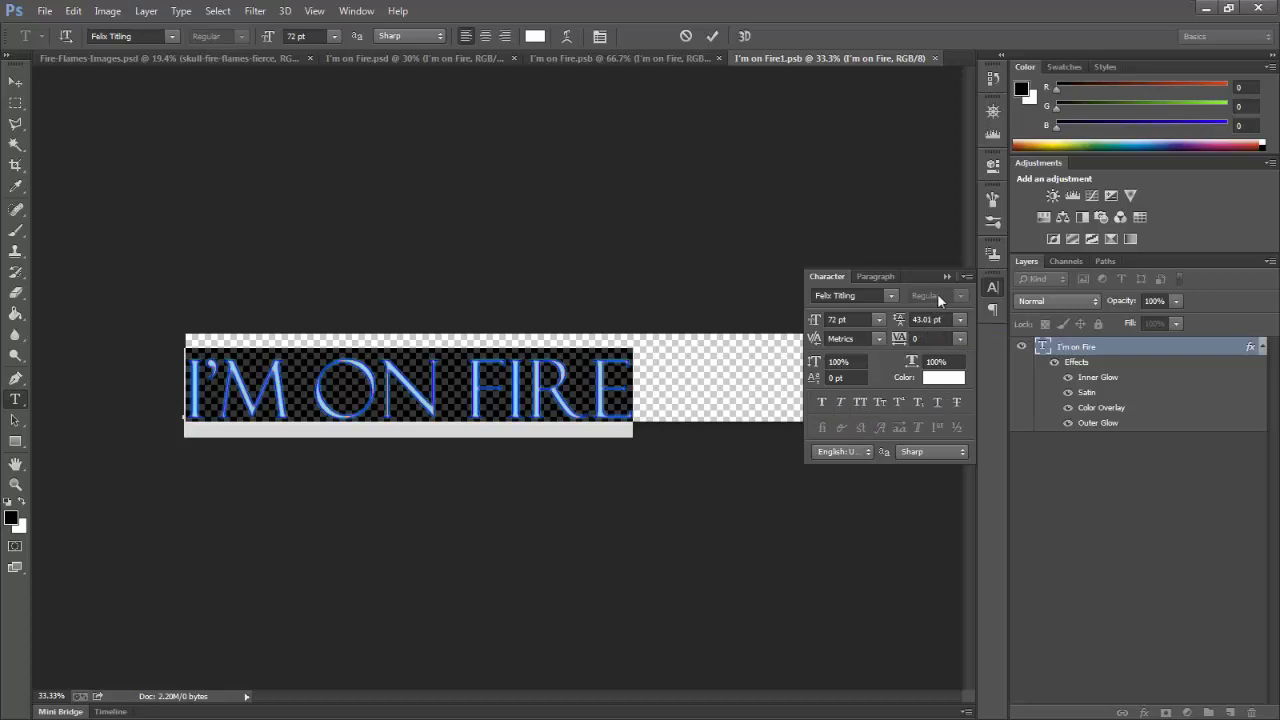
pyautogui.click(822, 402)
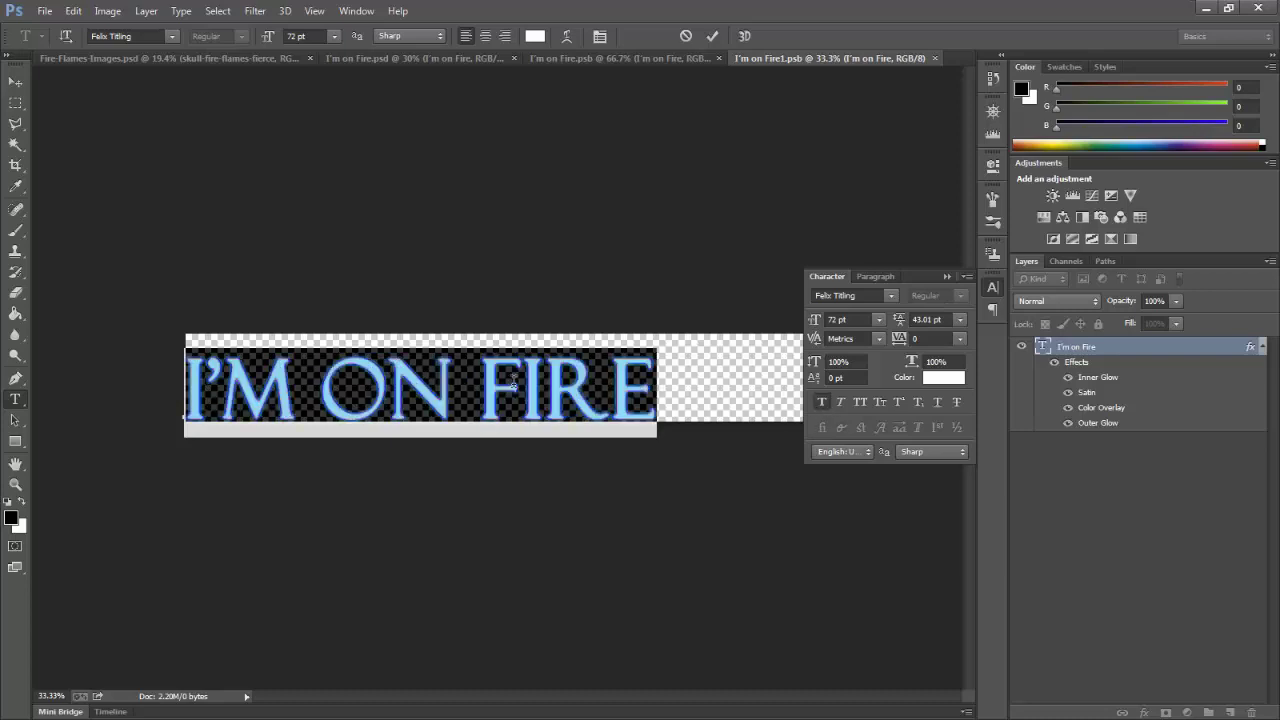
pyautogui.click(711, 37)
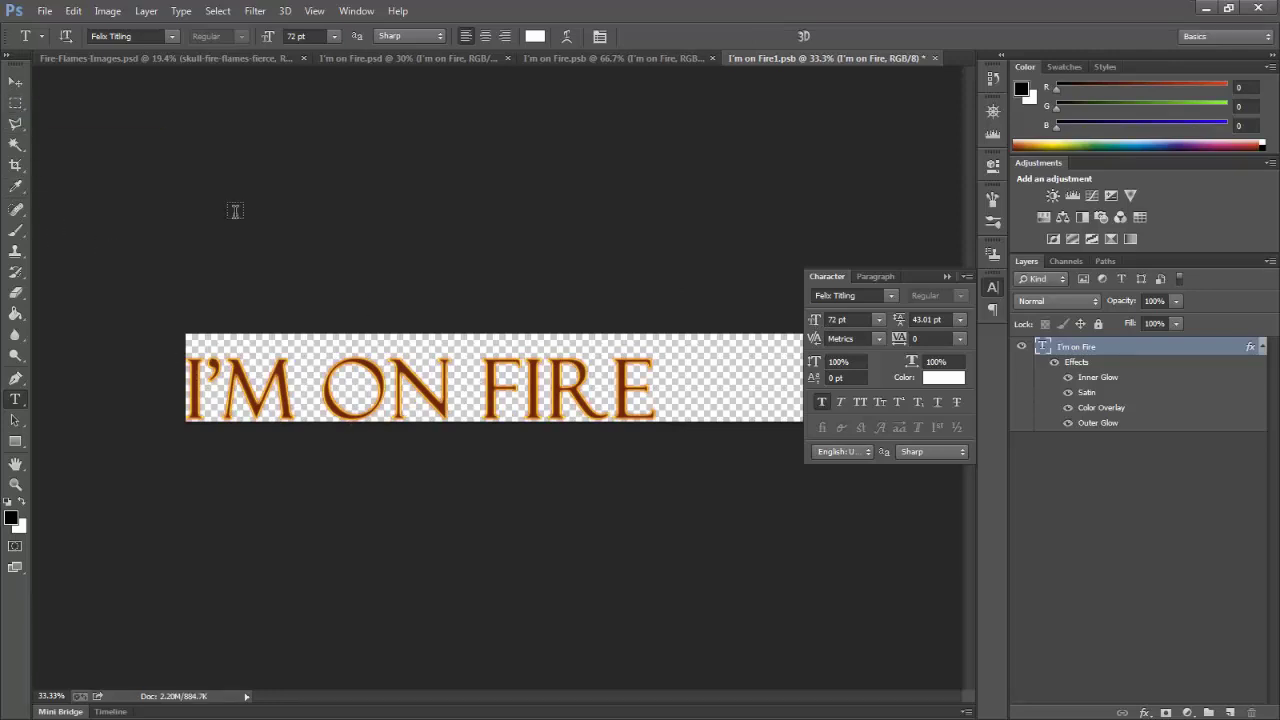
# Move the resized text to the middle of the smart object's canvas and collapse the character settings
pyautogui.click(12, 84)
pyautogui.moveTo(495, 390); pyautogui.dragTo(582, 377)
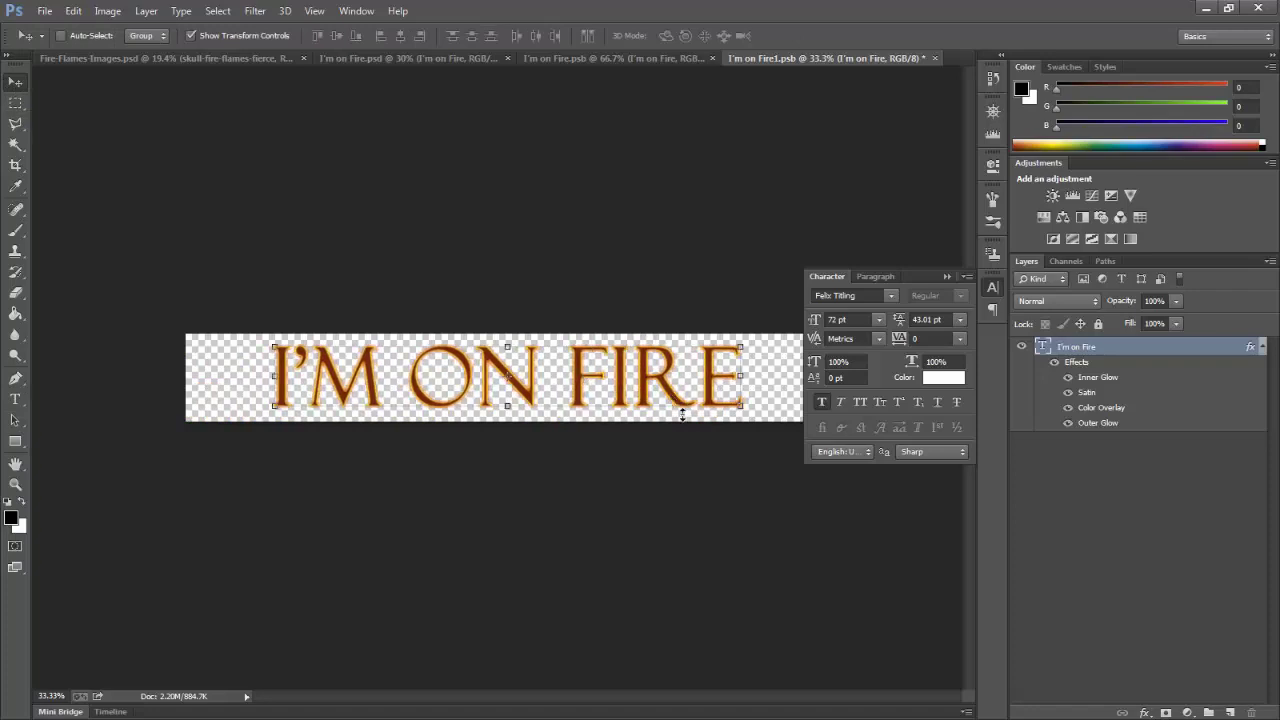
pyautogui.click(948, 277)
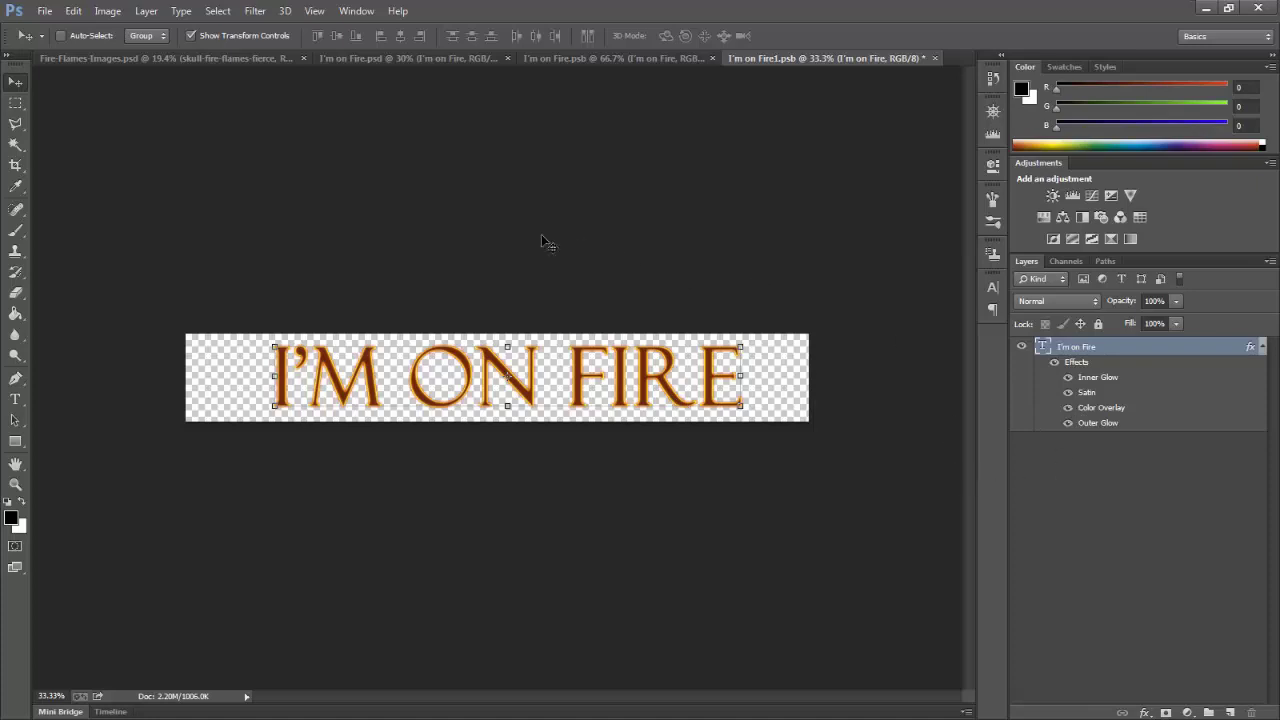
# Save the smart object's contents, return to I'm on Fire.psd and shift the text slightly down and to the left
pyautogui.click(45, 11)
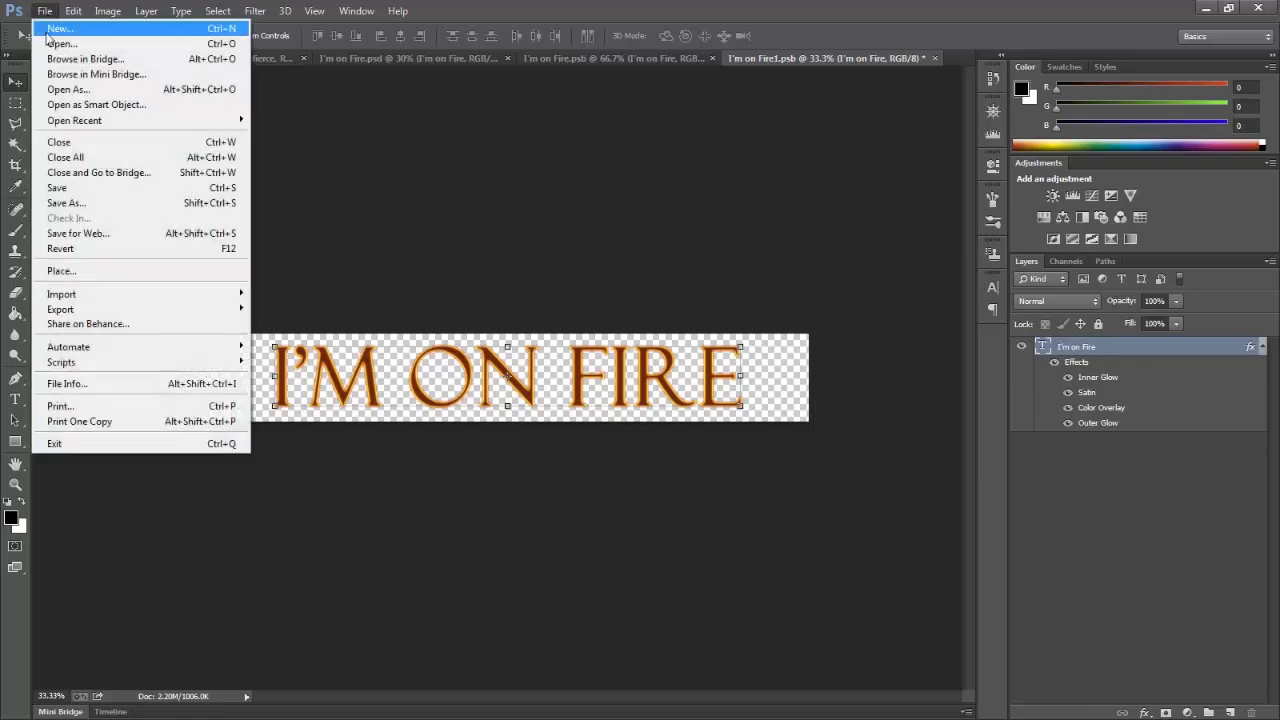
pyautogui.click(73, 188)
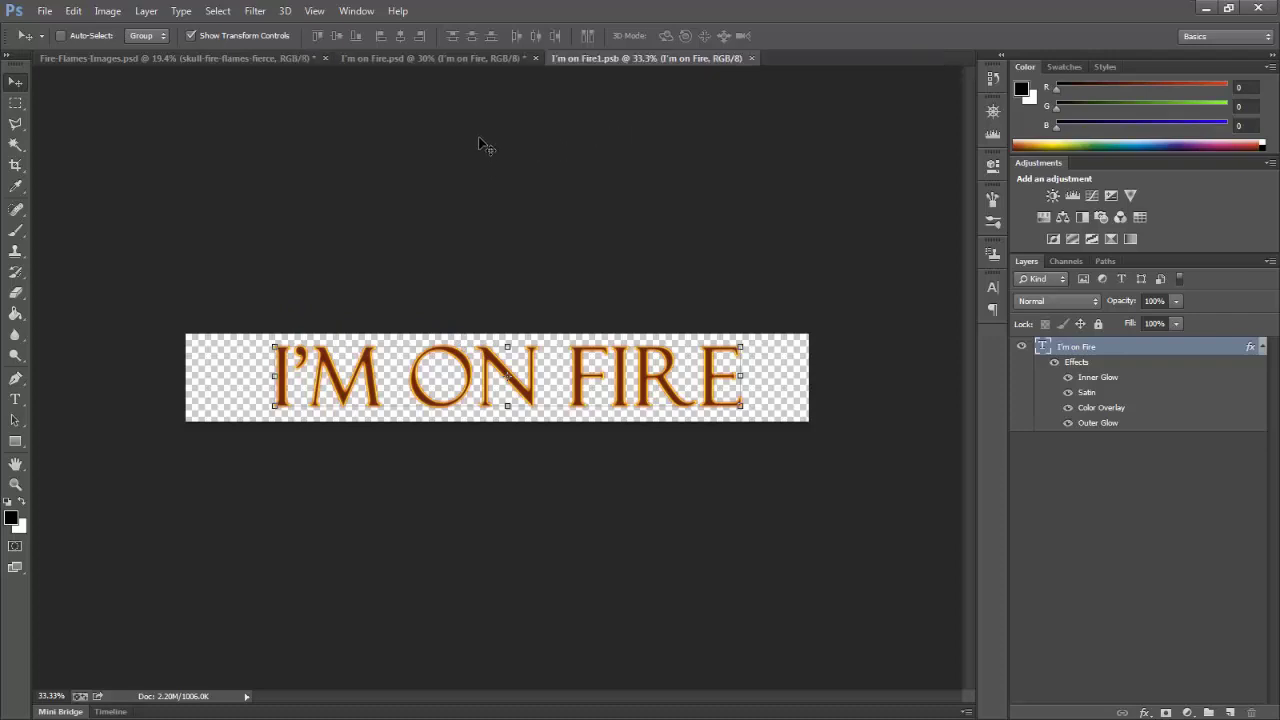
pyautogui.hotkey('ctrl', 'shift', 'Tab')
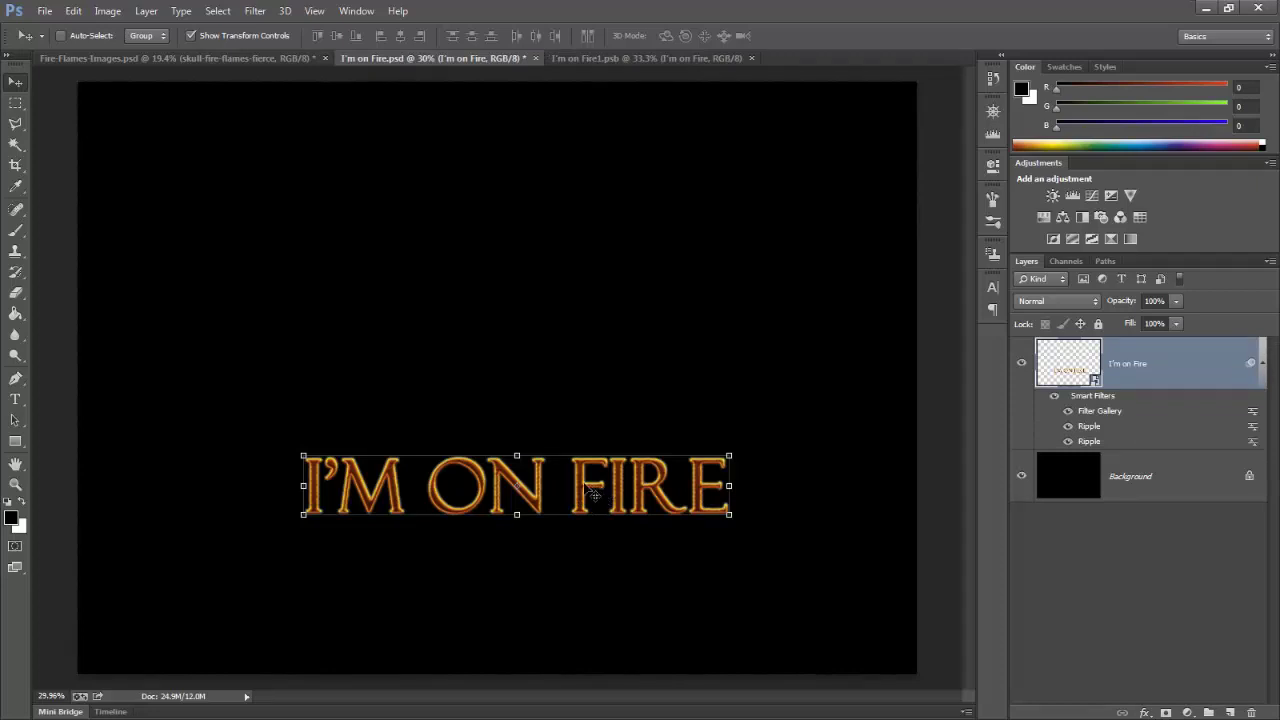
pyautogui.moveTo(593, 493); pyautogui.dragTo(563, 510)
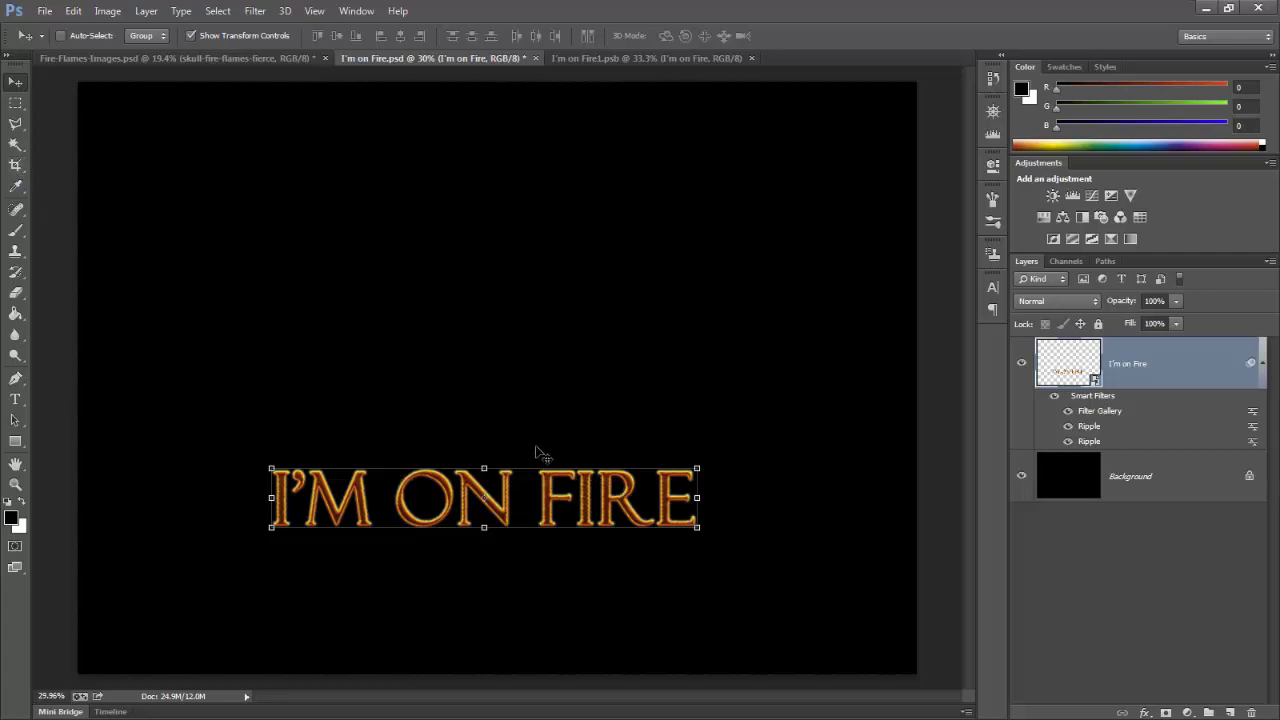
# Crop the canvas on all four sides to a wide rectangle around the text, leaving empty space above it for flames
pyautogui.click(15, 166)
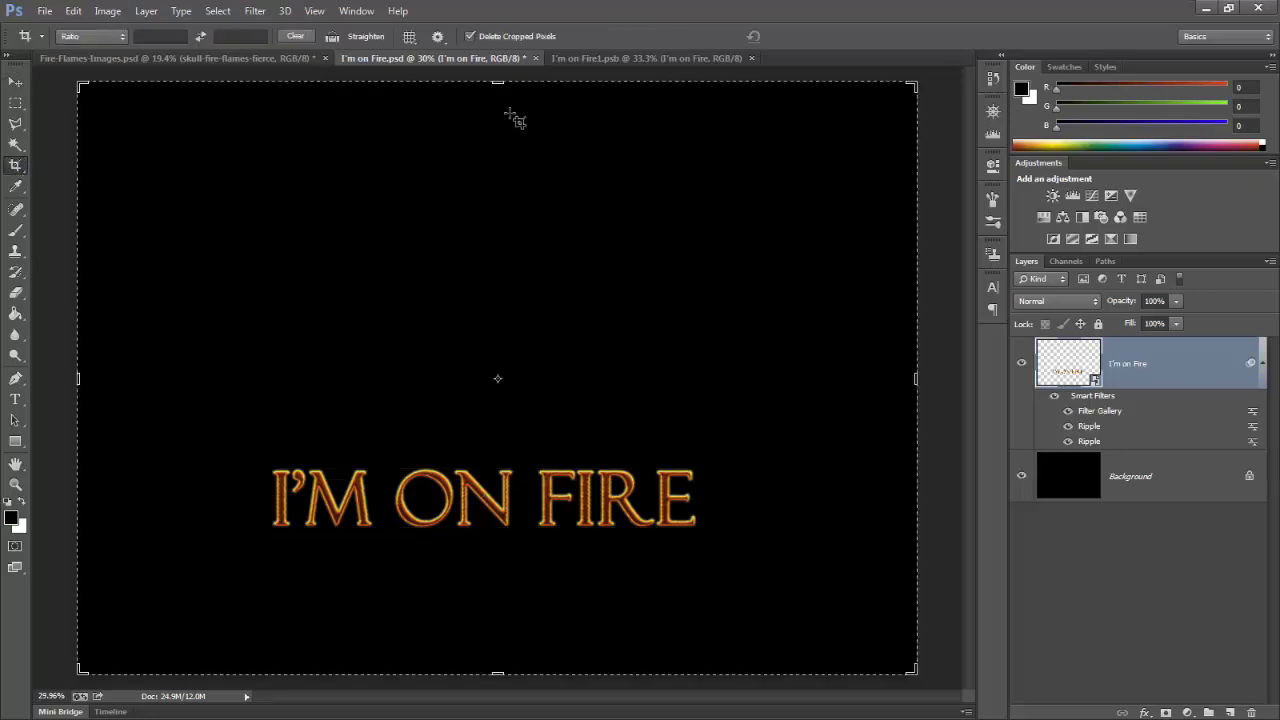
pyautogui.moveTo(509, 90); pyautogui.dragTo(521, 200)
pyautogui.moveTo(502, 560); pyautogui.dragTo(512, 520)
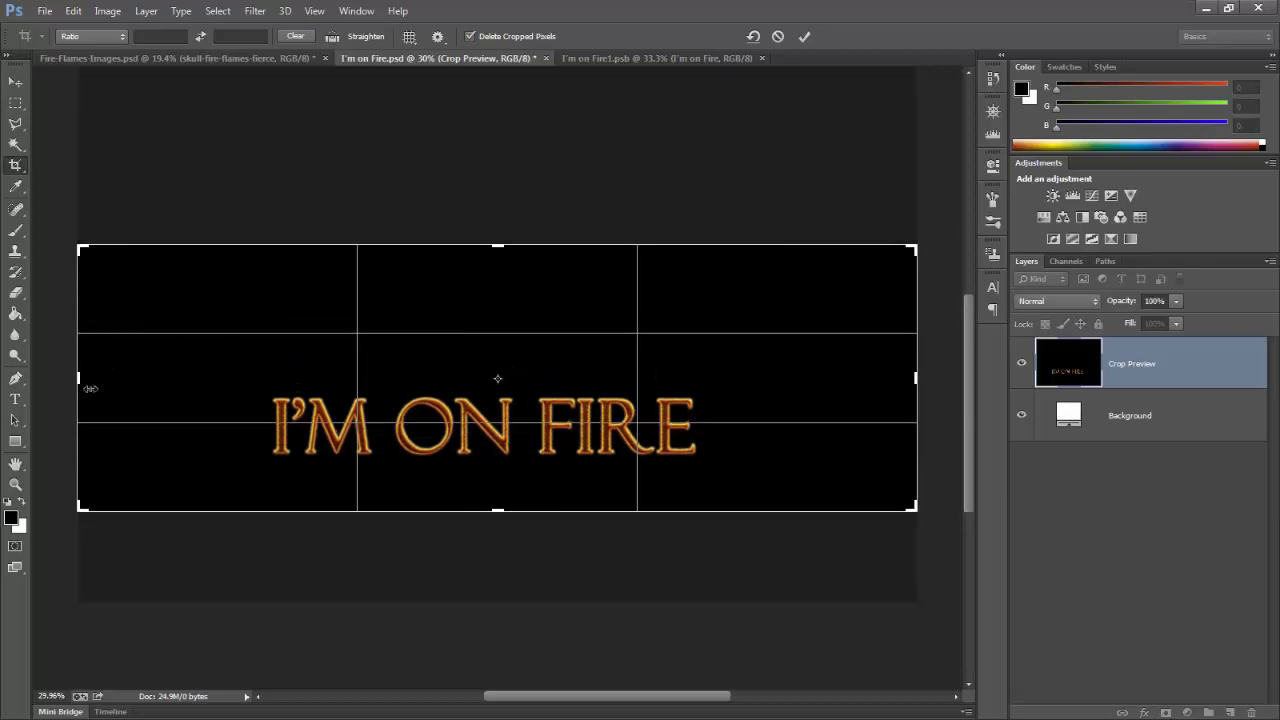
pyautogui.moveTo(90, 388); pyautogui.dragTo(134, 388)
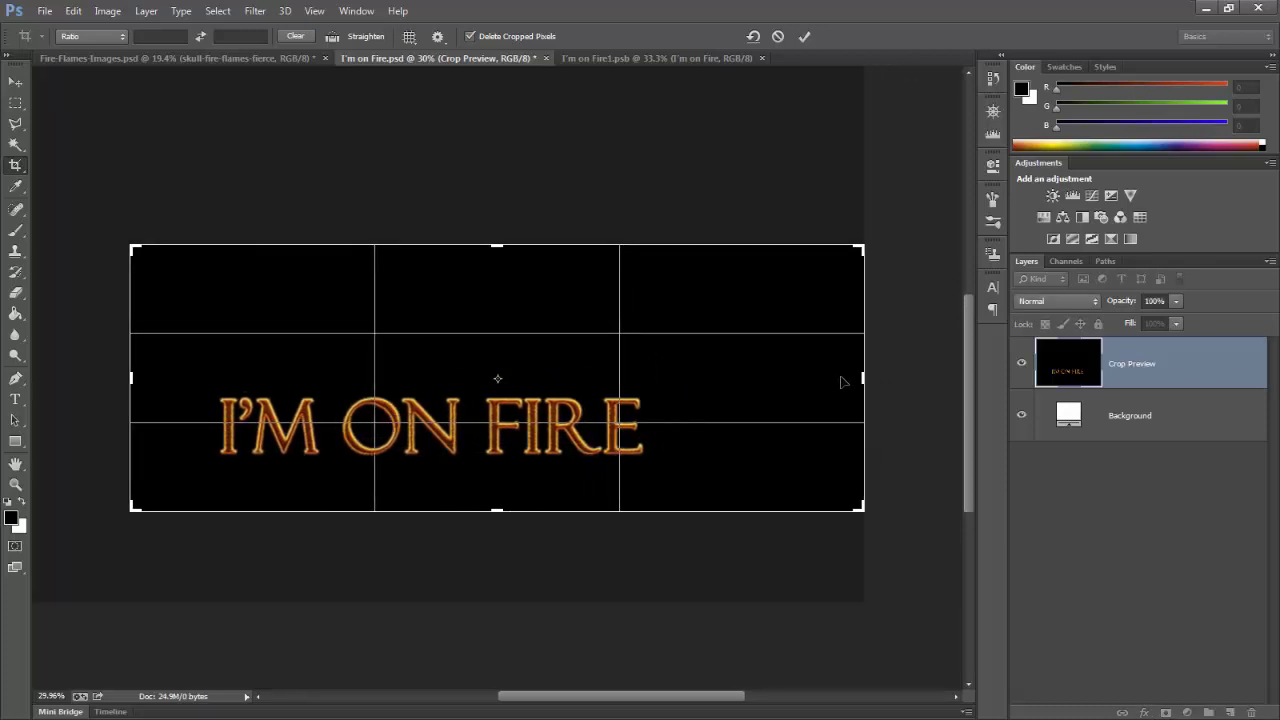
pyautogui.moveTo(871, 381); pyautogui.dragTo(792, 360)
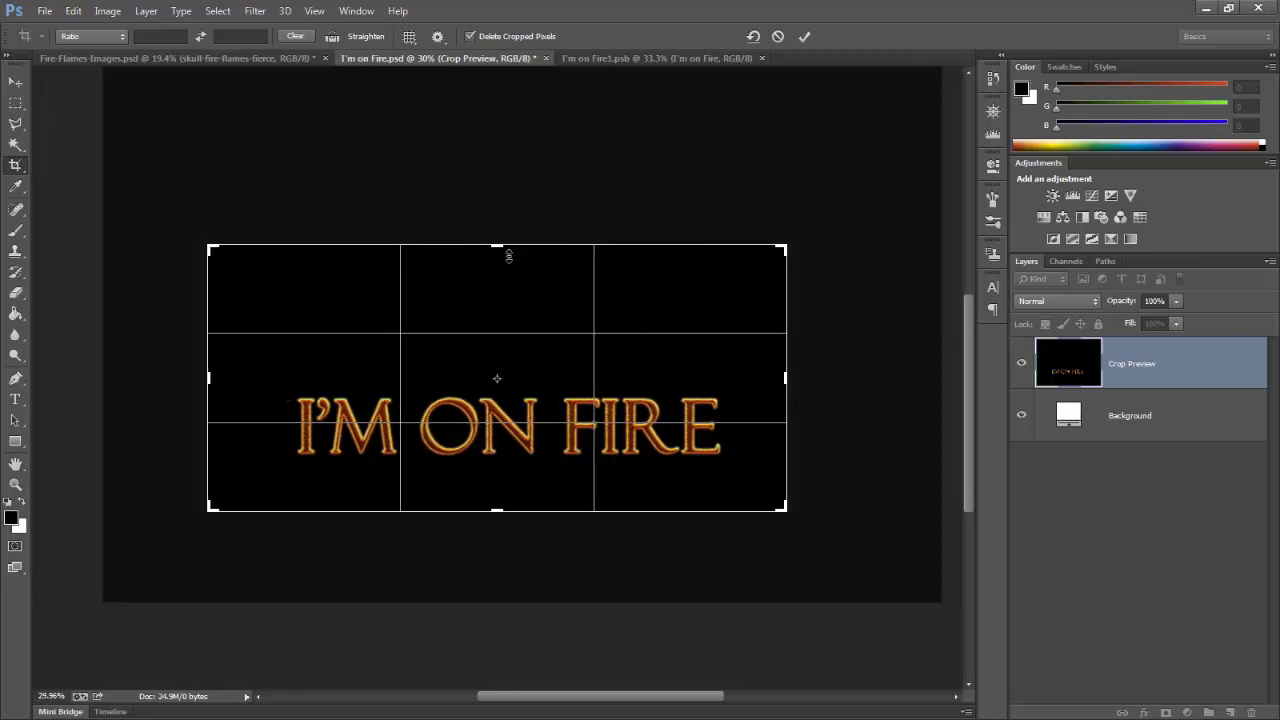
pyautogui.moveTo(510, 251); pyautogui.dragTo(511, 244)
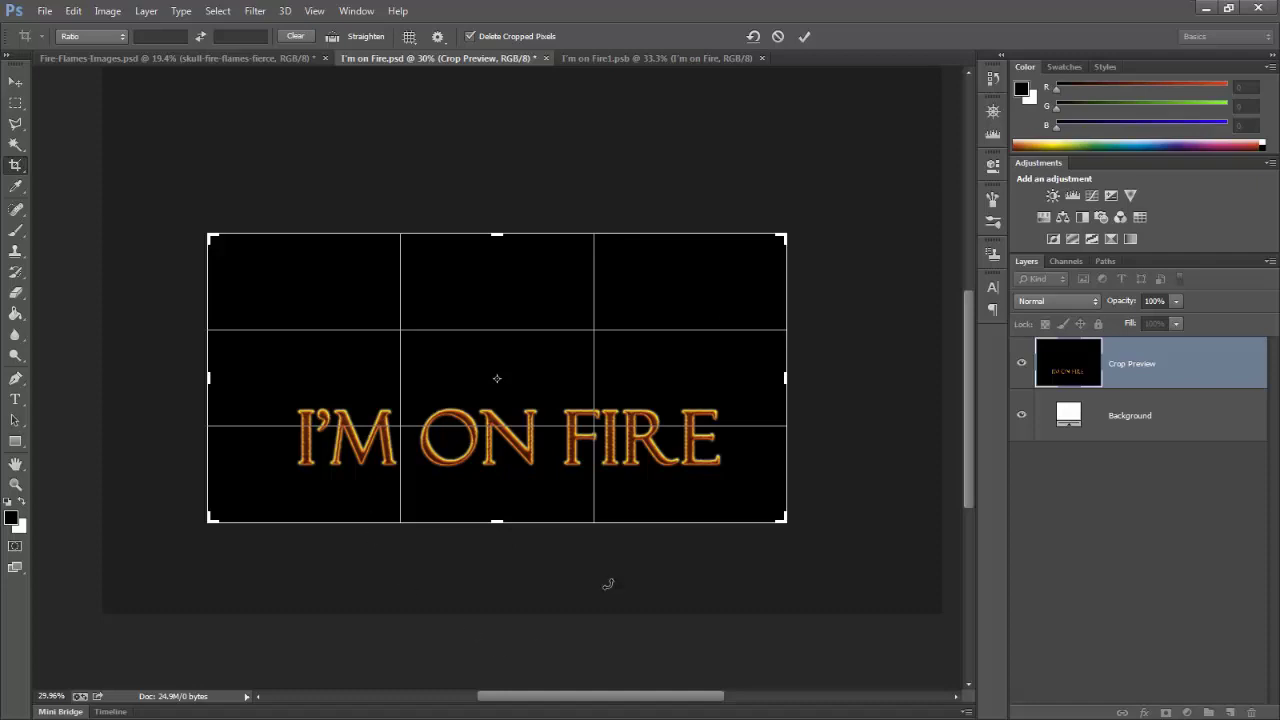
pyautogui.click(801, 41)
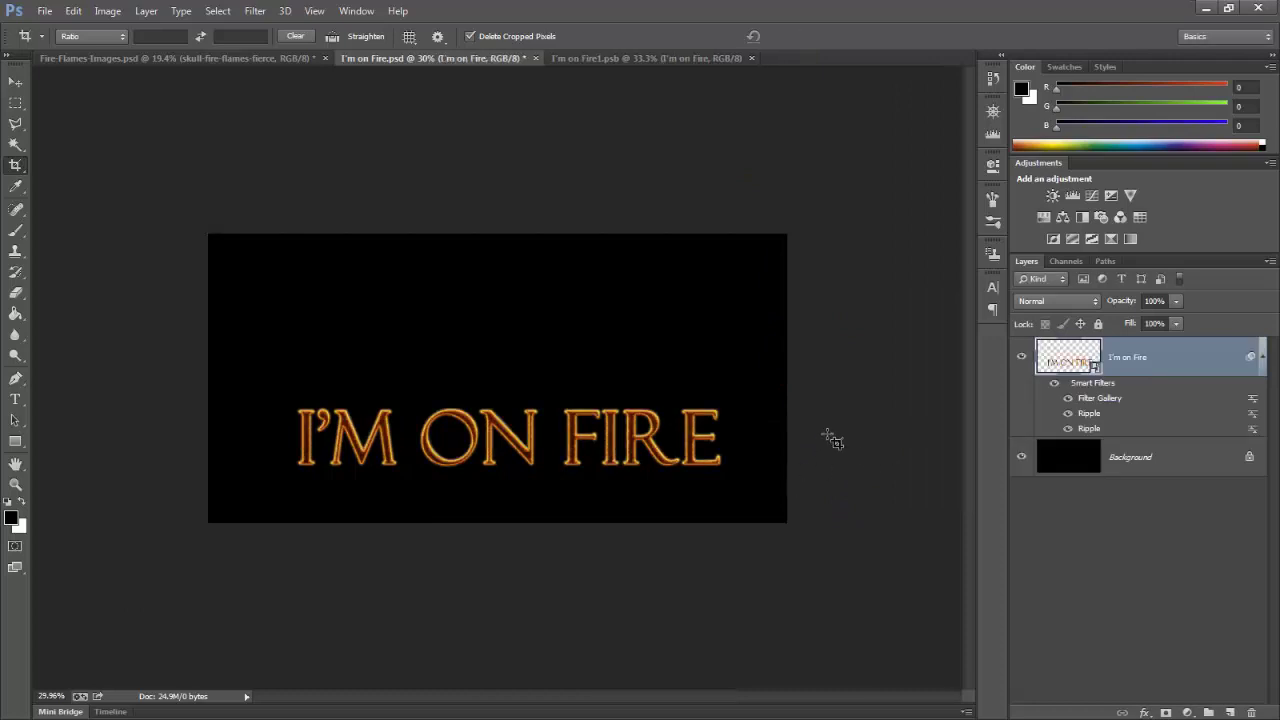
pyautogui.hotkey('ctrl', '+')
pyautogui.hotkey('ctrl', '+')
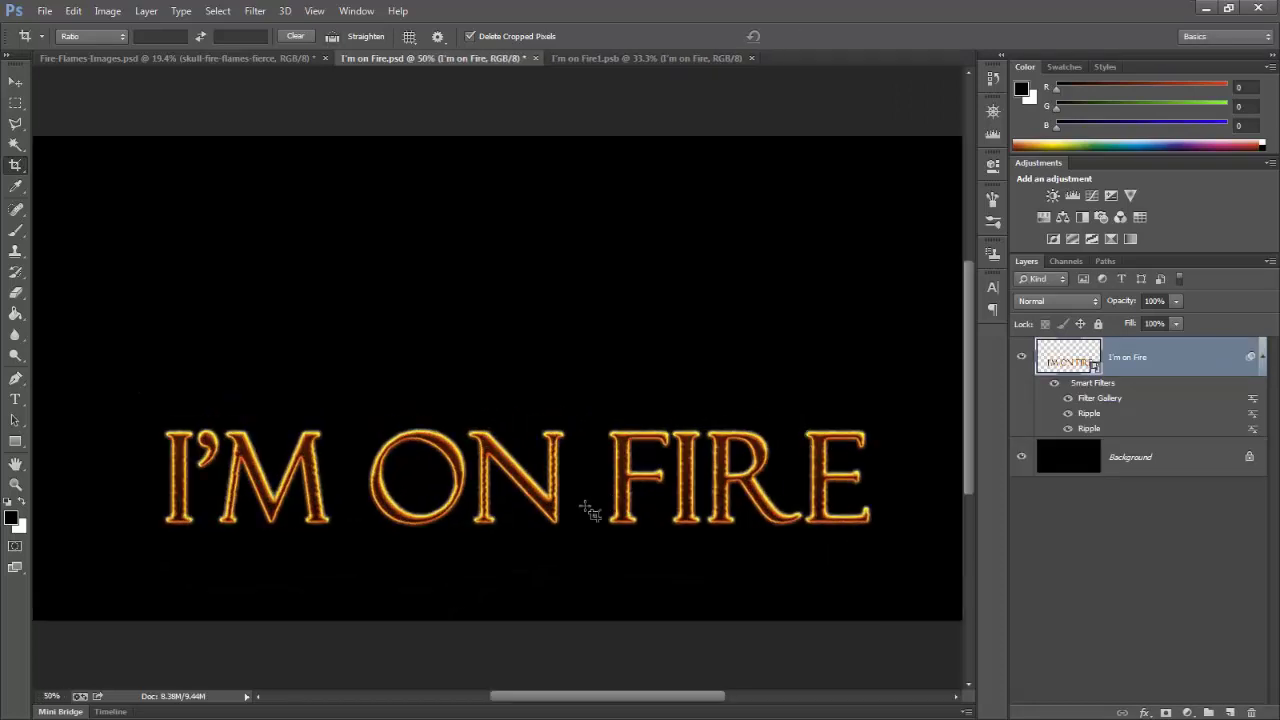
pyautogui.click(15, 81)
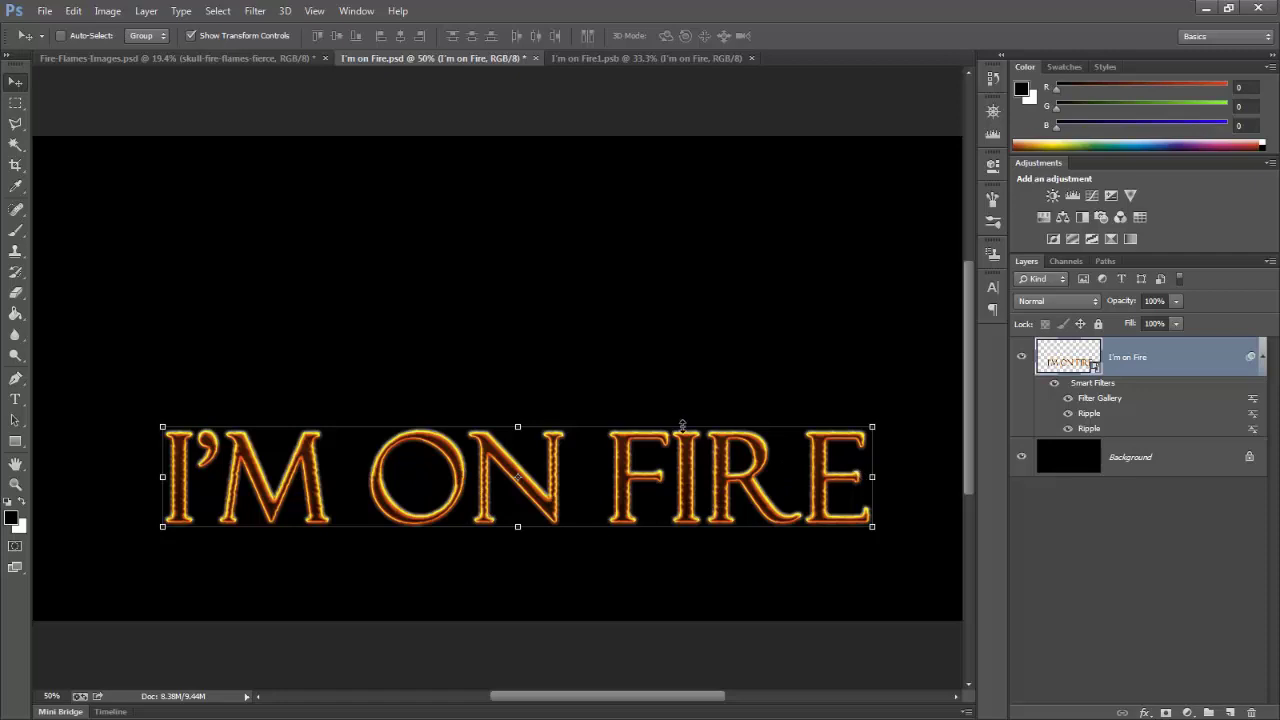
# Switch to Fire-Flames-Images.psd and flatten the image into a single background layer
pyautogui.click(188, 59)
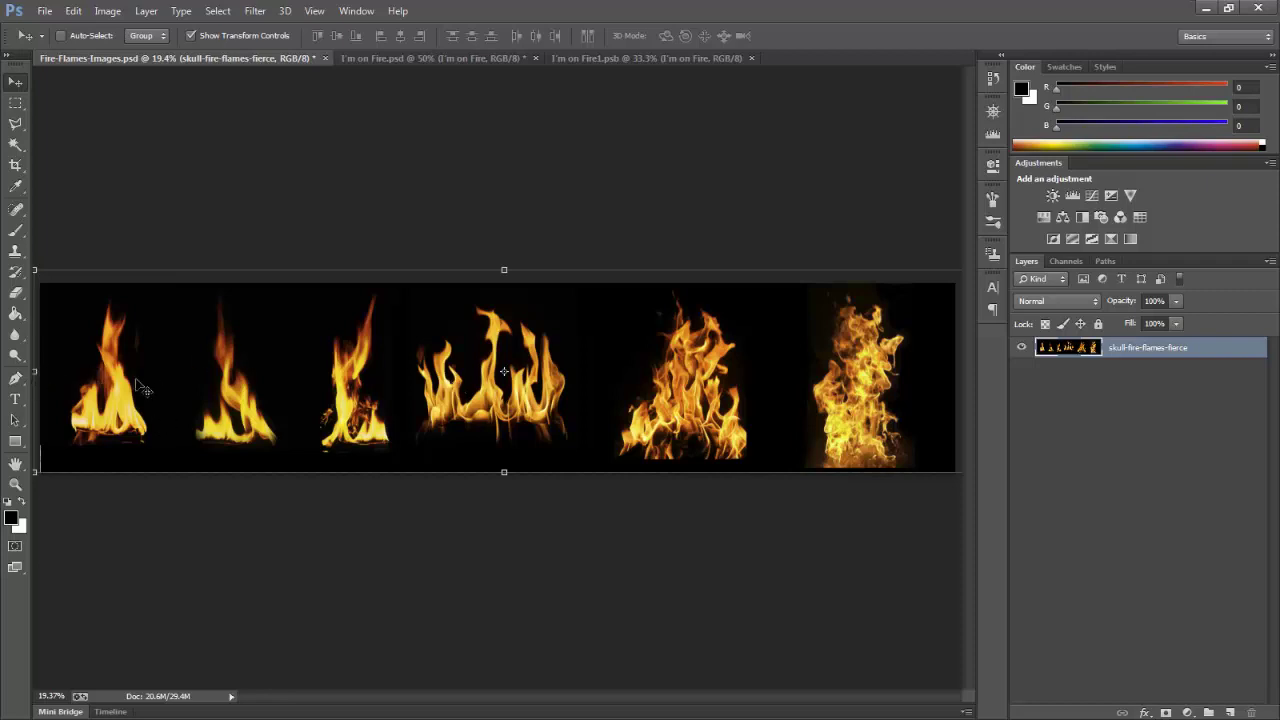
pyautogui.click(50, 10)
pyautogui.click(300, 206)
pyautogui.rightClick(1095, 356)
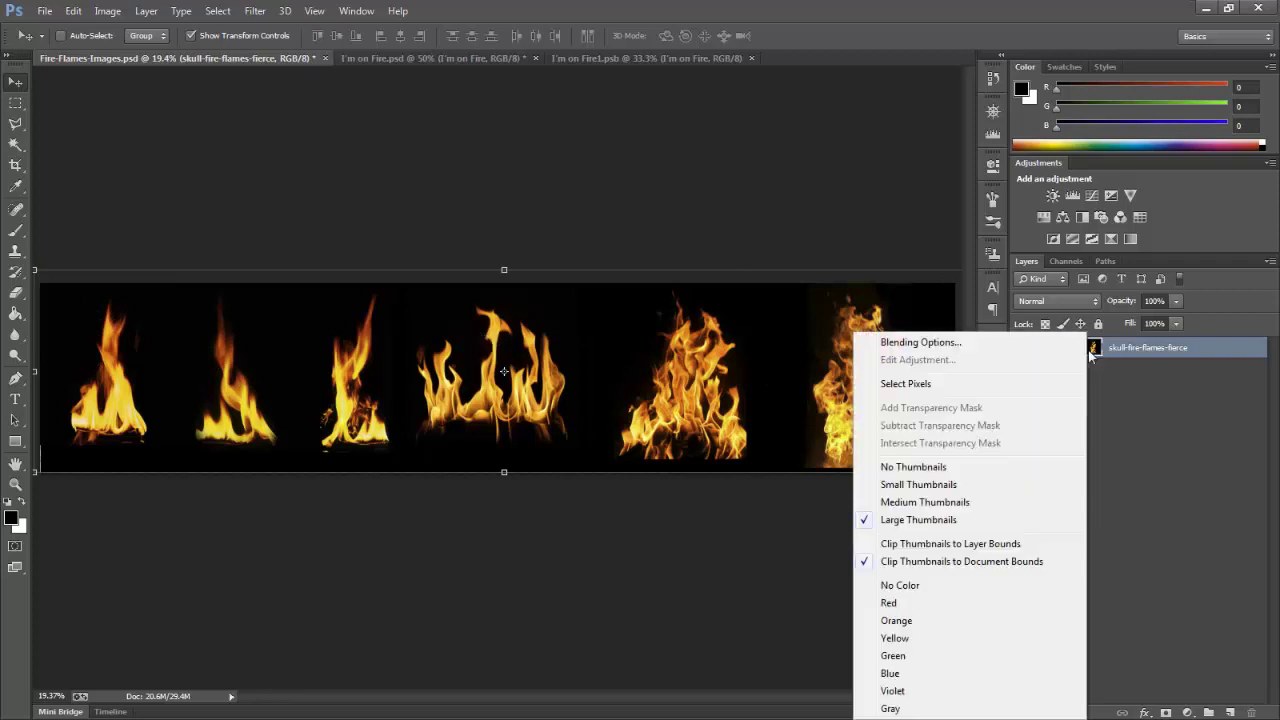
pyautogui.click(1161, 345)
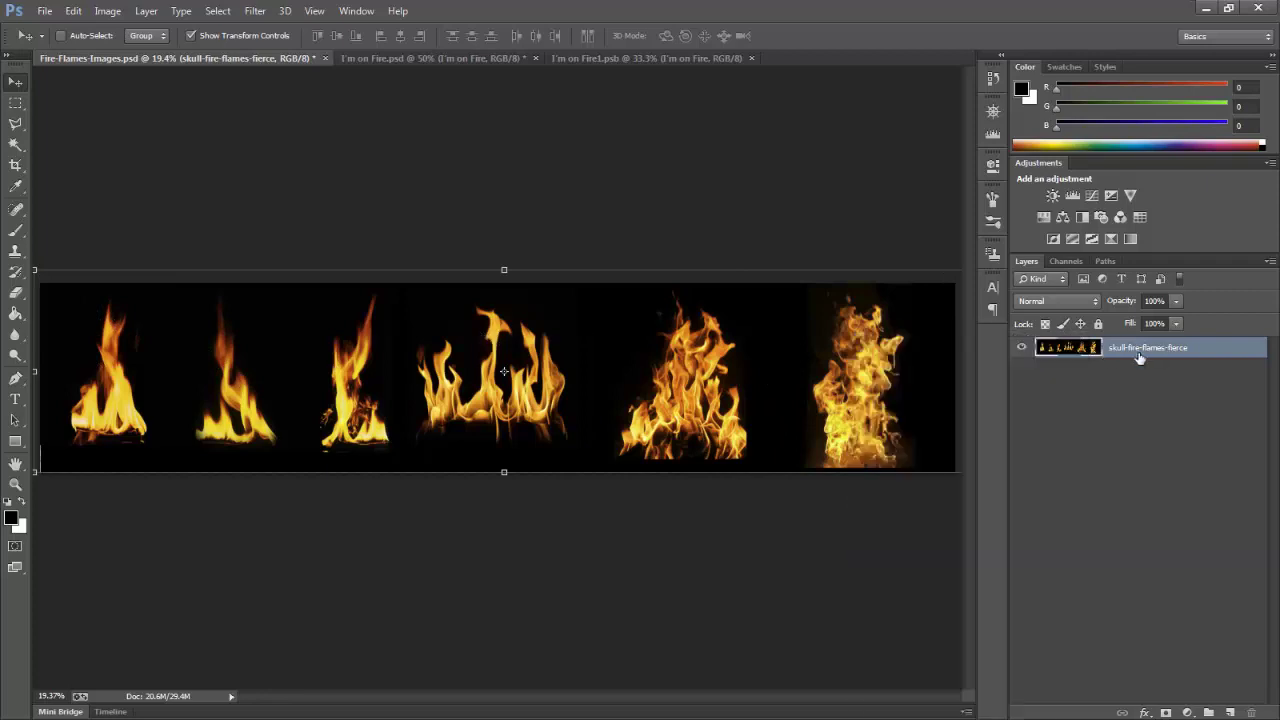
pyautogui.rightClick(1135, 350)
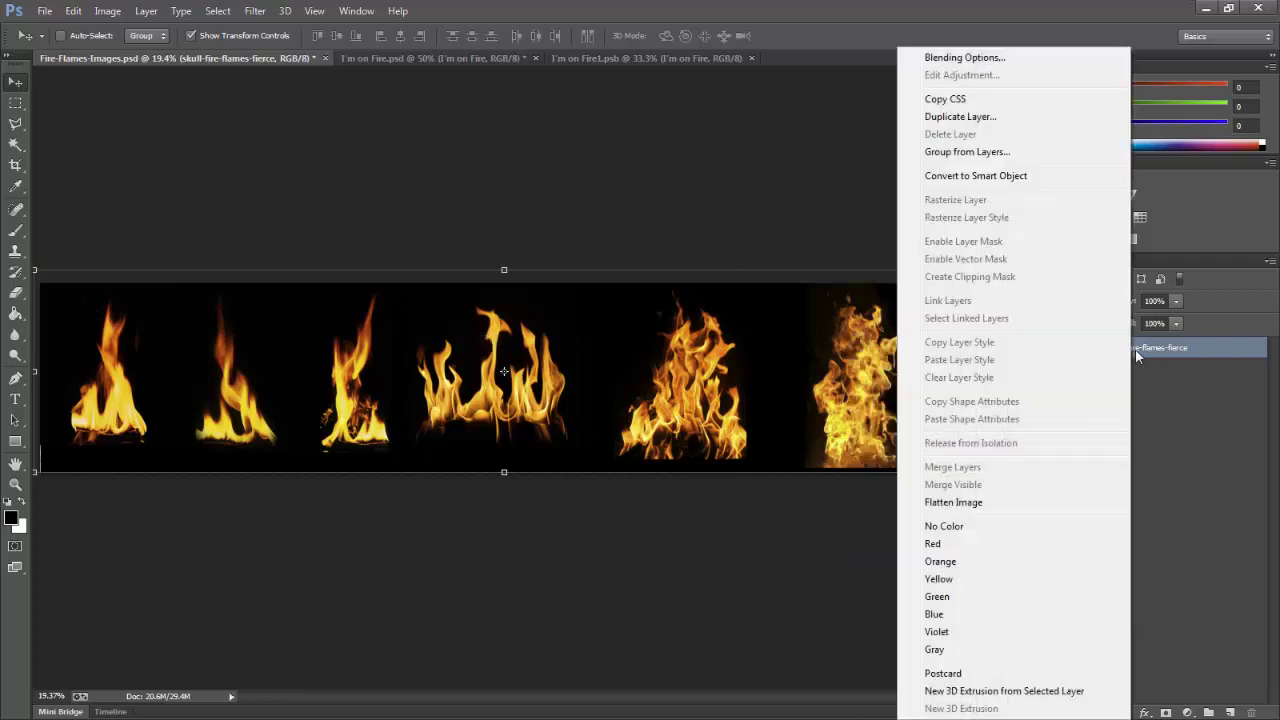
pyautogui.click(969, 508)
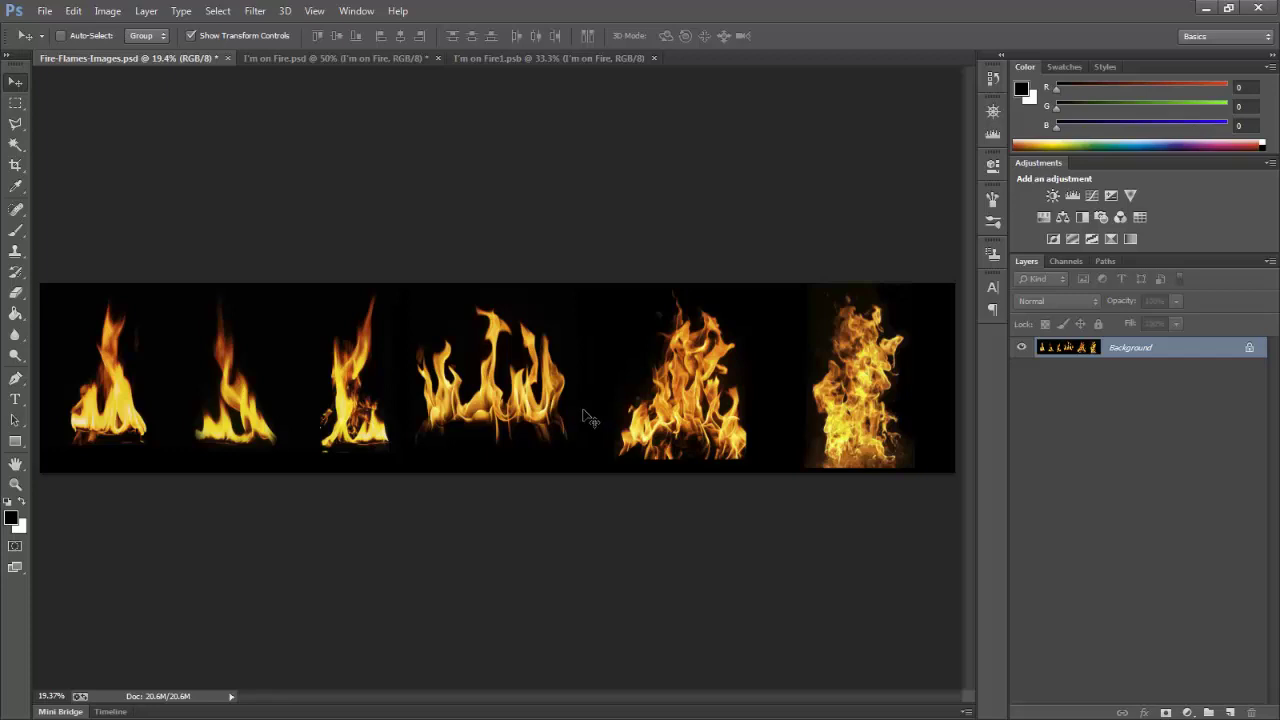
# Close the I'm on Fire1.psb document and bring I'm on Fire.psd to the front
pyautogui.click(581, 58)
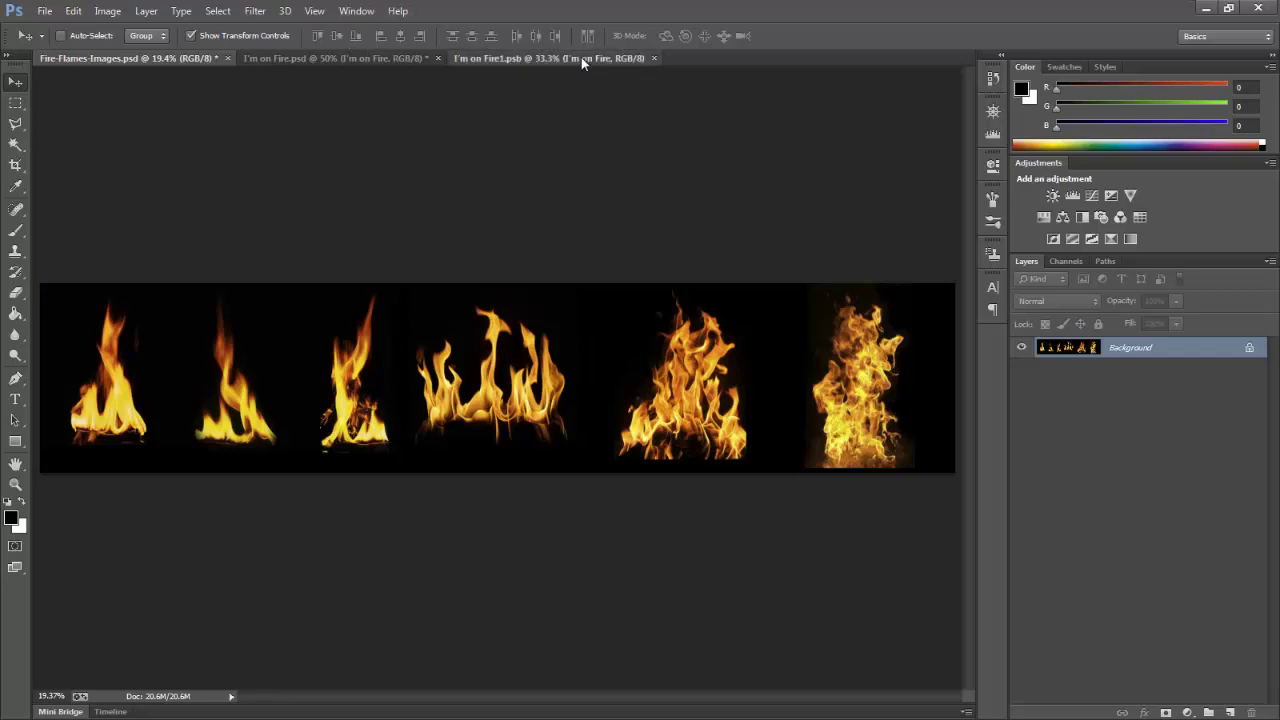
pyautogui.click(655, 58)
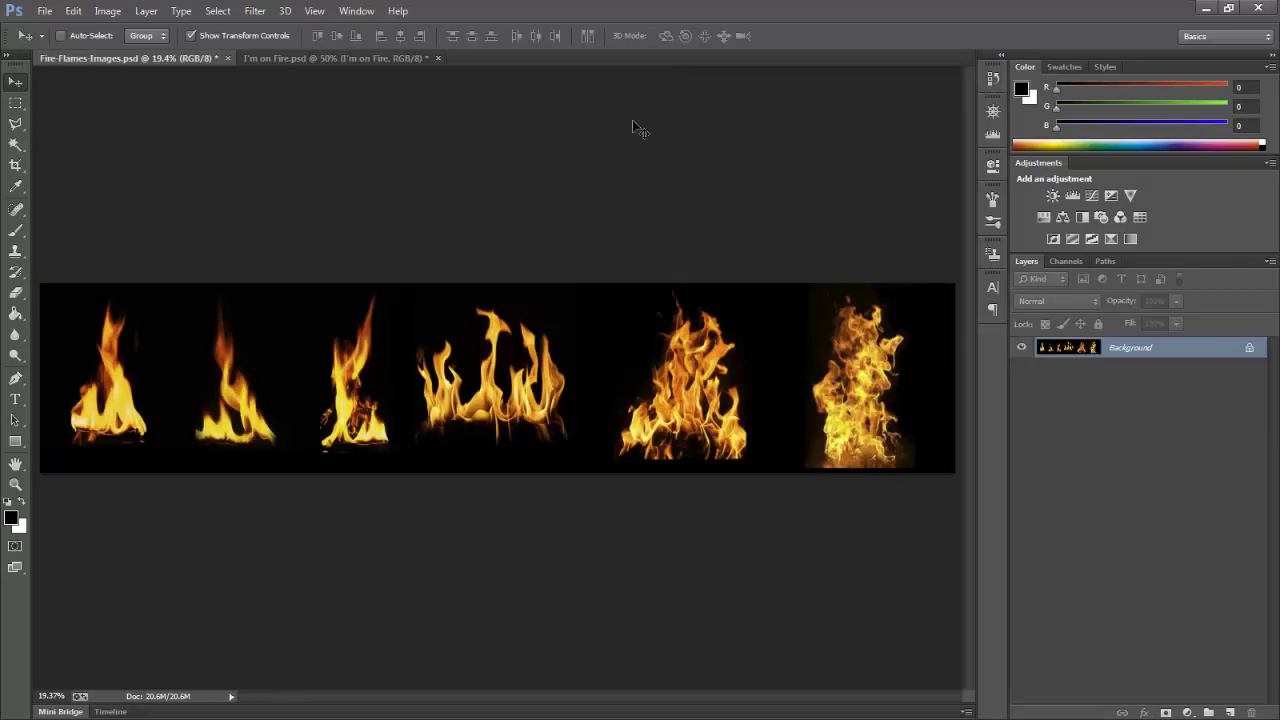
pyautogui.click(307, 58)
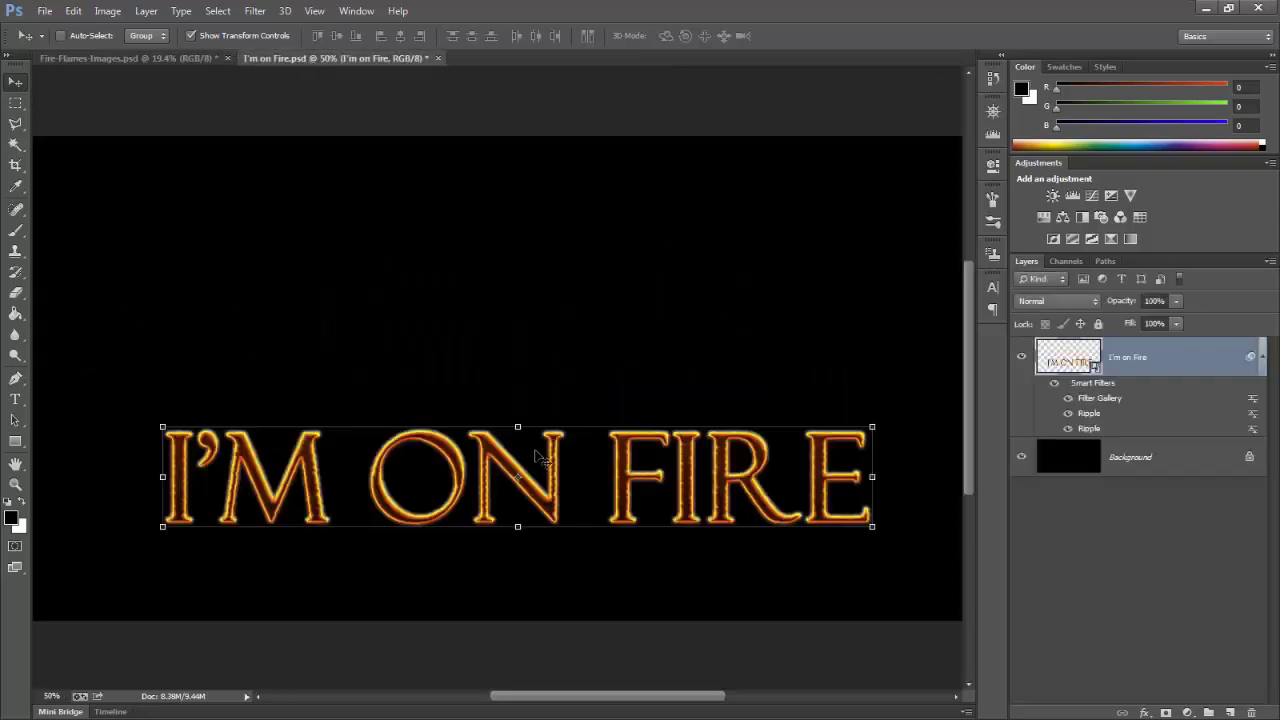
# Compare the Blue, Green and Red channels of Fire-Flames-Images.psd by viewing each one separately
pyautogui.click(129, 58)
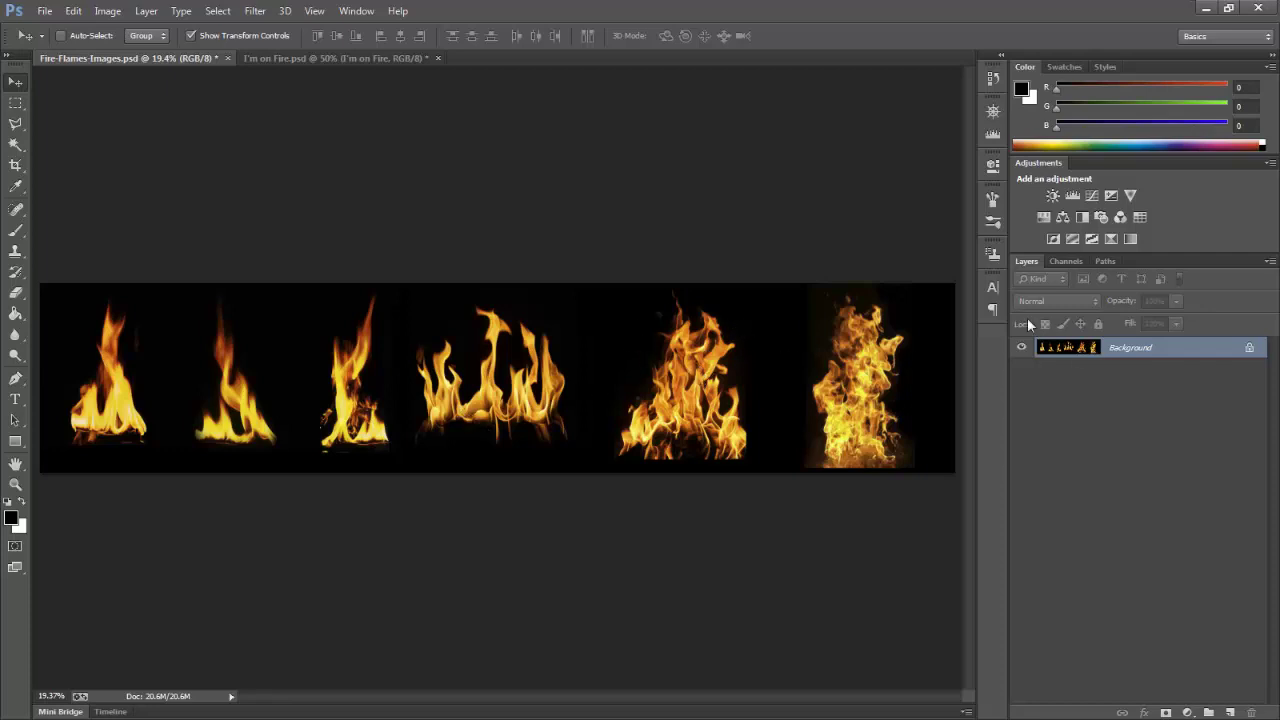
pyautogui.click(1066, 261)
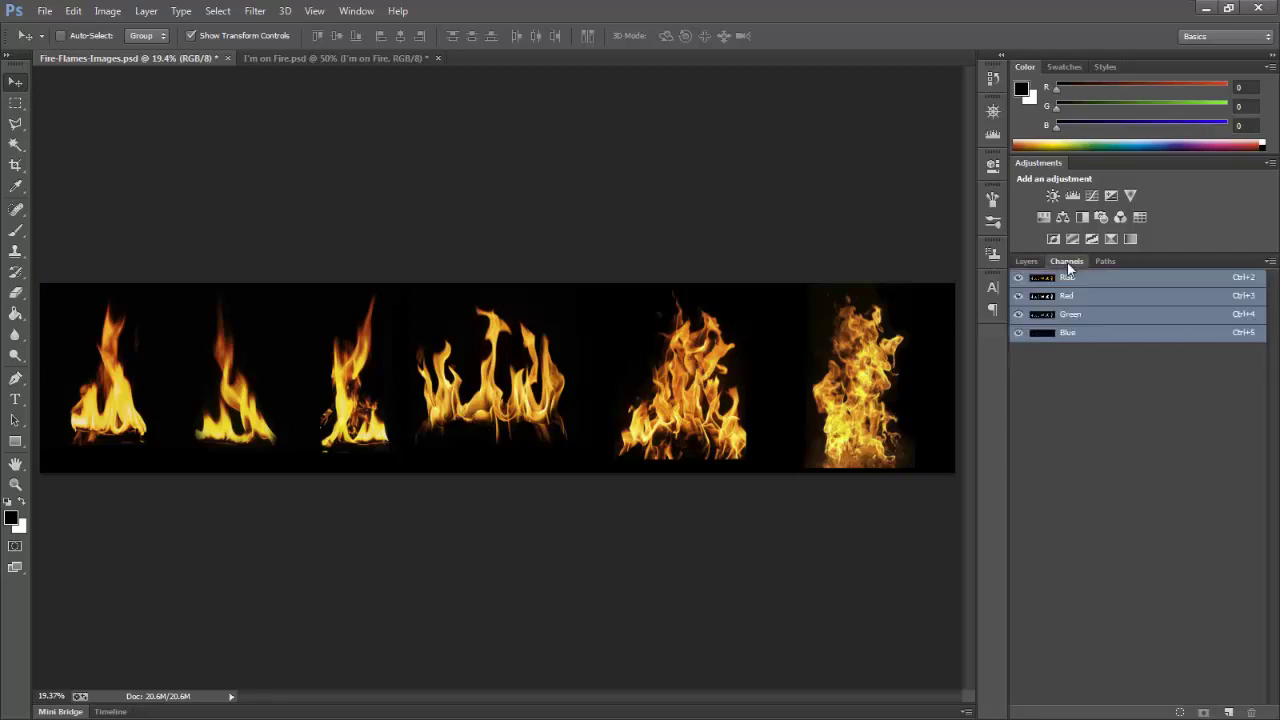
pyautogui.click(1082, 338)
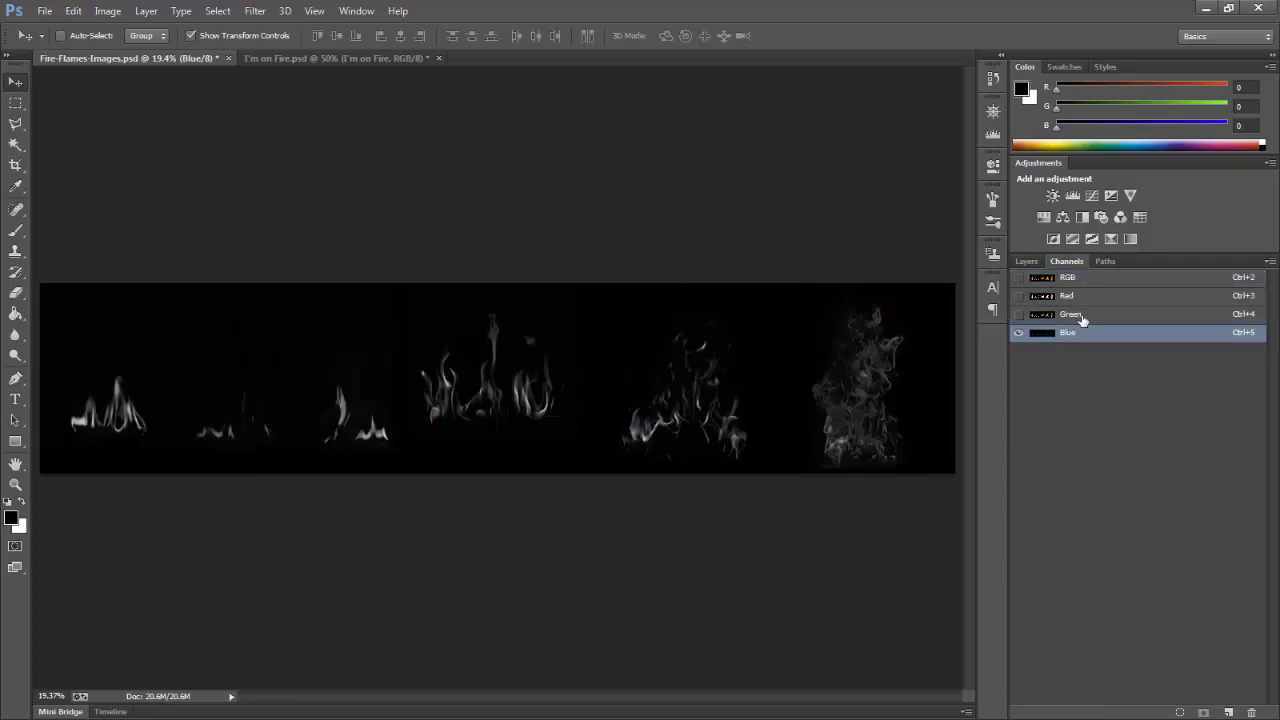
pyautogui.click(1078, 316)
pyautogui.click(1076, 297)
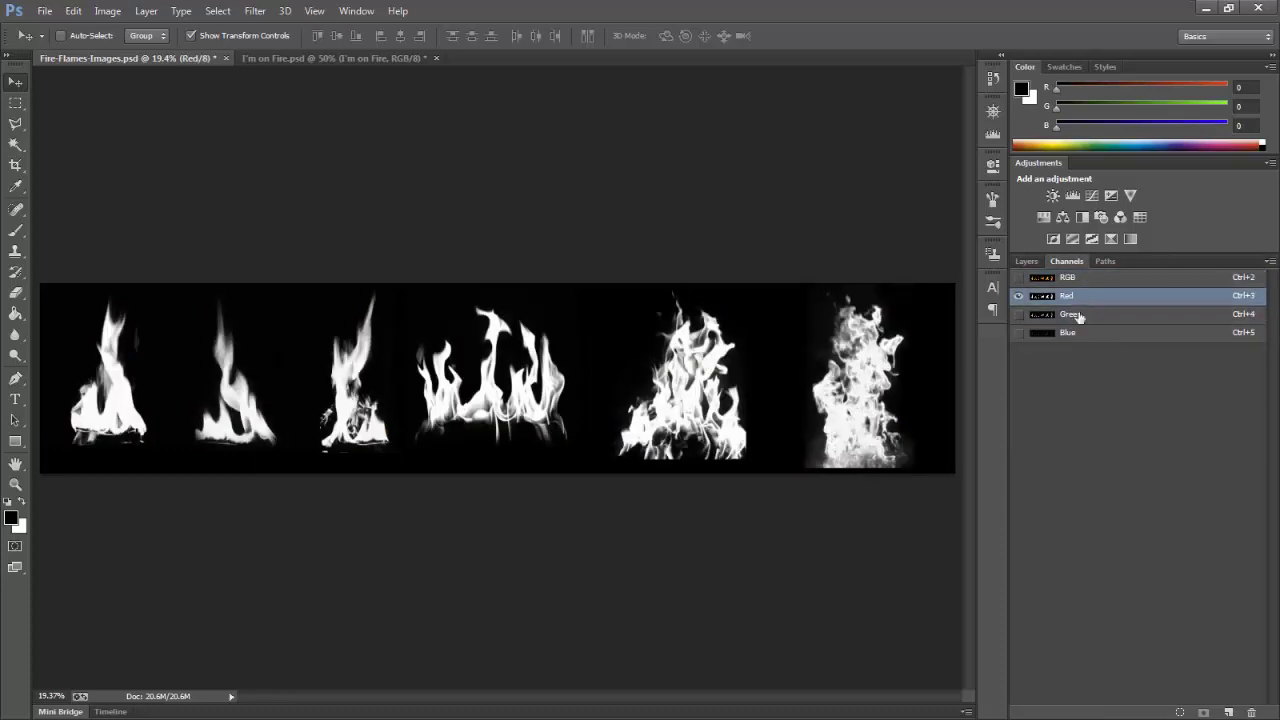
pyautogui.click(1078, 338)
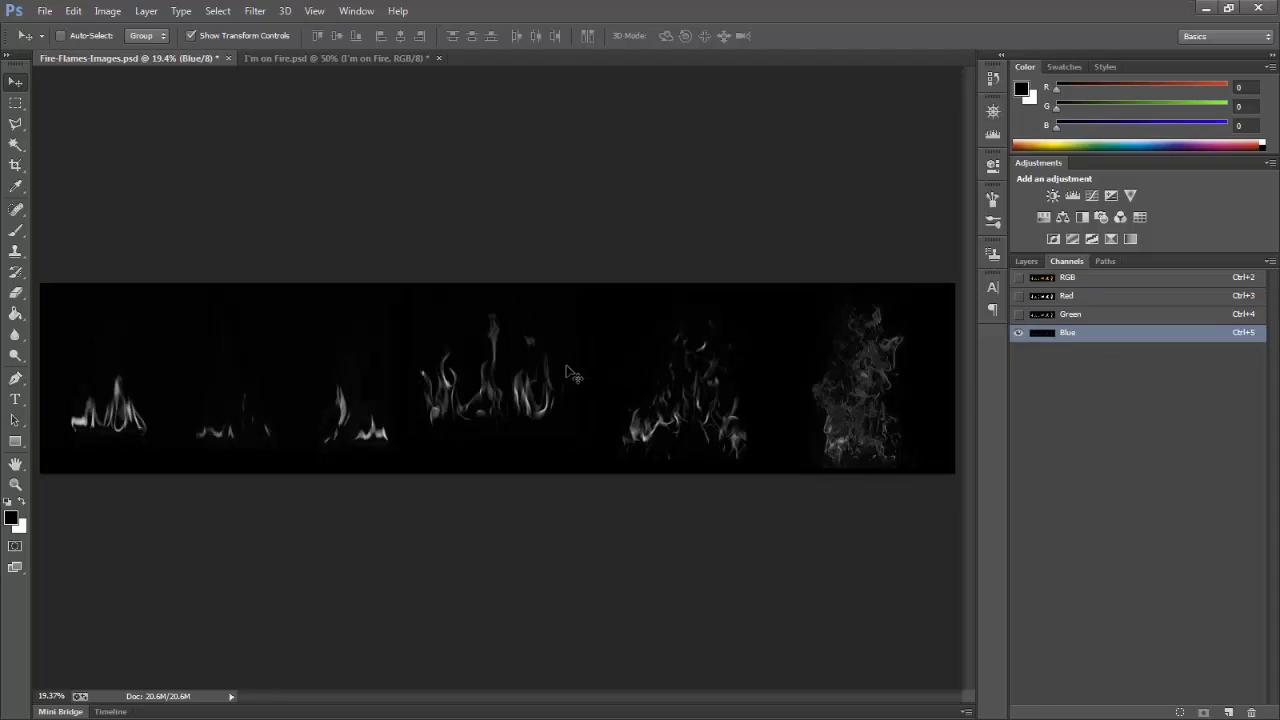
# Load the Green channel of the fire image as a selection and return to the composite RGB view
pyautogui.click(1074, 299)
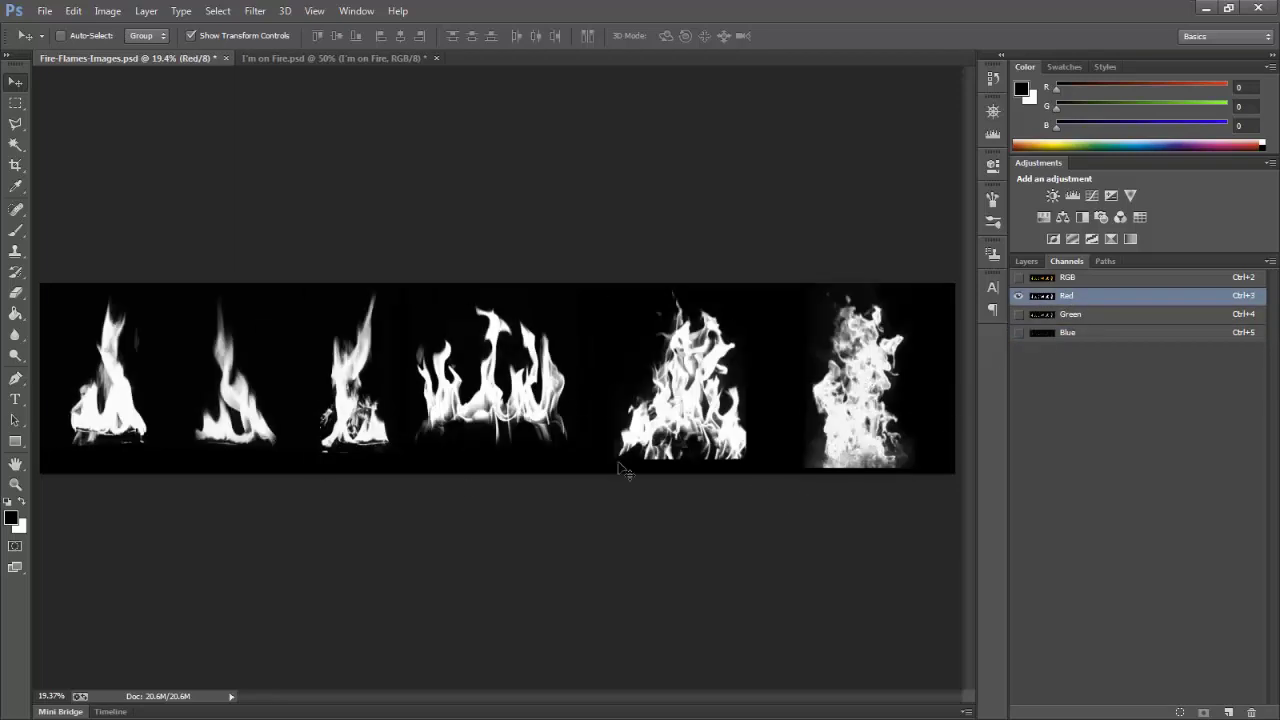
pyautogui.click(1095, 318)
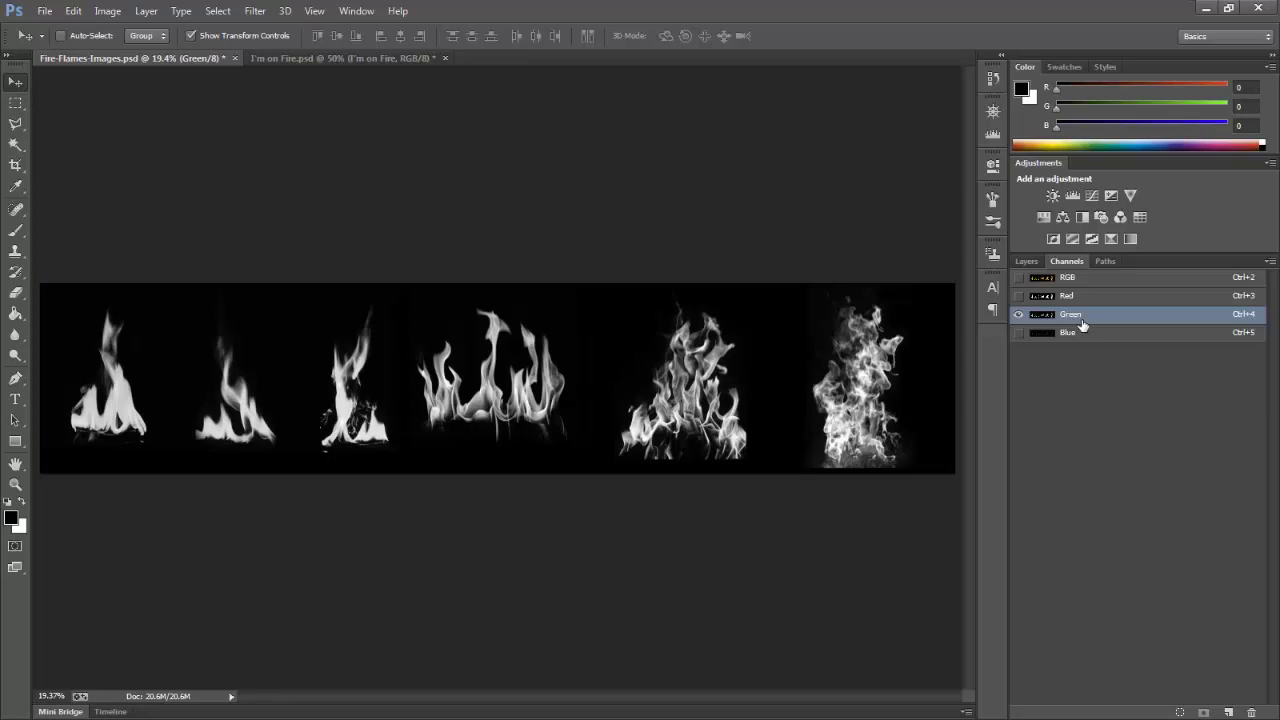
pyautogui.moveTo(1082, 325); pyautogui.dragTo(1089, 325)
pyautogui.keyDown('ctrl'); pyautogui.click(1090, 327); pyautogui.keyUp('ctrl')
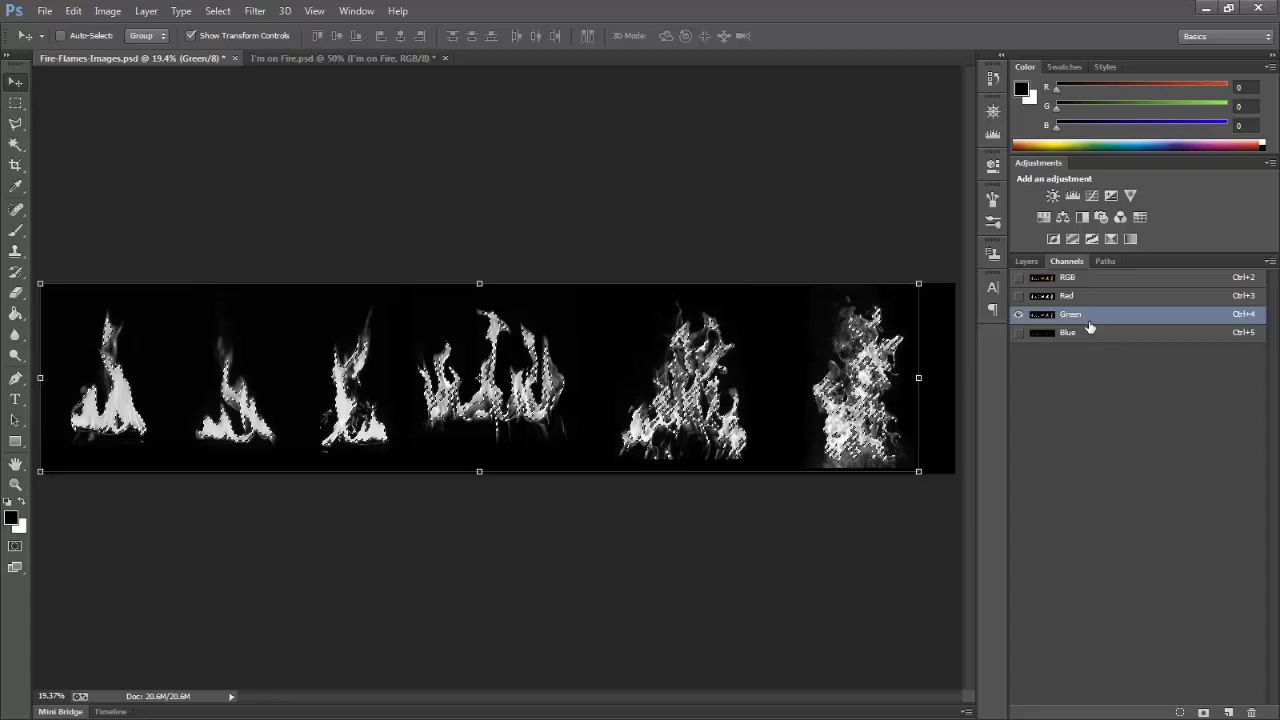
pyautogui.hotkey('ctrl', '2')
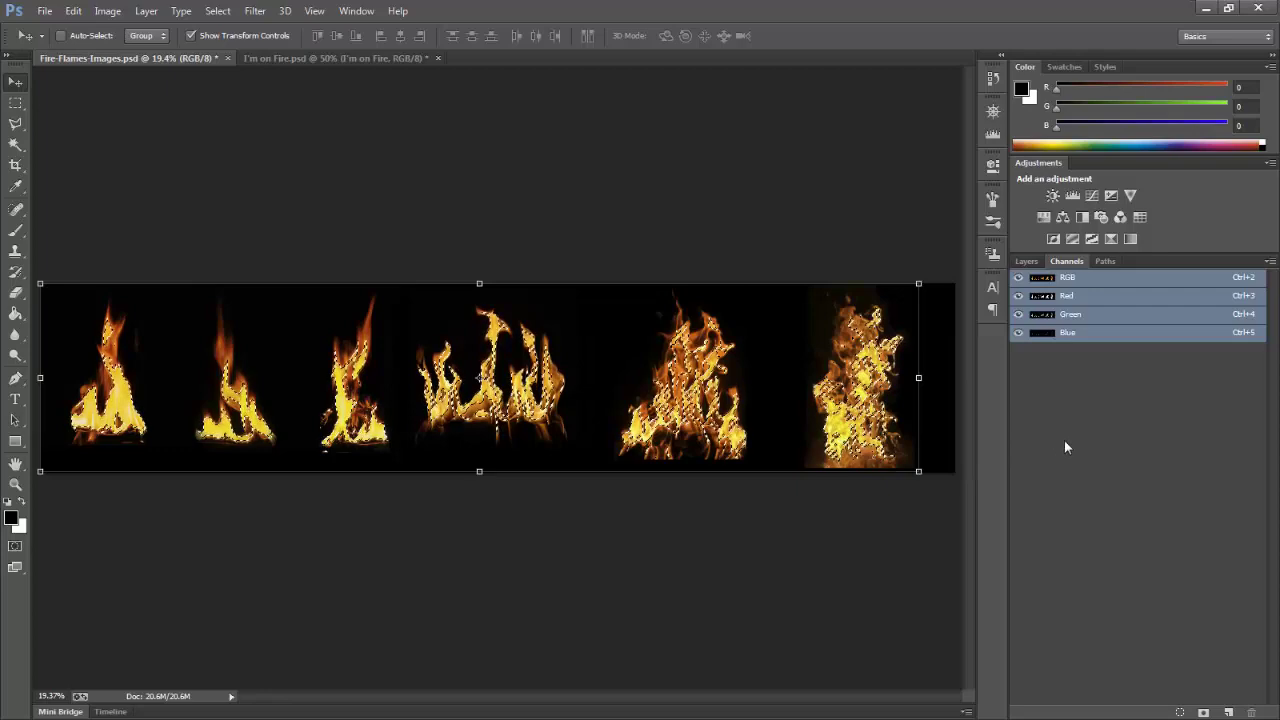
# Copy the selected flames to a new layer named Layer 1, checking the extraction with the Background briefly hidden
pyautogui.click(1026, 262)
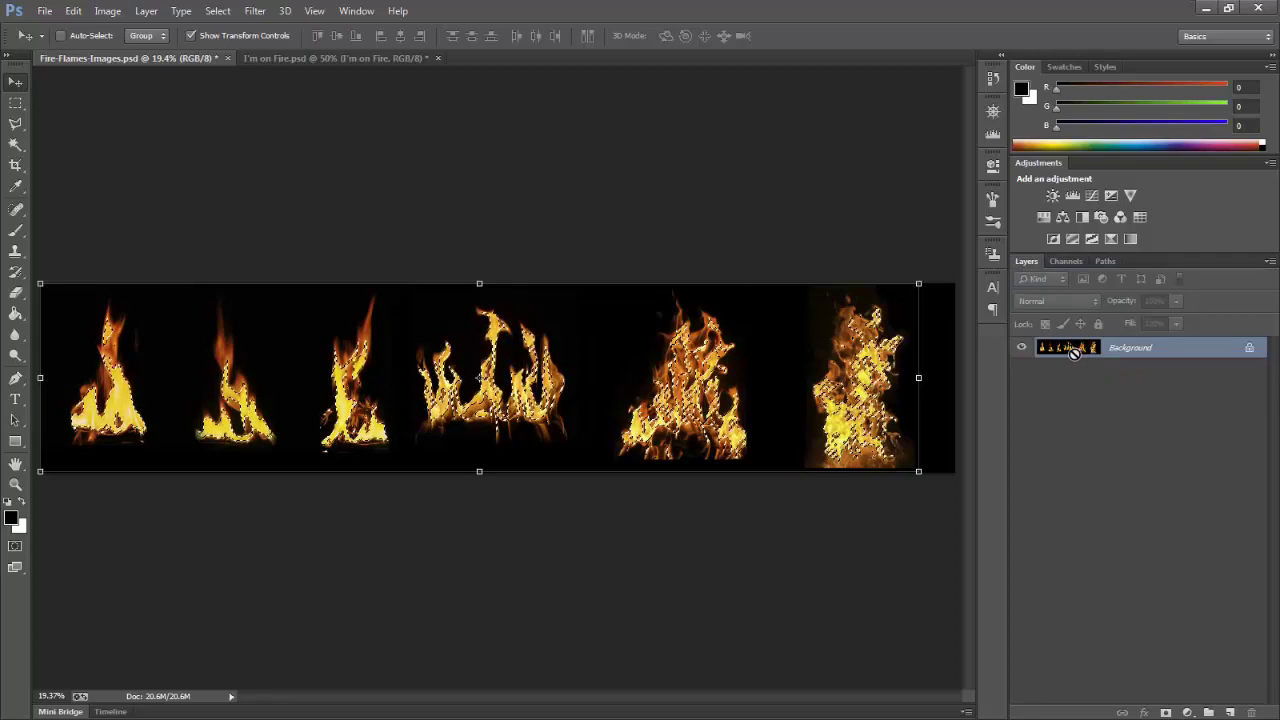
pyautogui.hotkey('ctrl', 'shift', 'n')
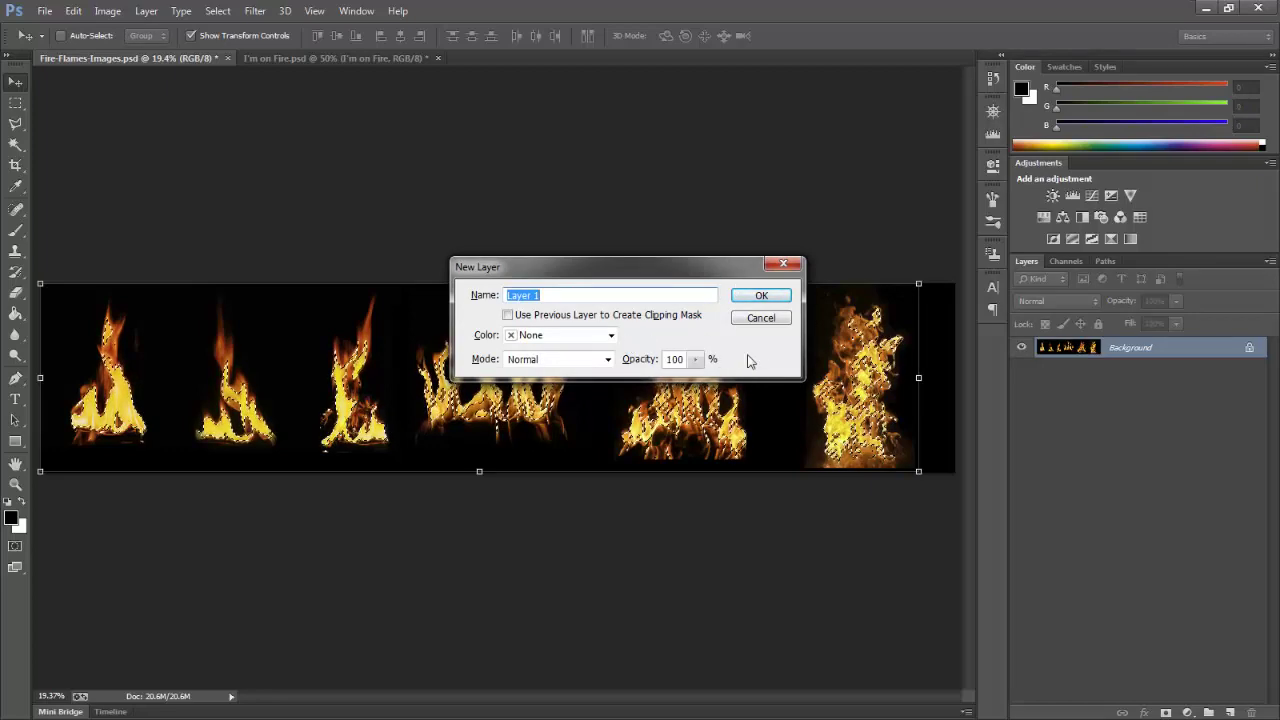
pyautogui.click(761, 297)
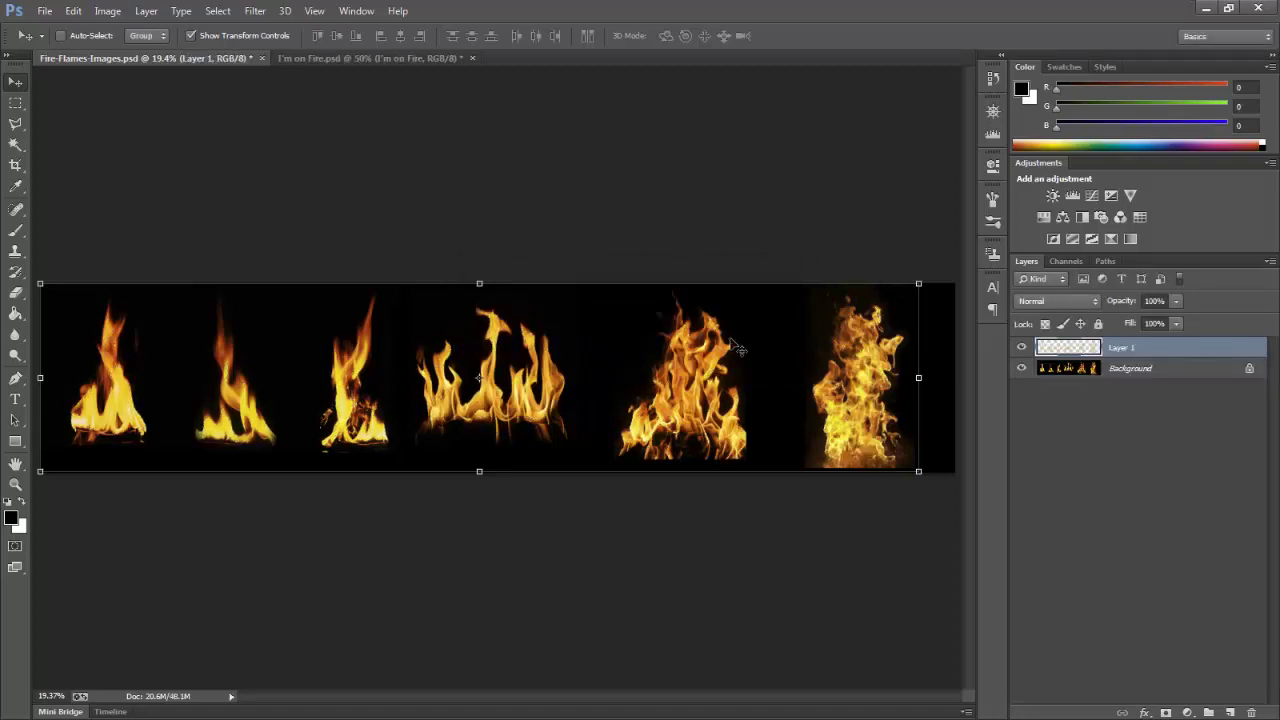
pyautogui.click(1025, 371)
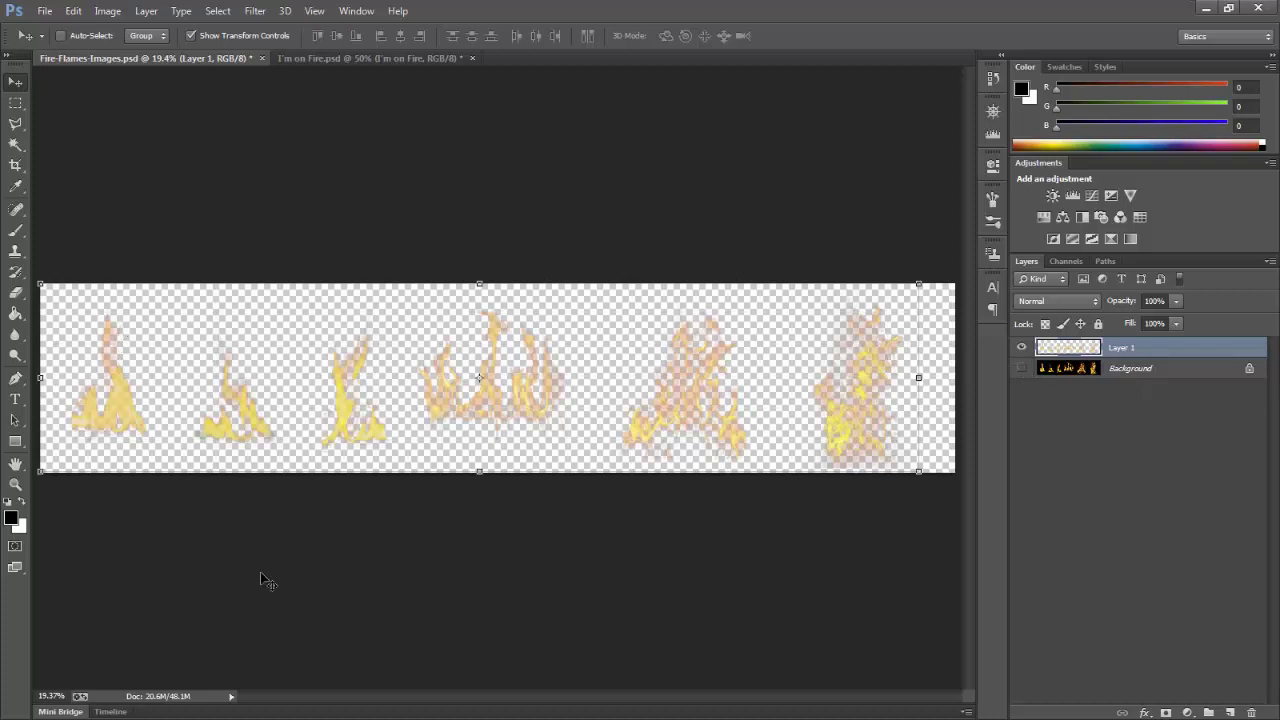
pyautogui.click(1022, 369)
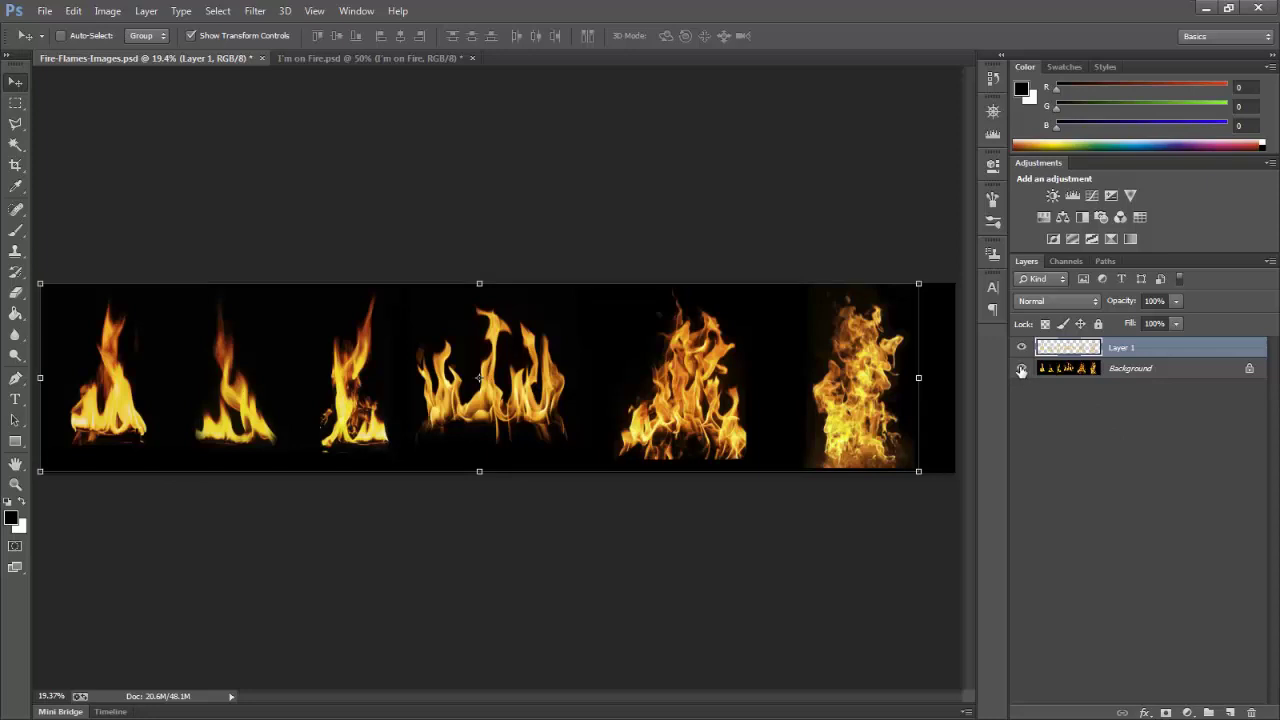
# Rename the extracted fire layer as flames and set its blend mode to Screen
pyautogui.doubleClick(1124, 351)
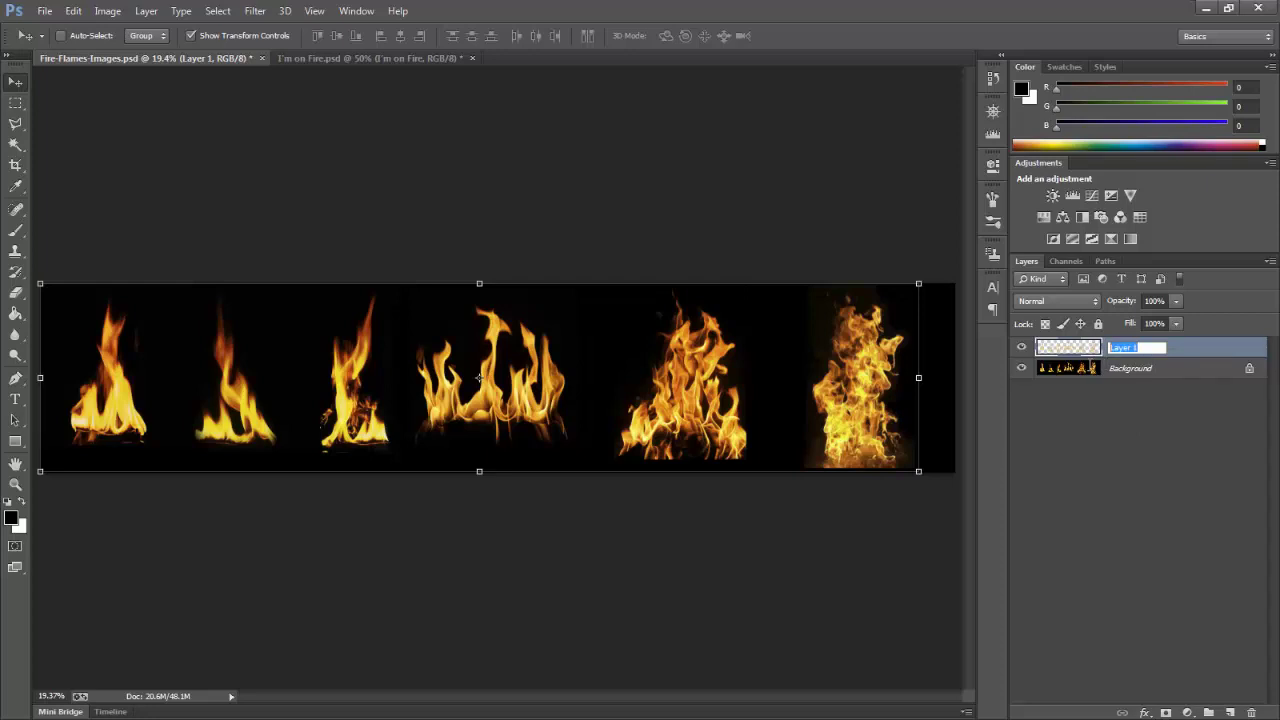
pyautogui.write('Flames')
pyautogui.press('Return')
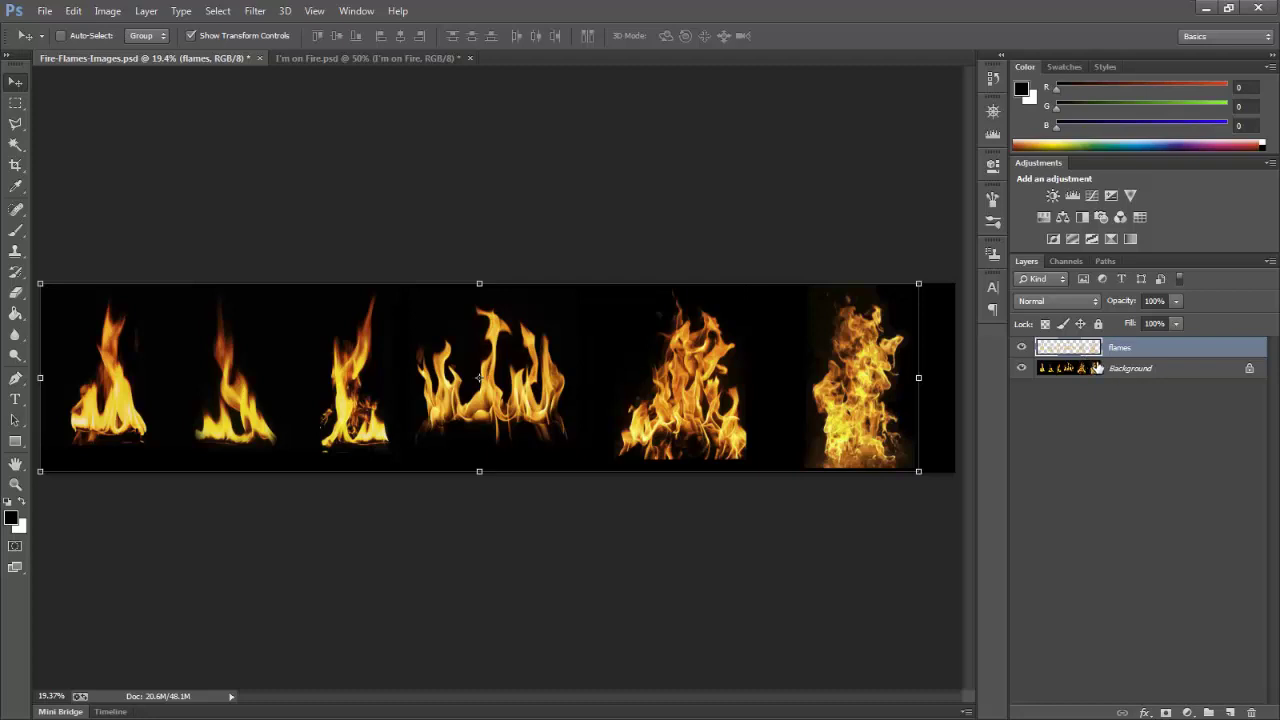
pyautogui.click(1094, 301)
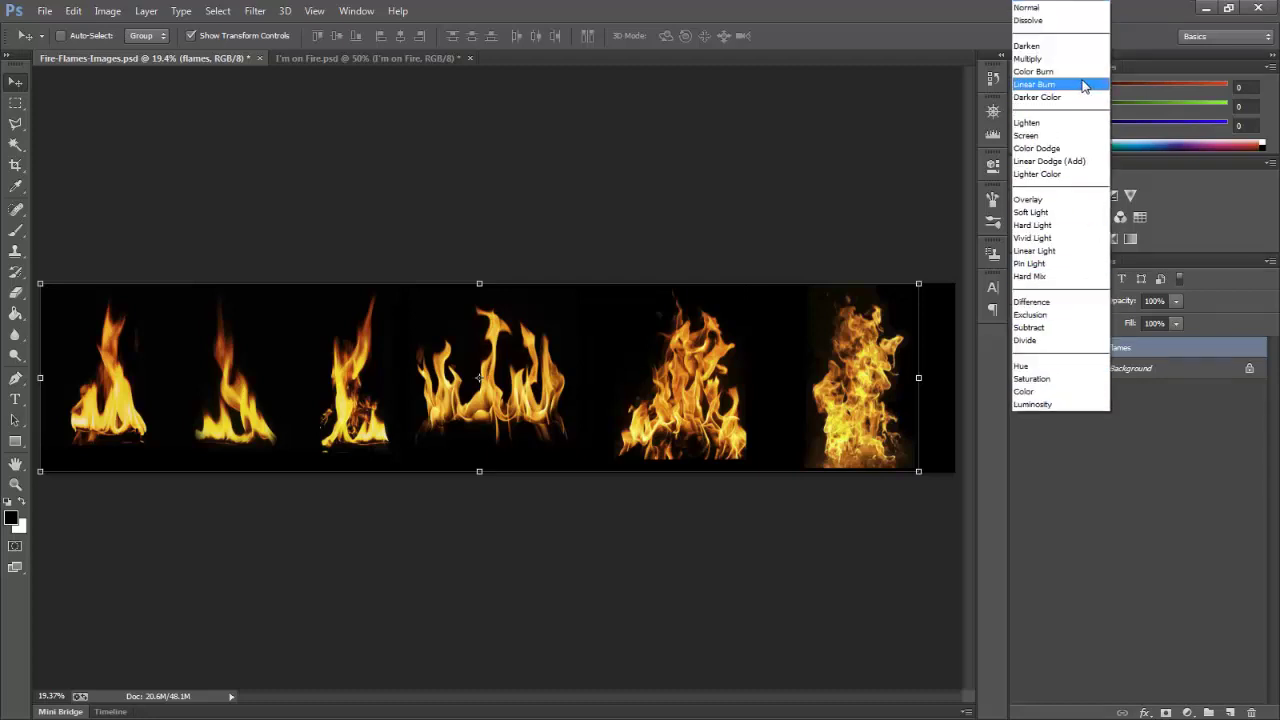
pyautogui.click(1031, 135)
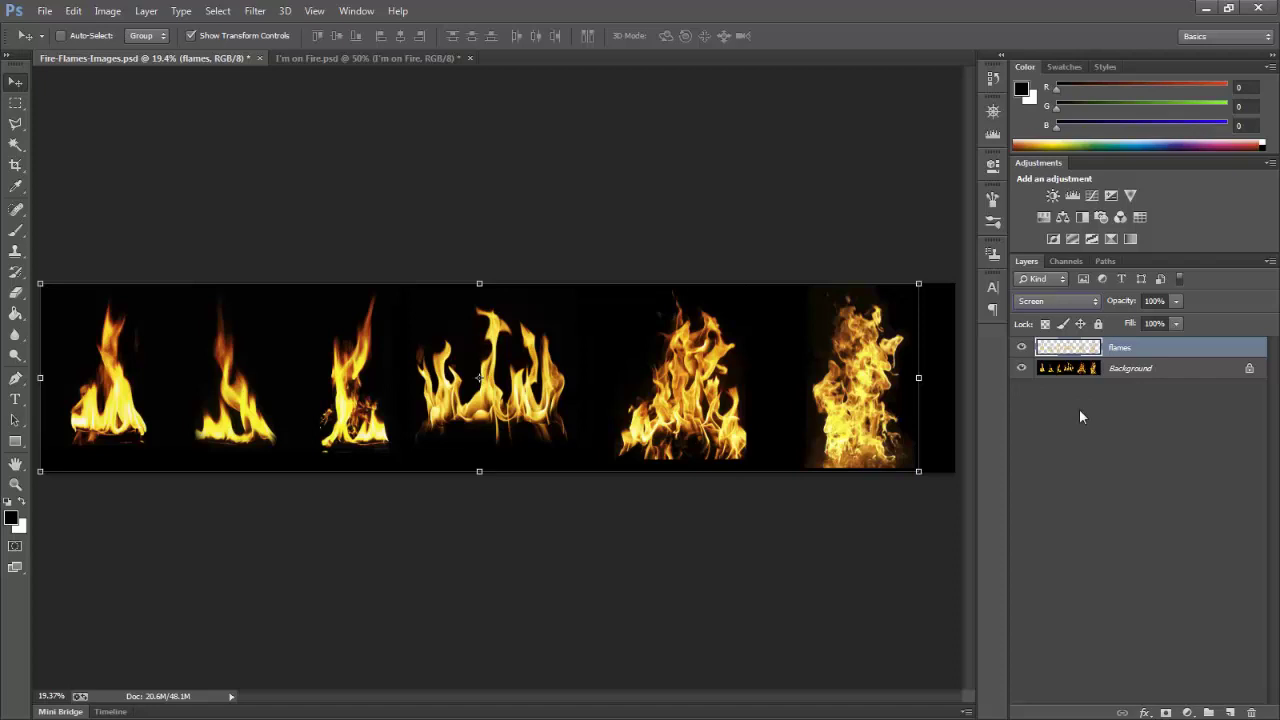
# With the Background hidden, lasso every flame except the first, cut them to a new layer, and check the separation
pyautogui.click(1021, 368)
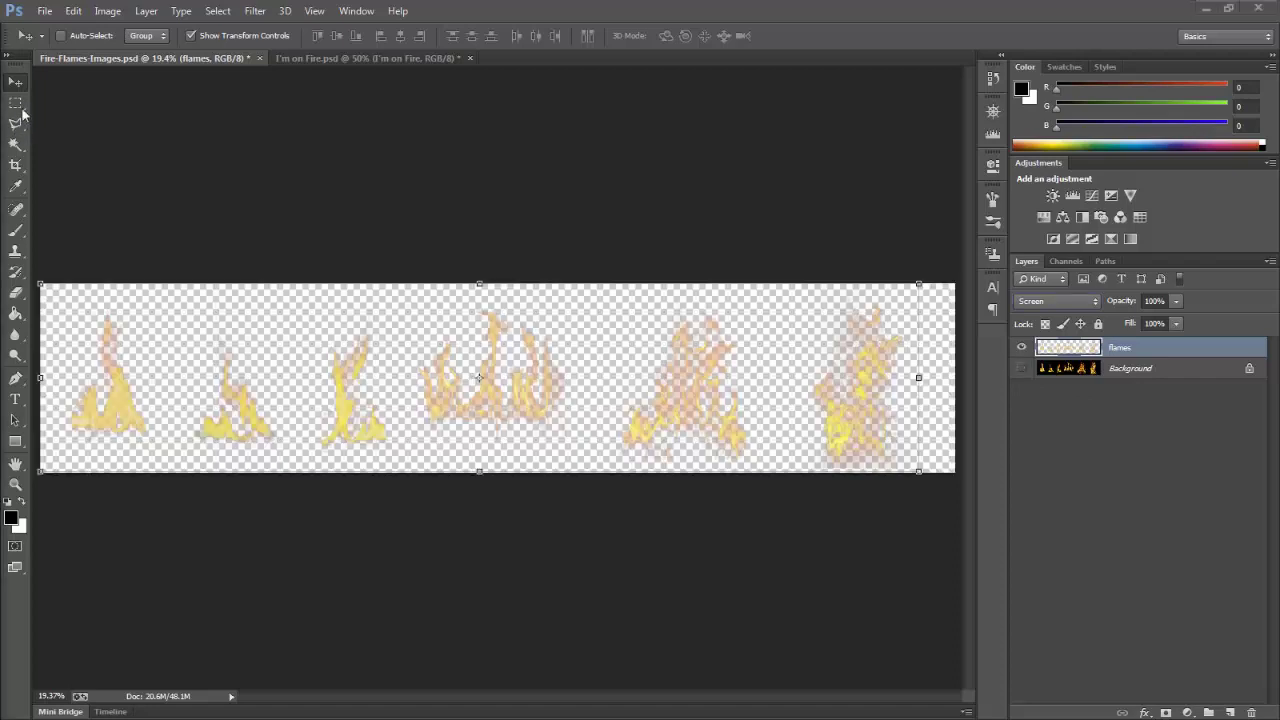
pyautogui.click(16, 125)
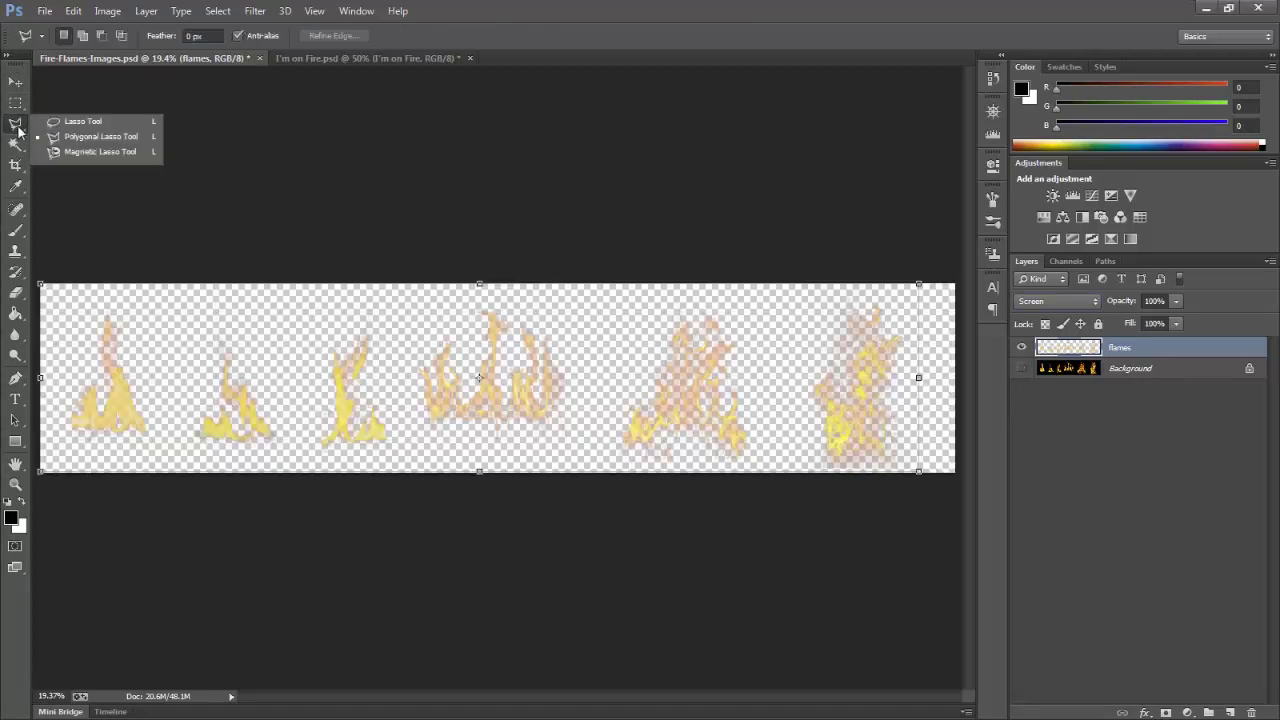
pyautogui.click(97, 124)
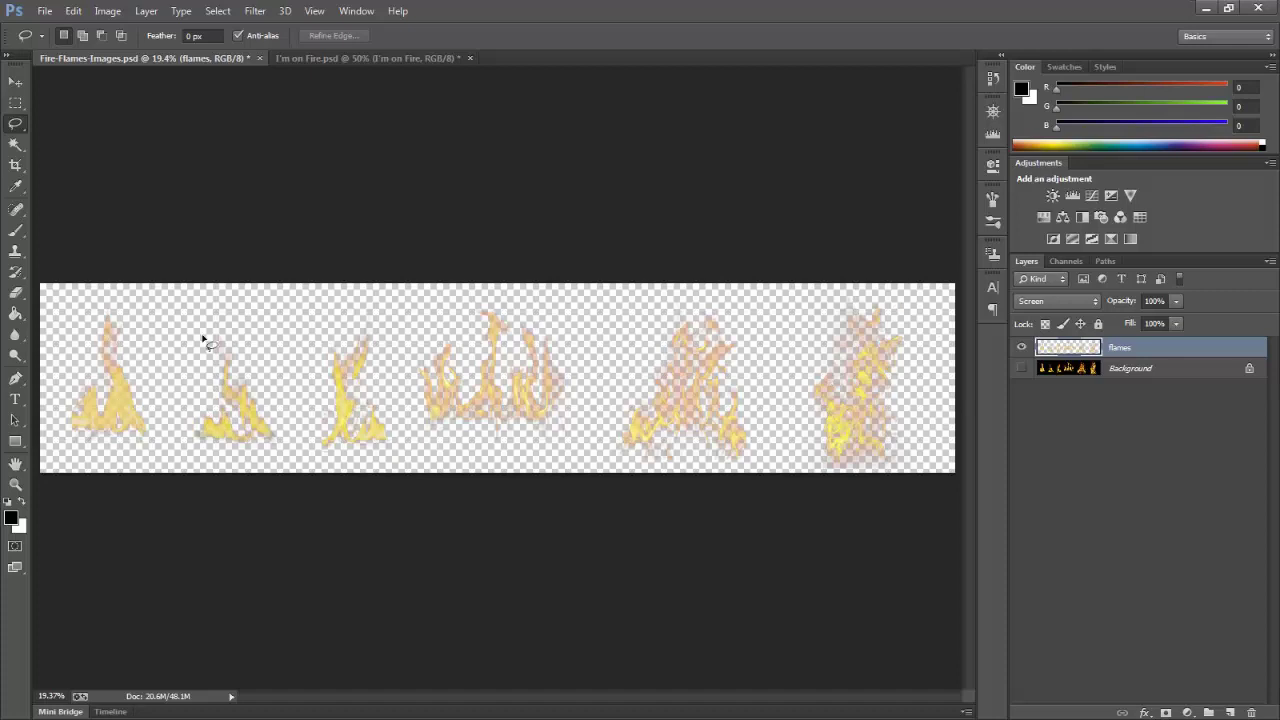
pyautogui.moveTo(196, 287)
pyautogui.mouseDown()
pyautogui.moveTo(185, 446)
pyautogui.moveTo(191, 468)
pyautogui.moveTo(223, 482)
pyautogui.moveTo(893, 499)
pyautogui.moveTo(948, 498)
pyautogui.moveTo(958, 485)
pyautogui.moveTo(970, 362)
pyautogui.moveTo(960, 272)
pyautogui.moveTo(204, 290)
pyautogui.mouseUp()
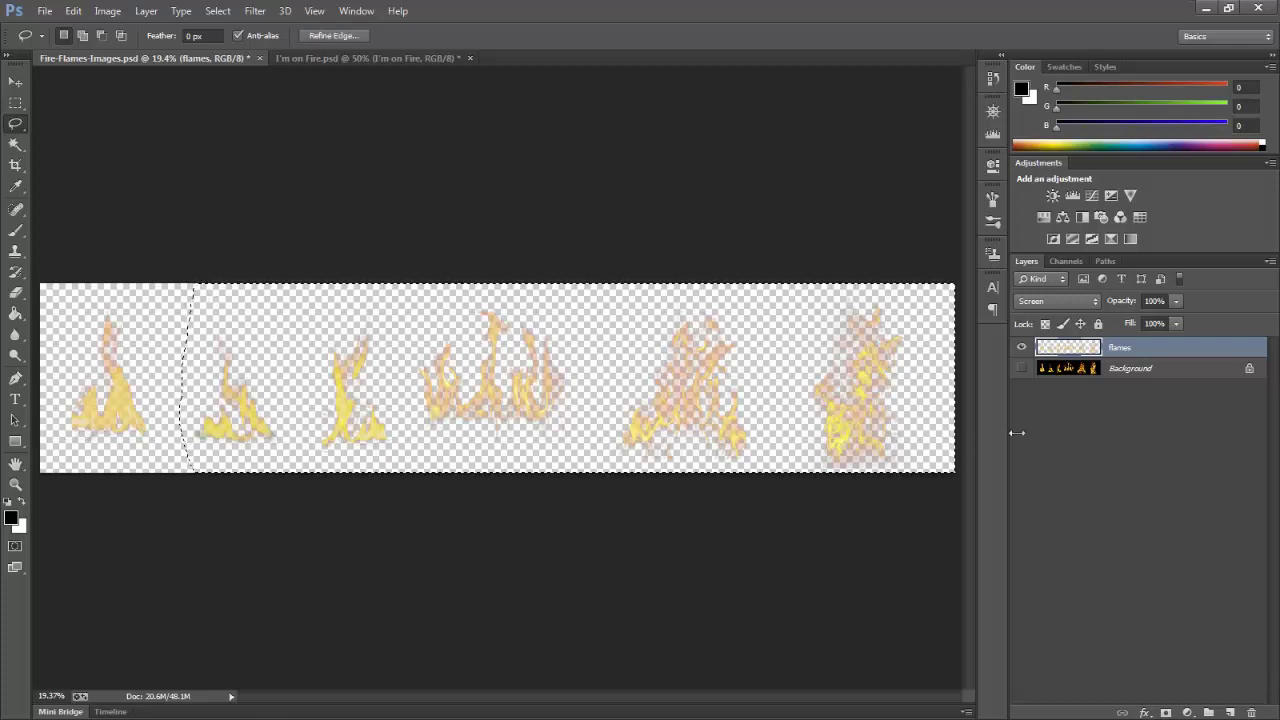
pyautogui.hotkey('ctrl', 'j')
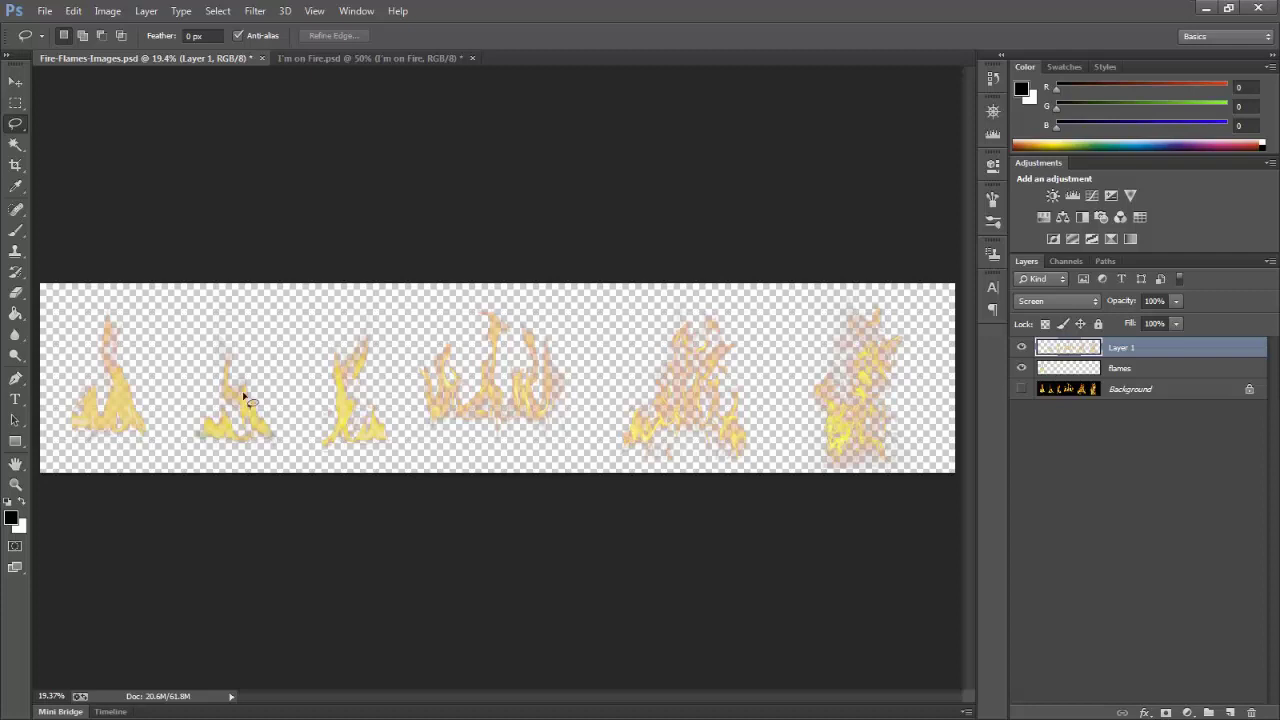
pyautogui.click(1021, 347)
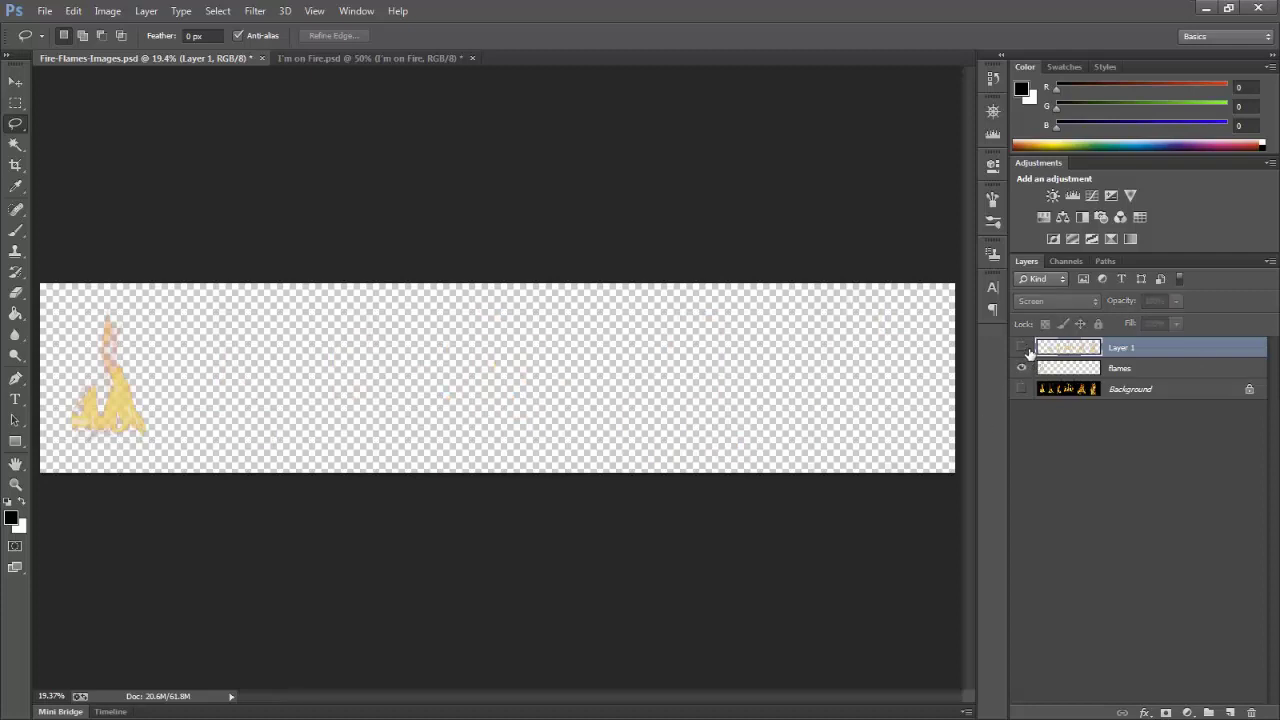
pyautogui.click(1021, 347)
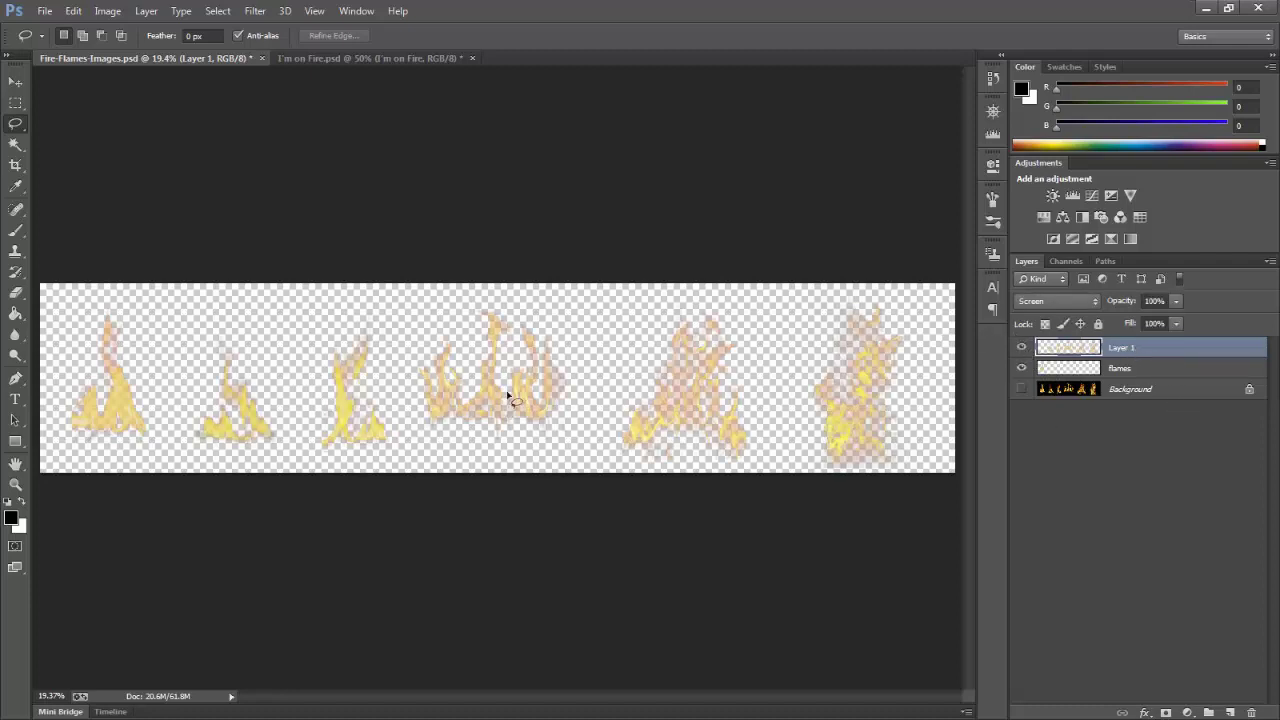
# Lasso and cut the third to sixth flames to a new layer, then cut the fourth to sixth onto further new layers
pyautogui.moveTo(313, 288)
pyautogui.mouseDown()
pyautogui.moveTo(306, 474)
pyautogui.moveTo(556, 498)
pyautogui.moveTo(996, 504)
pyautogui.moveTo(966, 324)
pyautogui.moveTo(883, 285)
pyautogui.moveTo(313, 288)
pyautogui.mouseUp()
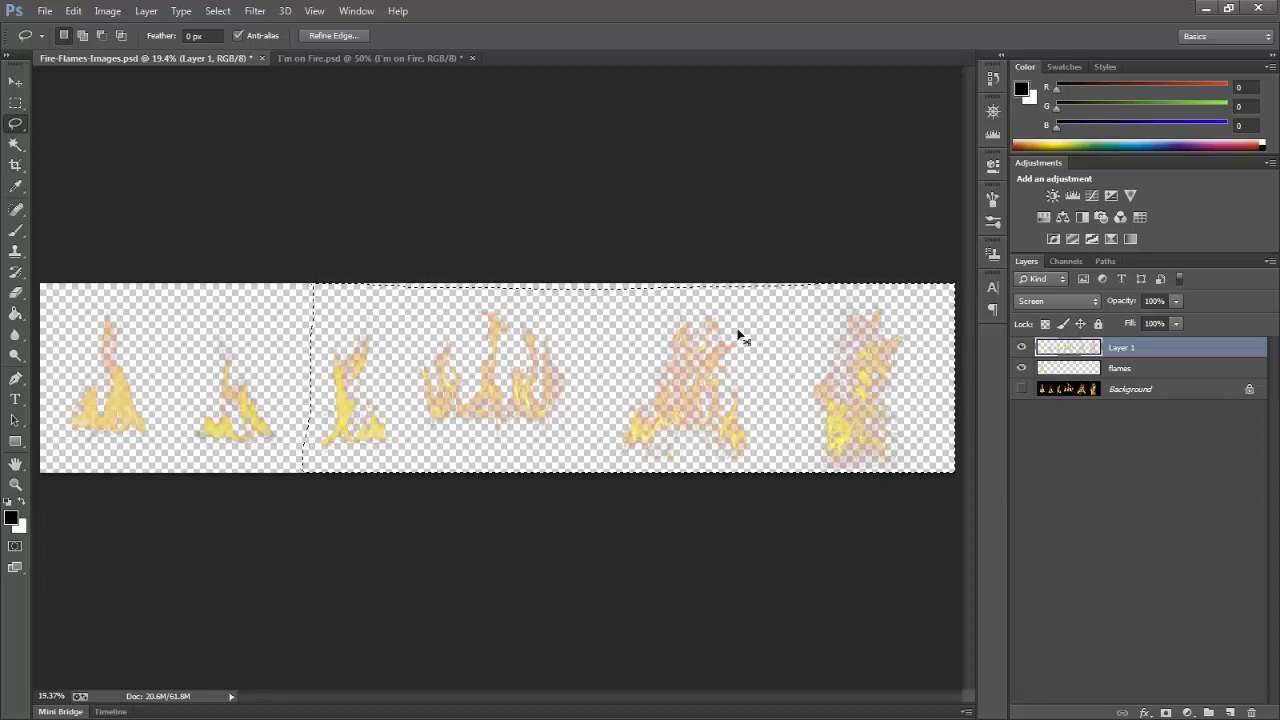
pyautogui.hotkey('ctrl', 'j')
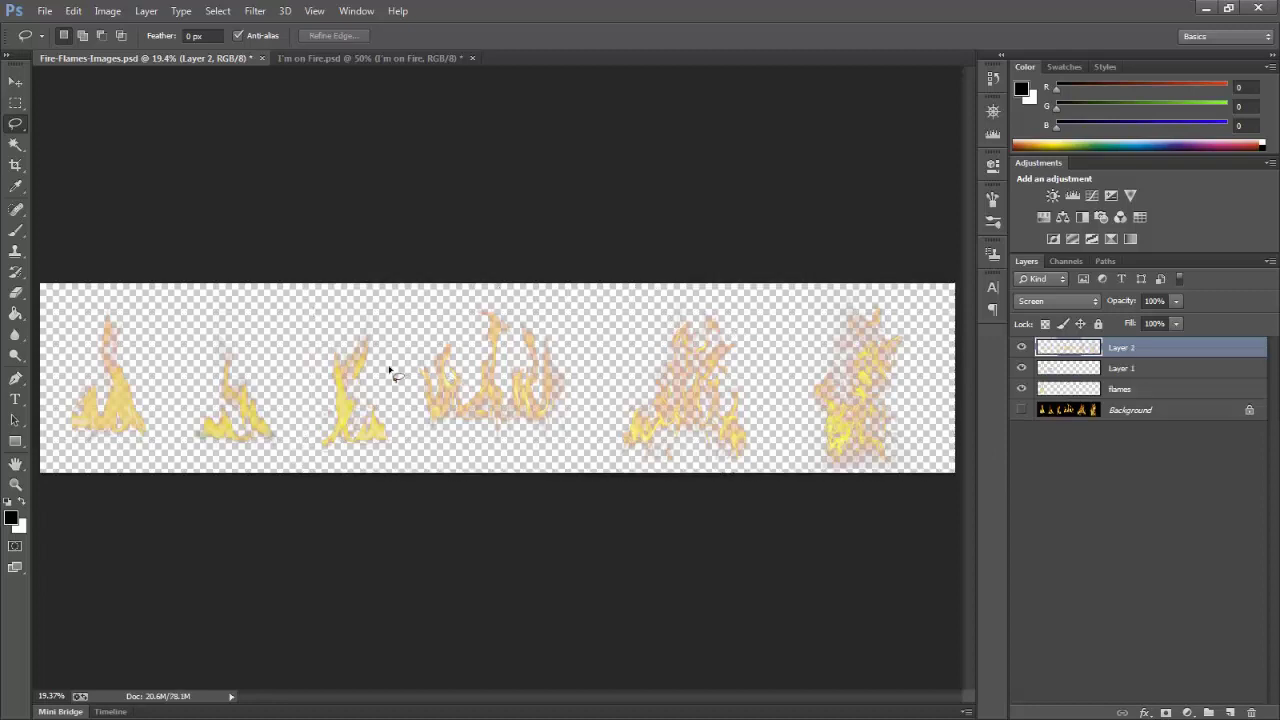
pyautogui.moveTo(414, 285)
pyautogui.mouseDown()
pyautogui.moveTo(405, 382)
pyautogui.moveTo(423, 479)
pyautogui.moveTo(760, 506)
pyautogui.moveTo(958, 505)
pyautogui.moveTo(978, 415)
pyautogui.moveTo(955, 287)
pyautogui.moveTo(702, 274)
pyautogui.moveTo(420, 280)
pyautogui.moveTo(414, 291)
pyautogui.mouseUp()
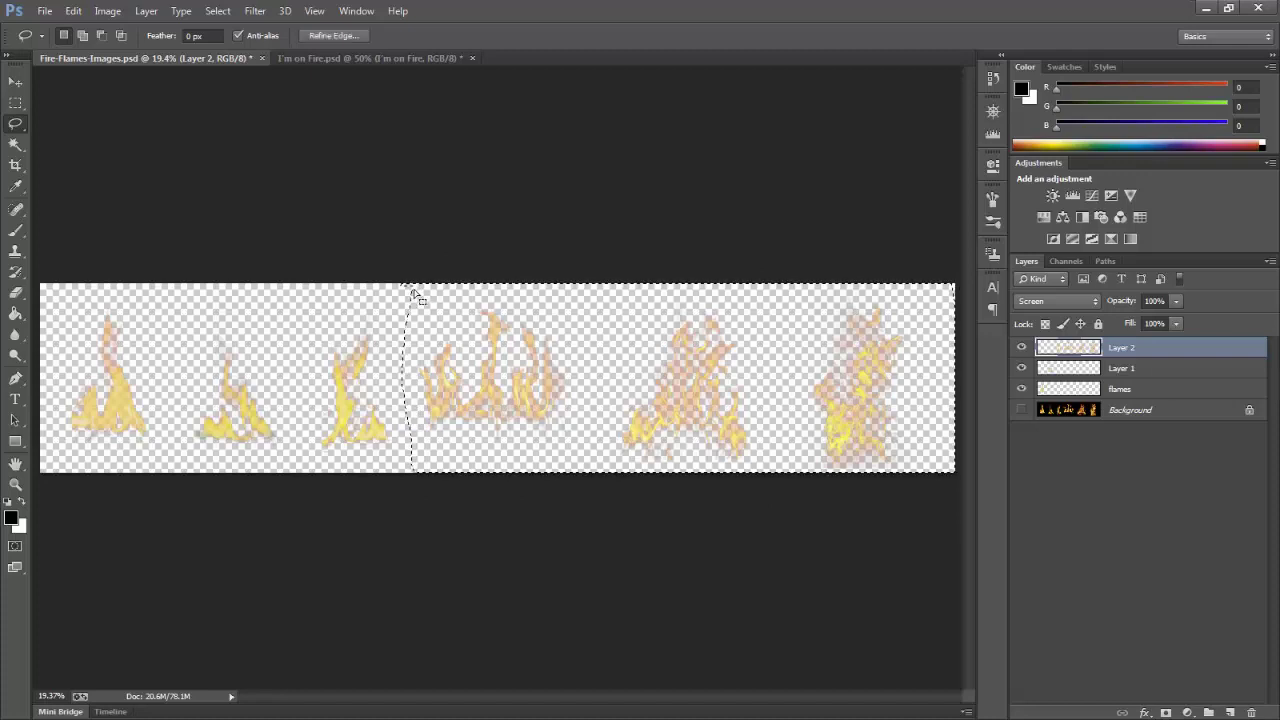
pyautogui.hotkey('ctrl', 'j')
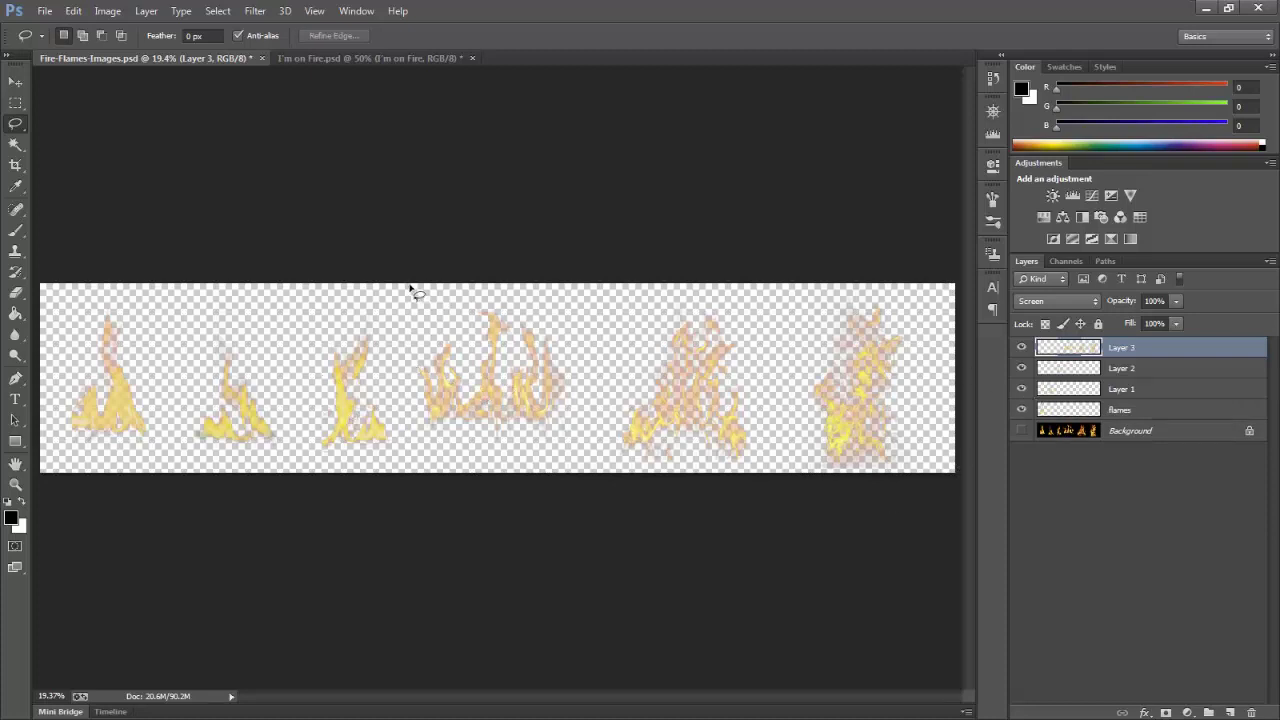
pyautogui.moveTo(410, 288)
pyautogui.mouseDown()
pyautogui.moveTo(406, 426)
pyautogui.moveTo(457, 489)
pyautogui.moveTo(691, 520)
pyautogui.moveTo(948, 533)
pyautogui.moveTo(990, 518)
pyautogui.moveTo(962, 275)
pyautogui.moveTo(451, 277)
pyautogui.moveTo(410, 289)
pyautogui.mouseUp()
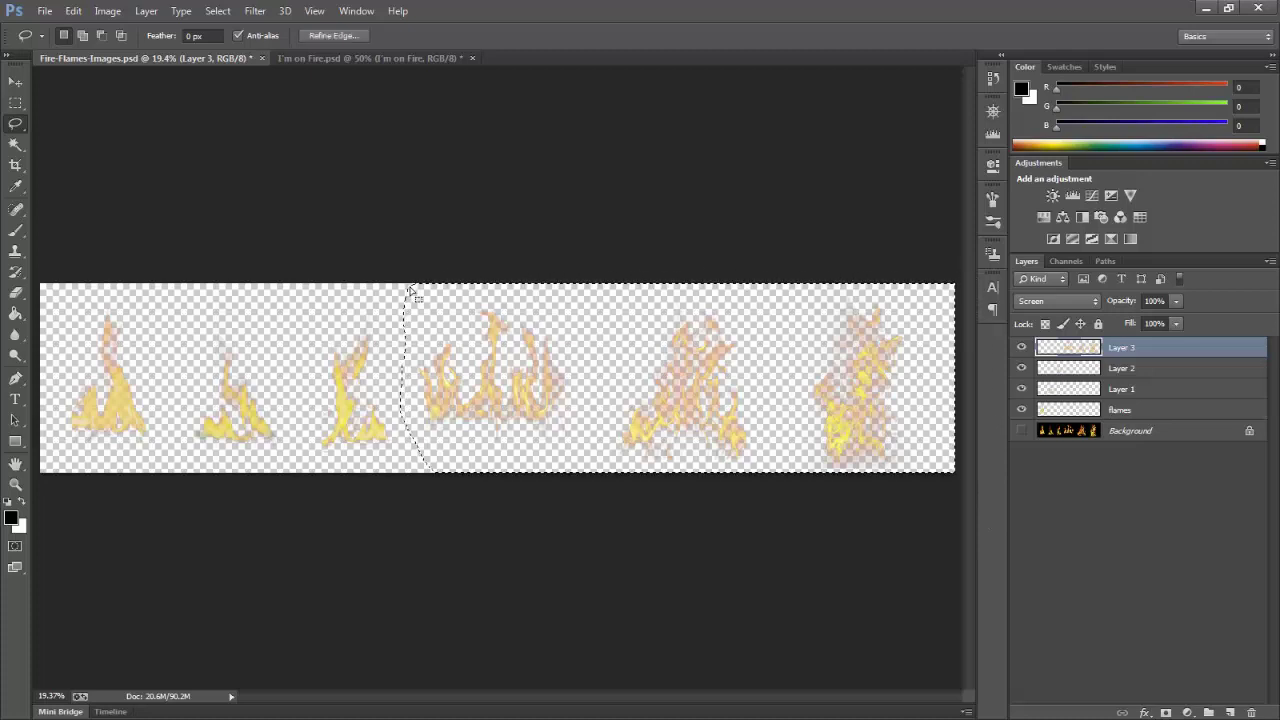
pyautogui.hotkey('ctrl', 'shift', 'j')
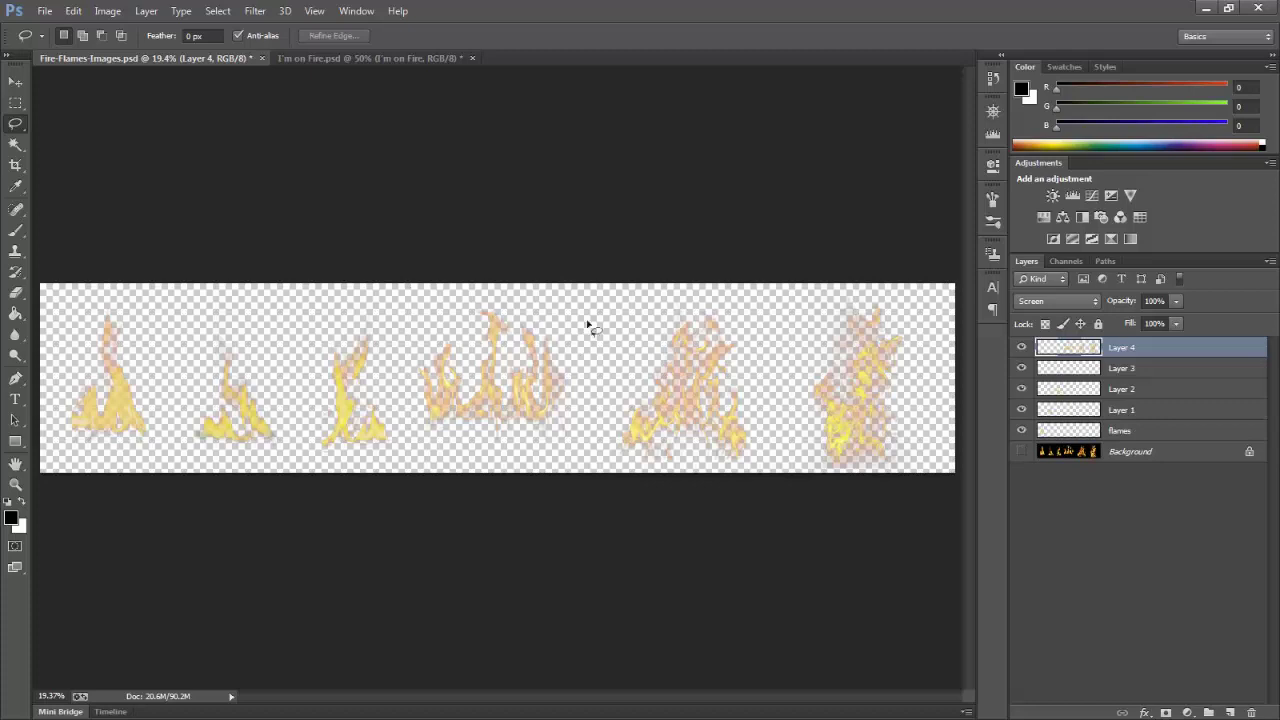
# Cut the fifth and sixth flames to a new layer, then separate the sixth flame onto its own layer
pyautogui.moveTo(607, 285)
pyautogui.mouseDown()
pyautogui.moveTo(586, 457)
pyautogui.moveTo(633, 493)
pyautogui.moveTo(977, 510)
pyautogui.moveTo(975, 380)
pyautogui.moveTo(952, 277)
pyautogui.moveTo(626, 266)
pyautogui.moveTo(608, 285)
pyautogui.mouseUp()
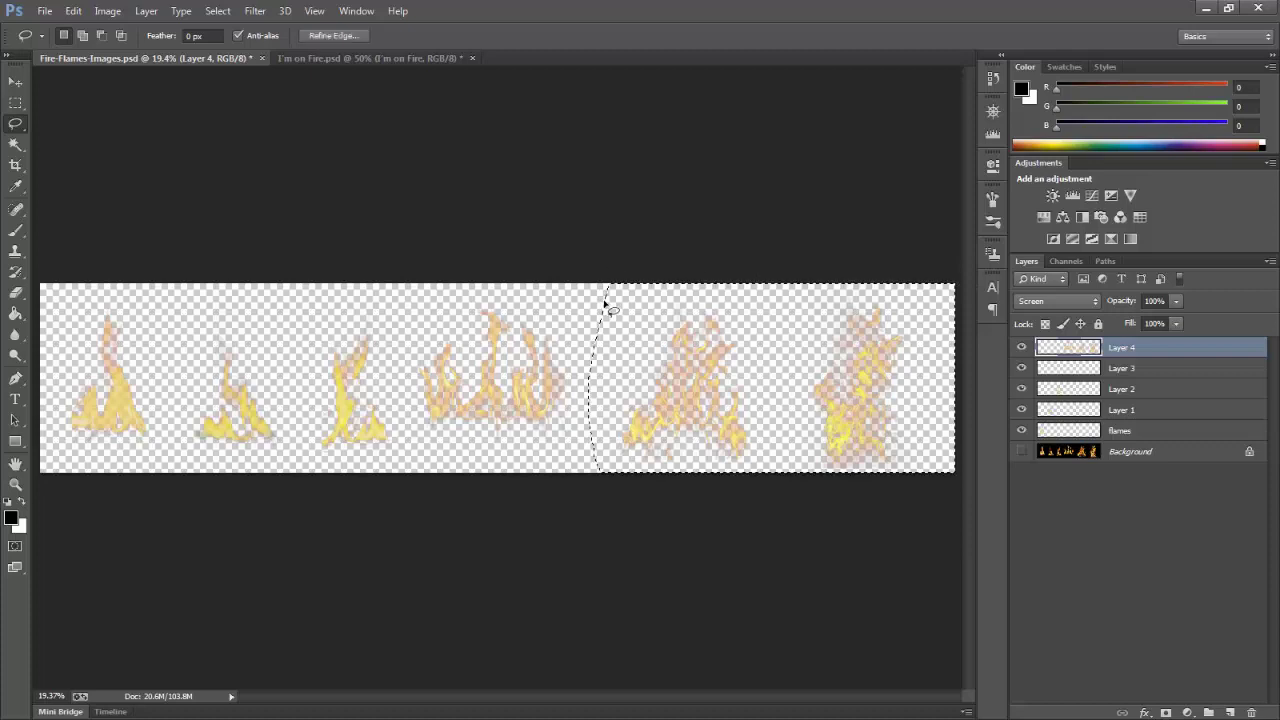
pyautogui.hotkey('ctrl', 'j')
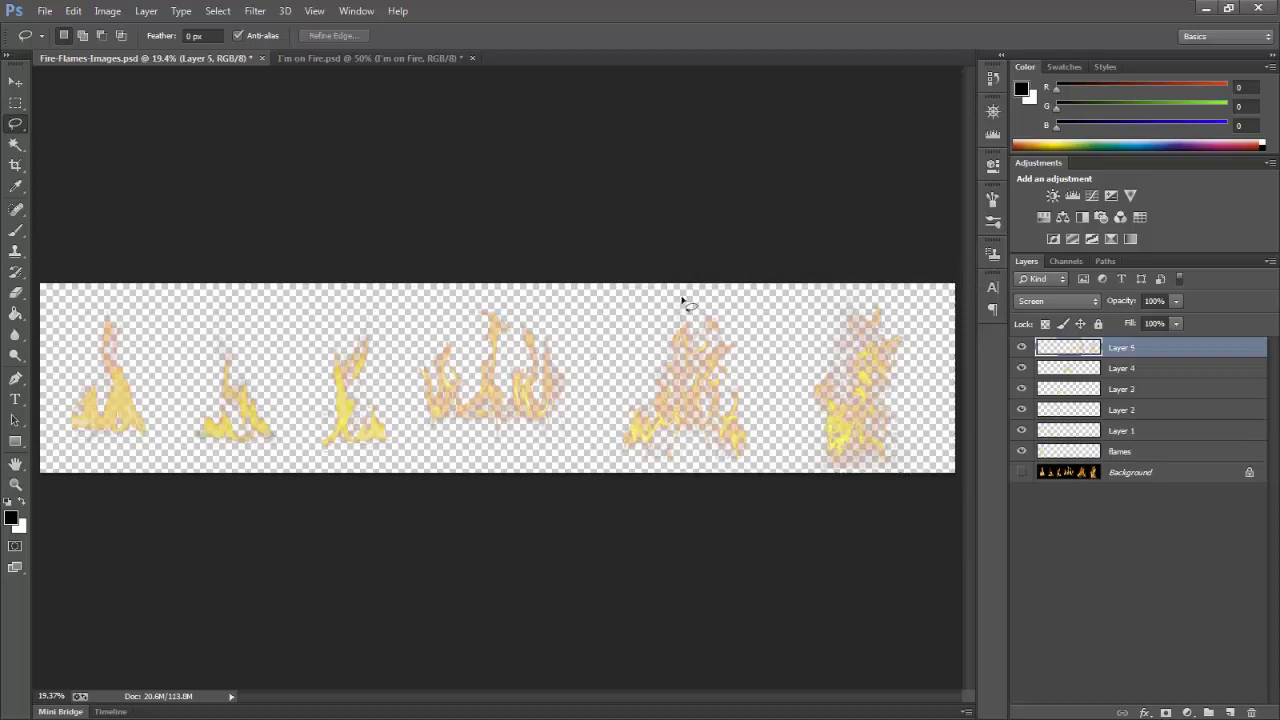
pyautogui.moveTo(789, 285)
pyautogui.mouseDown()
pyautogui.moveTo(780, 451)
pyautogui.moveTo(834, 502)
pyautogui.moveTo(976, 490)
pyautogui.moveTo(954, 286)
pyautogui.moveTo(790, 288)
pyautogui.mouseUp()
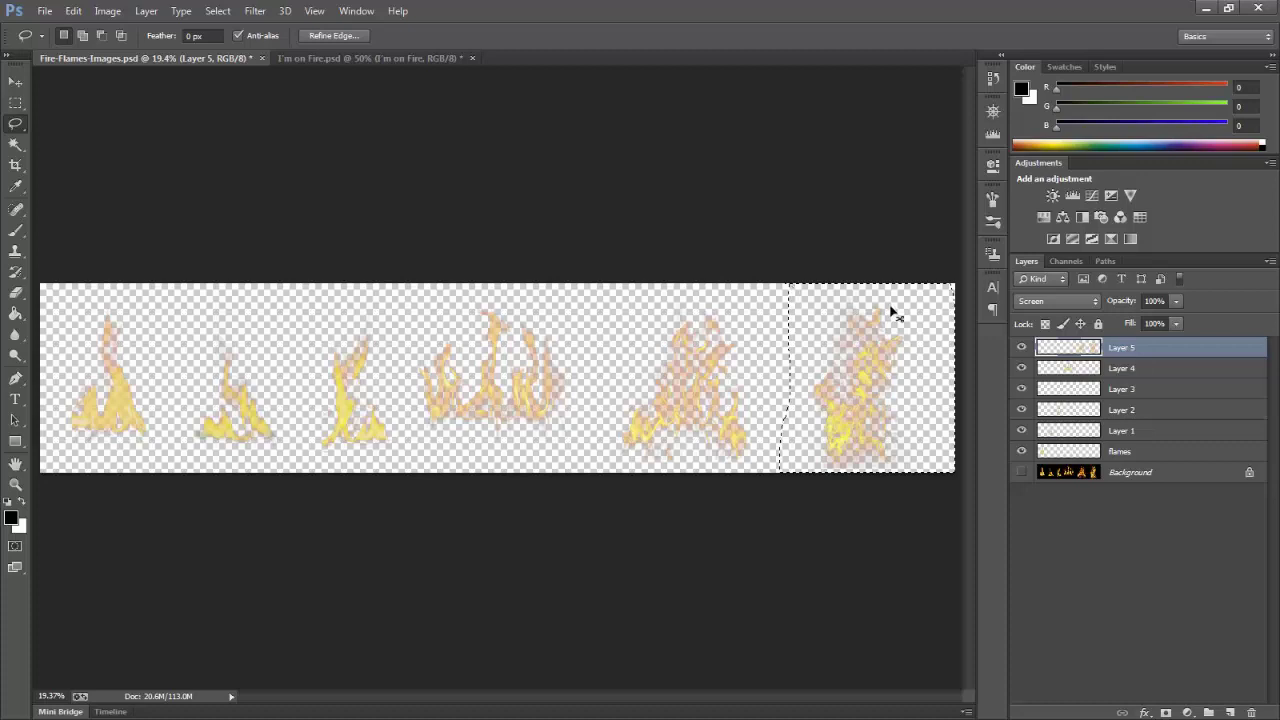
pyautogui.hotkey('ctrl', 'shift', 'j')
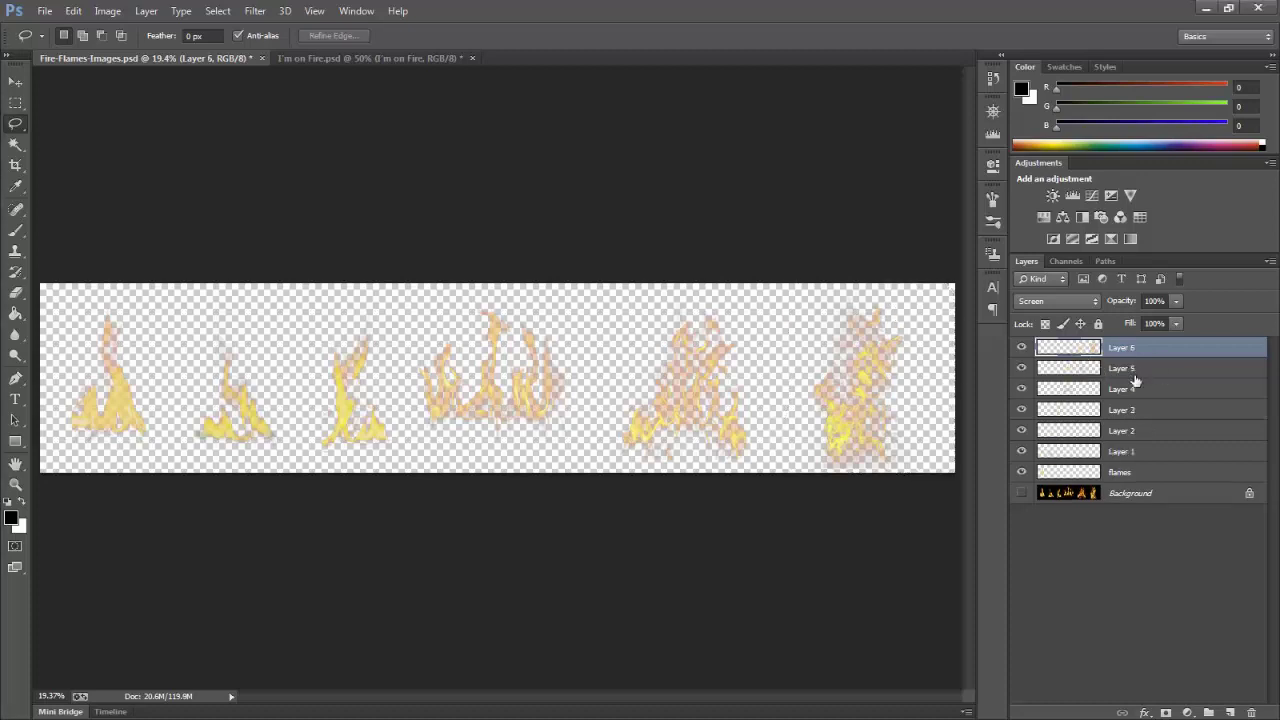
pyautogui.click(1133, 372)
pyautogui.click(1131, 396)
pyautogui.click(1131, 413)
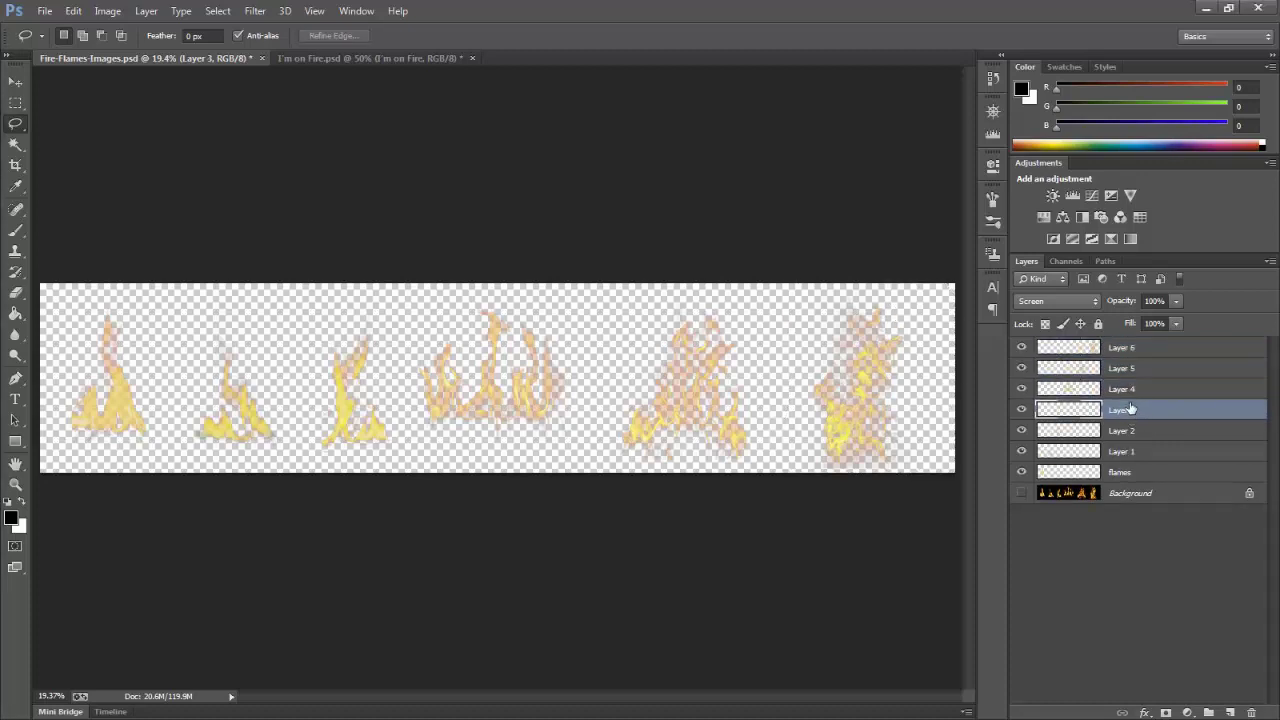
pyautogui.click(1141, 352)
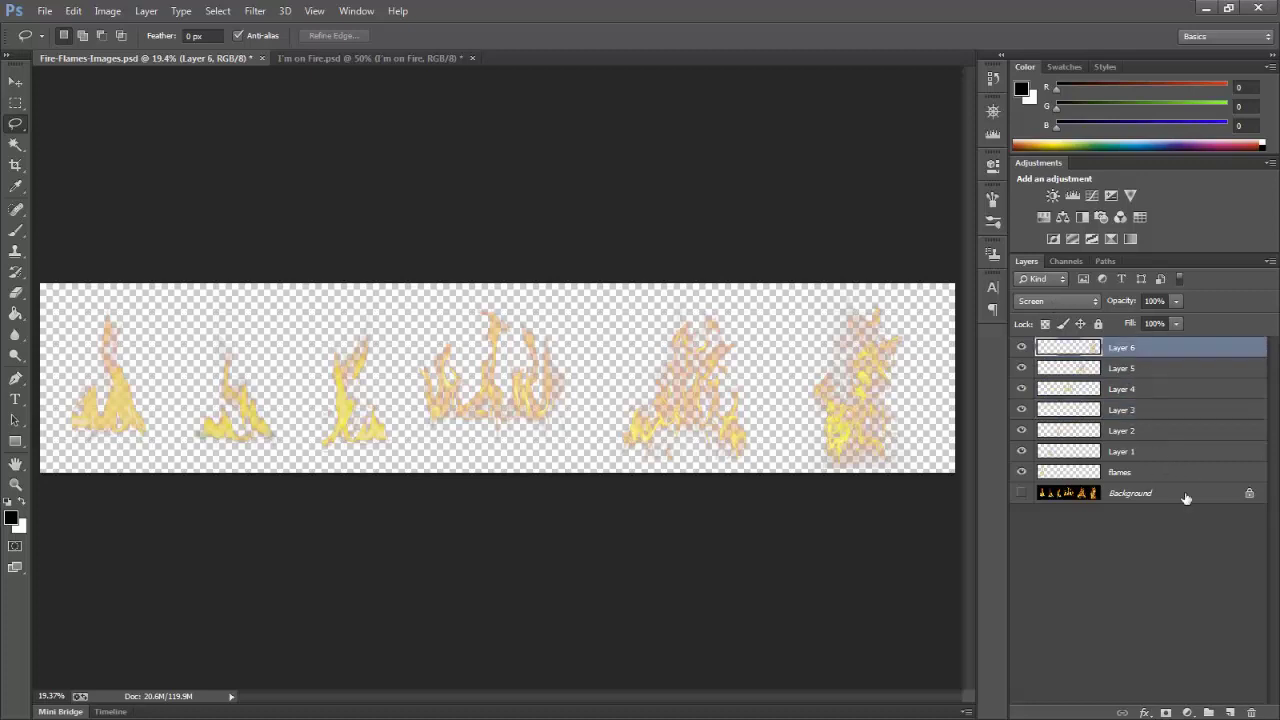
# Rename the flames layer as Layer 7 and move it to the top of the layer stack
pyautogui.click(1130, 476)
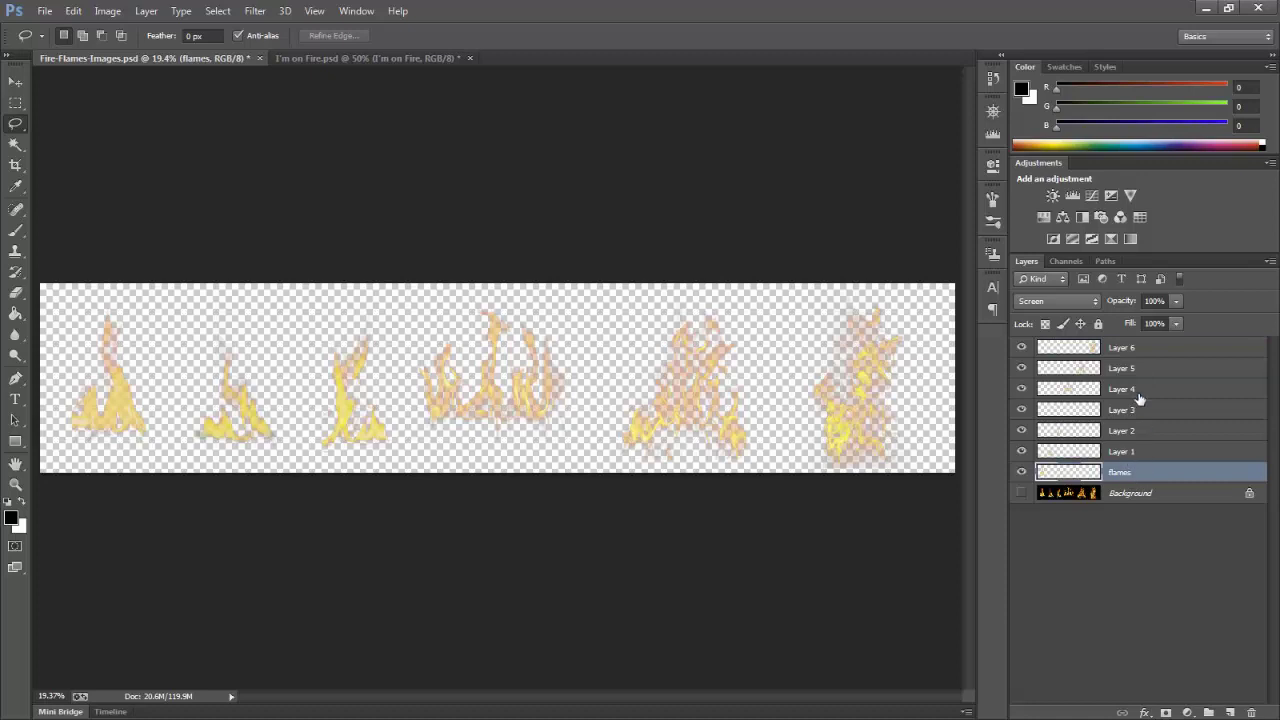
pyautogui.doubleClick(1129, 471)
pyautogui.doubleClick(1131, 474)
pyautogui.write('Layer7')
pyautogui.press('Left')
pyautogui.click(1191, 447)
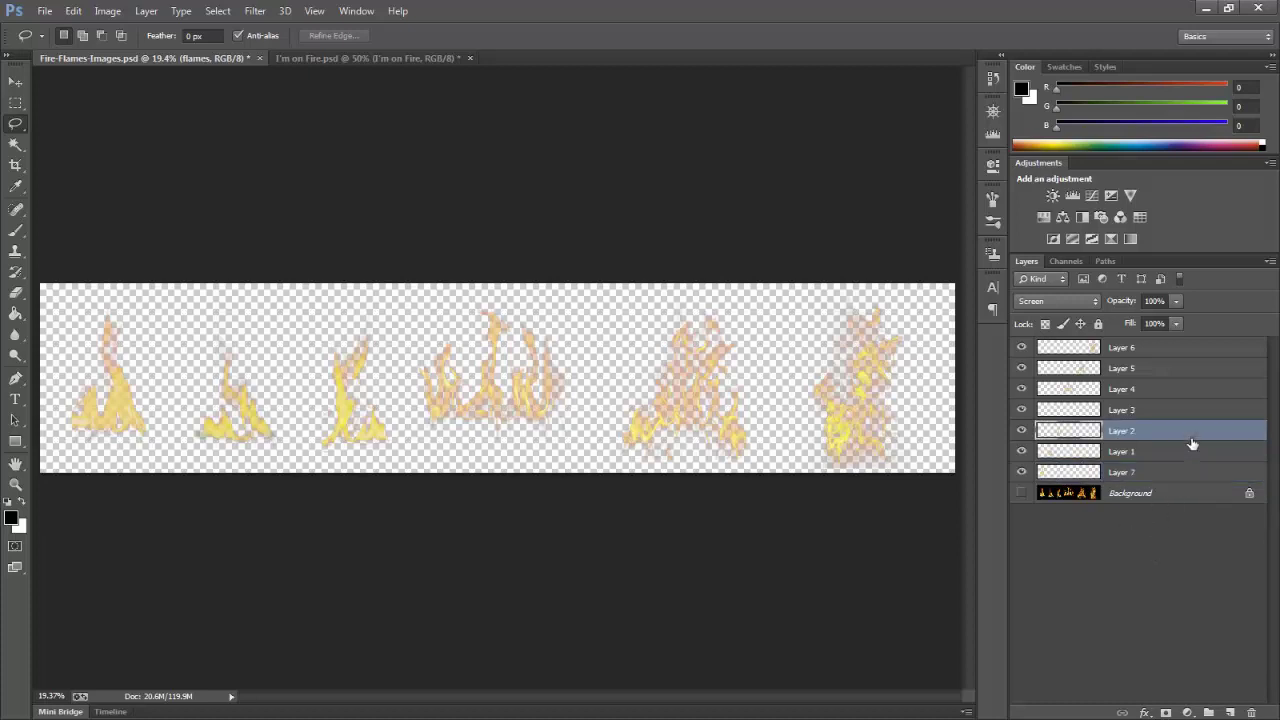
pyautogui.click(1137, 478)
pyautogui.moveTo(1137, 480); pyautogui.dragTo(1130, 347)
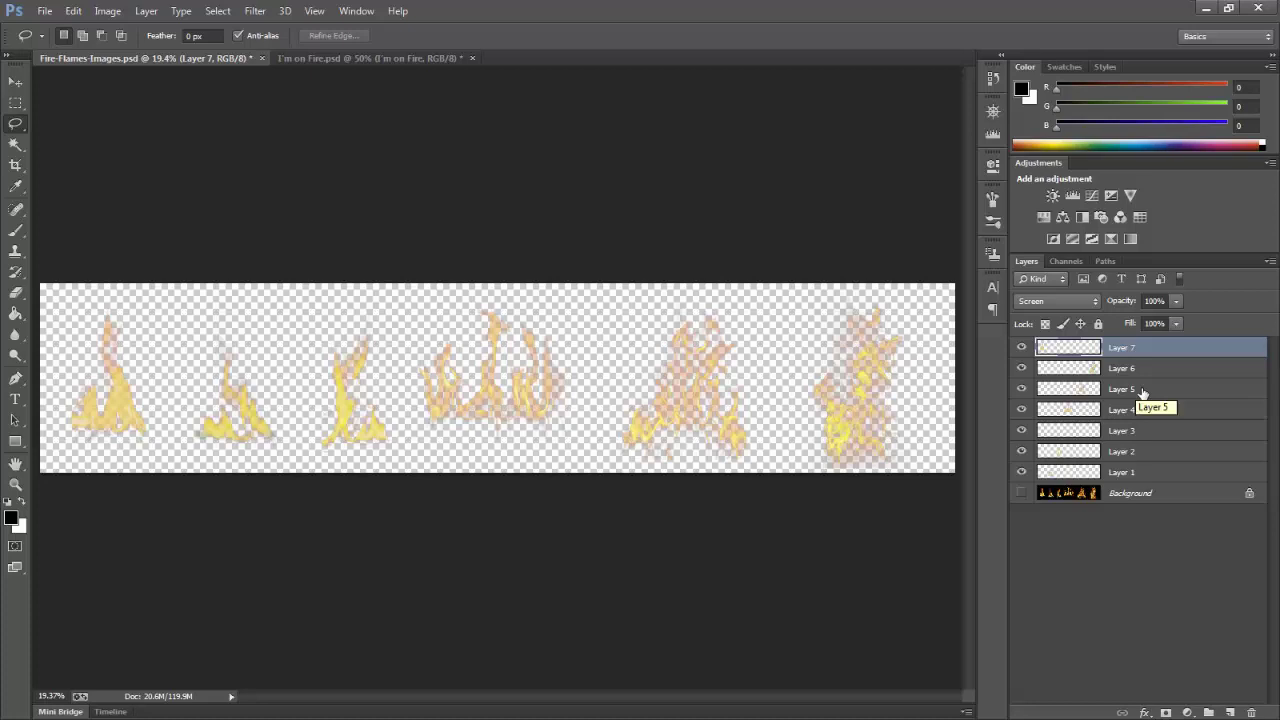
# Group Layer 1 through Layer 7, name the group Flames, and check that it contains every flame layer
pyautogui.keyDown('shift'); pyautogui.click(1140, 477); pyautogui.keyUp('shift')
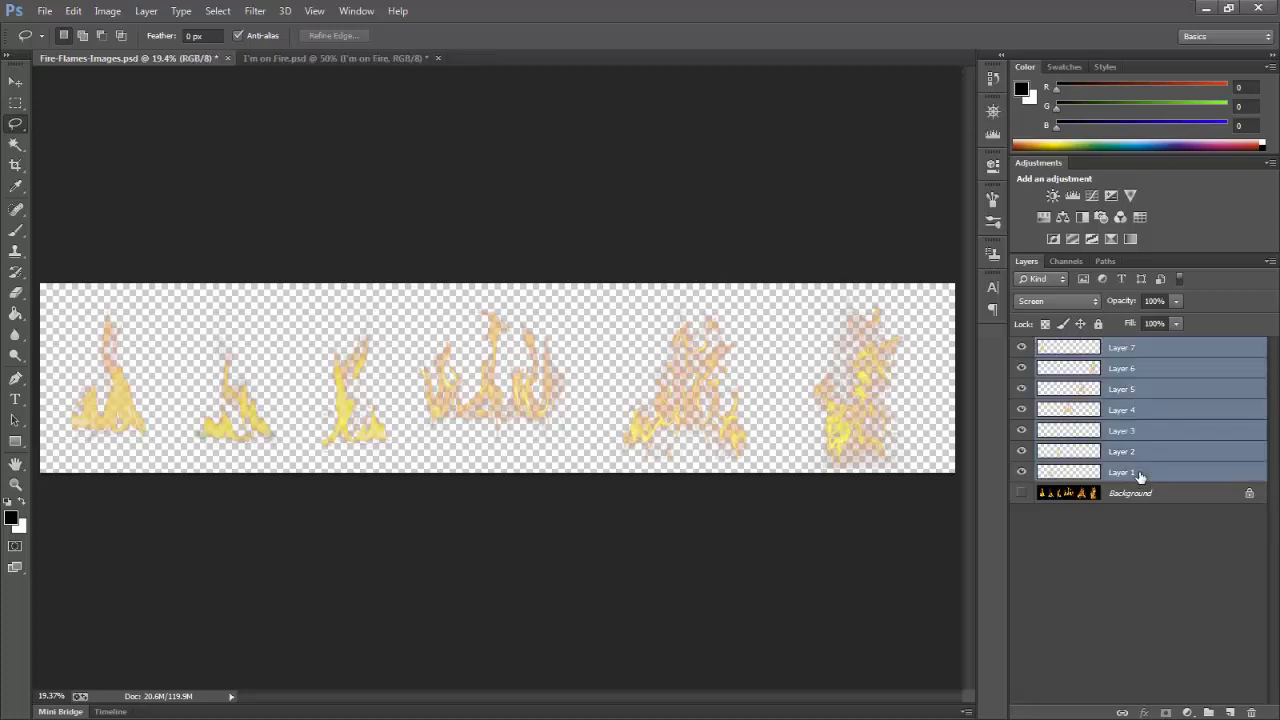
pyautogui.rightClick(1138, 475)
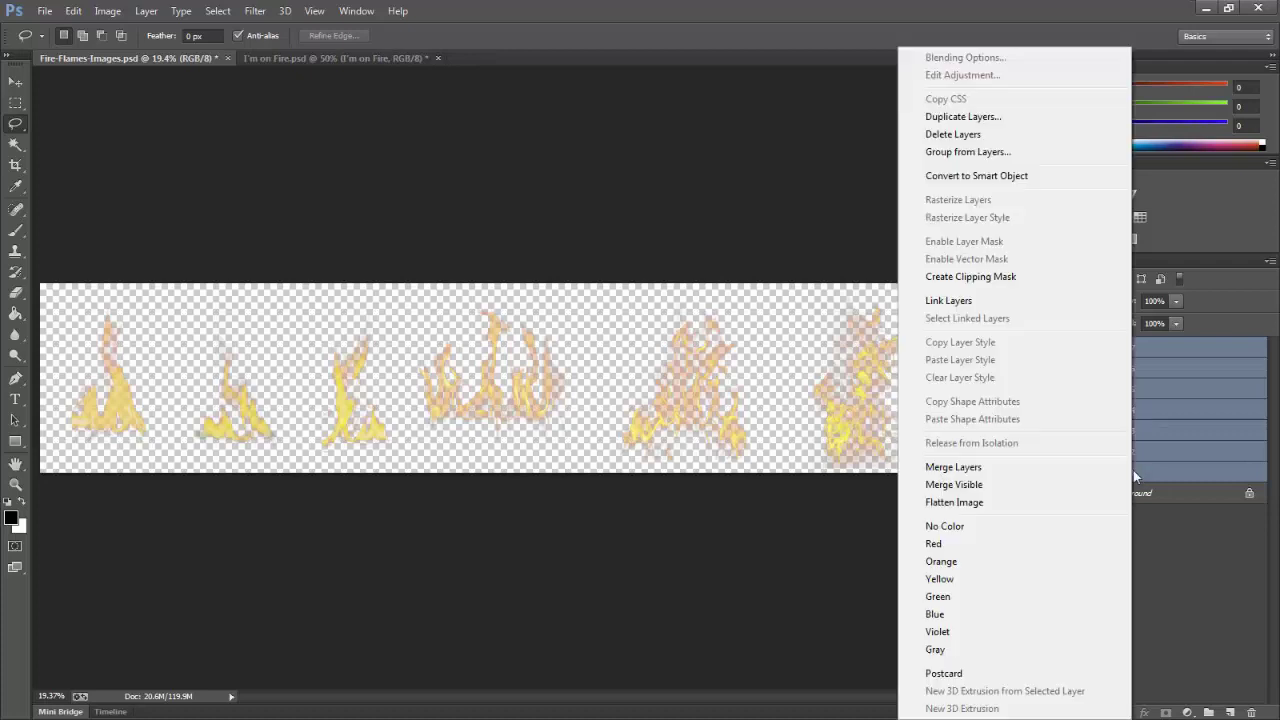
pyautogui.press('Escape')
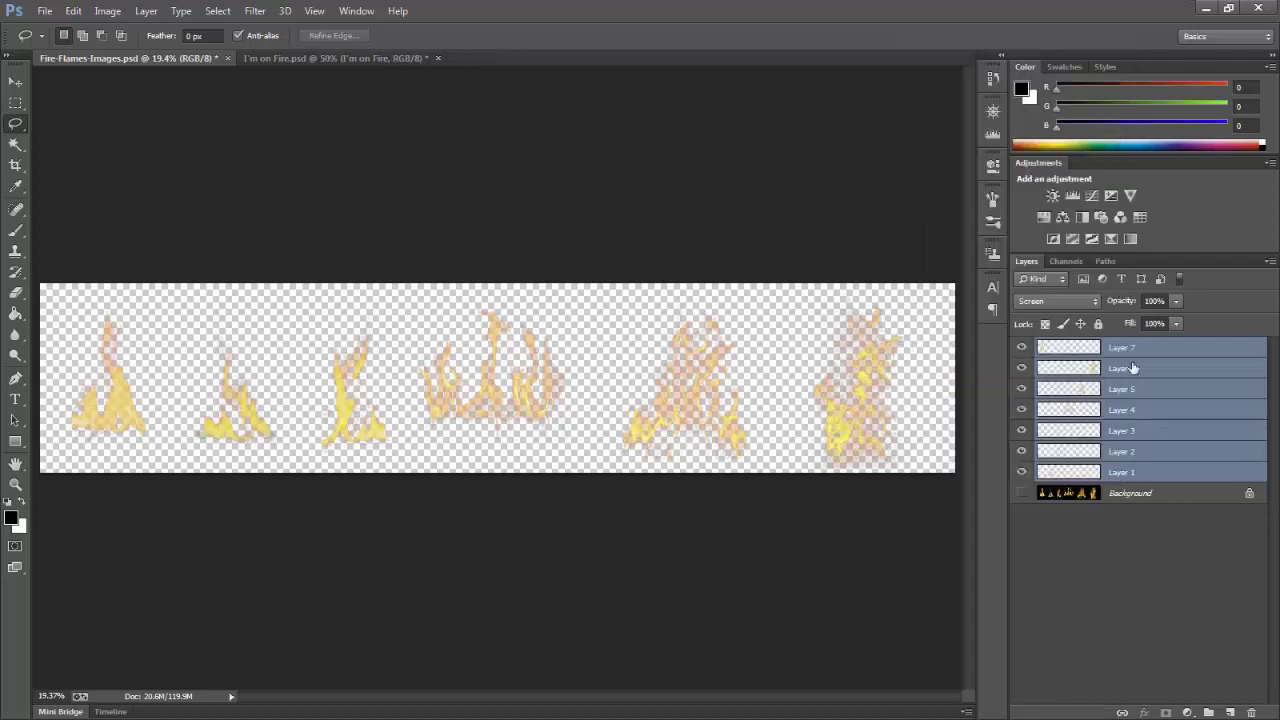
pyautogui.hotkey('ctrl', 'g')
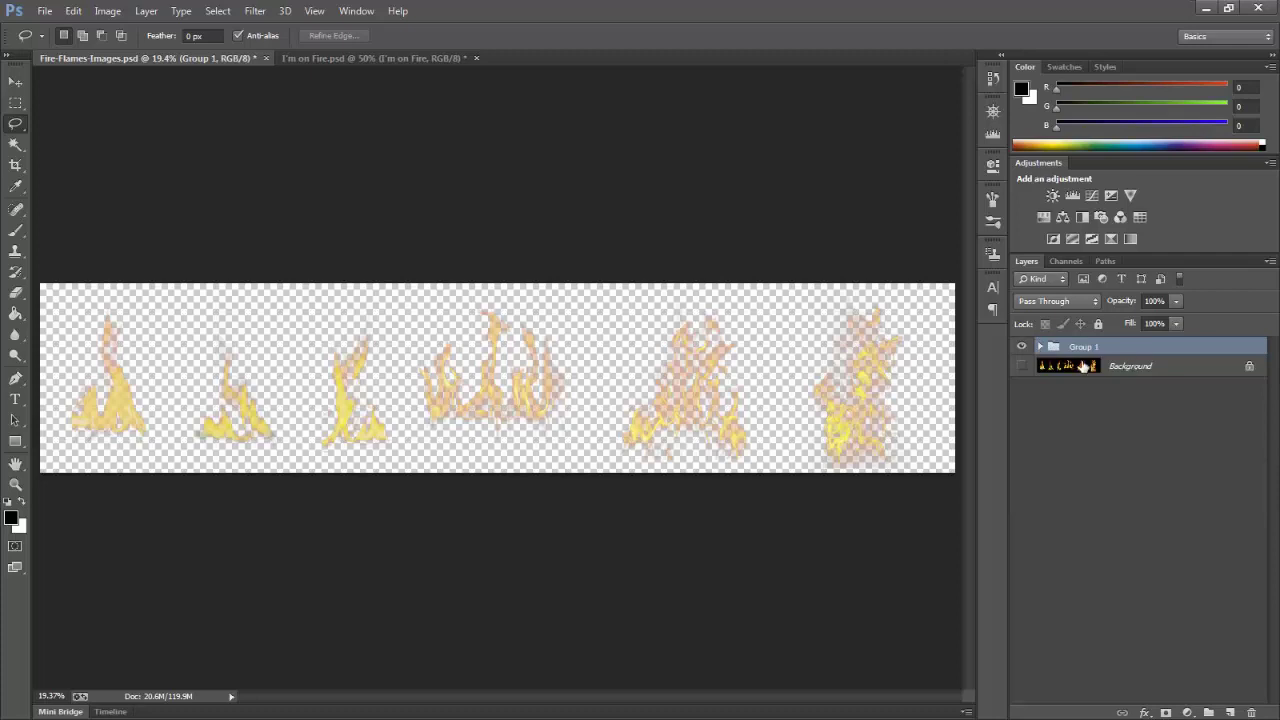
pyautogui.doubleClick(1097, 350)
pyautogui.write('Flames')
pyautogui.click(1107, 425)
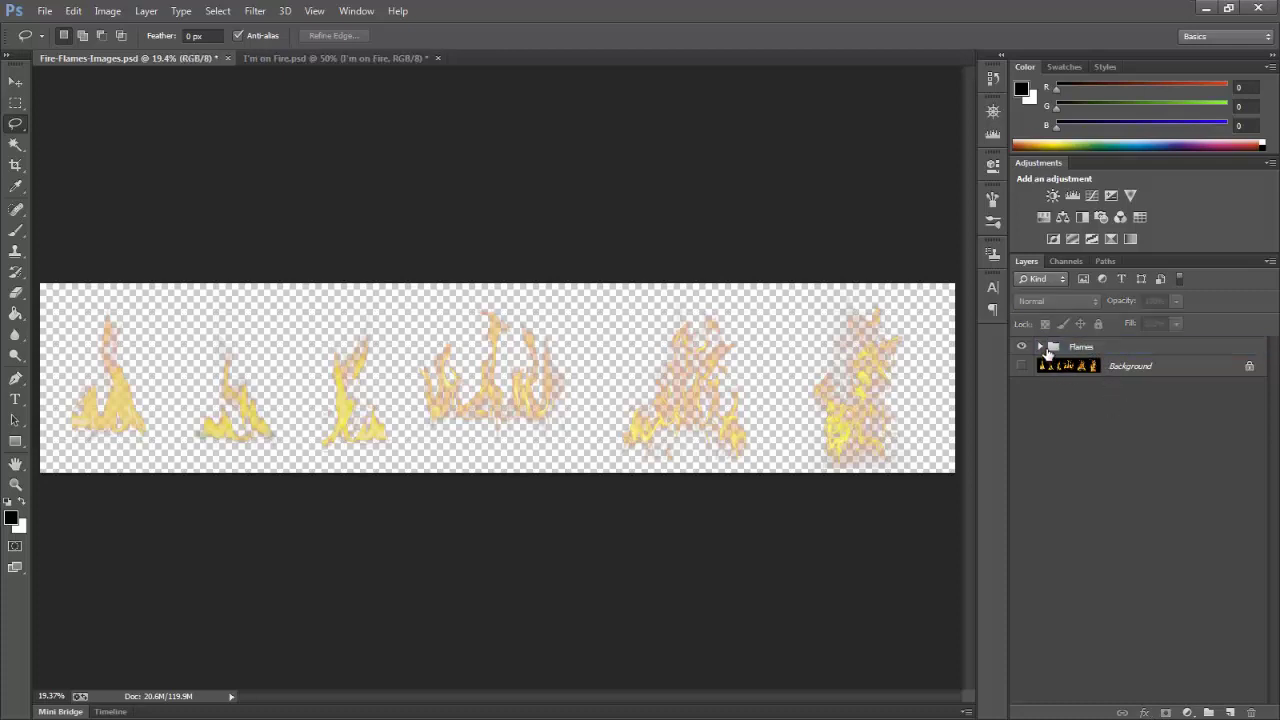
pyautogui.click(1041, 347)
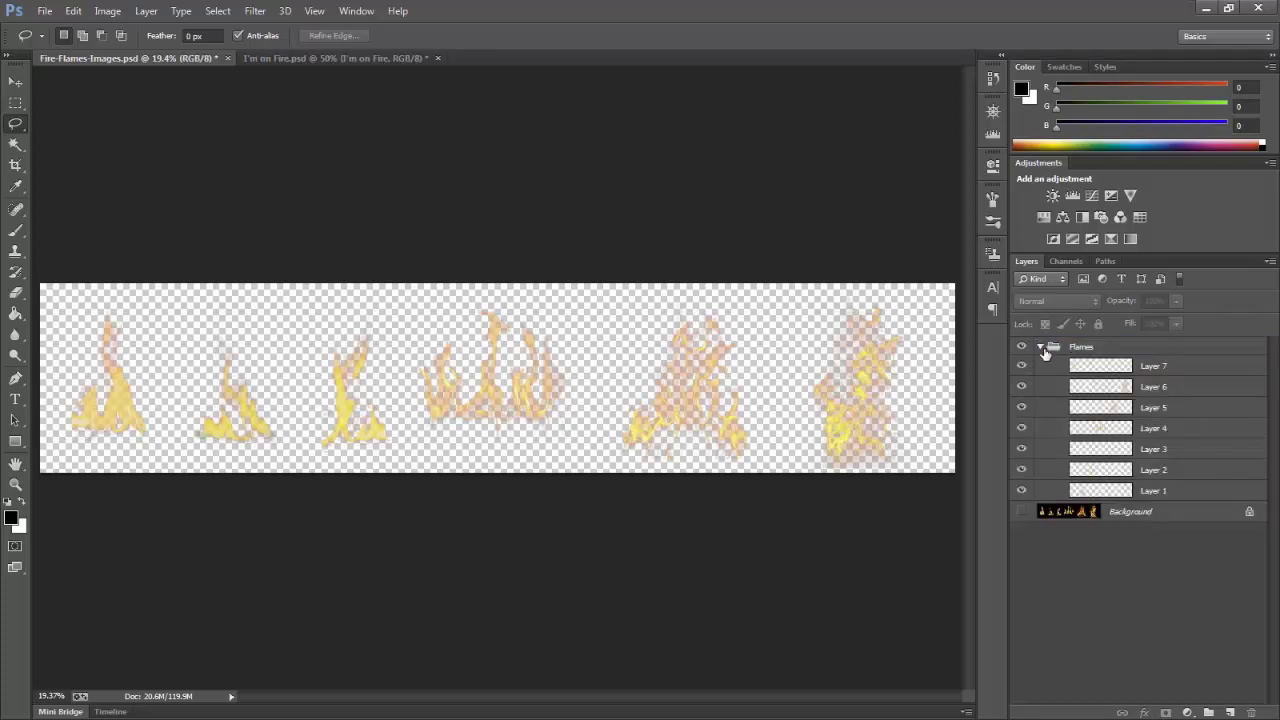
pyautogui.click(1041, 347)
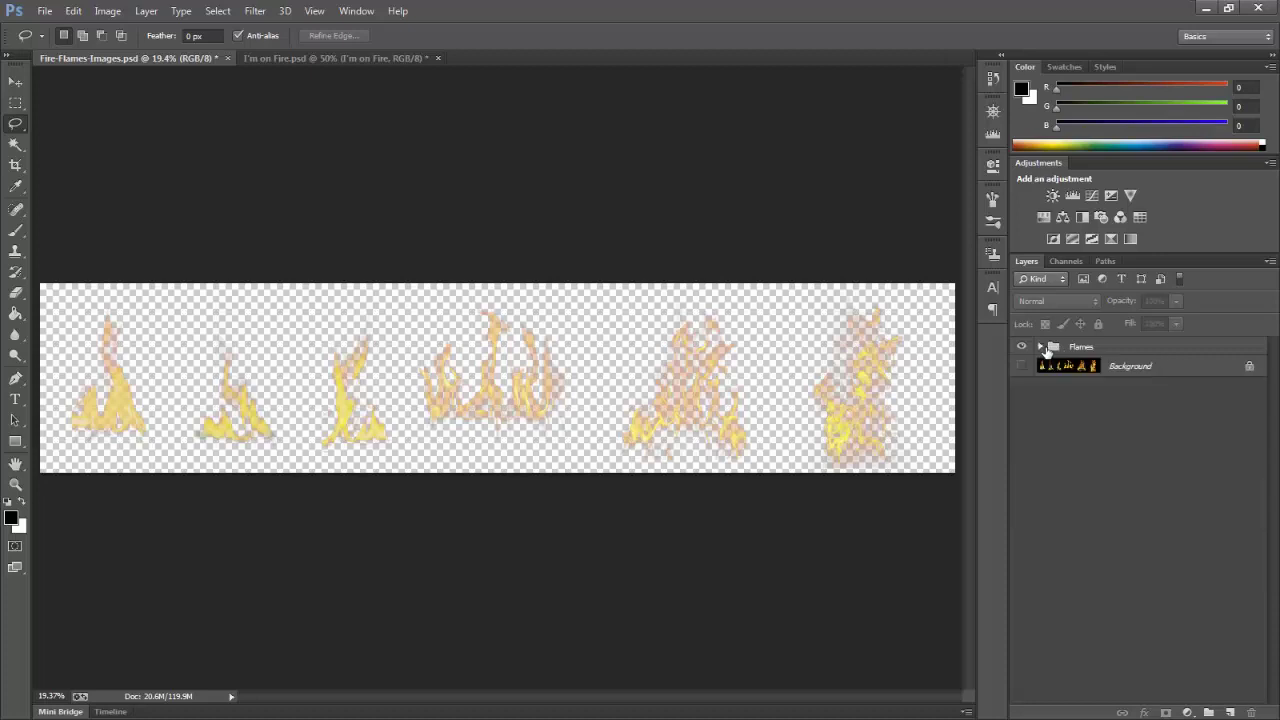
# Copy the Flames group into I'm on Fire.psd over the text and check the layers inside it
pyautogui.click(1109, 350)
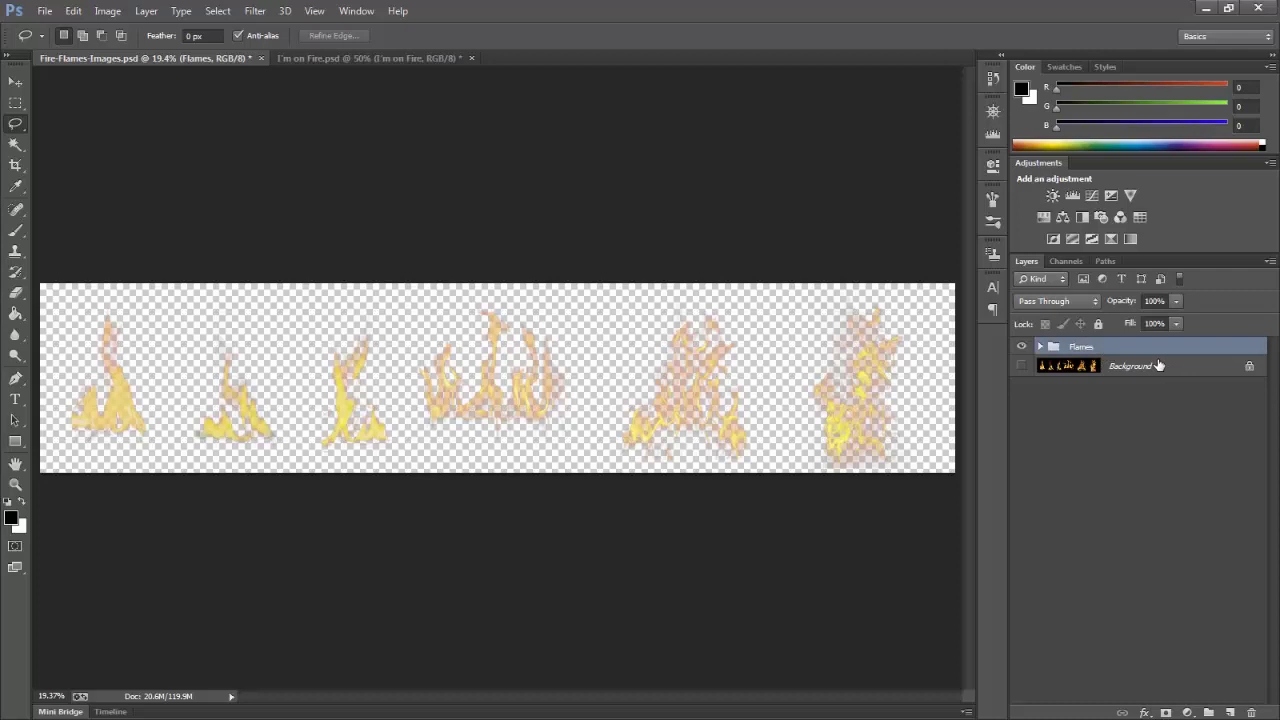
pyautogui.click(16, 84)
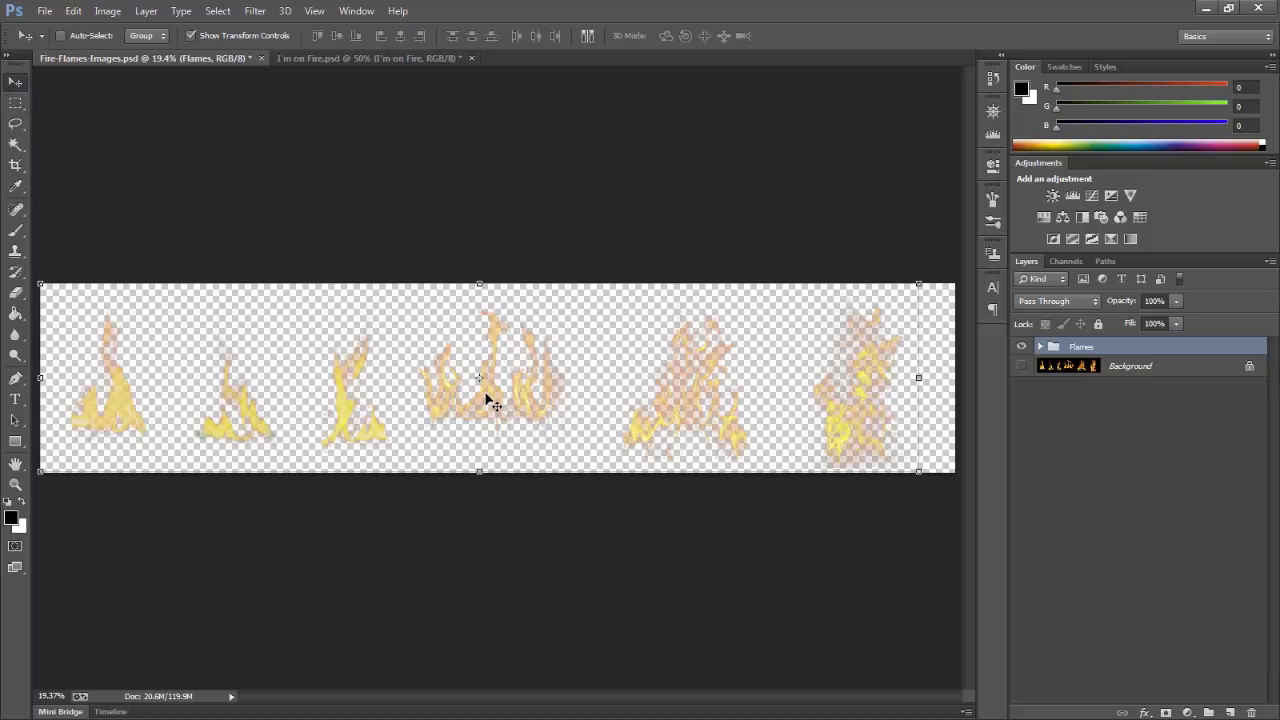
pyautogui.moveTo(486, 395); pyautogui.dragTo(359, 62)
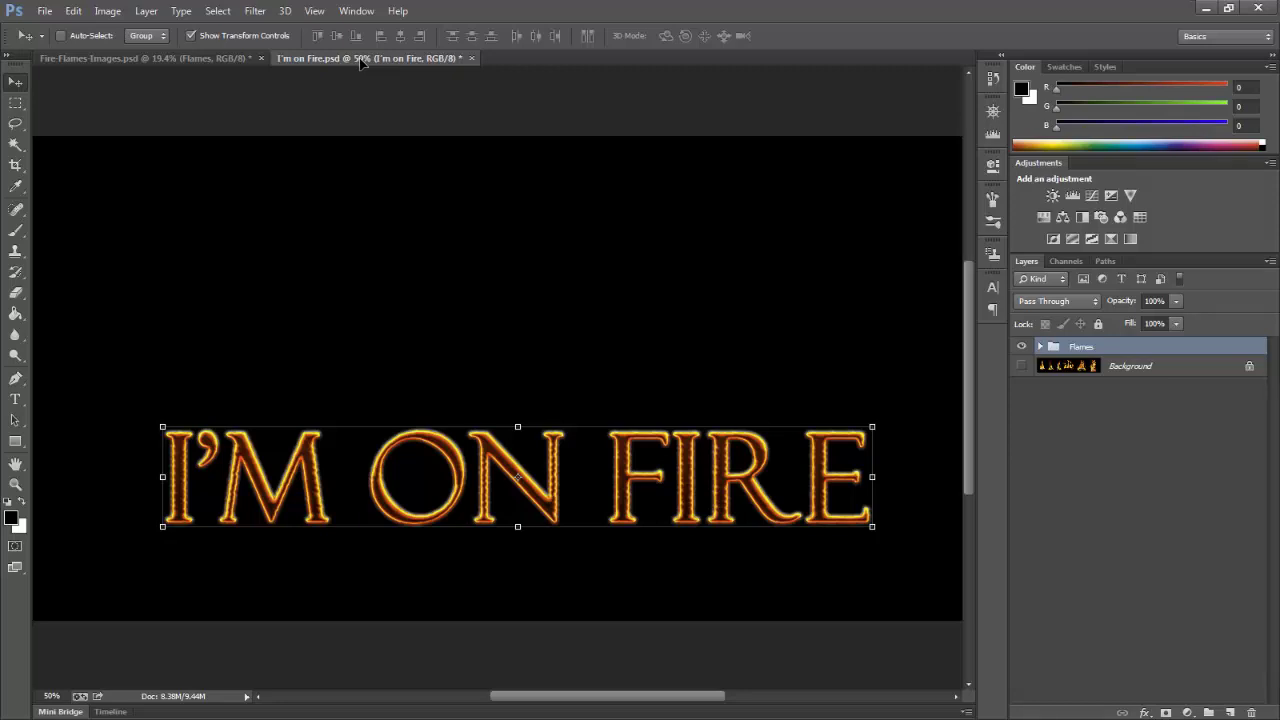
pyautogui.click(362, 60)
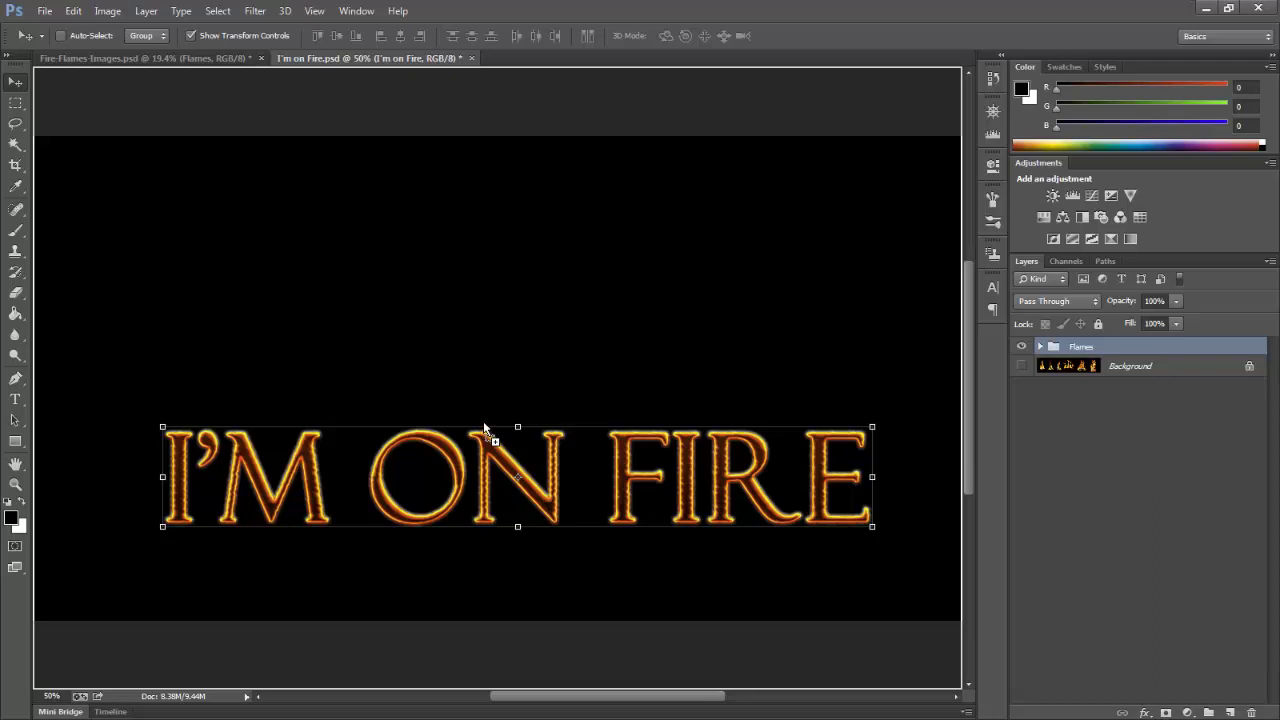
pyautogui.moveTo(484, 428); pyautogui.dragTo(484, 428)
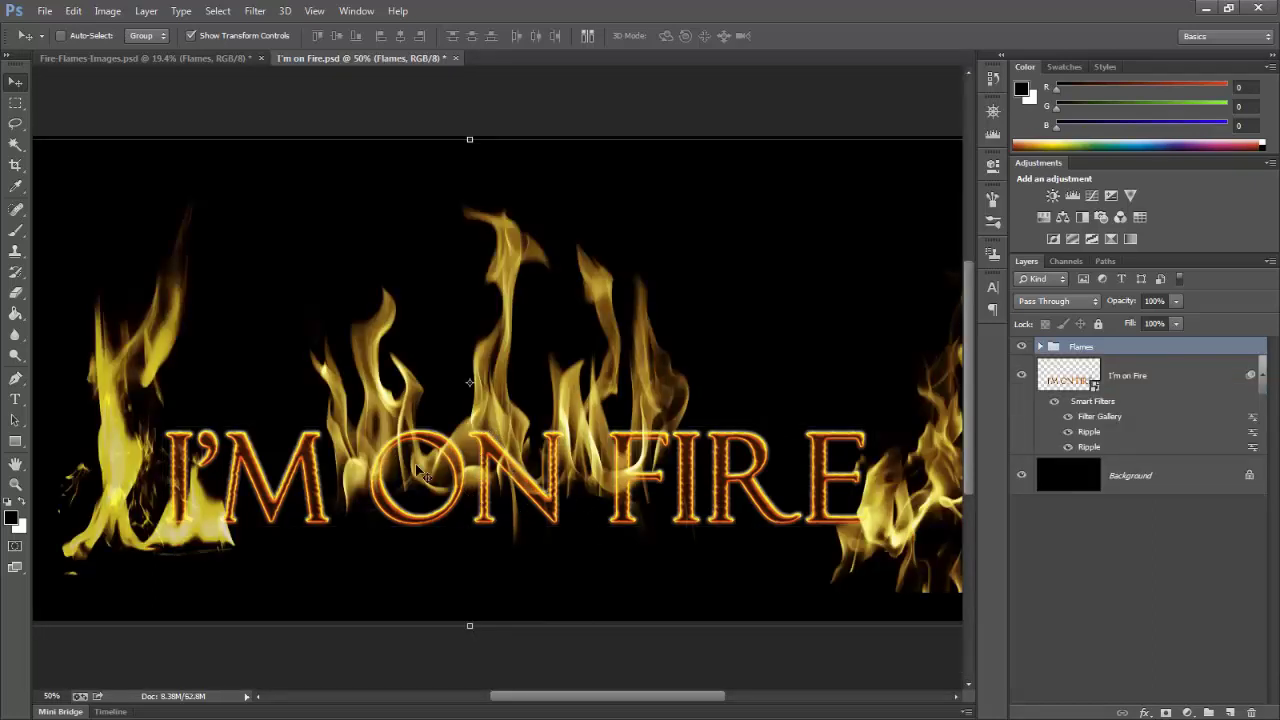
pyautogui.click(1038, 347)
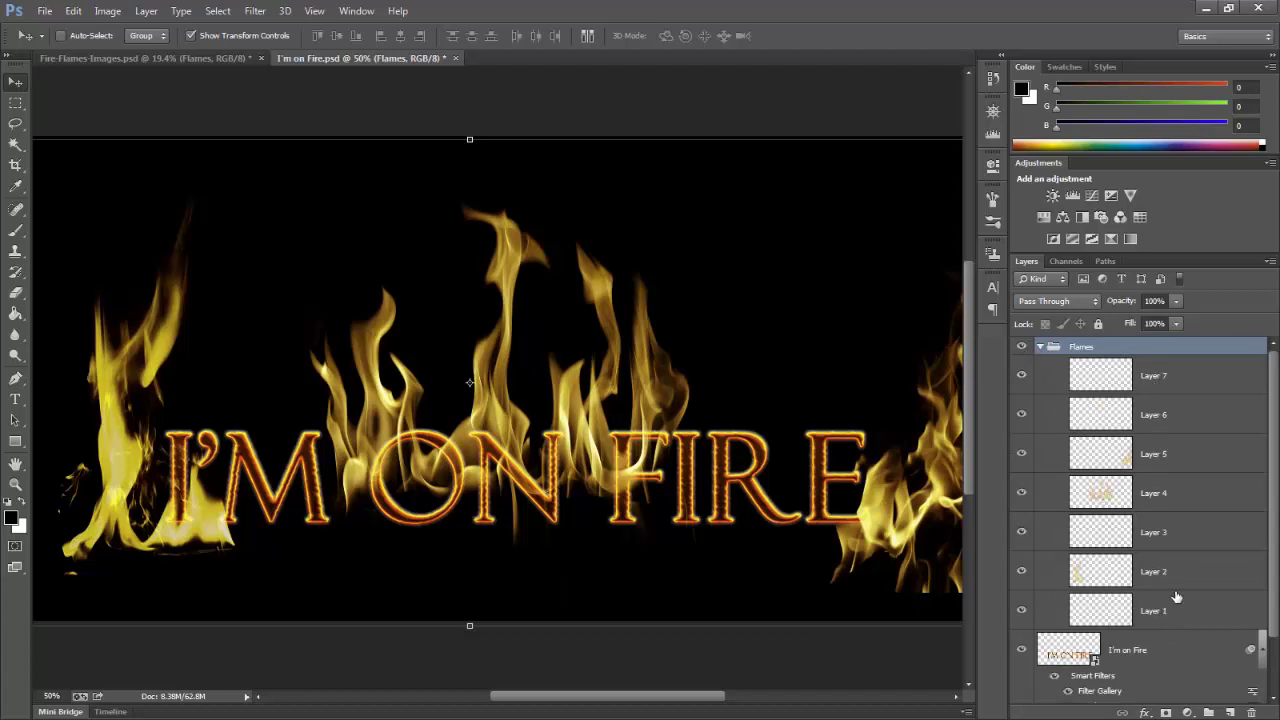
pyautogui.click(1040, 346)
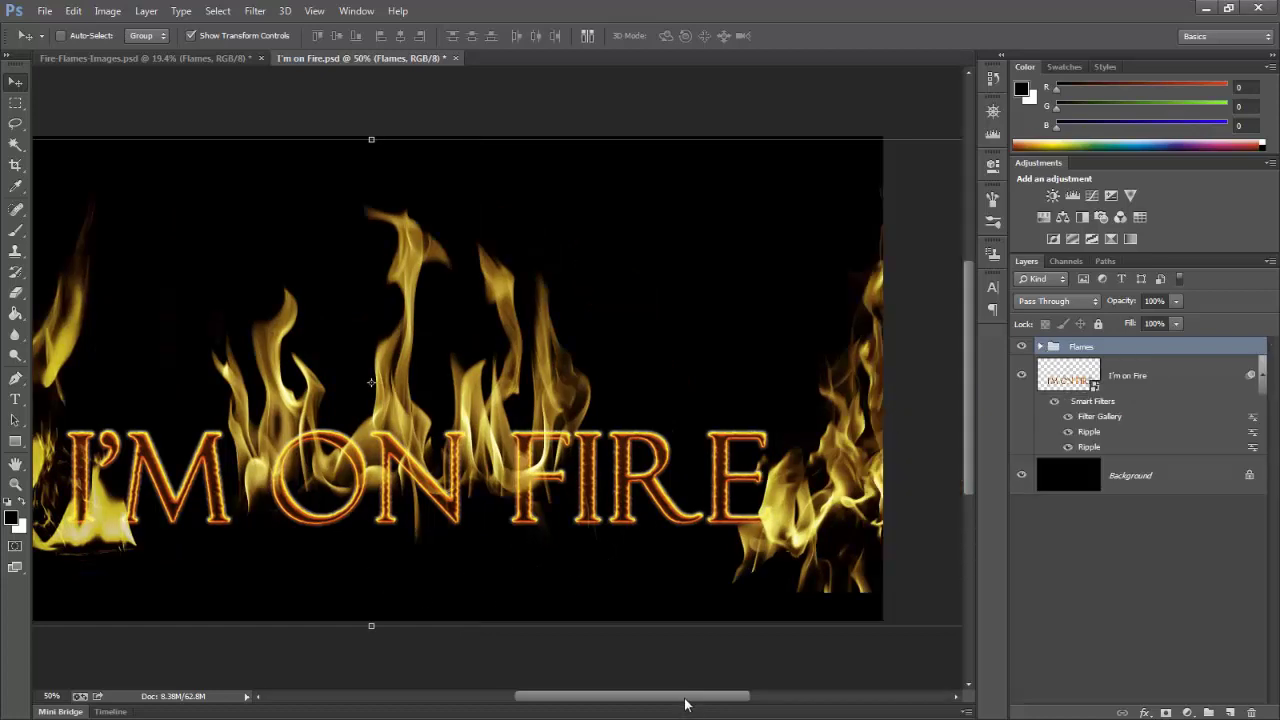
# Scale the Flames group to about 55.5% and position it across the I'M ON FIRE text
pyautogui.moveTo(685, 704); pyautogui.dragTo(602, 700)
pyautogui.moveTo(581, 700); pyautogui.dragTo(495, 692)
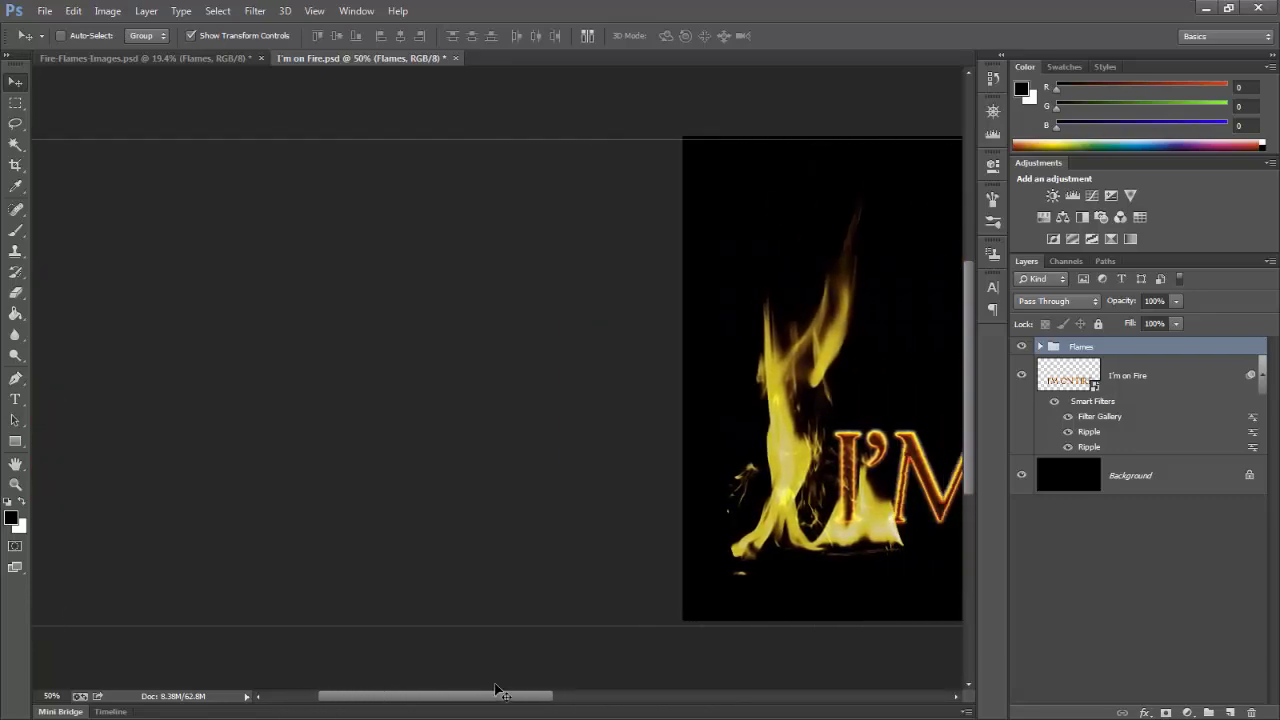
pyautogui.hotkey('ctrl', '-')
pyautogui.hotkey('ctrl', '-')
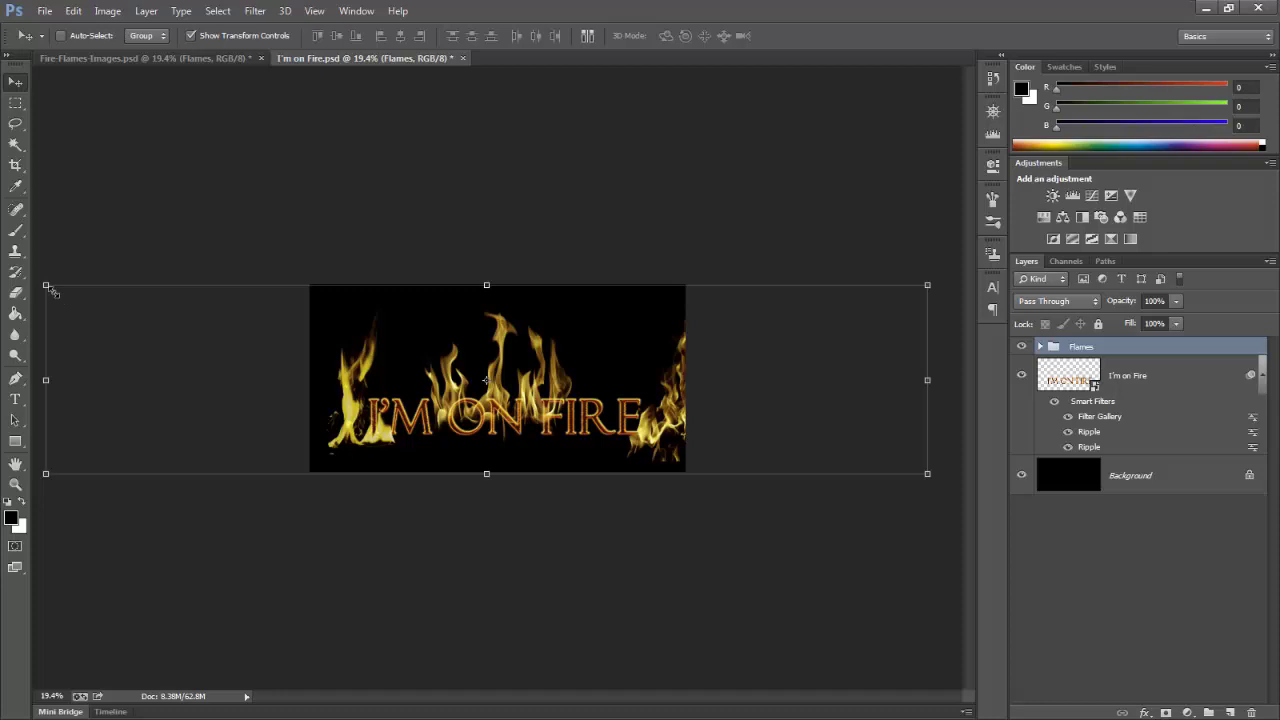
pyautogui.moveTo(54, 291); pyautogui.dragTo(350, 537)
pyautogui.moveTo(663, 431); pyautogui.dragTo(573, 414)
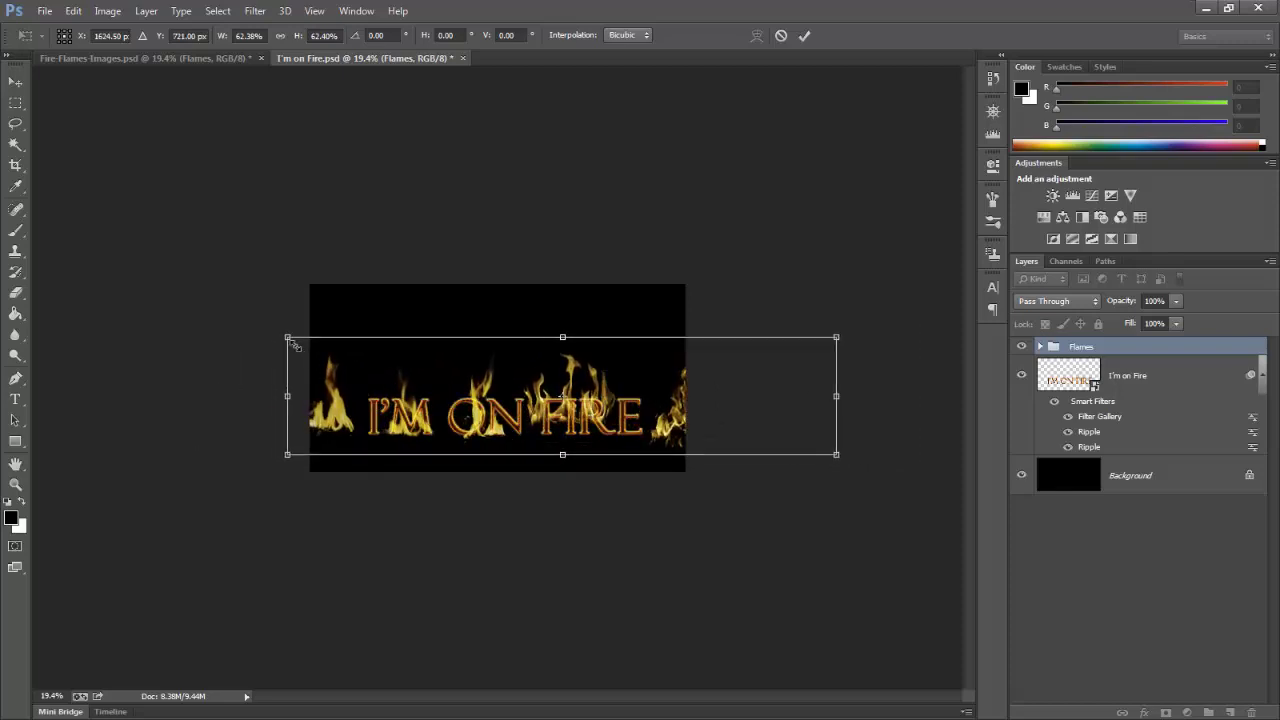
pyautogui.moveTo(290, 340); pyautogui.dragTo(349, 351)
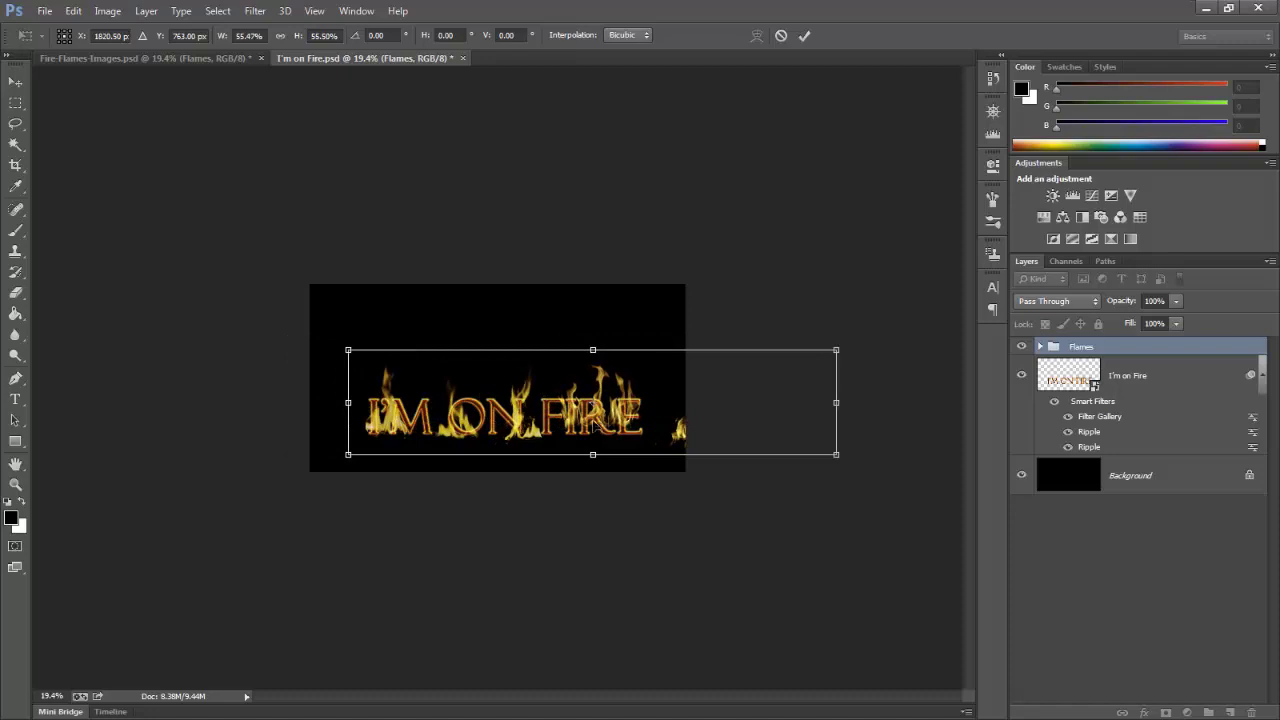
pyautogui.moveTo(593, 425); pyautogui.dragTo(536, 419)
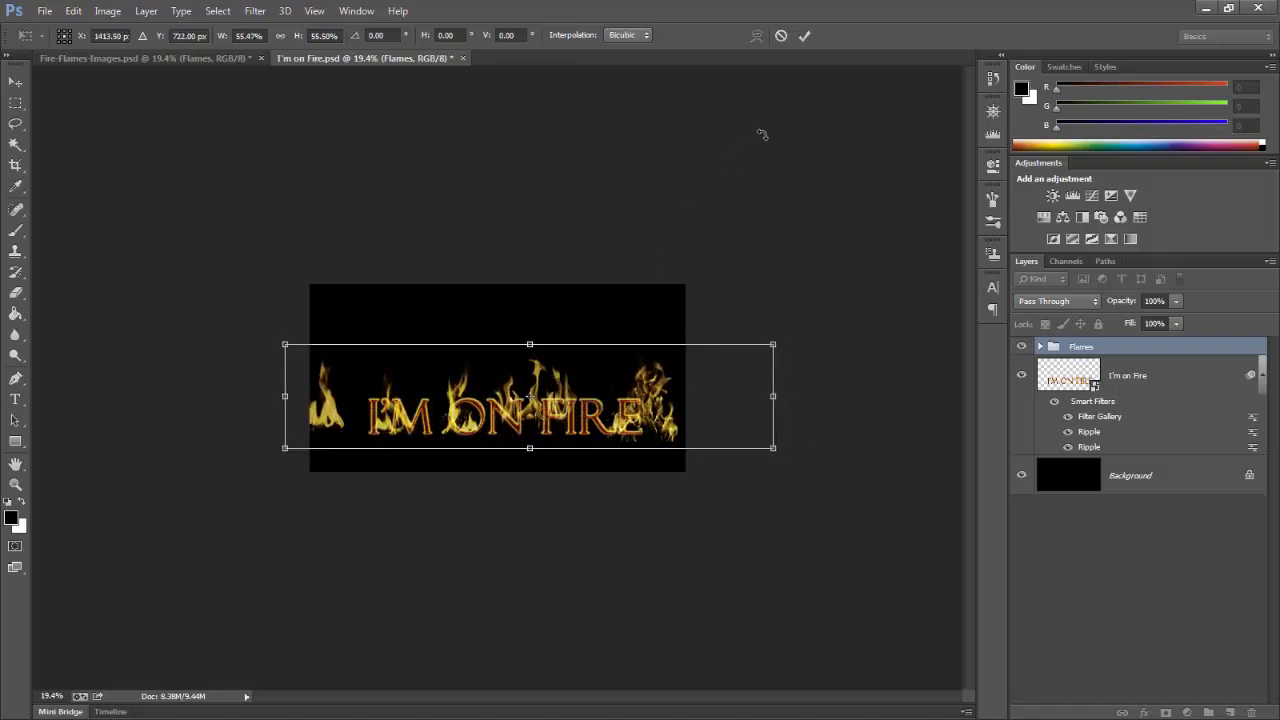
pyautogui.click(804, 36)
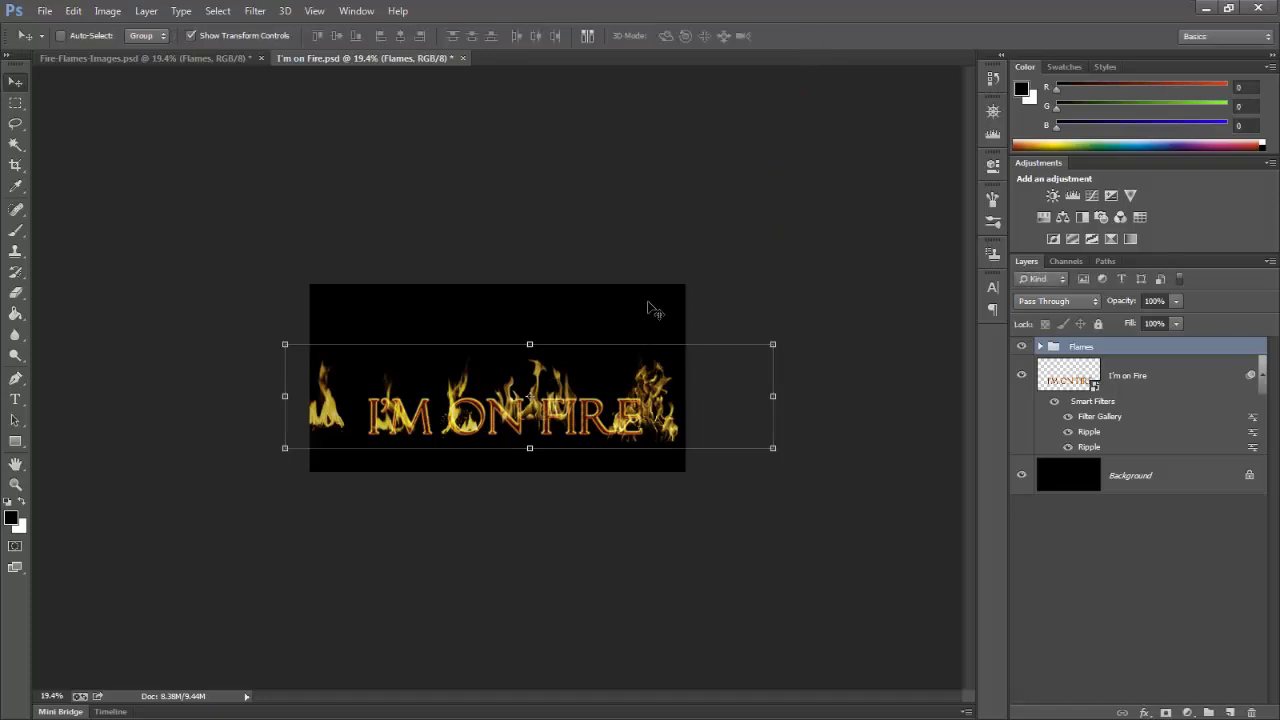
# Set the document's zoom level to 45.33% so the whole canvas fits in view
pyautogui.hotkey('ctrl', '+')
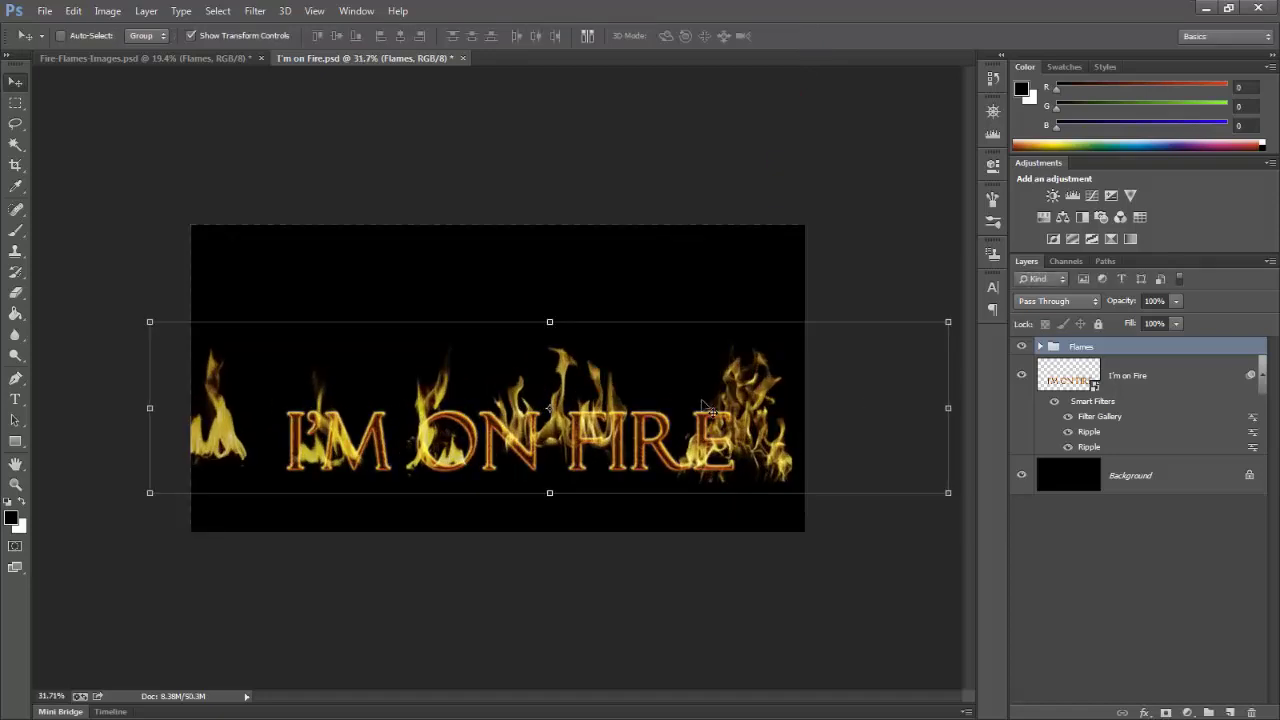
pyautogui.hotkey('ctrl', '+')
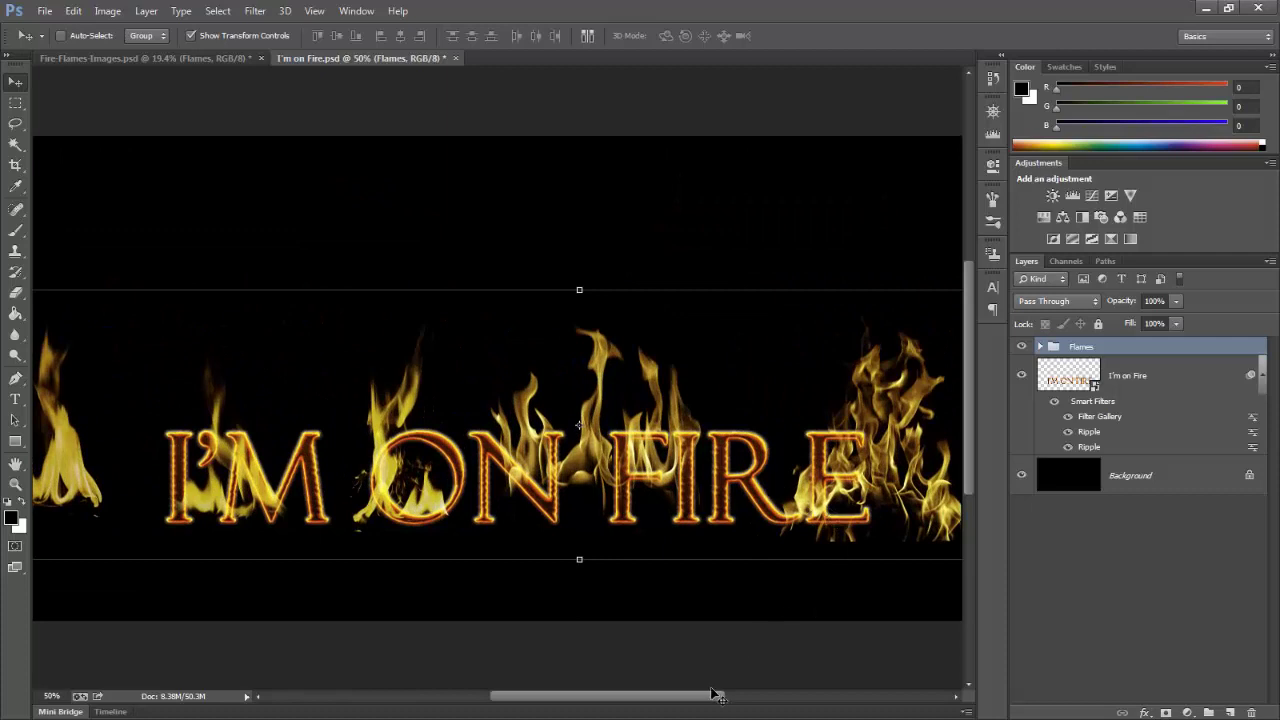
pyautogui.hotkey('ctrl', '-')
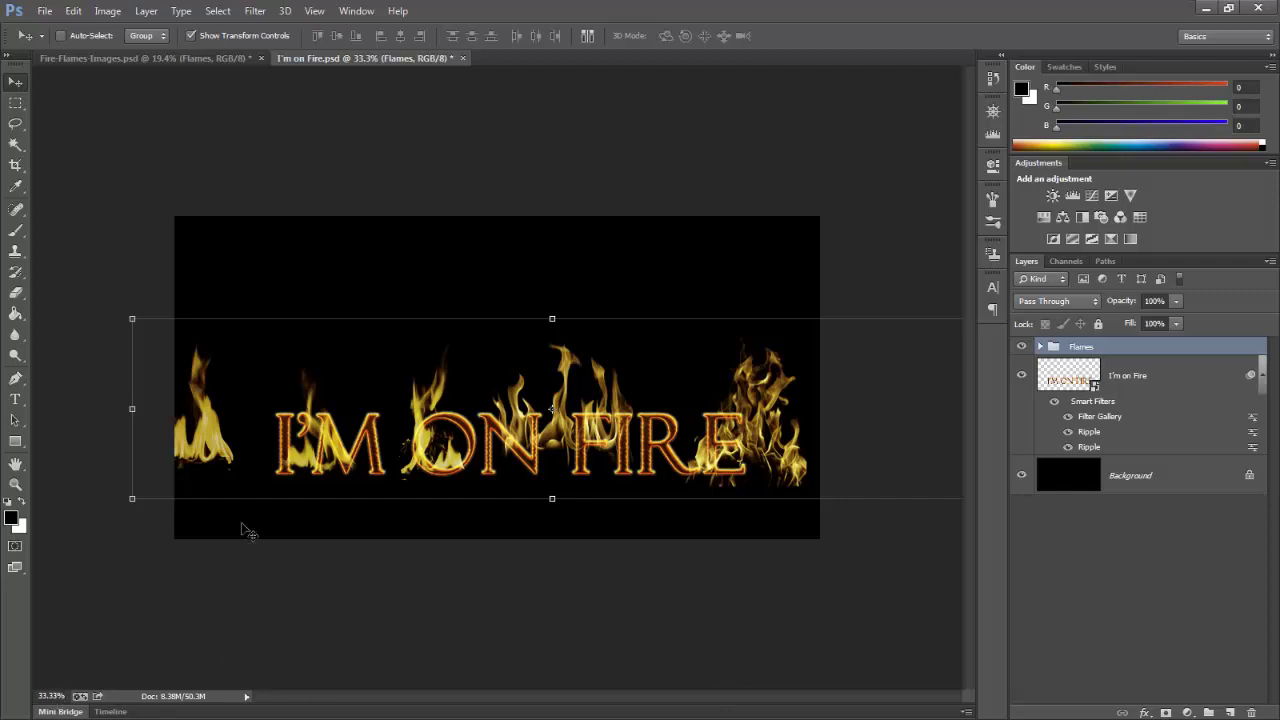
pyautogui.hotkey('ctrl', '+')
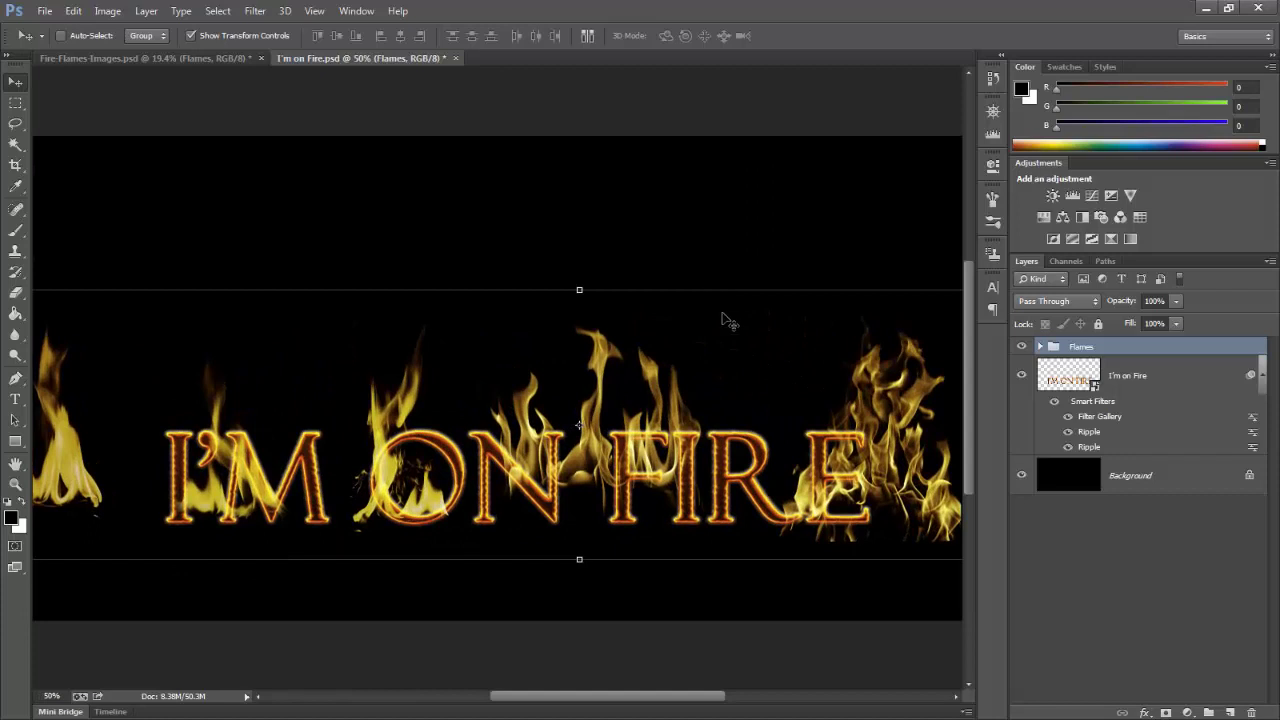
pyautogui.hotkey('ctrl', '-')
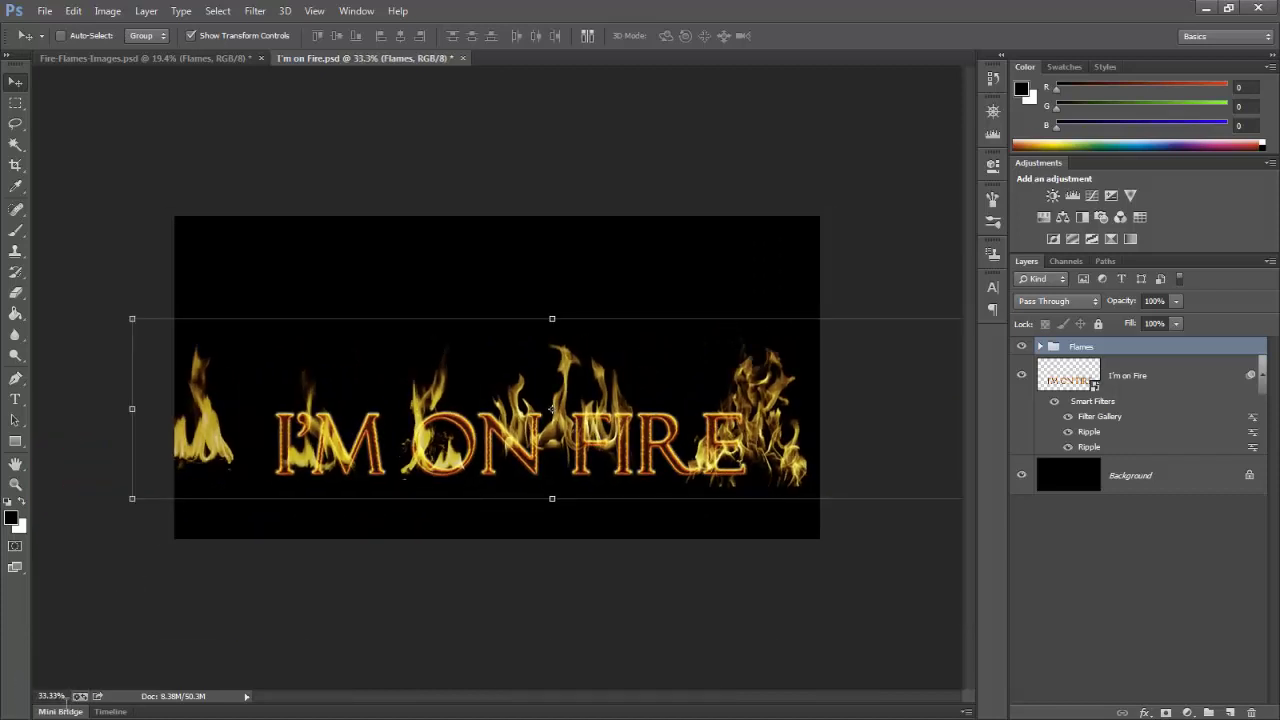
pyautogui.click(55, 696)
pyautogui.press('Up')
pyautogui.press('Up')
pyautogui.press('Up')
pyautogui.press('Up')
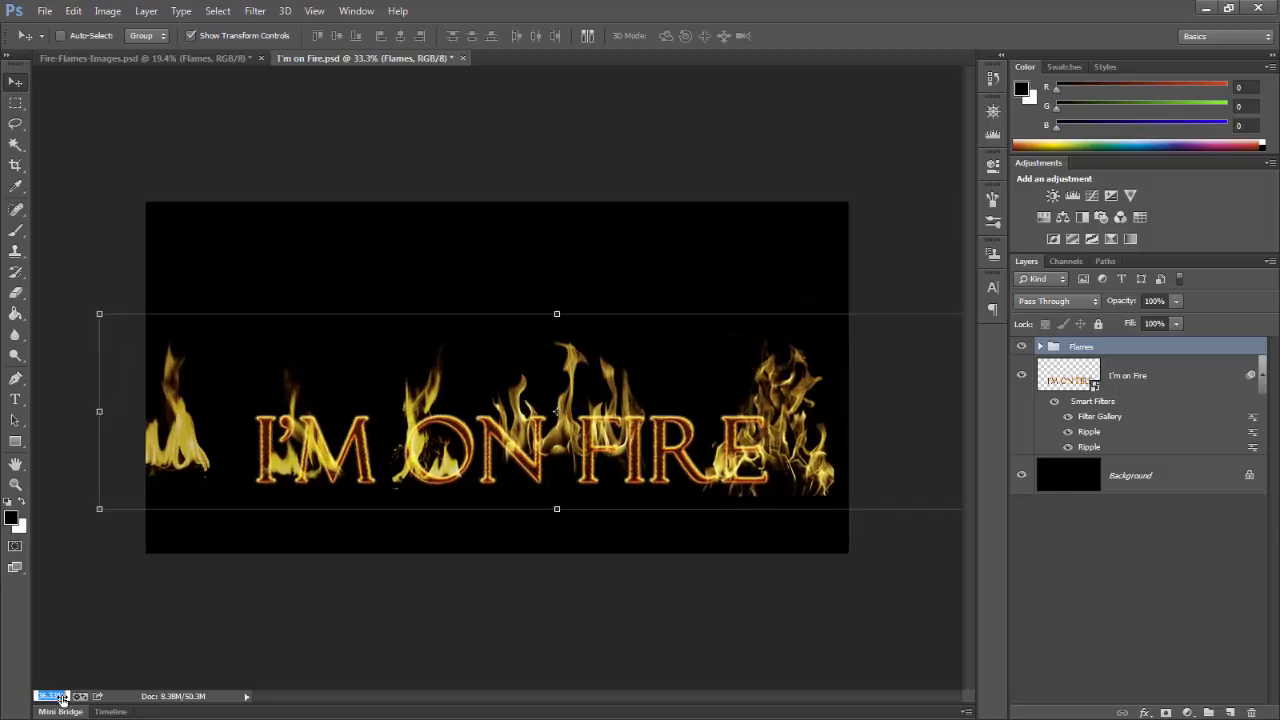
pyautogui.press('Down')
pyautogui.press('Down')
pyautogui.press('Down')
pyautogui.press('Up')
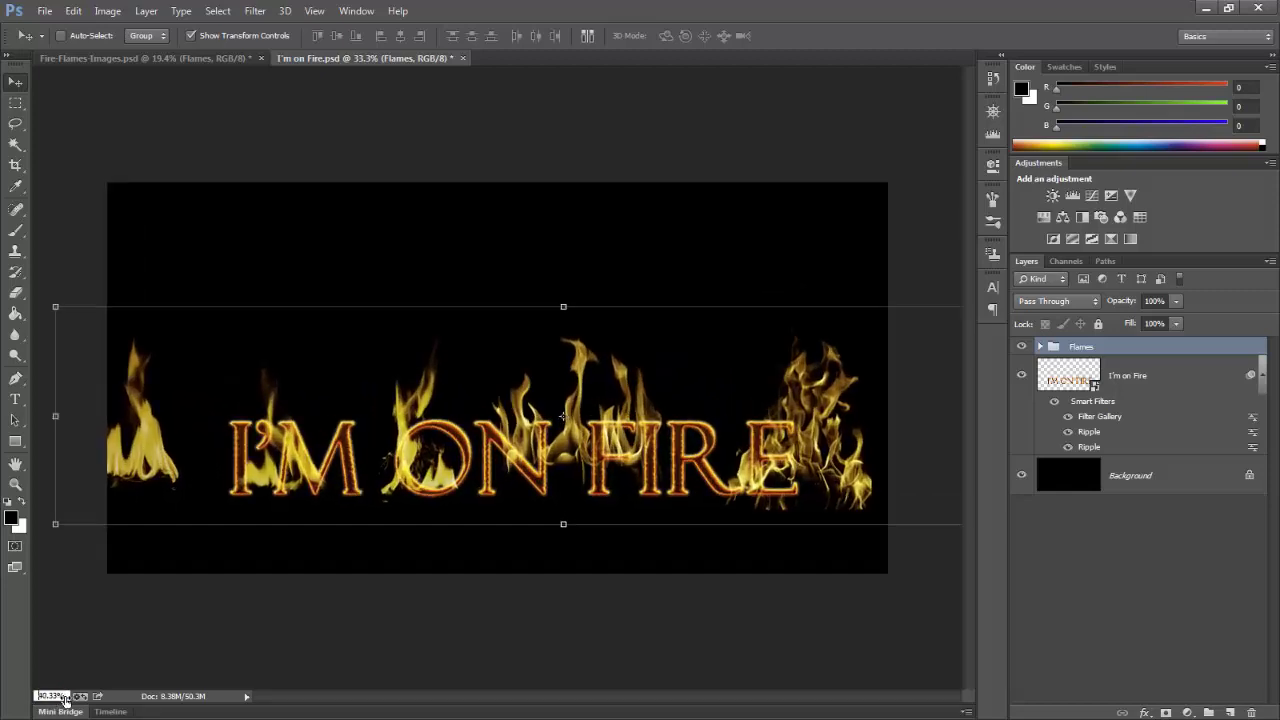
pyautogui.press('Down')
pyautogui.press('Up')
pyautogui.press('Down')
pyautogui.press('Down')
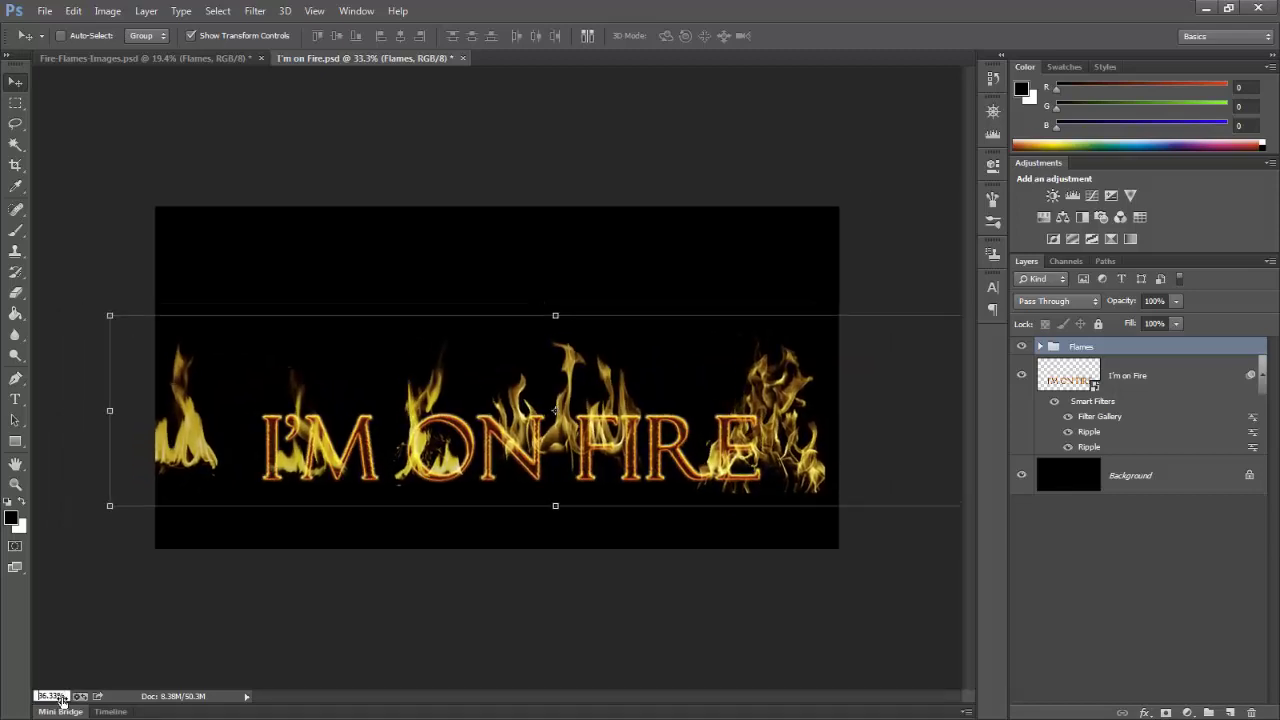
pyautogui.press('Up')
pyautogui.press('Up')
pyautogui.press('Up')
pyautogui.press('Up')
pyautogui.press('Up')
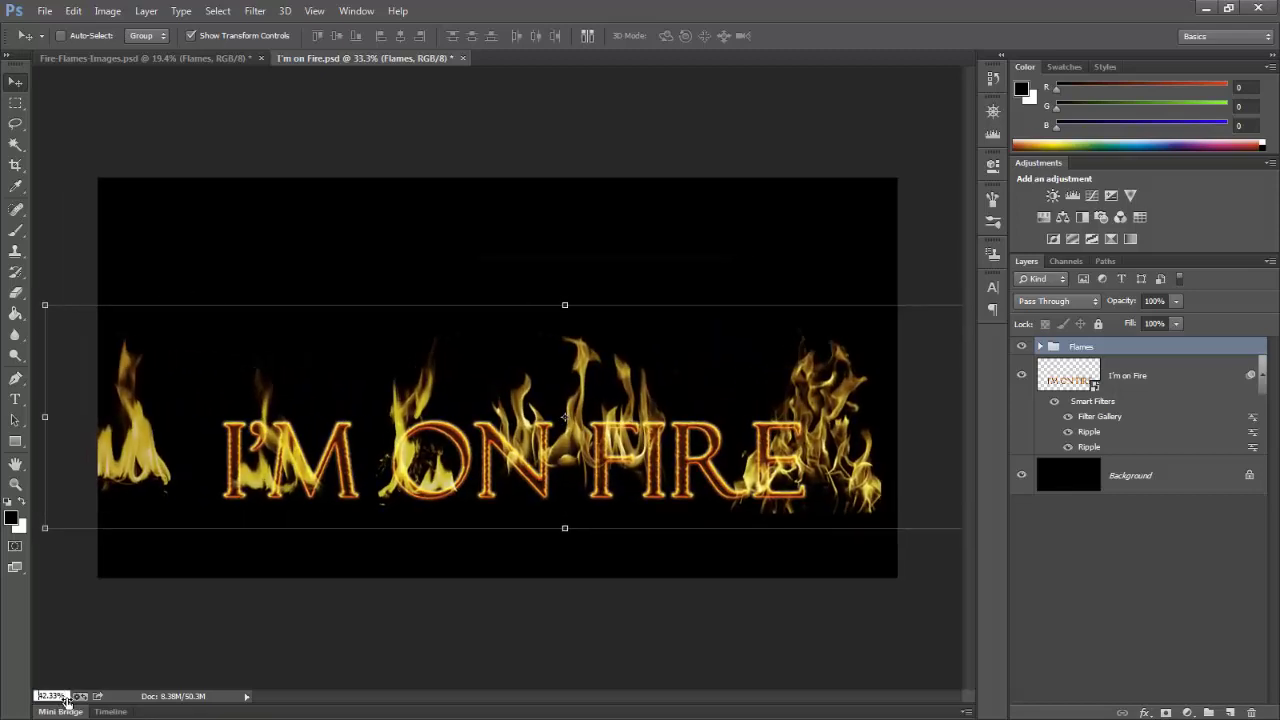
pyautogui.press('Up')
pyautogui.press('Up')
pyautogui.press('Down')
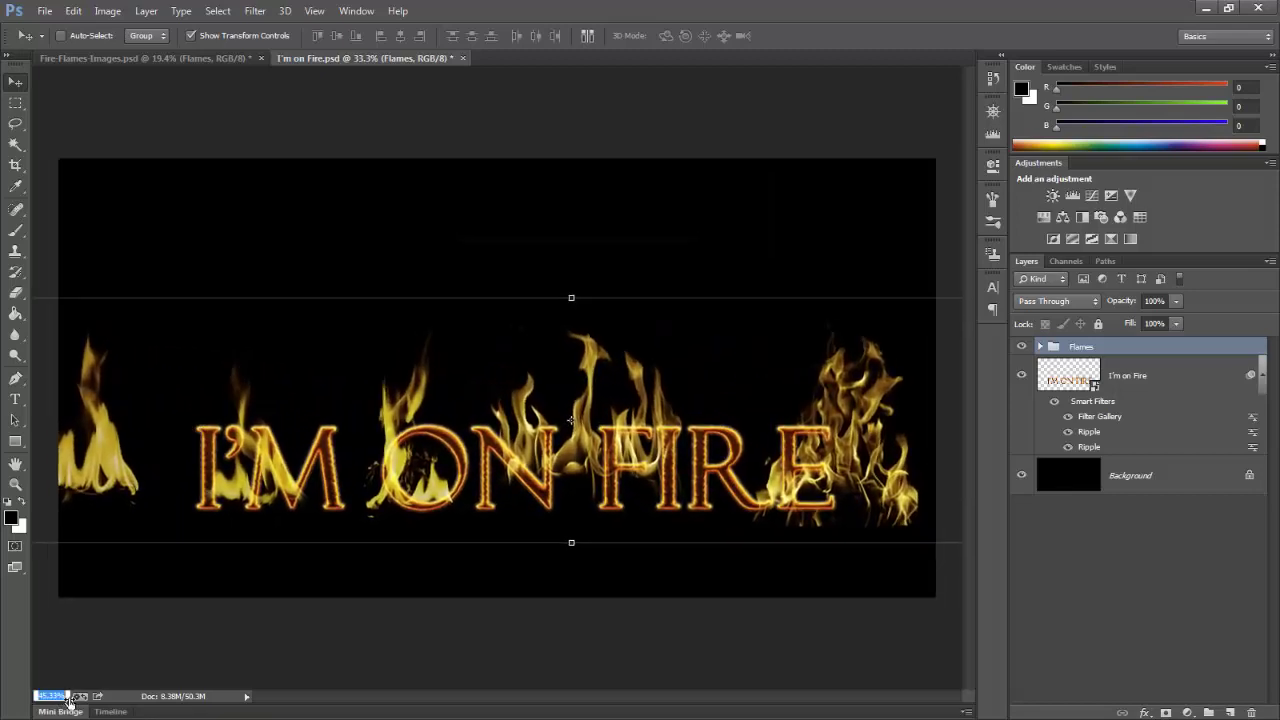
pyautogui.press('Down')
pyautogui.press('Up')
pyautogui.click(478, 487)
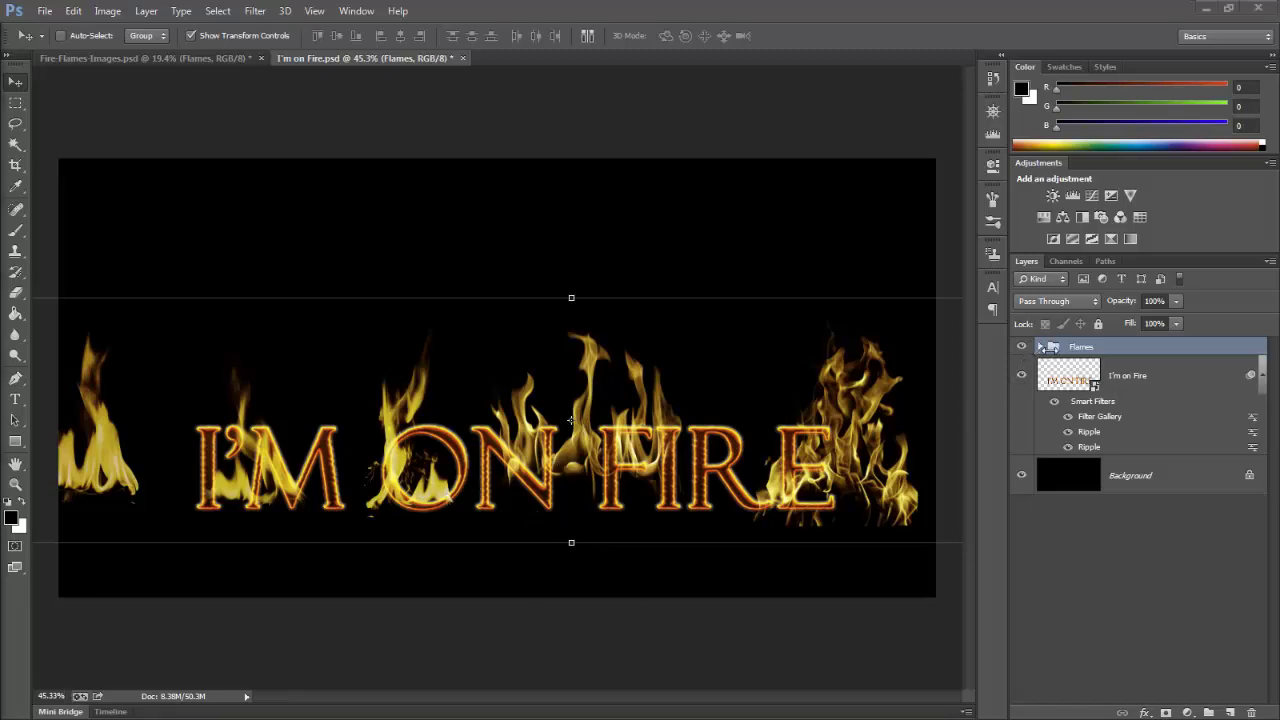
# Expand the Flames group and move the Layer 7 flame onto the letter M of I'M
pyautogui.click(1041, 347)
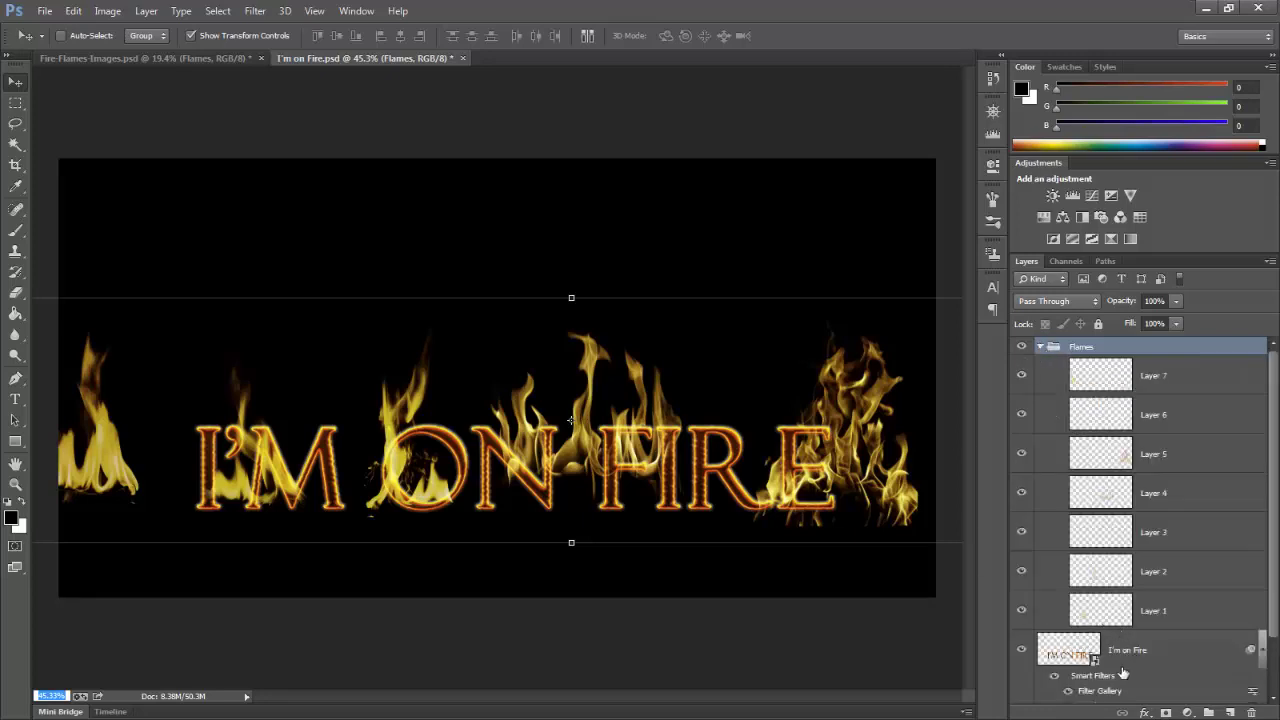
pyautogui.click(1120, 378)
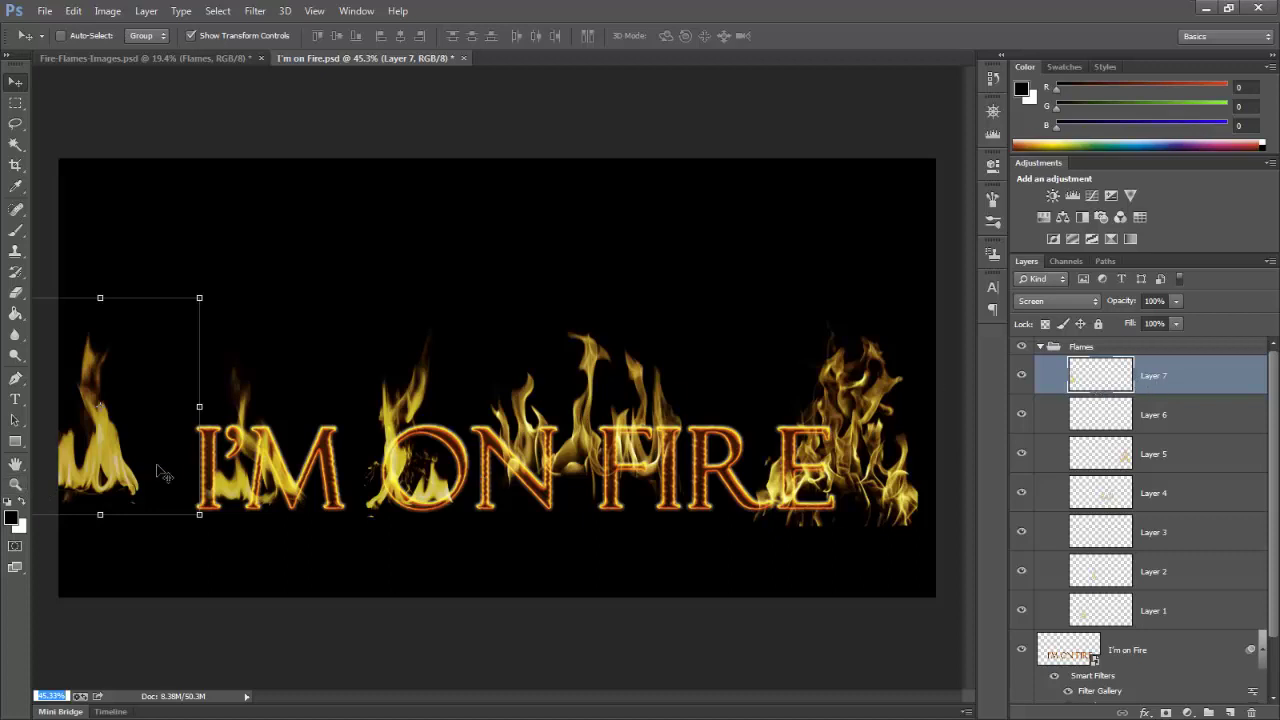
pyautogui.moveTo(100, 455); pyautogui.dragTo(299, 466)
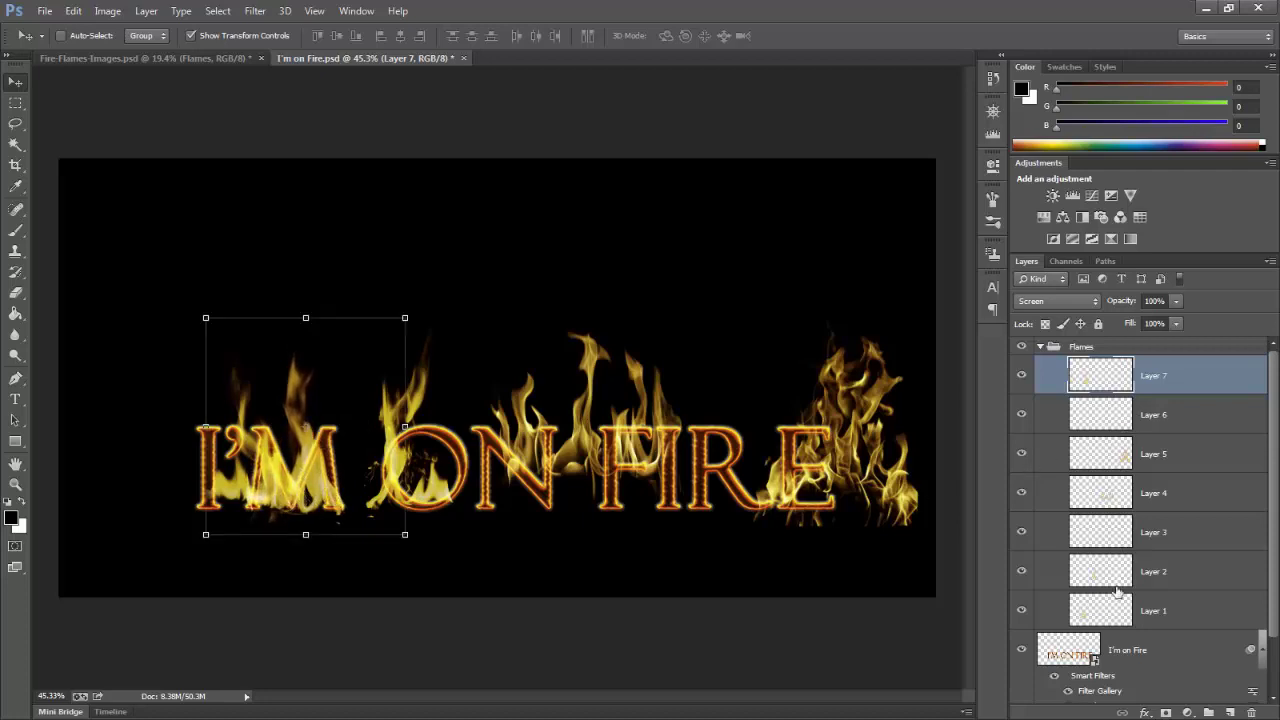
# Shift the Layer 1 flame slightly left and down over I'M, and move the Layer 2 flame onto the letter I of I'M
pyautogui.click(1122, 618)
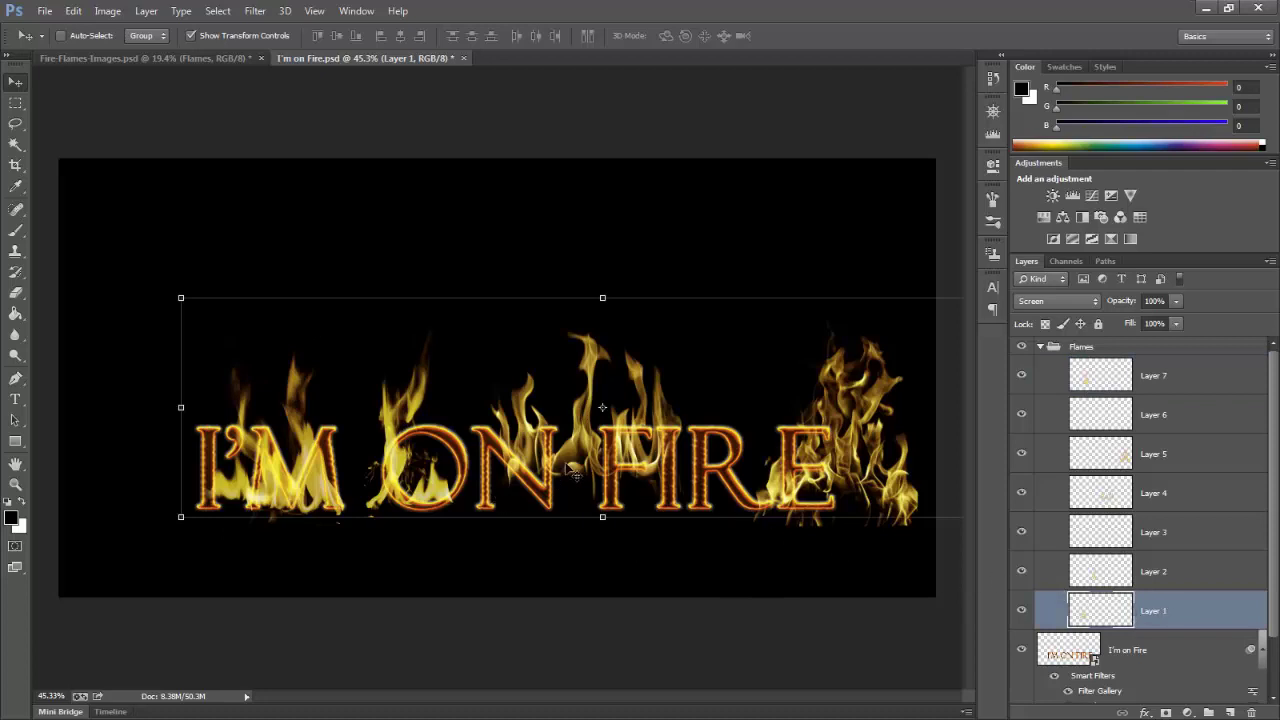
pyautogui.moveTo(603, 467)
pyautogui.mouseDown()
pyautogui.moveTo(598, 515)
pyautogui.moveTo(572, 505)
pyautogui.moveTo(580, 441)
pyautogui.moveTo(585, 466)
pyautogui.mouseUp()
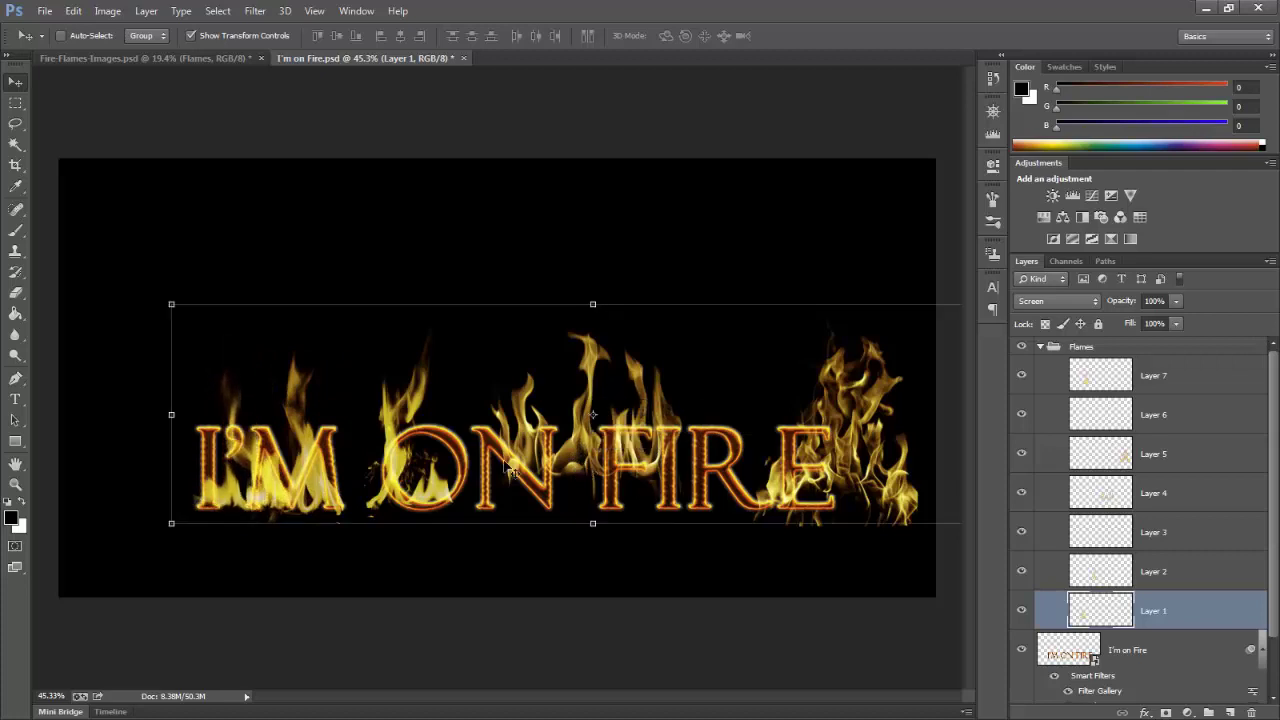
pyautogui.click(1113, 577)
pyautogui.moveTo(458, 456); pyautogui.dragTo(290, 410)
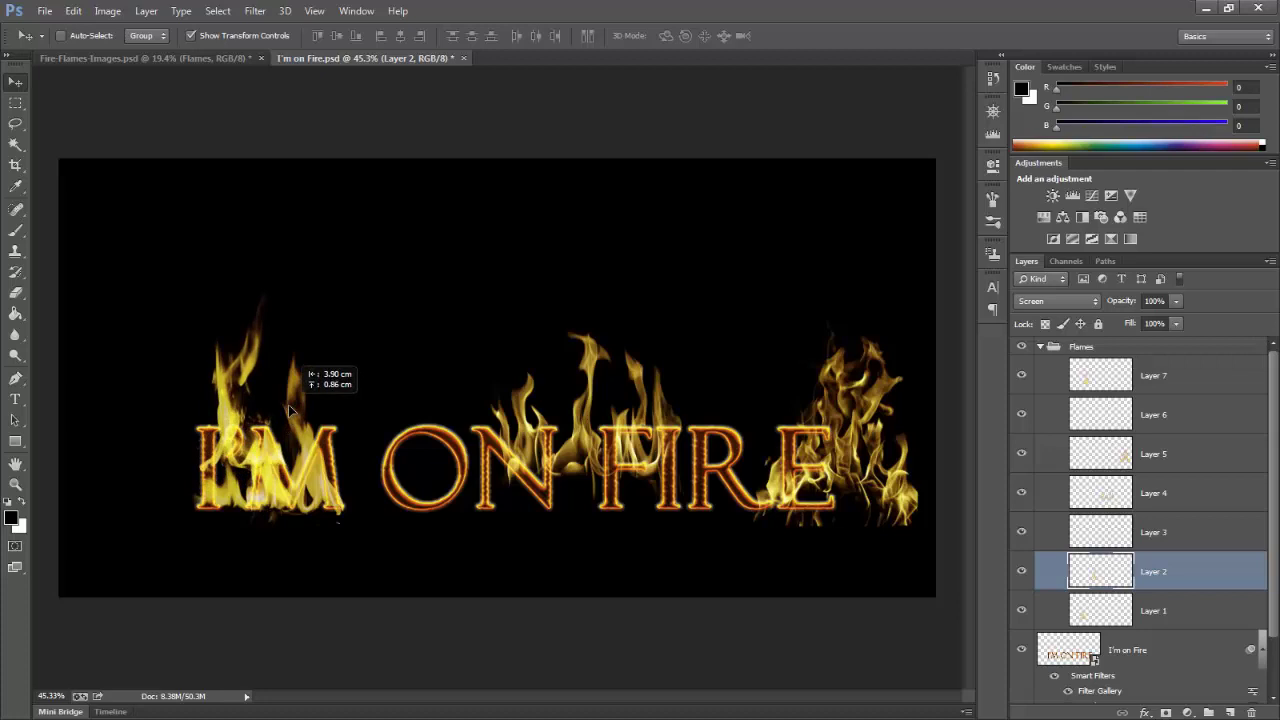
pyautogui.moveTo(290, 410); pyautogui.dragTo(290, 410)
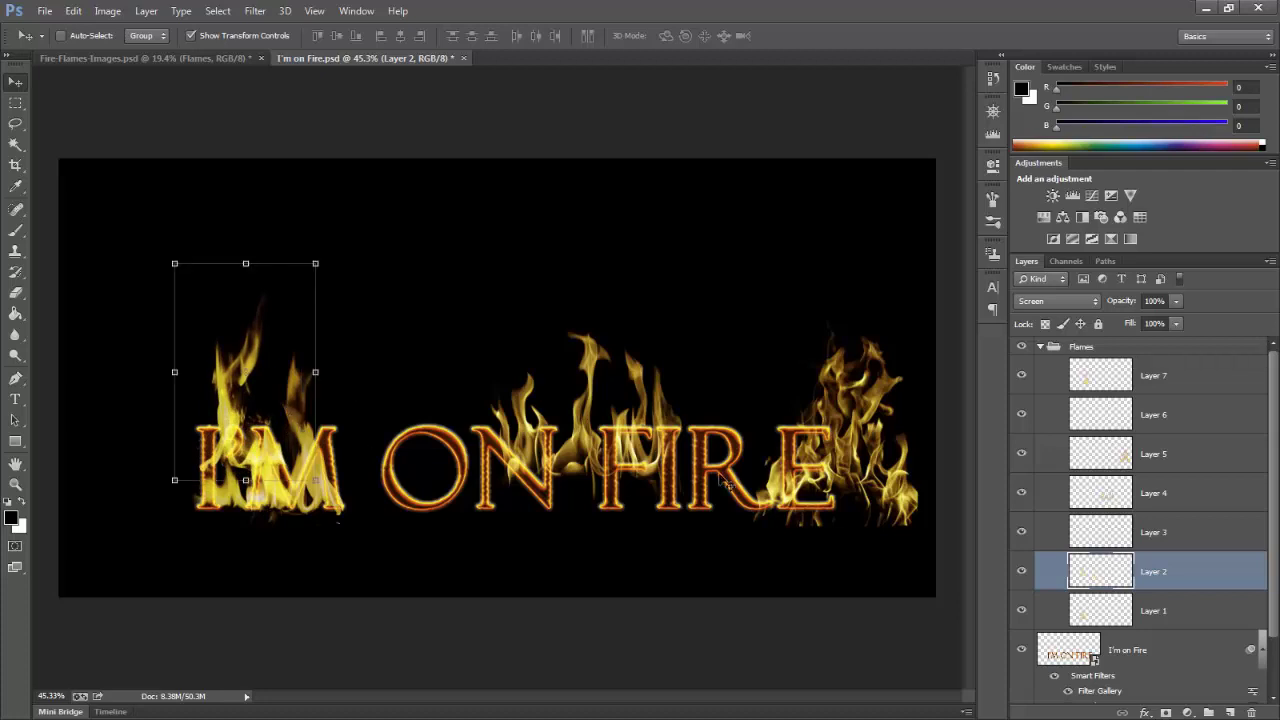
# Toggle Layer 3's visibility to check its contents and delete the layer from the Flames group
pyautogui.click(1124, 540)
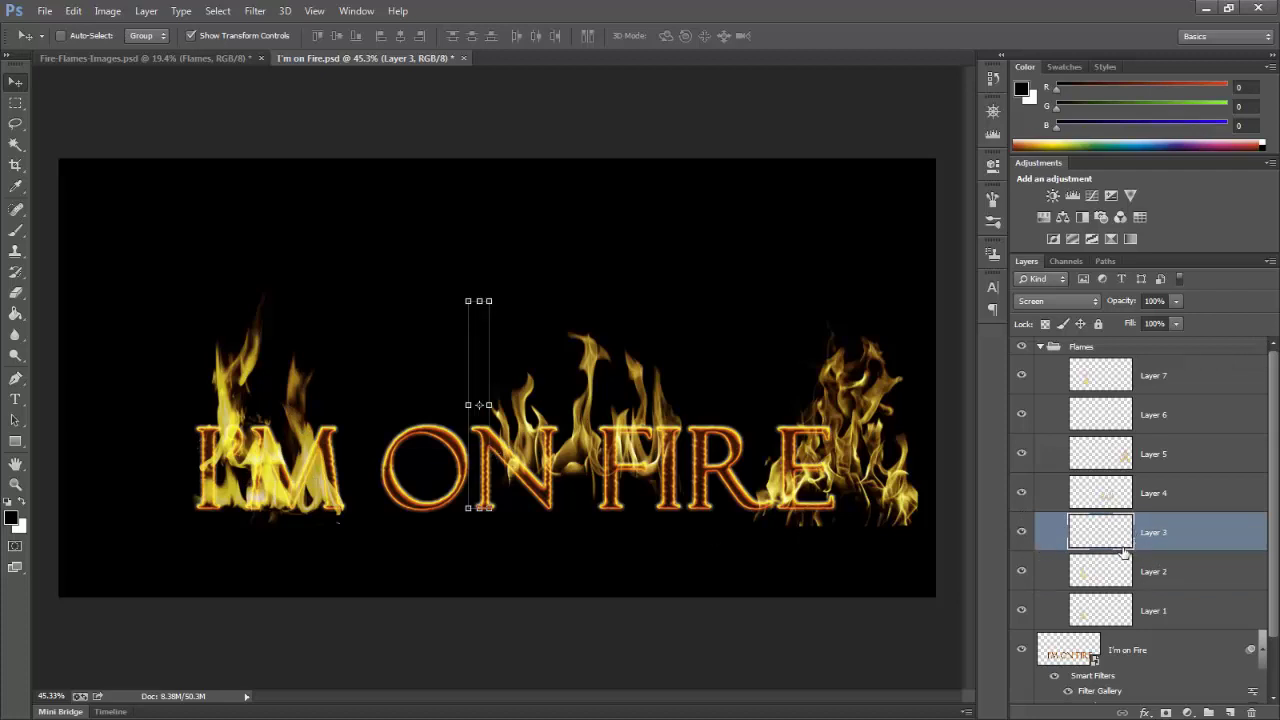
pyautogui.click(1030, 538)
pyautogui.click(1028, 538)
pyautogui.click(1251, 712)
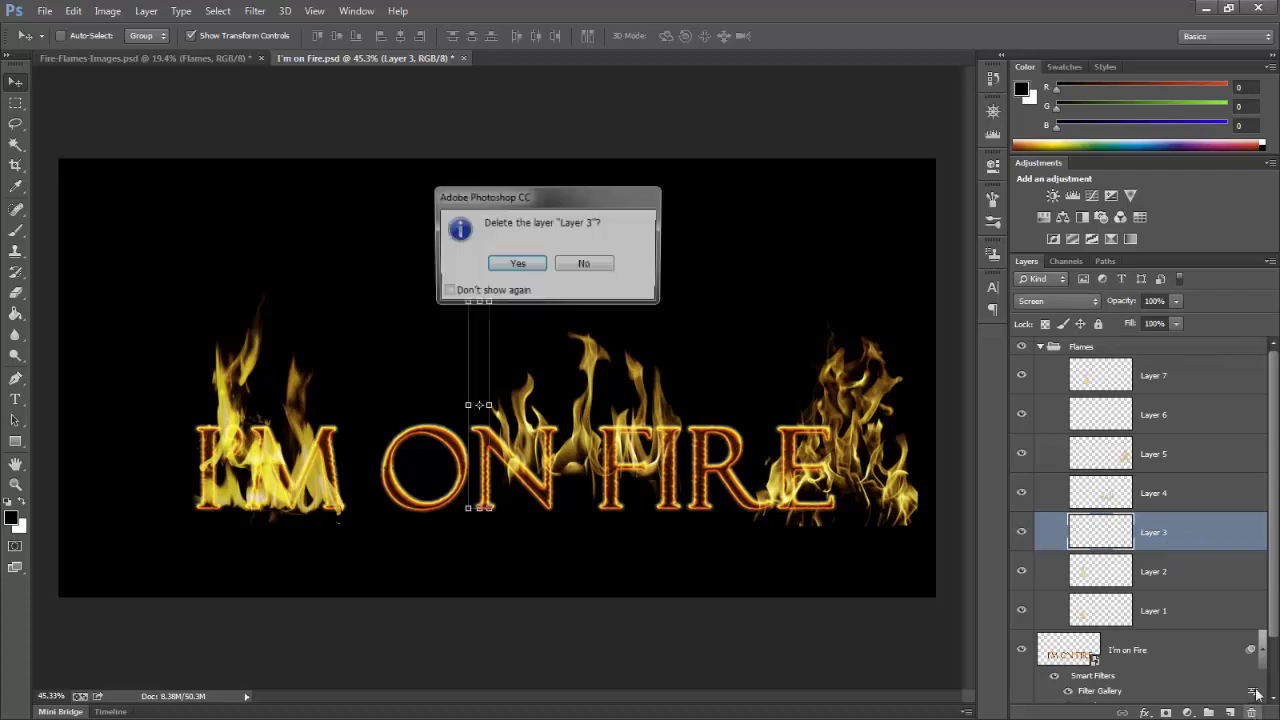
pyautogui.click(539, 270)
# Move the Layer 4 flame left and slightly down so it covers the word ON
pyautogui.click(1160, 500)
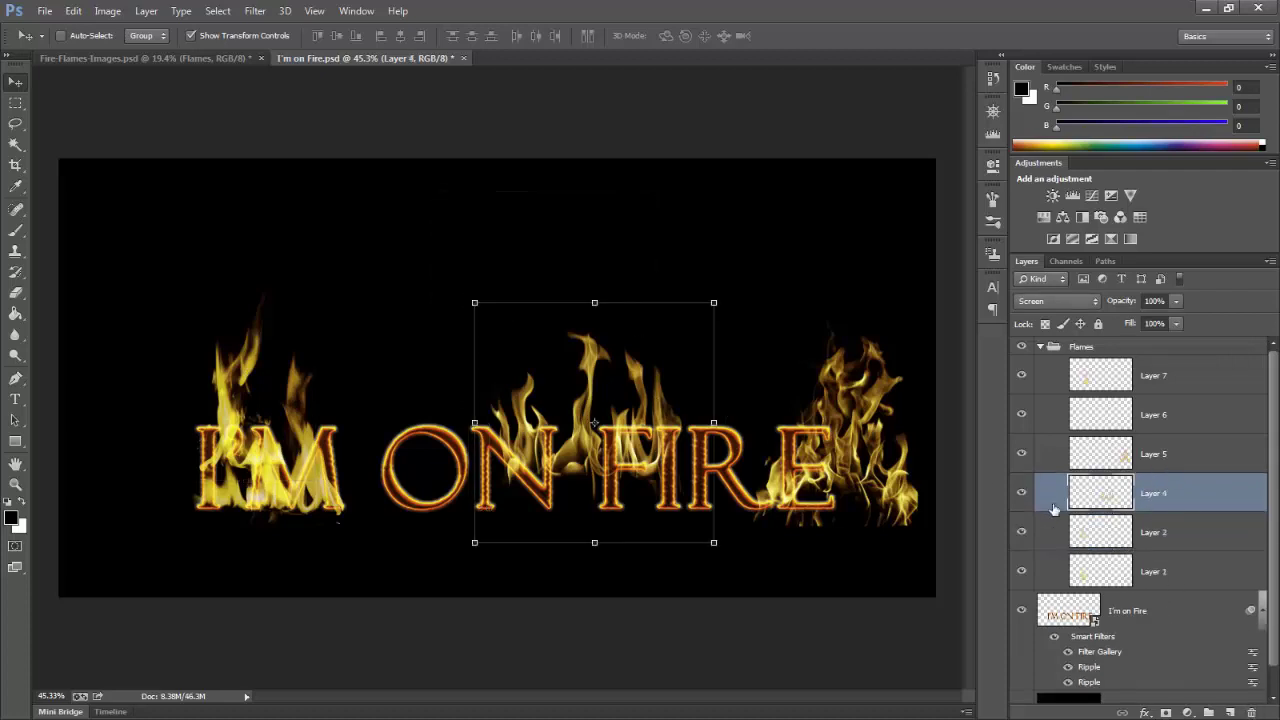
pyautogui.moveTo(600, 440); pyautogui.dragTo(488, 459)
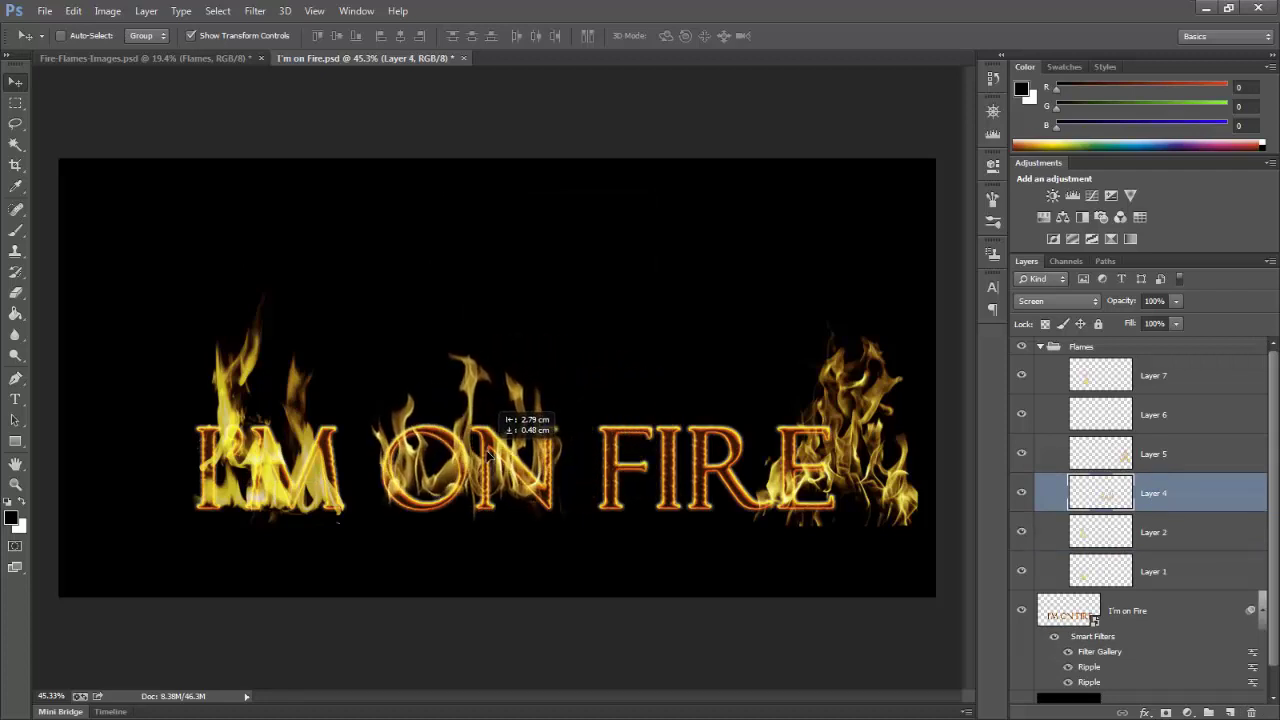
pyautogui.moveTo(489, 456); pyautogui.dragTo(488, 458)
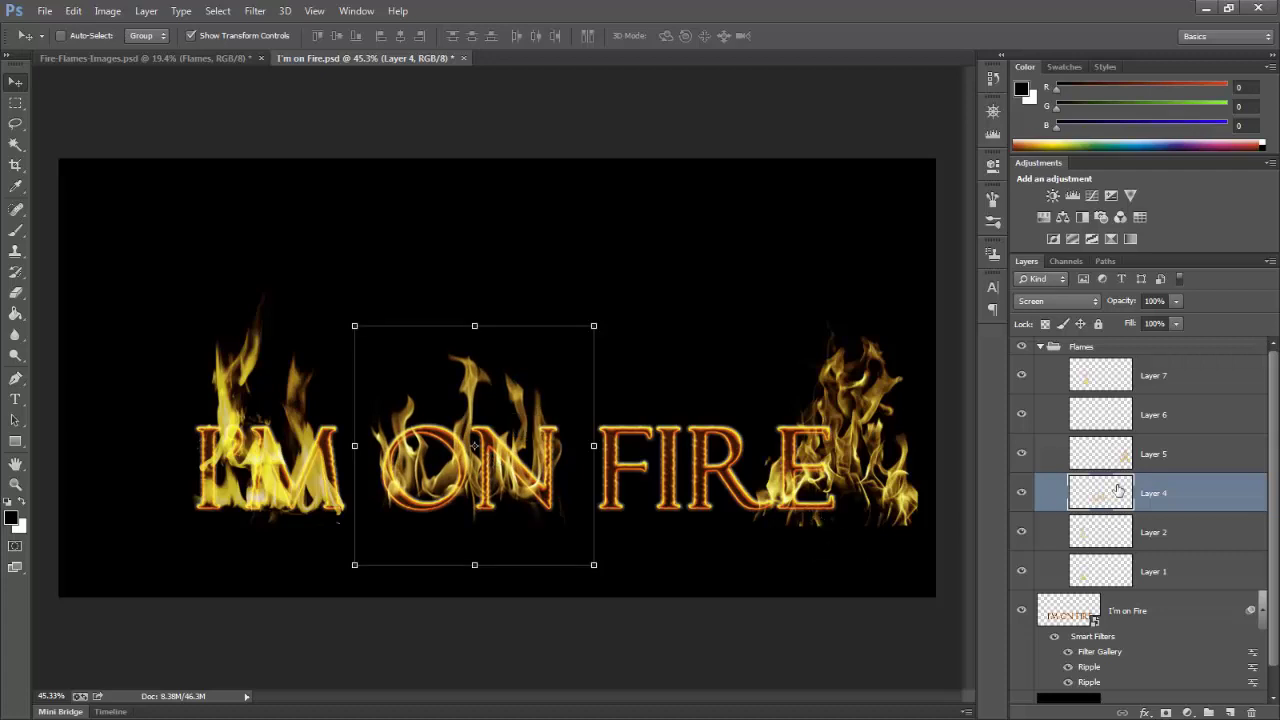
# Move the Layer 5 flame over the letters FIR and the Layer 6 flame over the start of FIRE
pyautogui.click(1146, 453)
pyautogui.moveTo(862, 455); pyautogui.dragTo(691, 434)
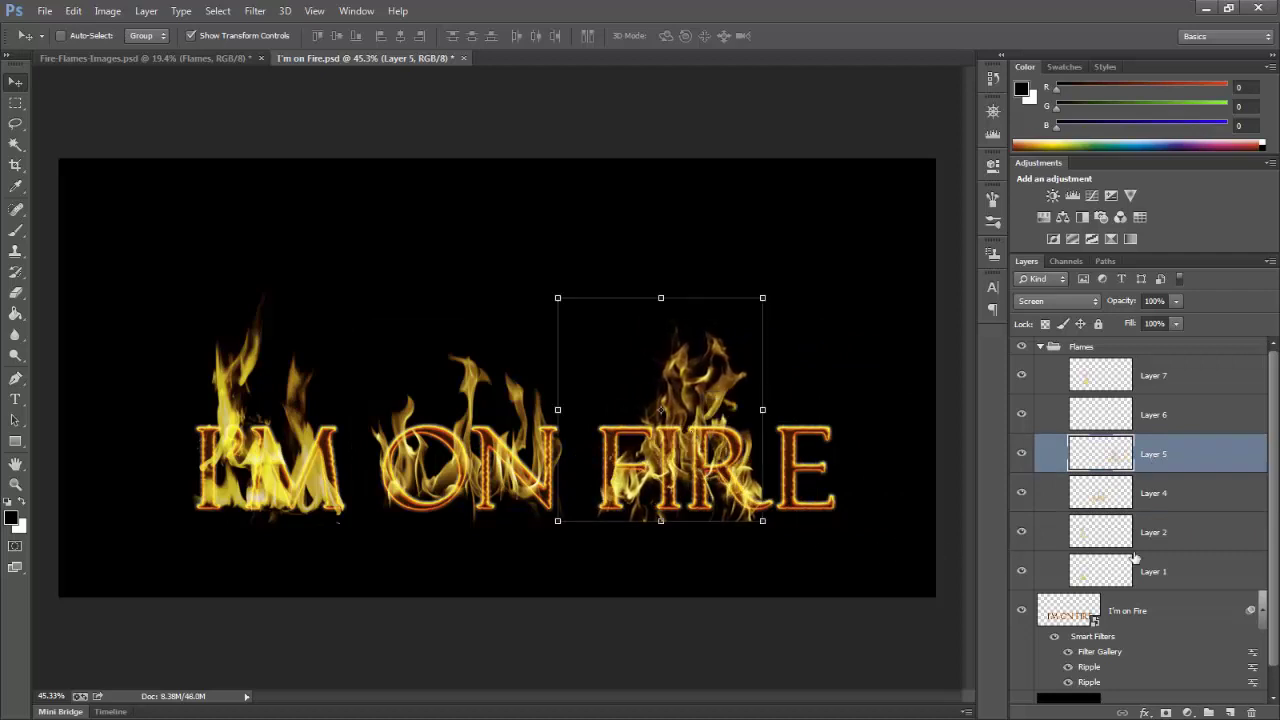
pyautogui.click(1160, 420)
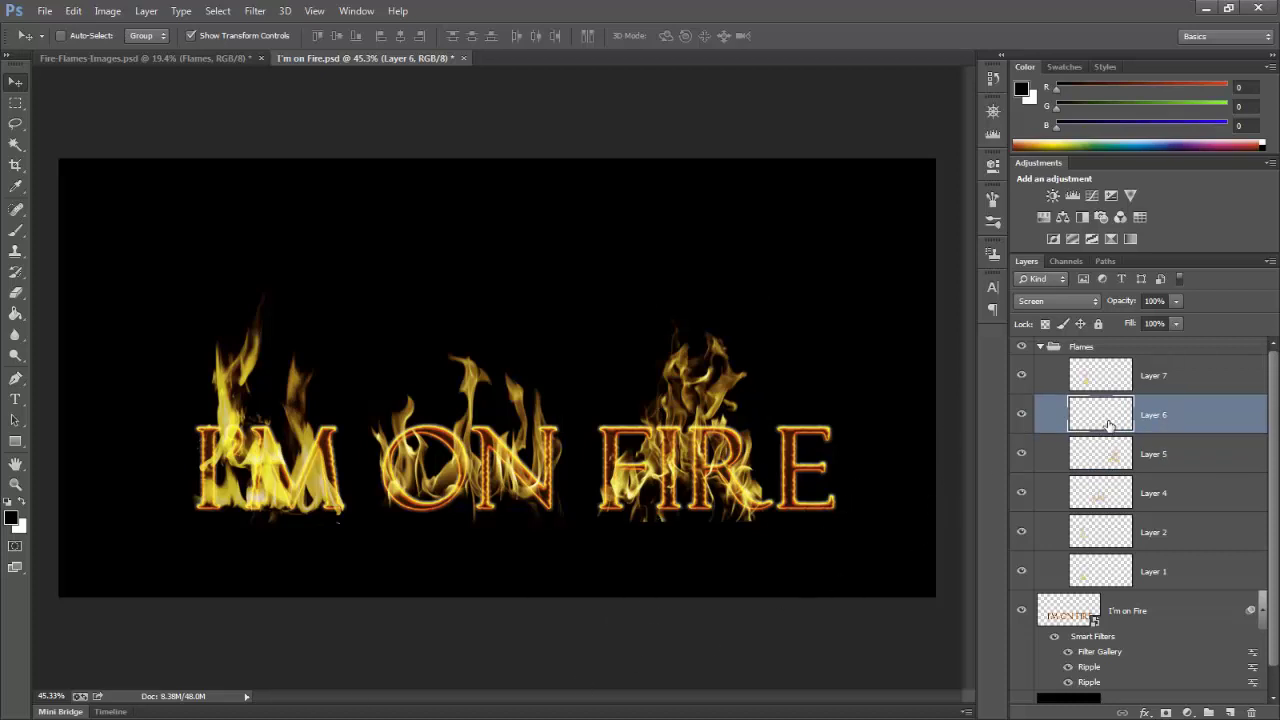
pyautogui.moveTo(948, 414); pyautogui.dragTo(521, 371)
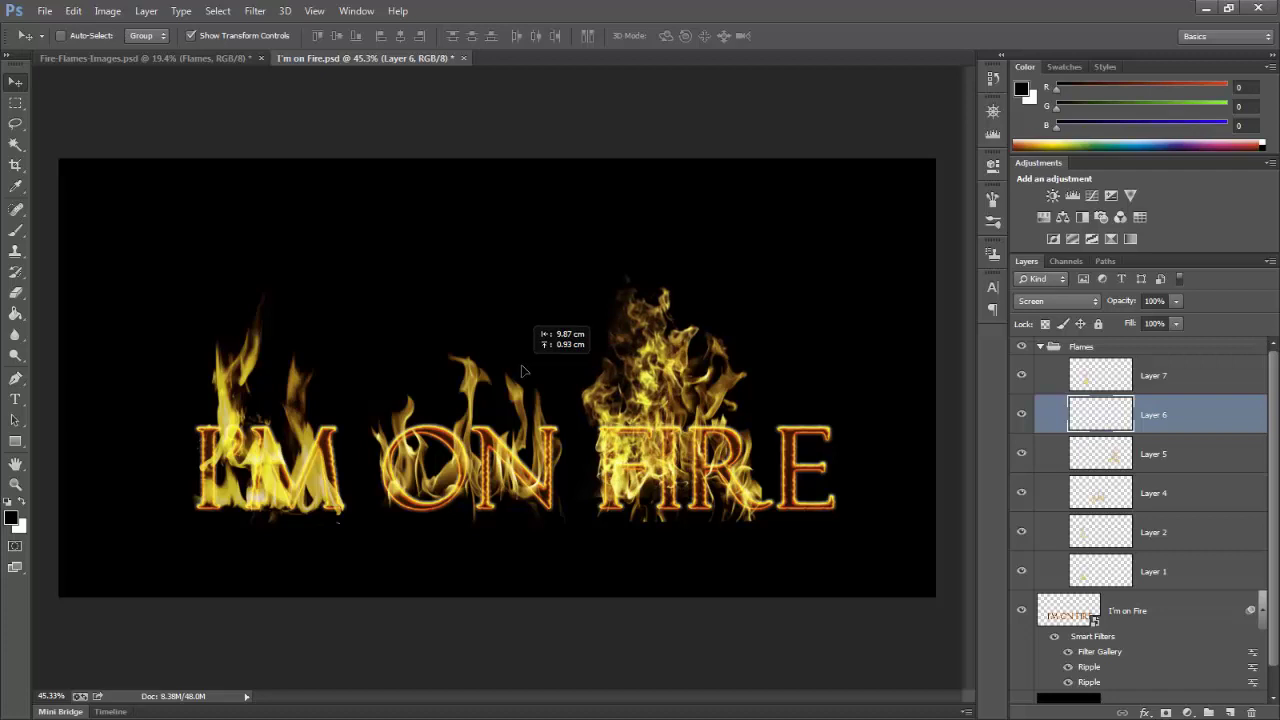
pyautogui.moveTo(521, 371); pyautogui.dragTo(521, 371)
# Duplicate Layer 2 within the document and place the copied flame over the letter E of FIRE
pyautogui.click(1172, 378)
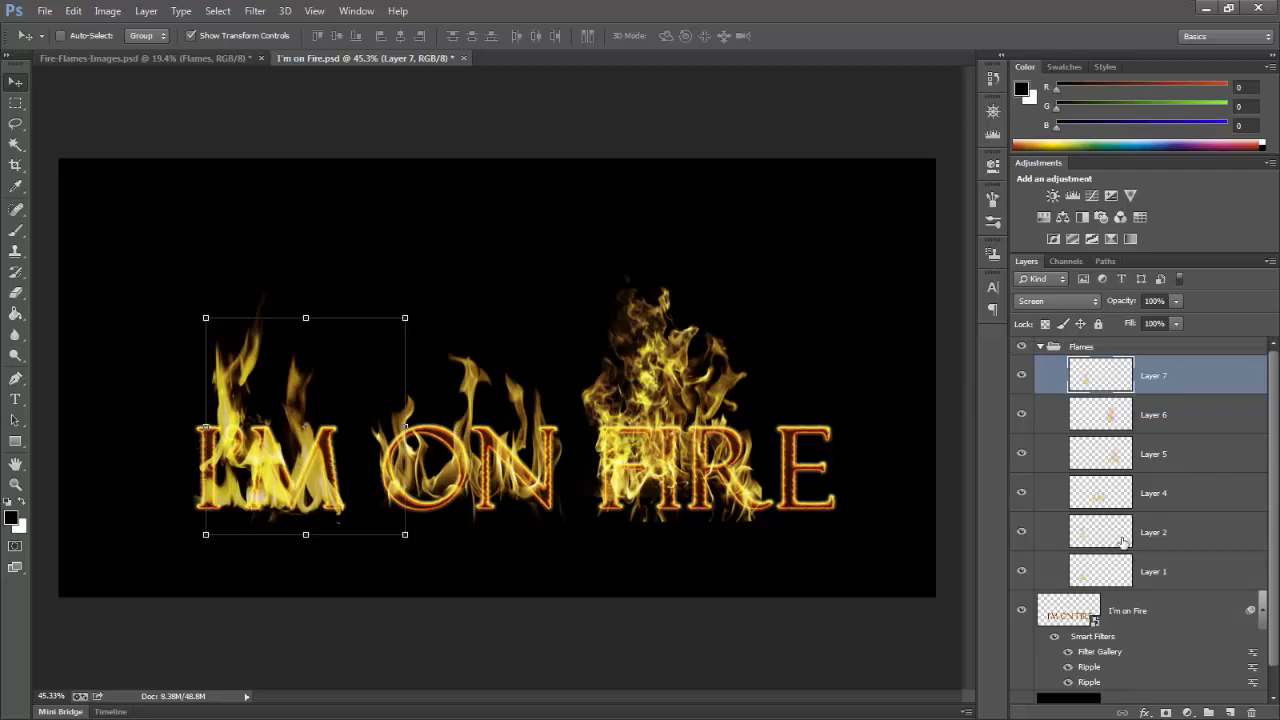
pyautogui.click(1180, 536)
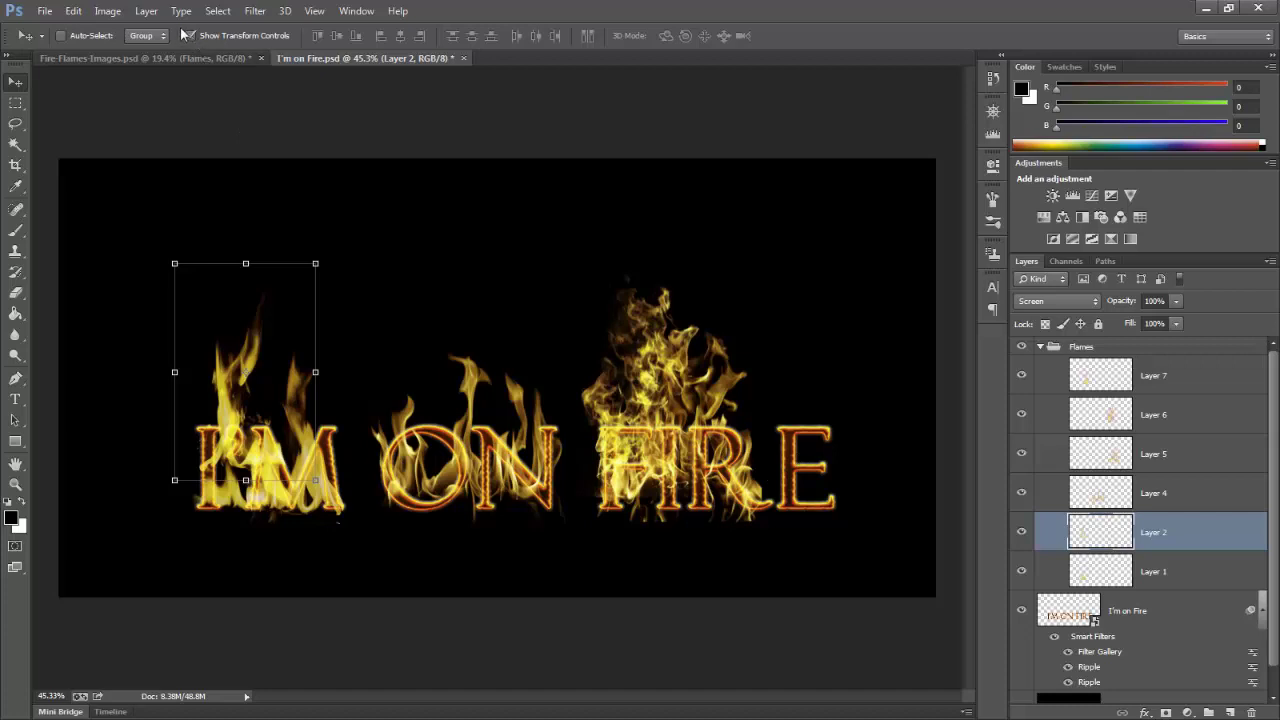
pyautogui.click(147, 12)
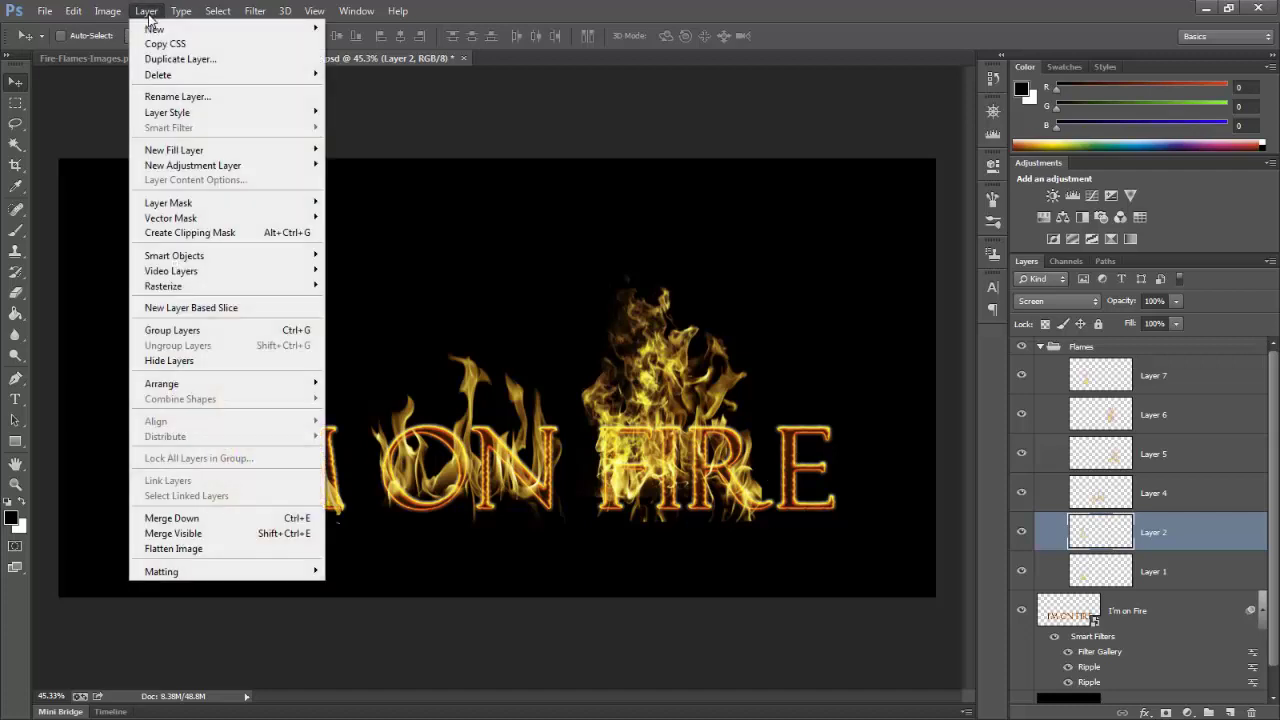
pyautogui.click(193, 61)
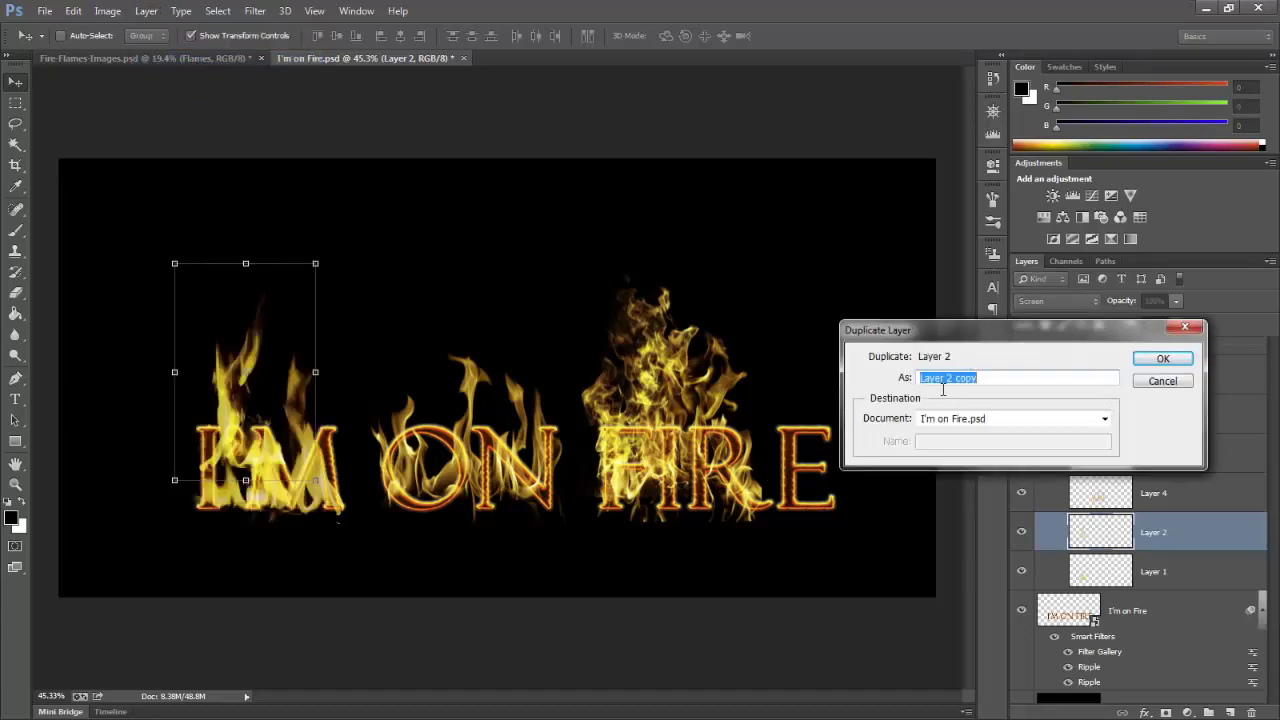
pyautogui.click(1168, 360)
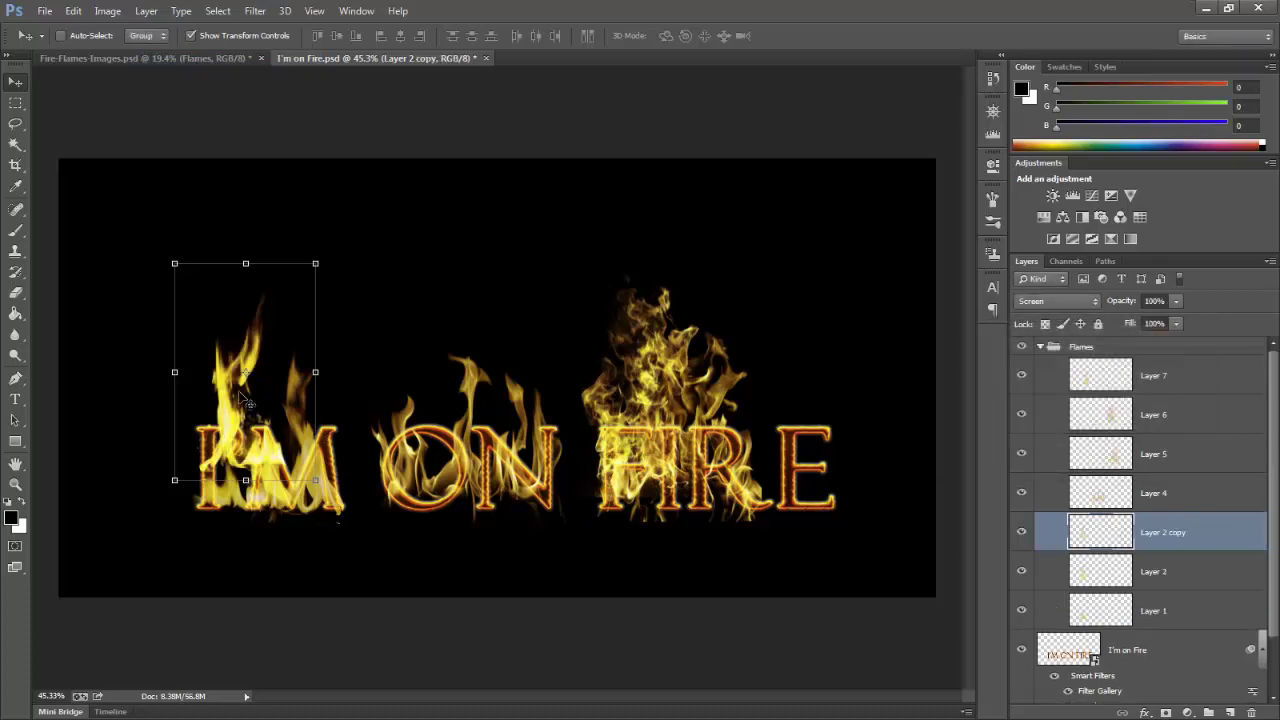
pyautogui.moveTo(250, 400); pyautogui.dragTo(790, 440)
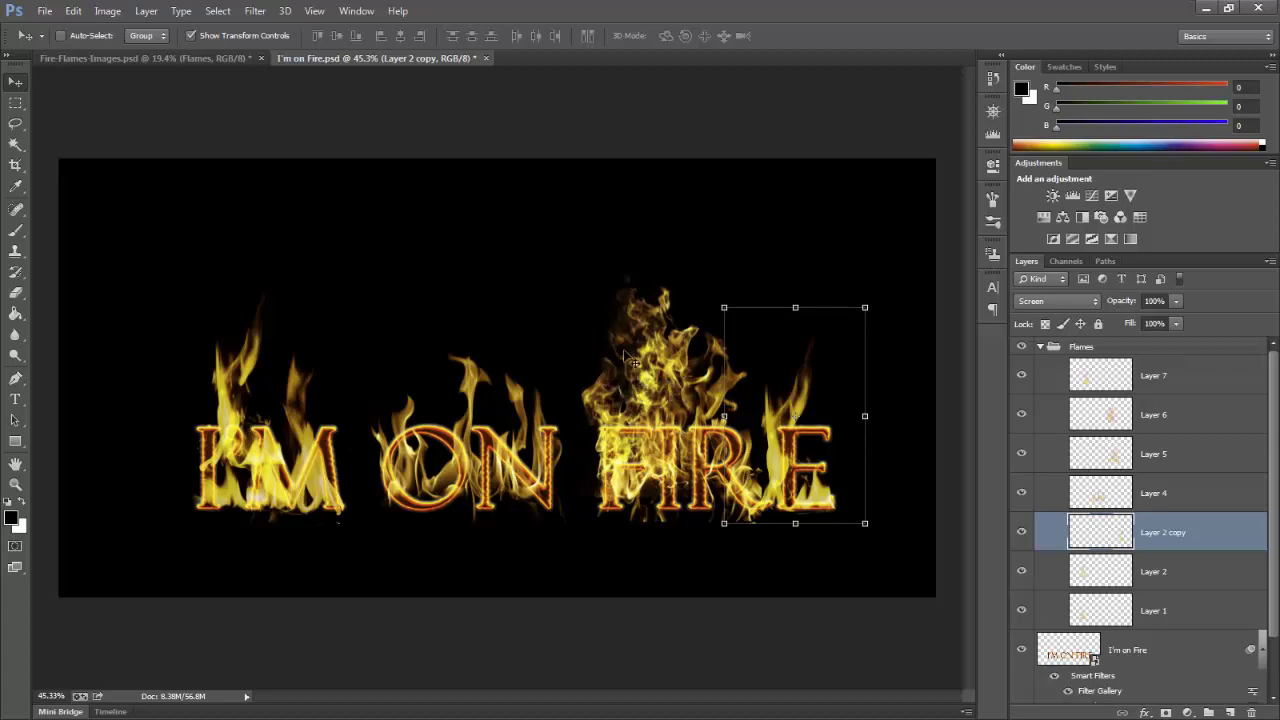
# Duplicate Layer 6 and move the copied flame over the letter O of ON
pyautogui.click(1127, 420)
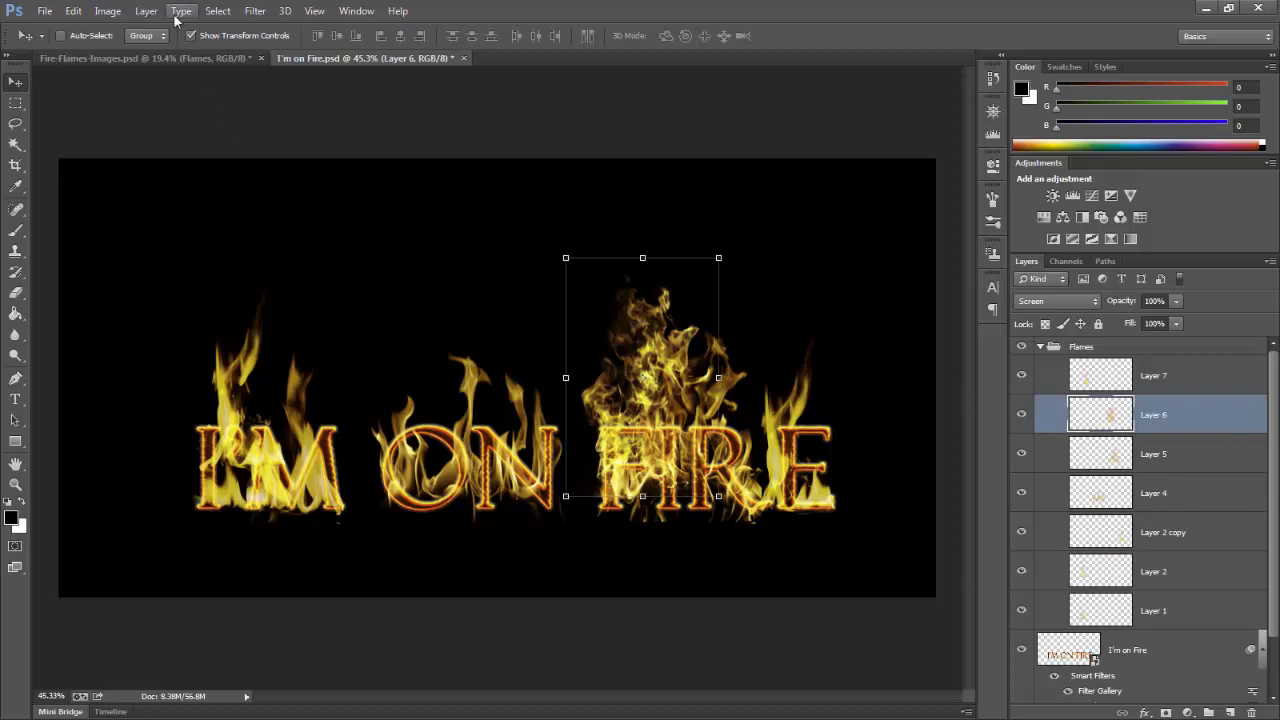
pyautogui.click(148, 12)
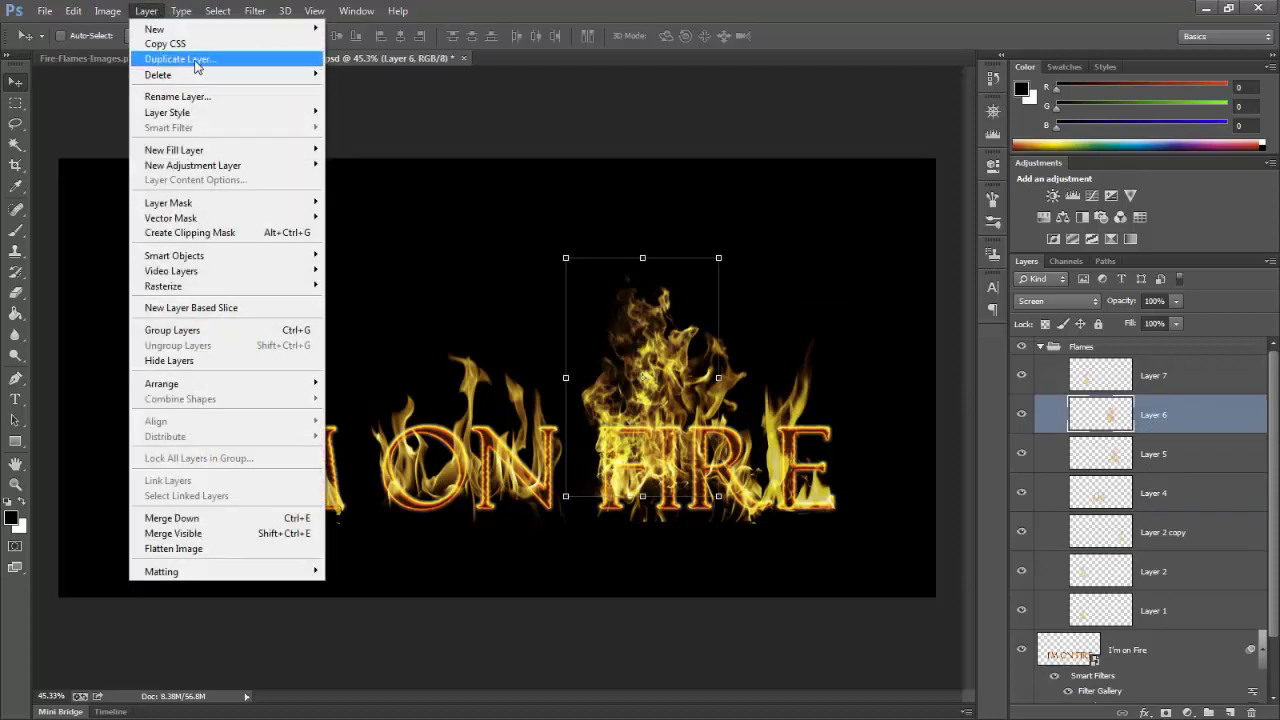
pyautogui.click(180, 59)
pyautogui.click(1161, 361)
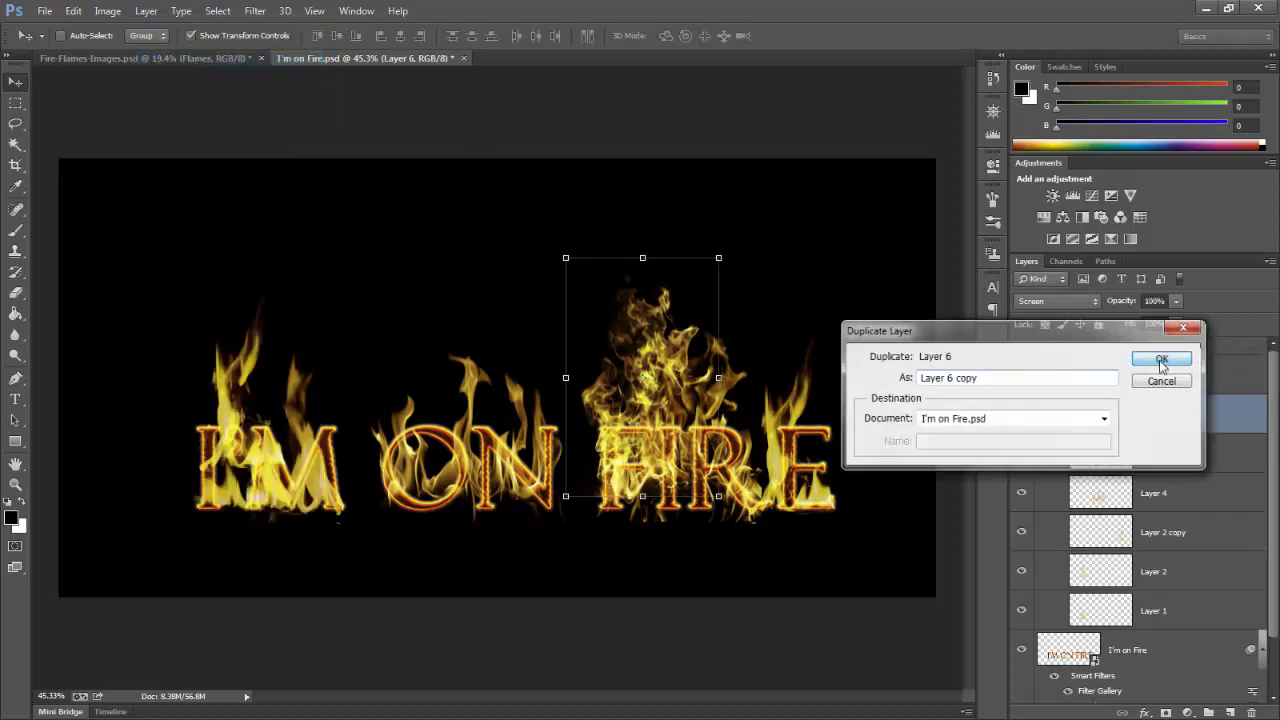
pyautogui.moveTo(688, 428); pyautogui.dragTo(457, 420)
# Scale the Layer 6 copy to about 75% and position it between the letters O and N
pyautogui.hotkey('ctrl', 't')
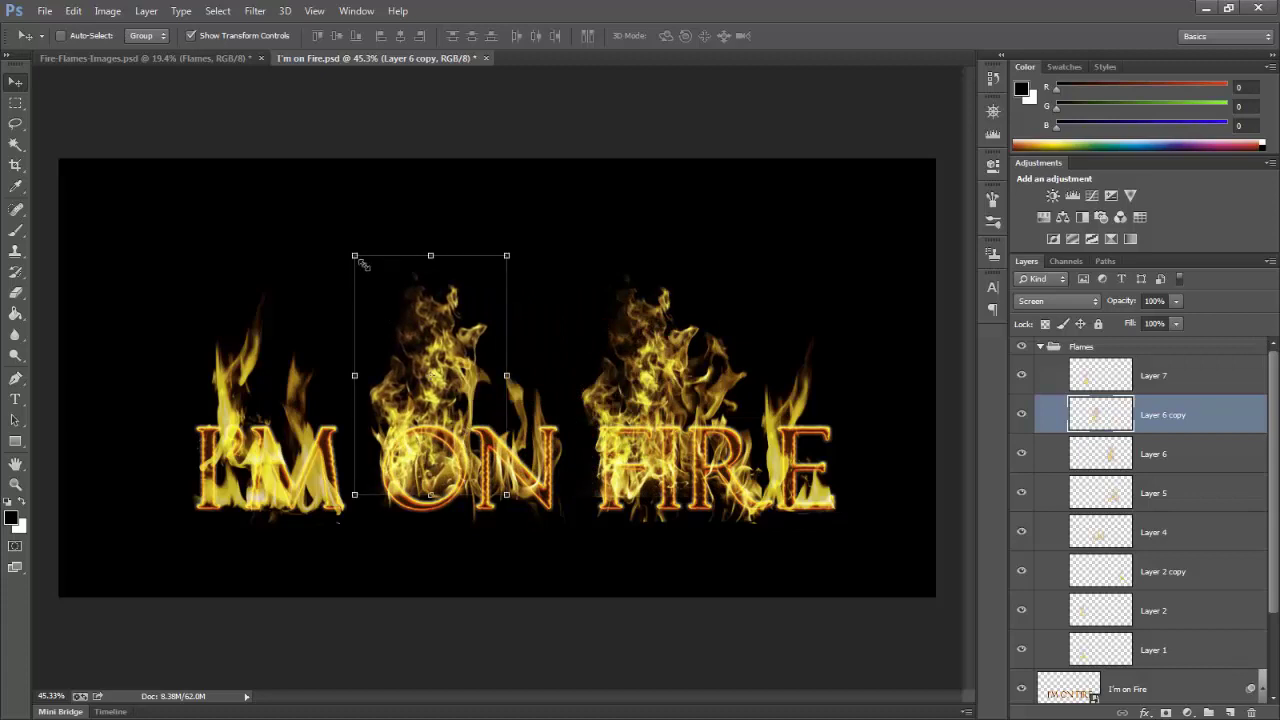
pyautogui.moveTo(370, 276); pyautogui.dragTo(404, 326)
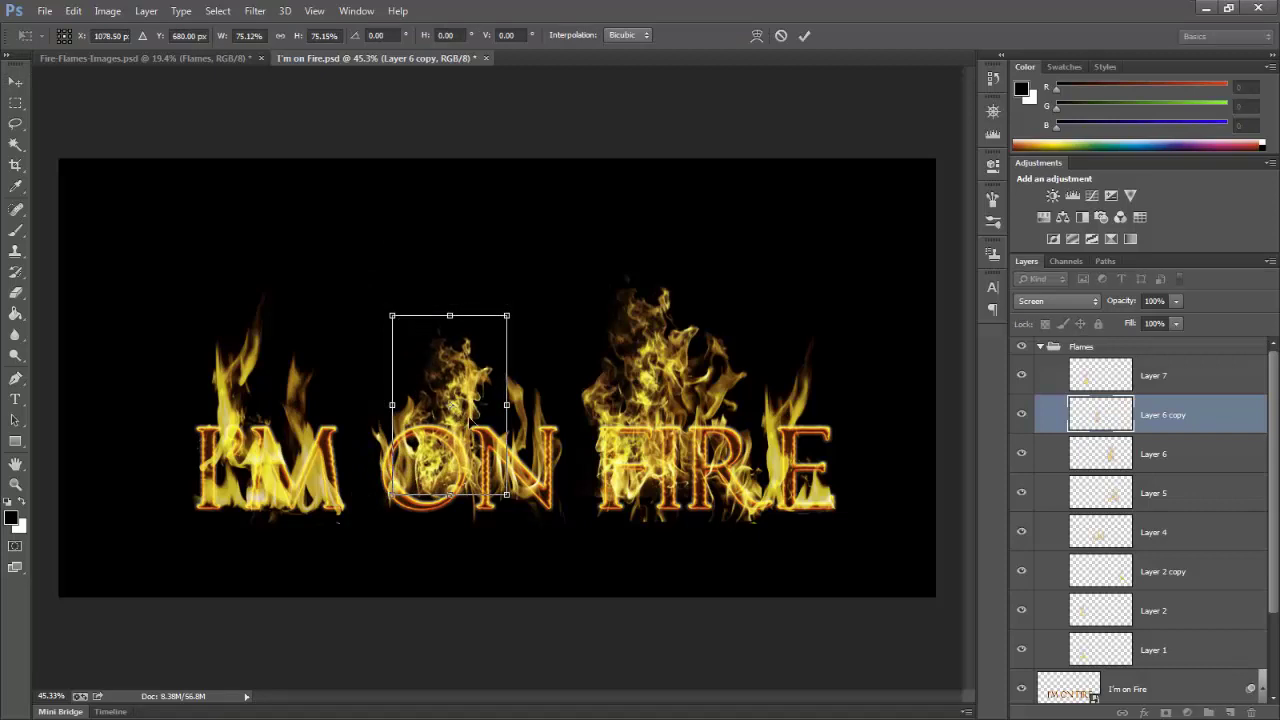
pyautogui.moveTo(468, 422)
pyautogui.mouseDown()
pyautogui.moveTo(474, 393)
pyautogui.moveTo(481, 425)
pyautogui.mouseUp()
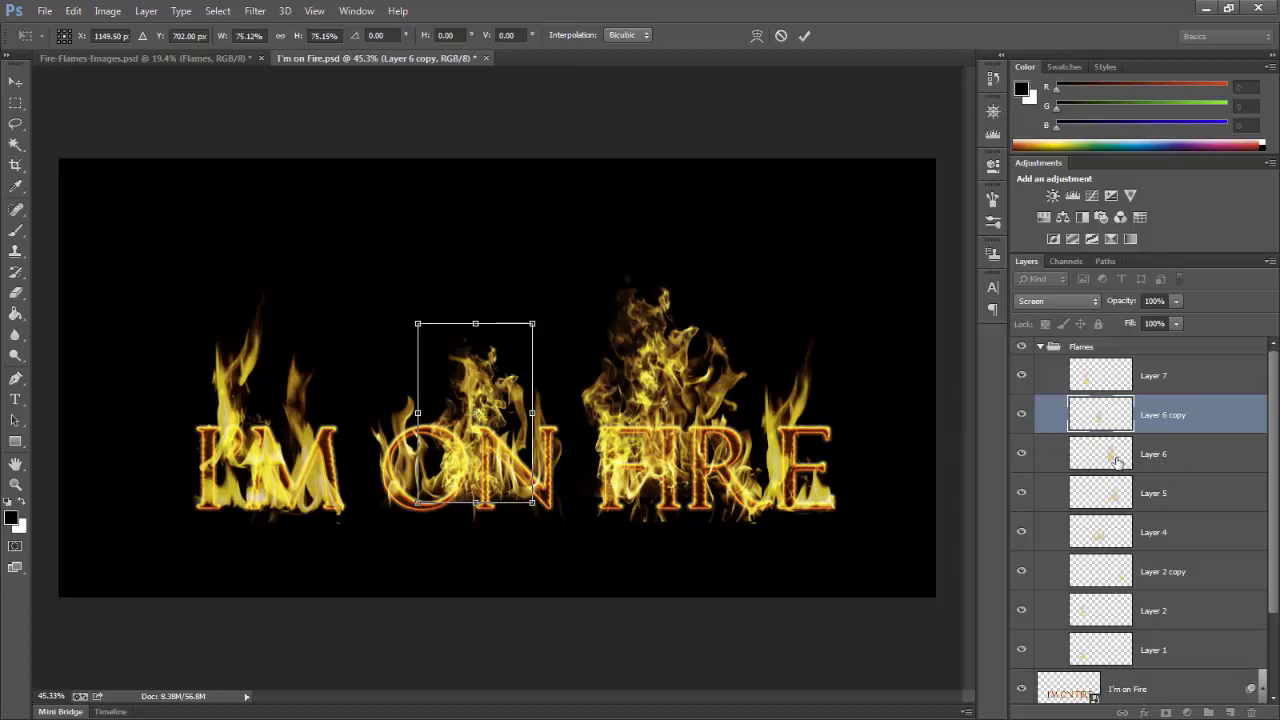
pyautogui.click(805, 37)
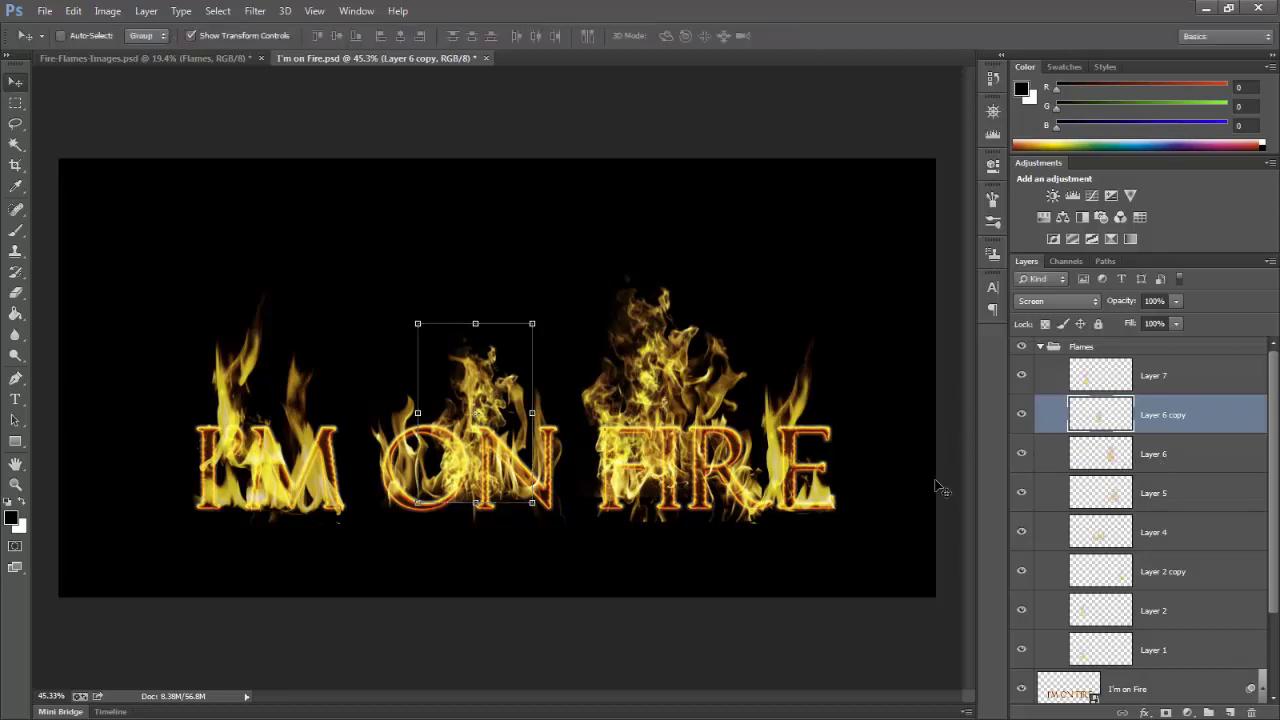
# Duplicate Layer 6 a second time and move this copy over the word I'M
pyautogui.click(1160, 460)
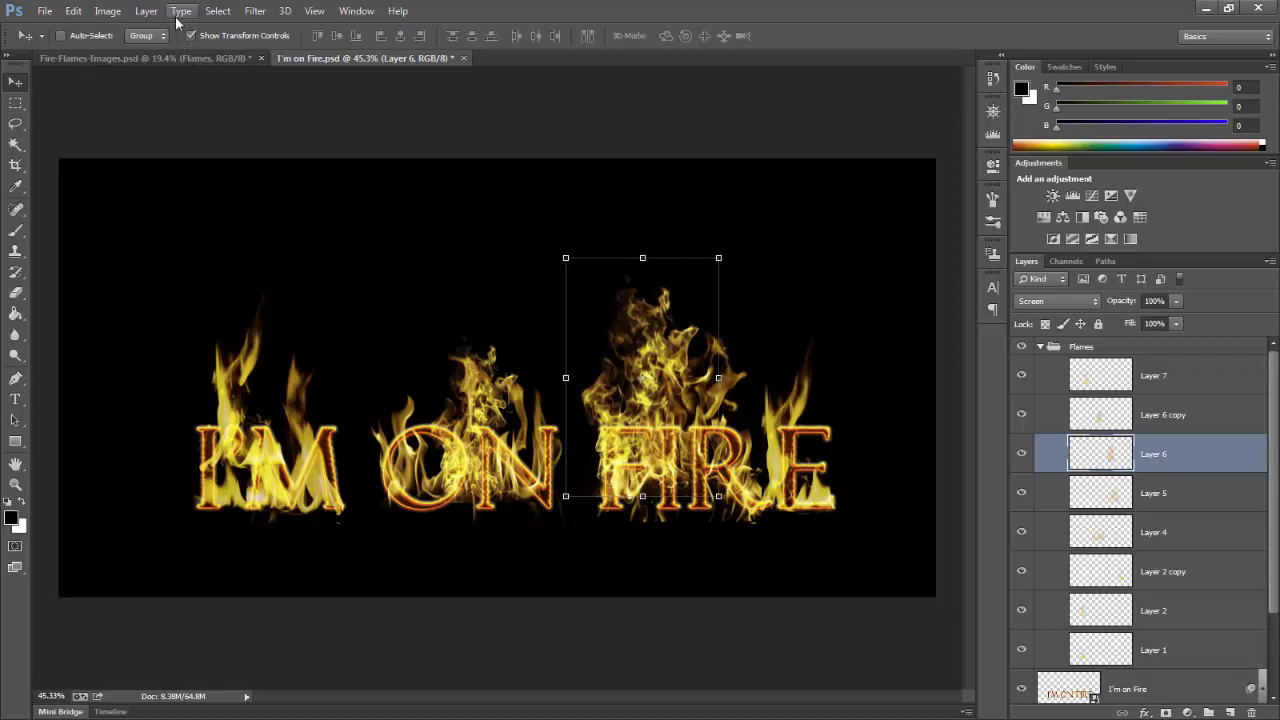
pyautogui.click(146, 11)
pyautogui.click(175, 58)
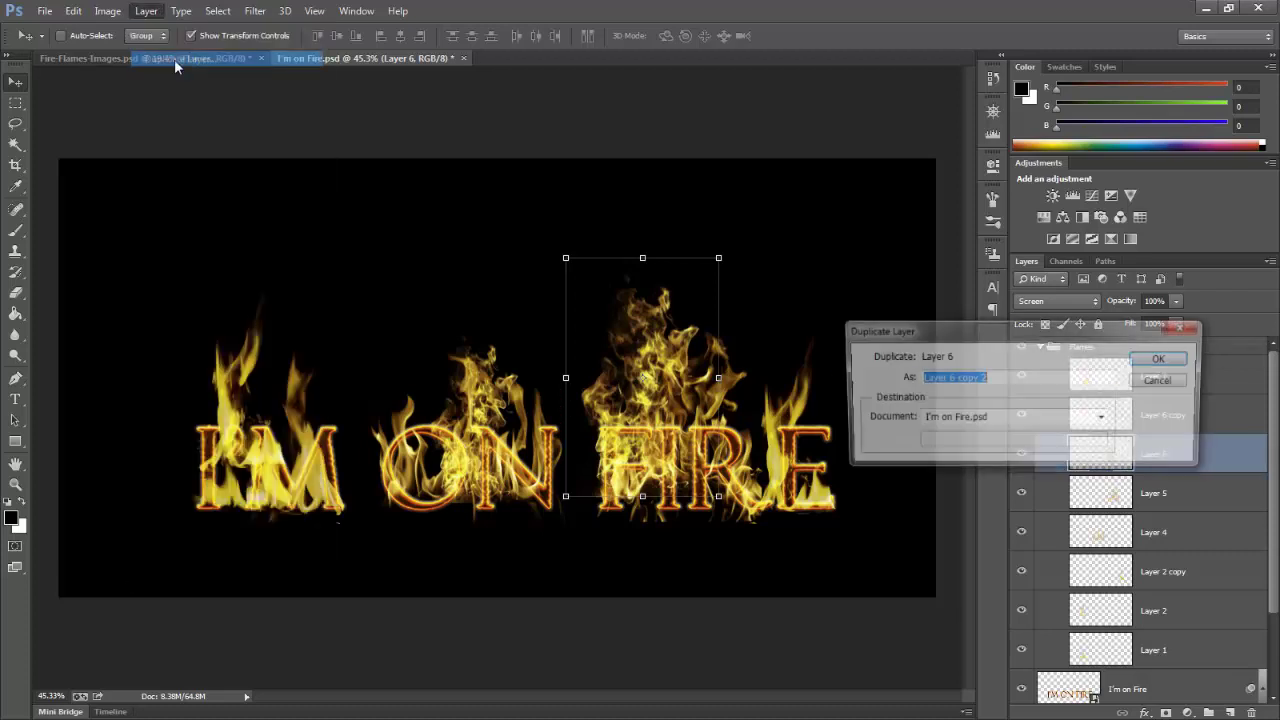
pyautogui.click(1152, 358)
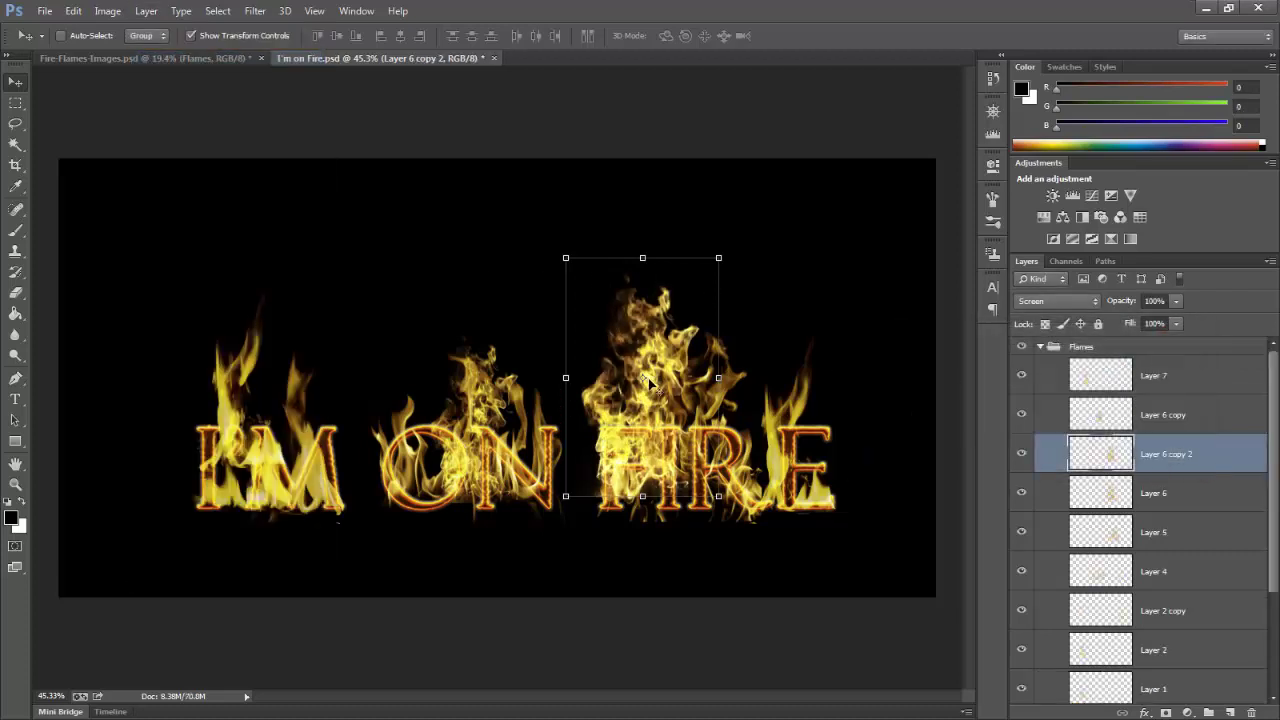
pyautogui.moveTo(648, 382); pyautogui.dragTo(291, 396)
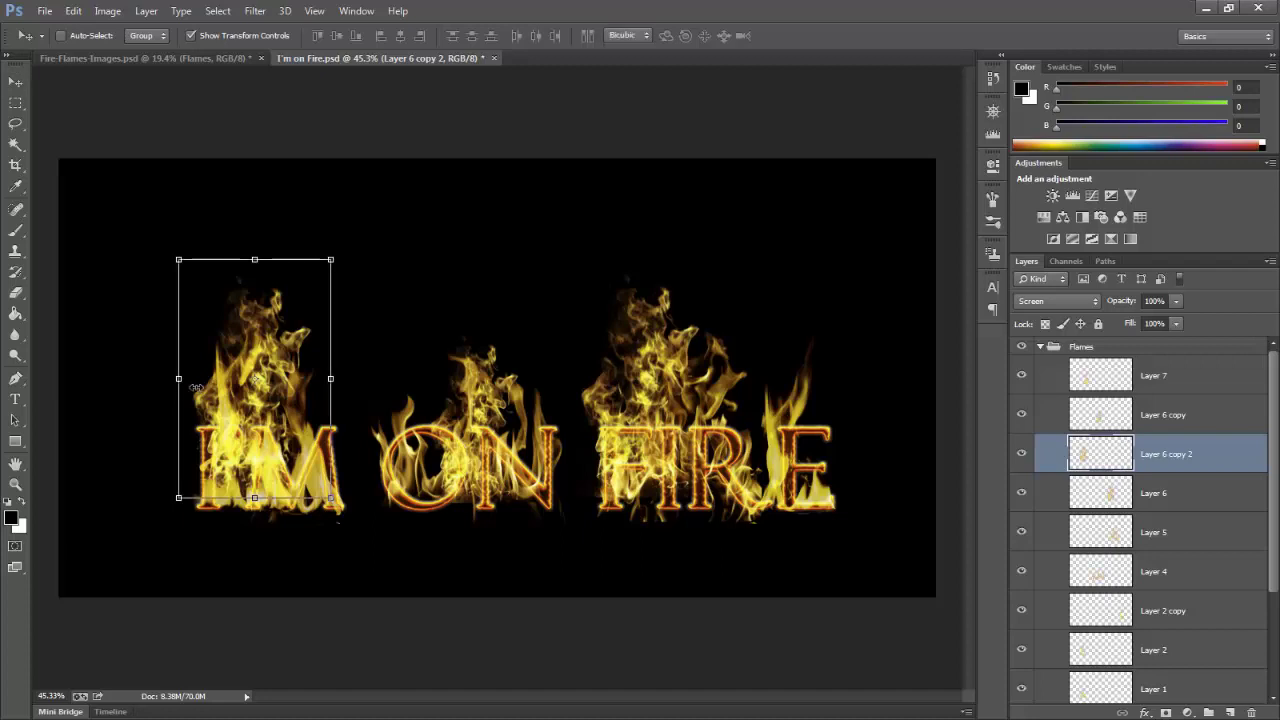
# Flip the second Layer 6 copy horizontally, shrink it, and stretch its width to about 169% so it spans I'M
pyautogui.moveTo(183, 386); pyautogui.dragTo(497, 401)
pyautogui.moveTo(427, 374); pyautogui.dragTo(265, 388)
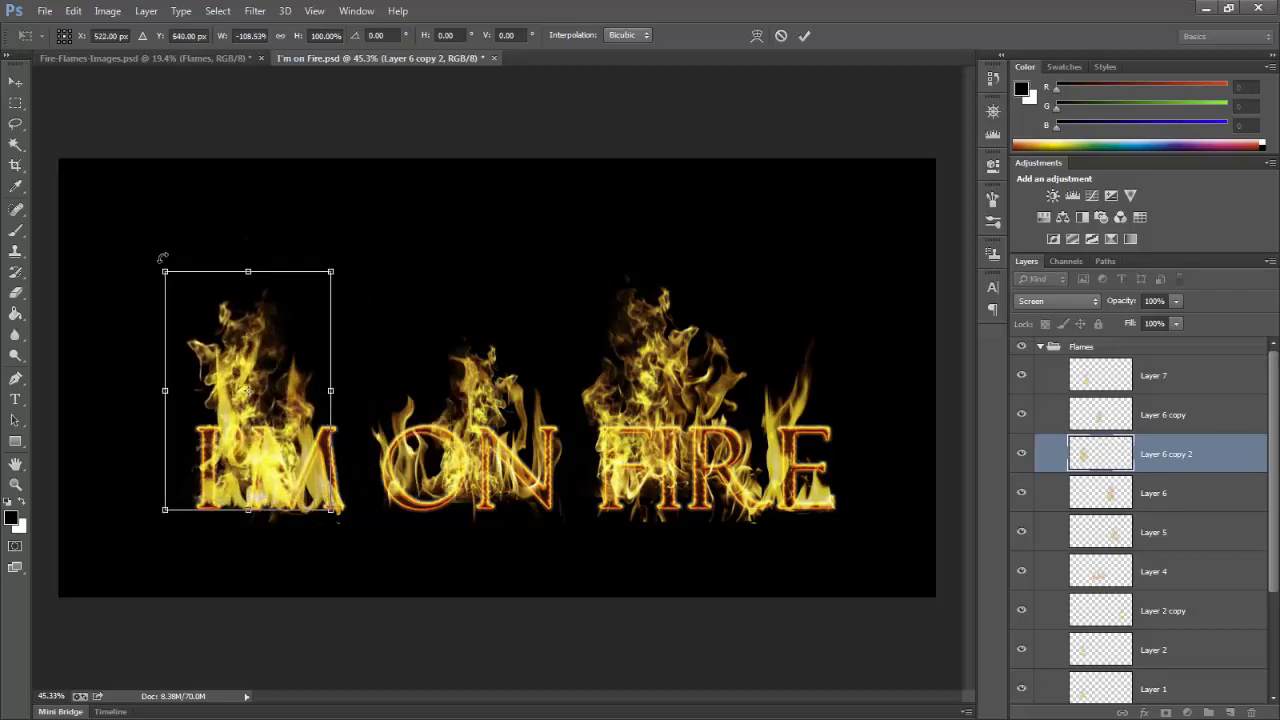
pyautogui.moveTo(166, 272); pyautogui.dragTo(222, 355)
pyautogui.moveTo(280, 455); pyautogui.dragTo(225, 452)
pyautogui.click(805, 38)
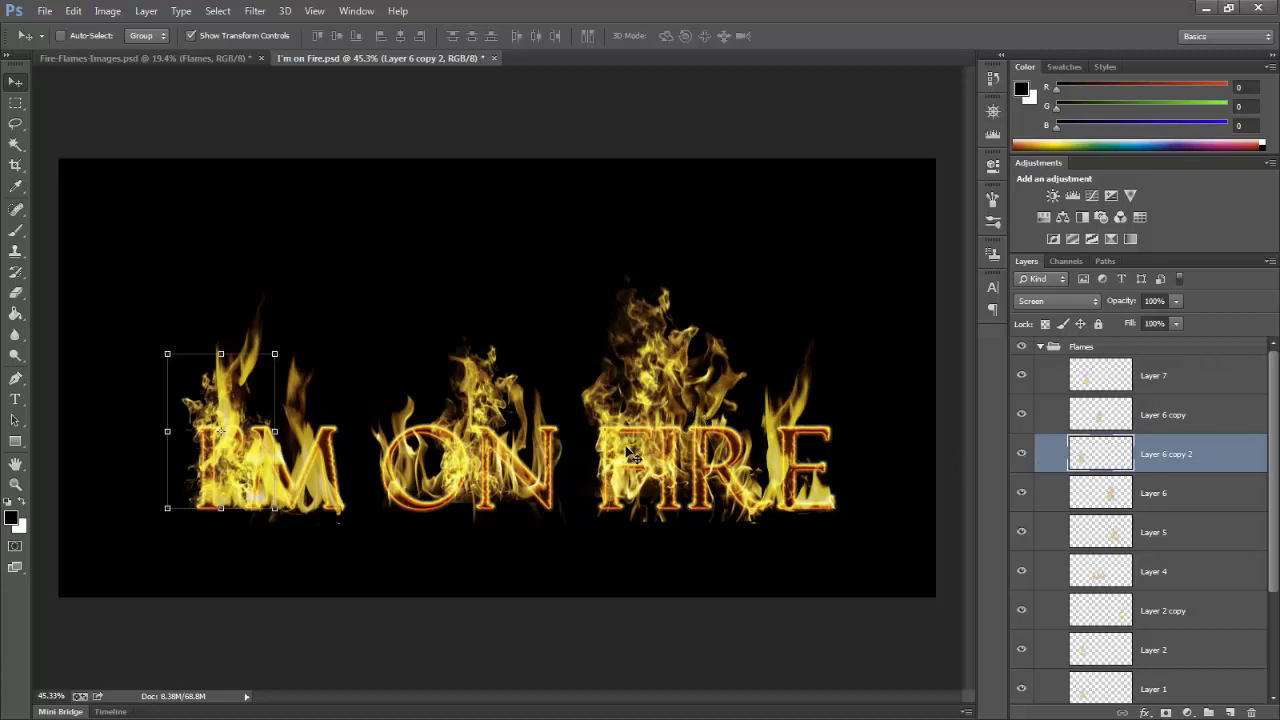
pyautogui.moveTo(285, 440); pyautogui.dragTo(349, 453)
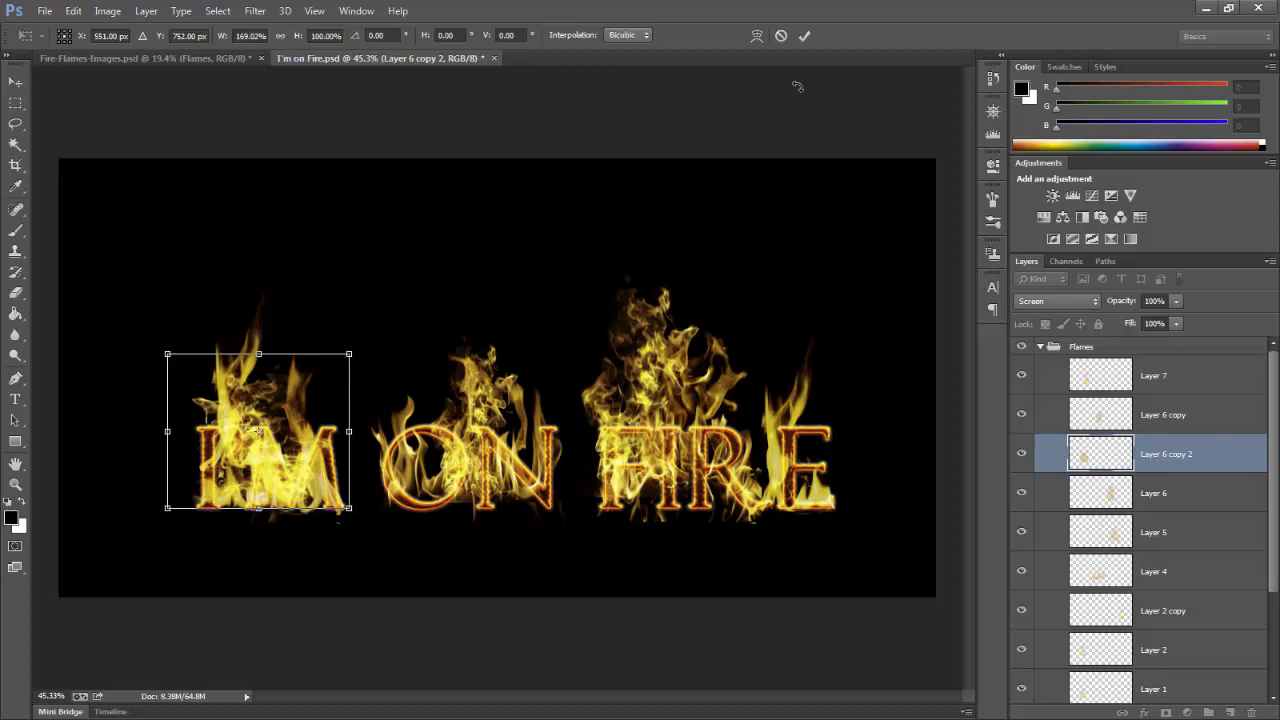
pyautogui.click(804, 35)
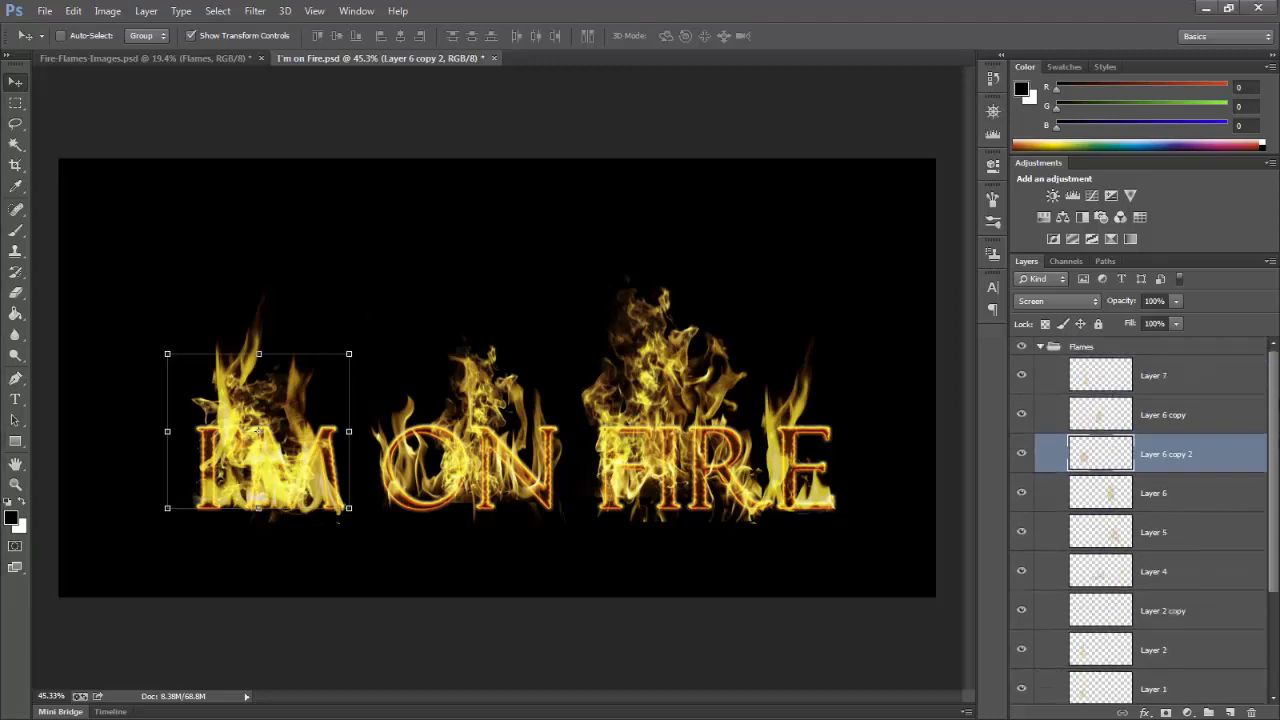
# Collapse the Flames group and place it below the I'm on Fire text layer, just above the Background
pyautogui.click(1042, 347)
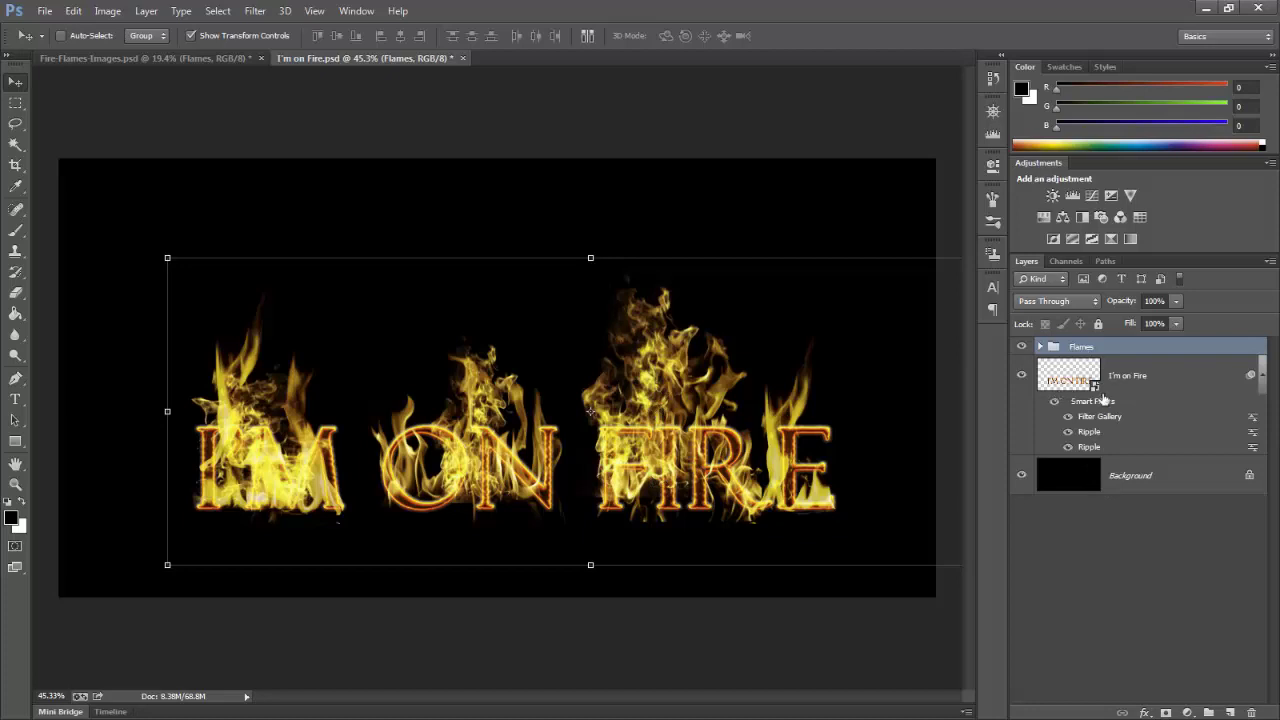
pyautogui.moveTo(1089, 350); pyautogui.dragTo(1100, 463)
pyautogui.moveTo(1080, 355); pyautogui.dragTo(1095, 463)
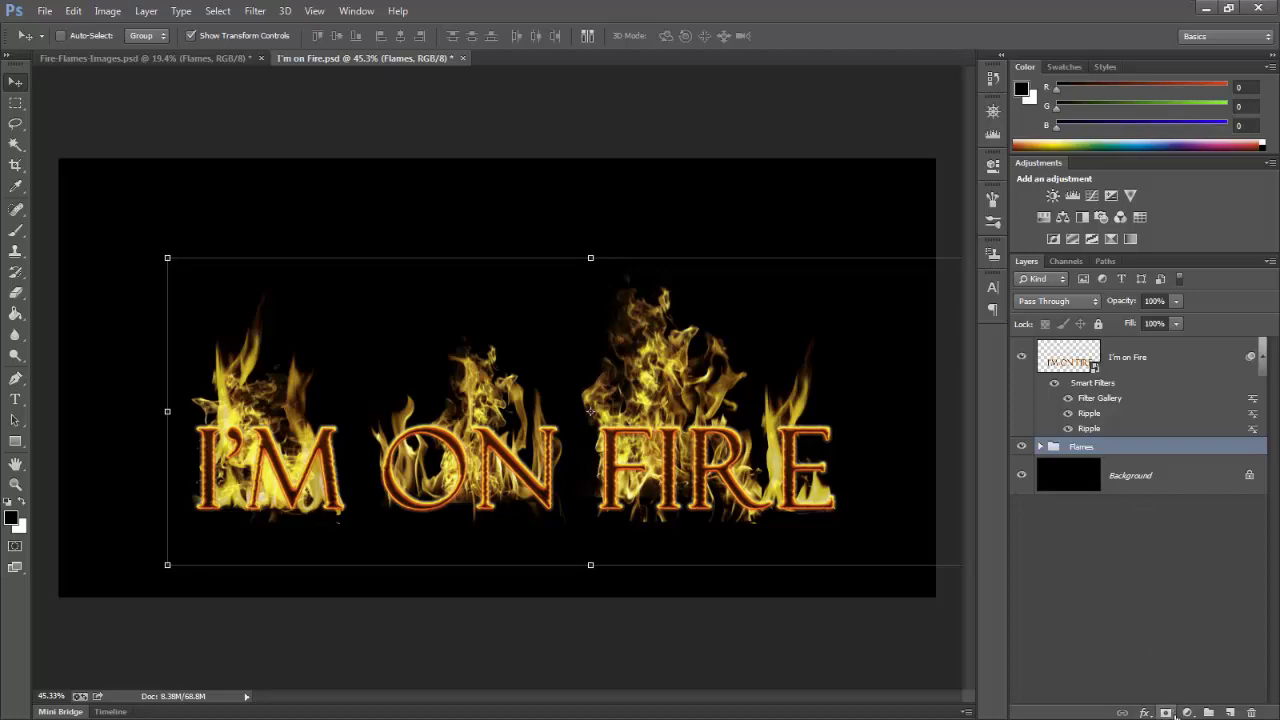
# Add a layer mask to the Flames group and choose a black-to-white linear gradient for the Gradient tool
pyautogui.click(1170, 713)
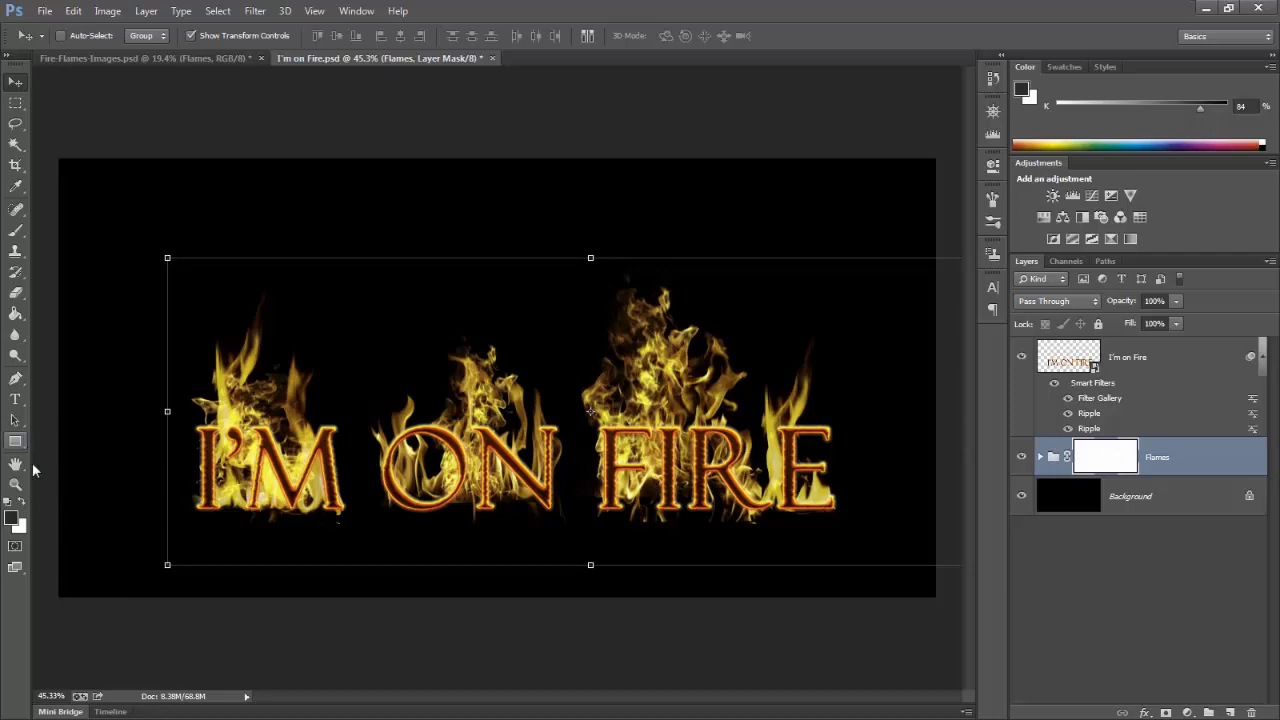
pyautogui.click(17, 314)
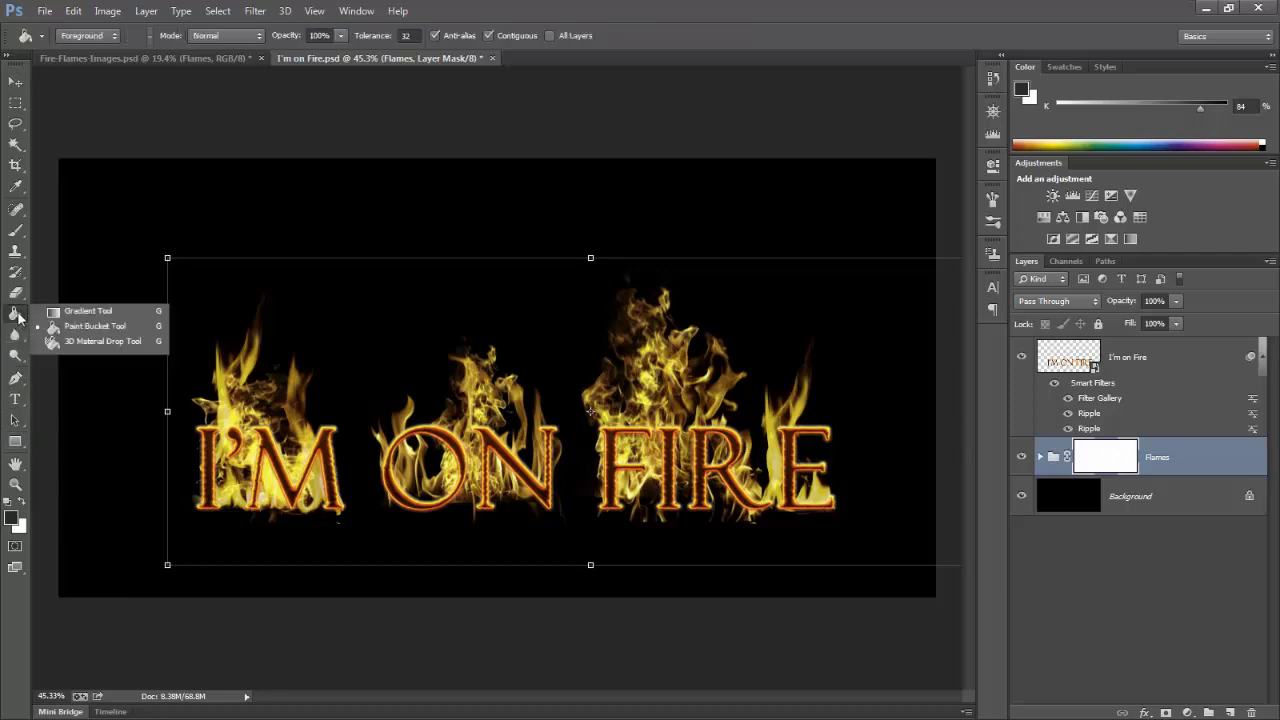
pyautogui.click(89, 312)
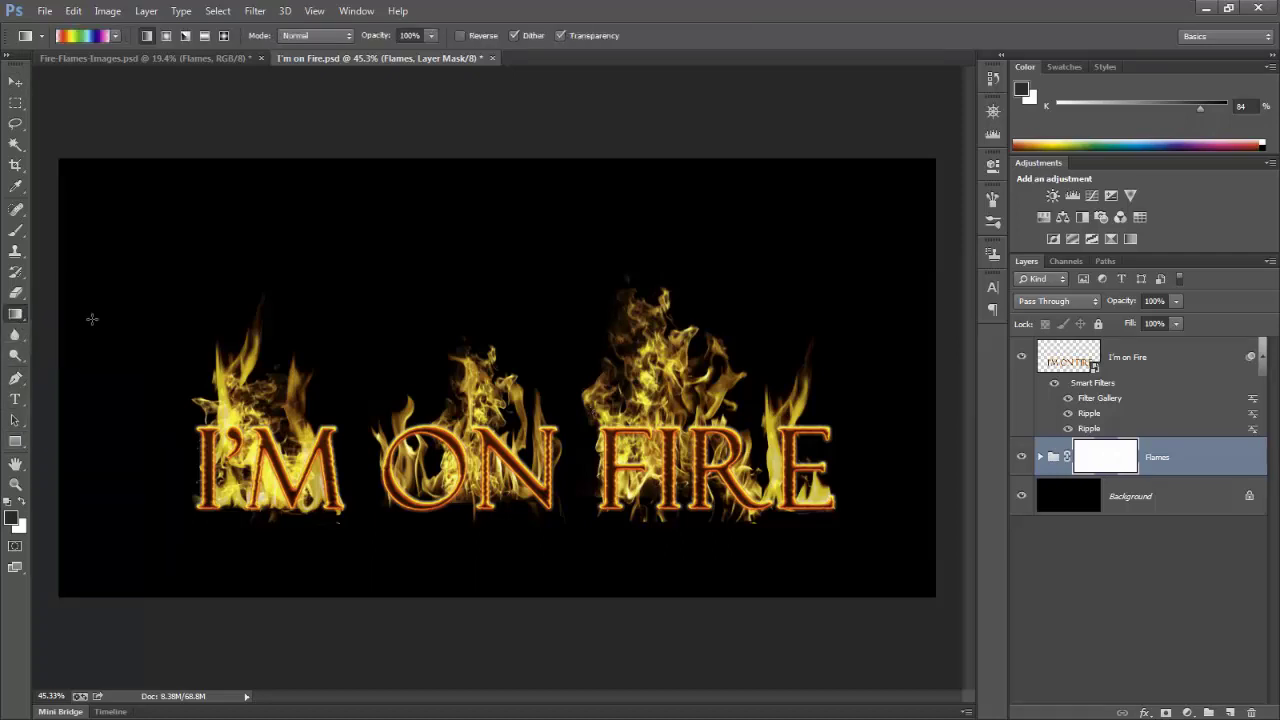
pyautogui.click(116, 37)
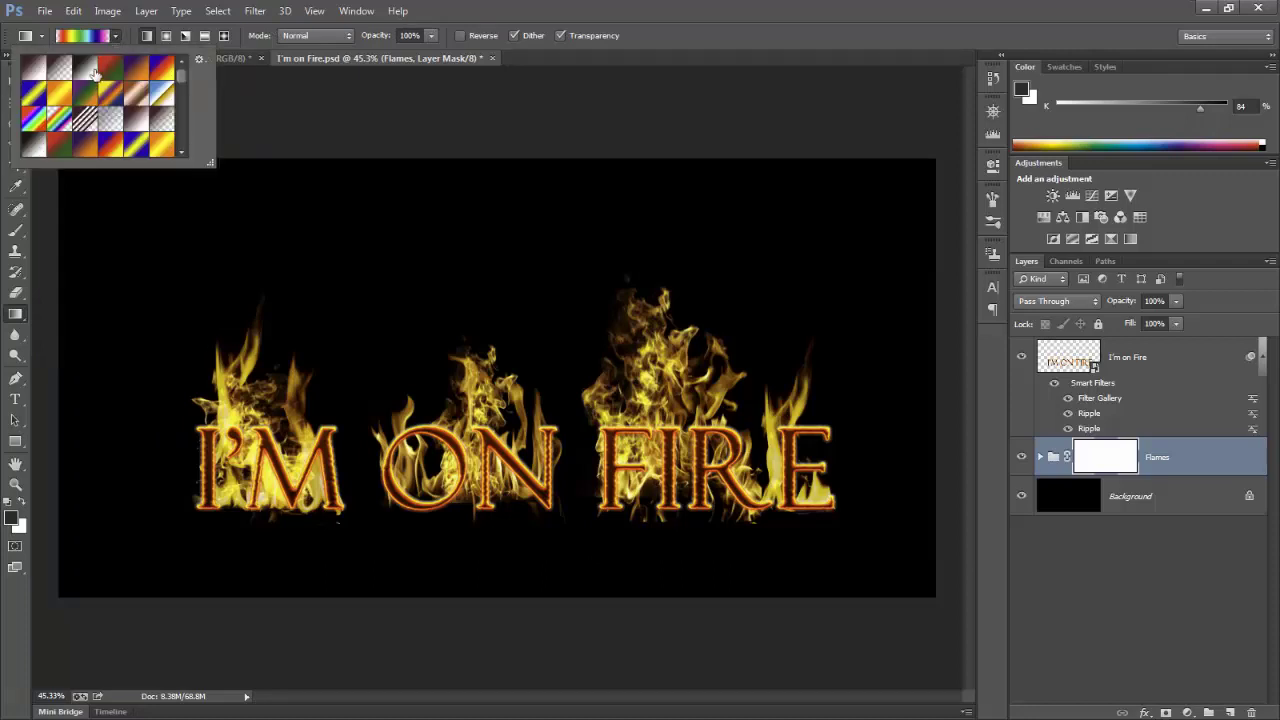
pyautogui.click(90, 70)
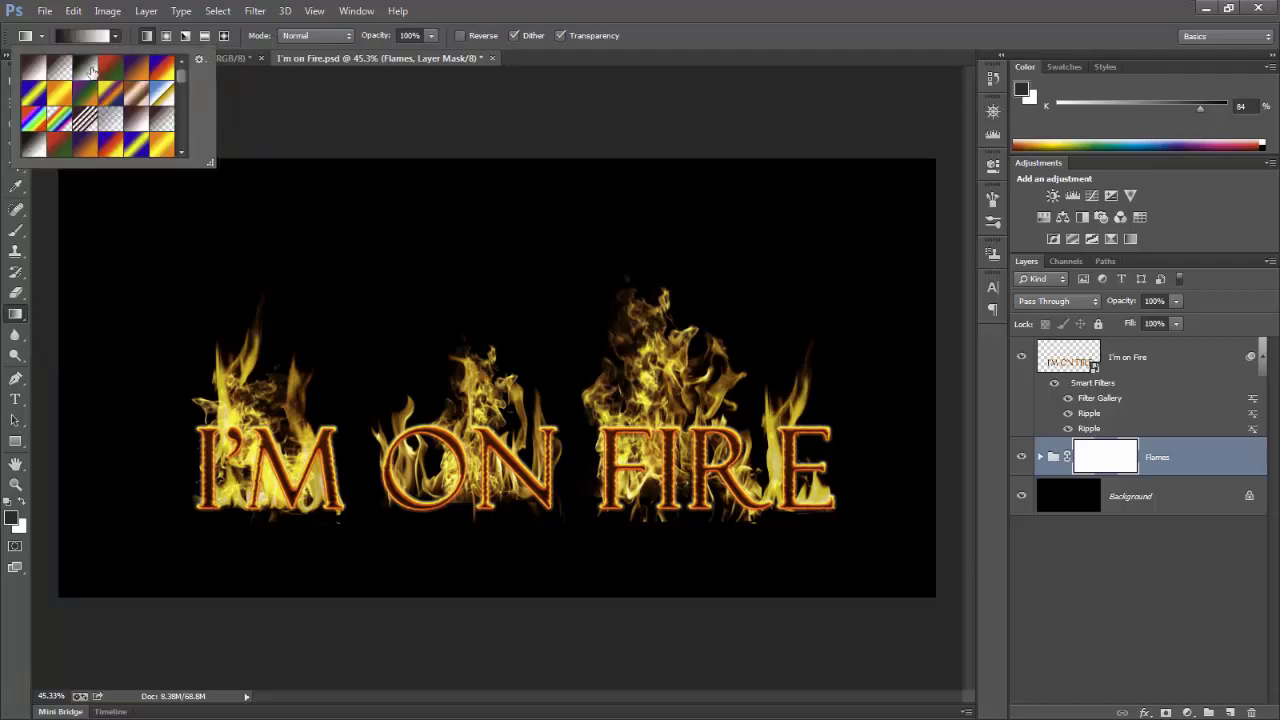
# Try vertical black-to-white gradients on the Flames mask from the base of the letters upward, redrawing them progressively shorter
pyautogui.click(496, 528)
pyautogui.moveTo(491, 520); pyautogui.dragTo(499, 312)
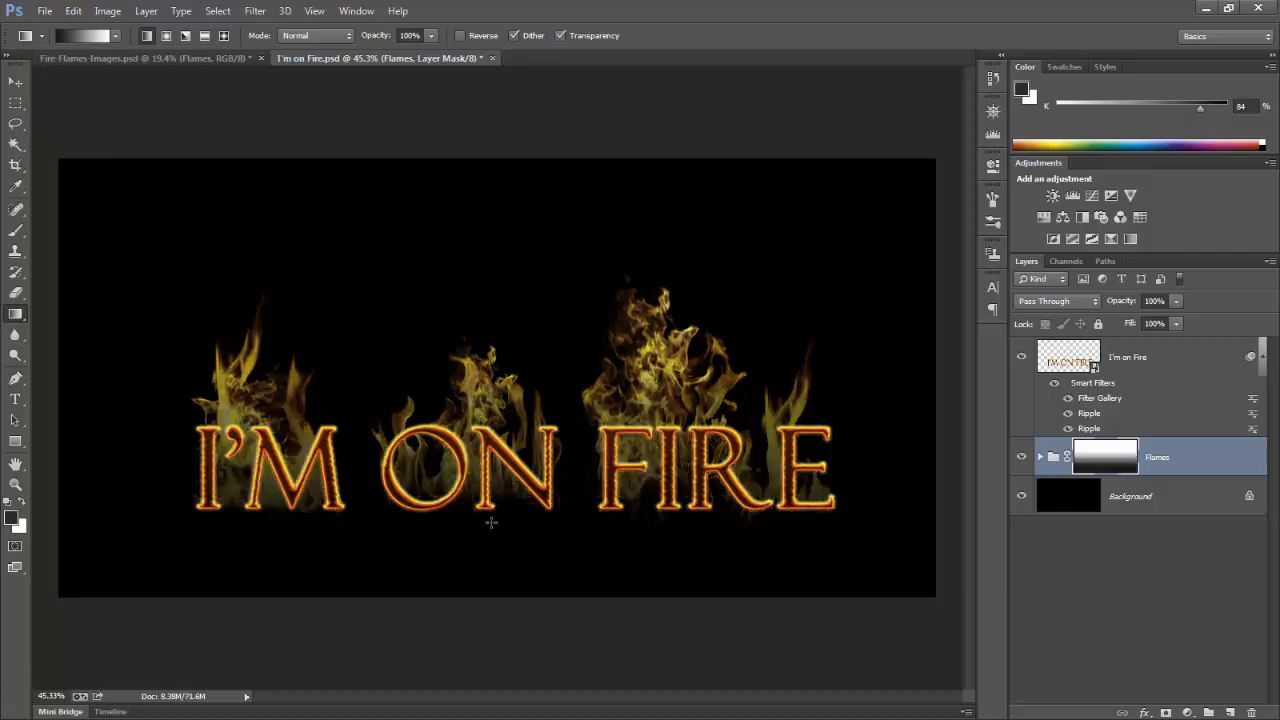
pyautogui.moveTo(491, 517); pyautogui.dragTo(490, 468)
pyautogui.moveTo(491, 519); pyautogui.dragTo(492, 495)
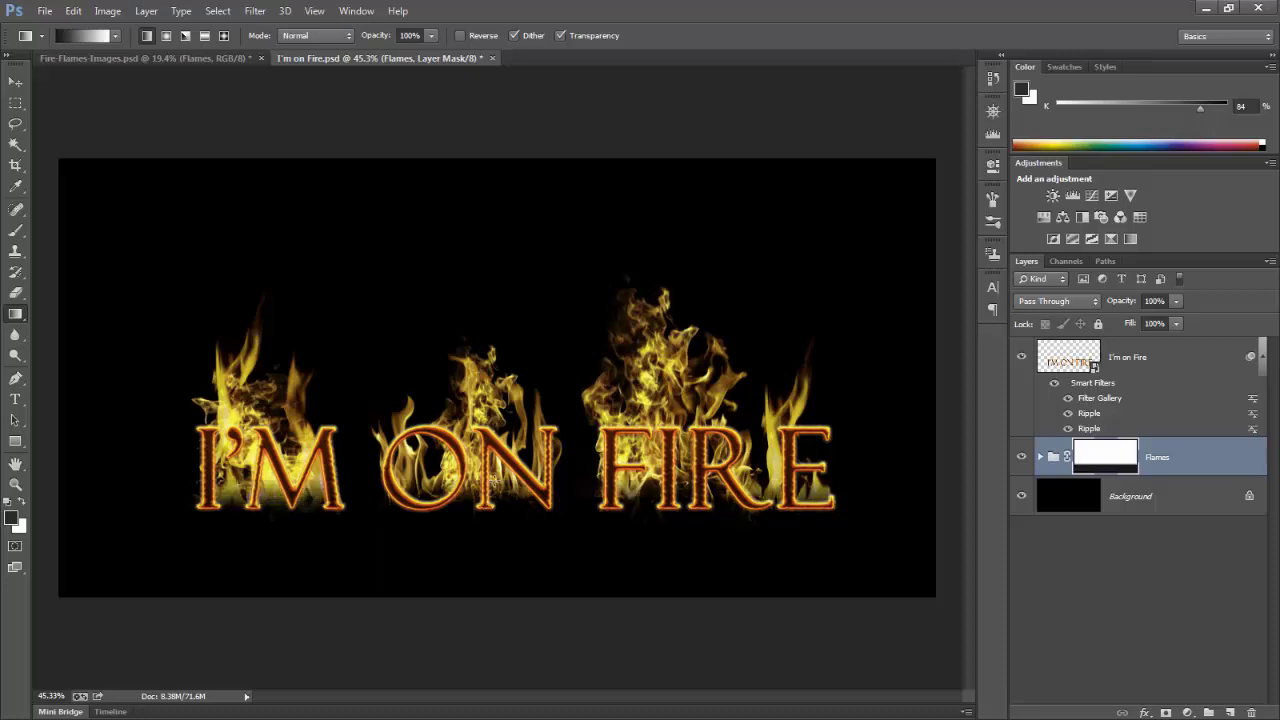
# Try a dark-to-transparent gradient on the Flames mask, drawn upward from the base of the letters
pyautogui.click(117, 36)
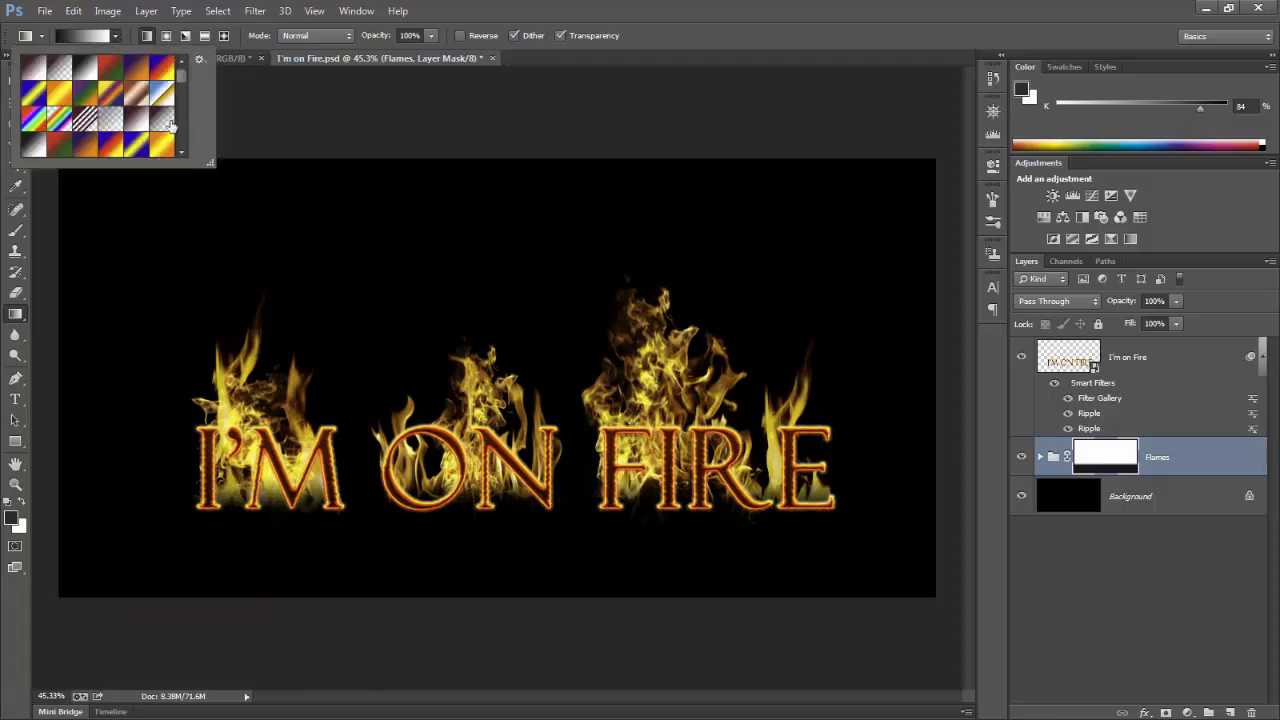
pyautogui.click(171, 124)
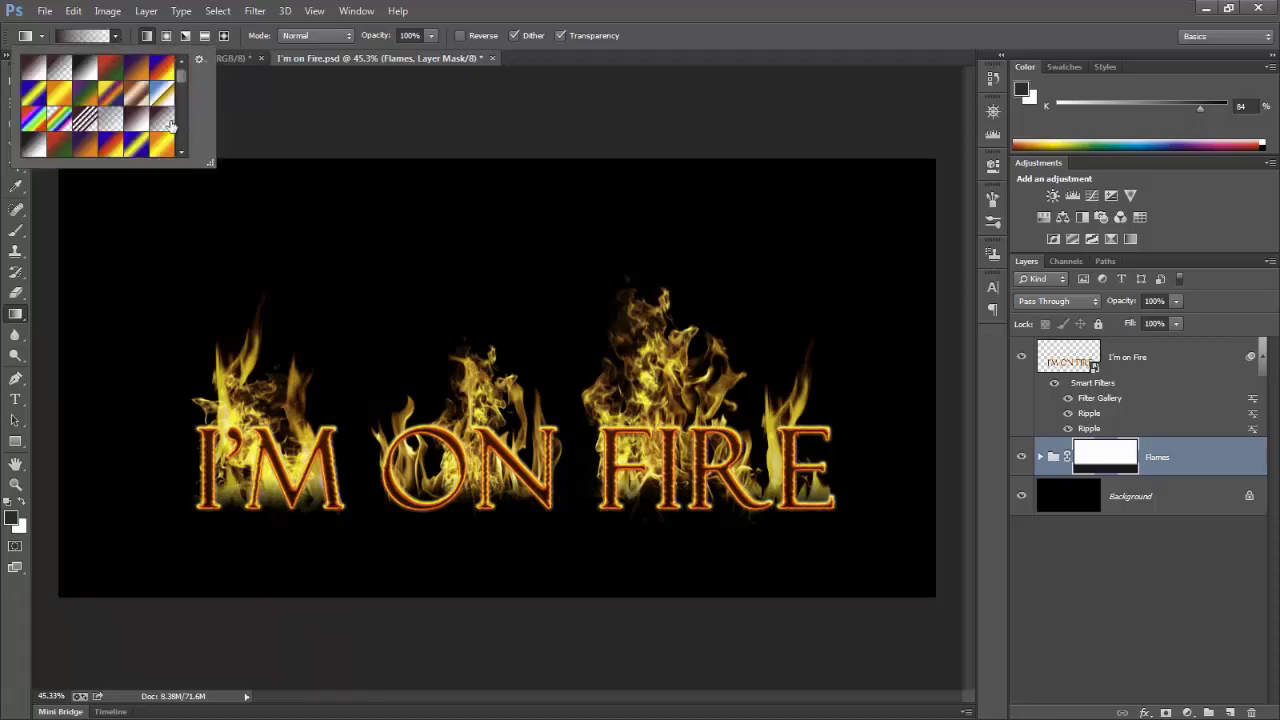
pyautogui.click(492, 517)
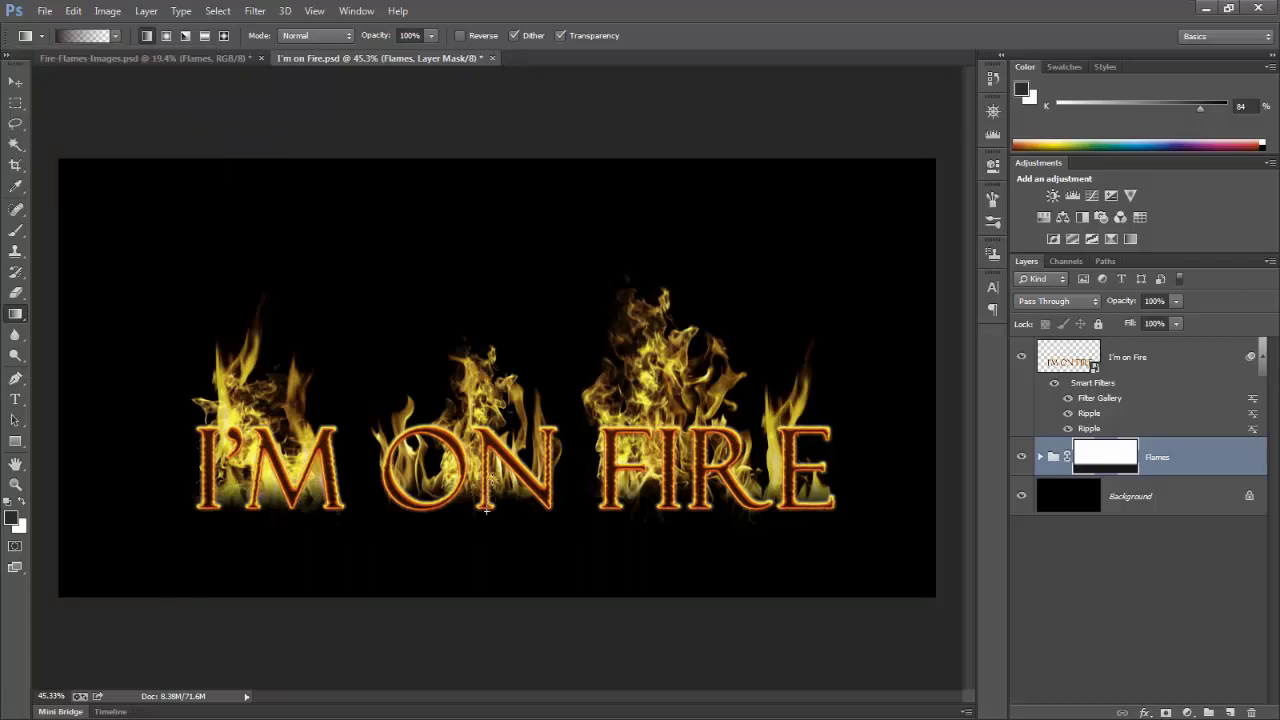
pyautogui.moveTo(487, 511); pyautogui.dragTo(491, 478)
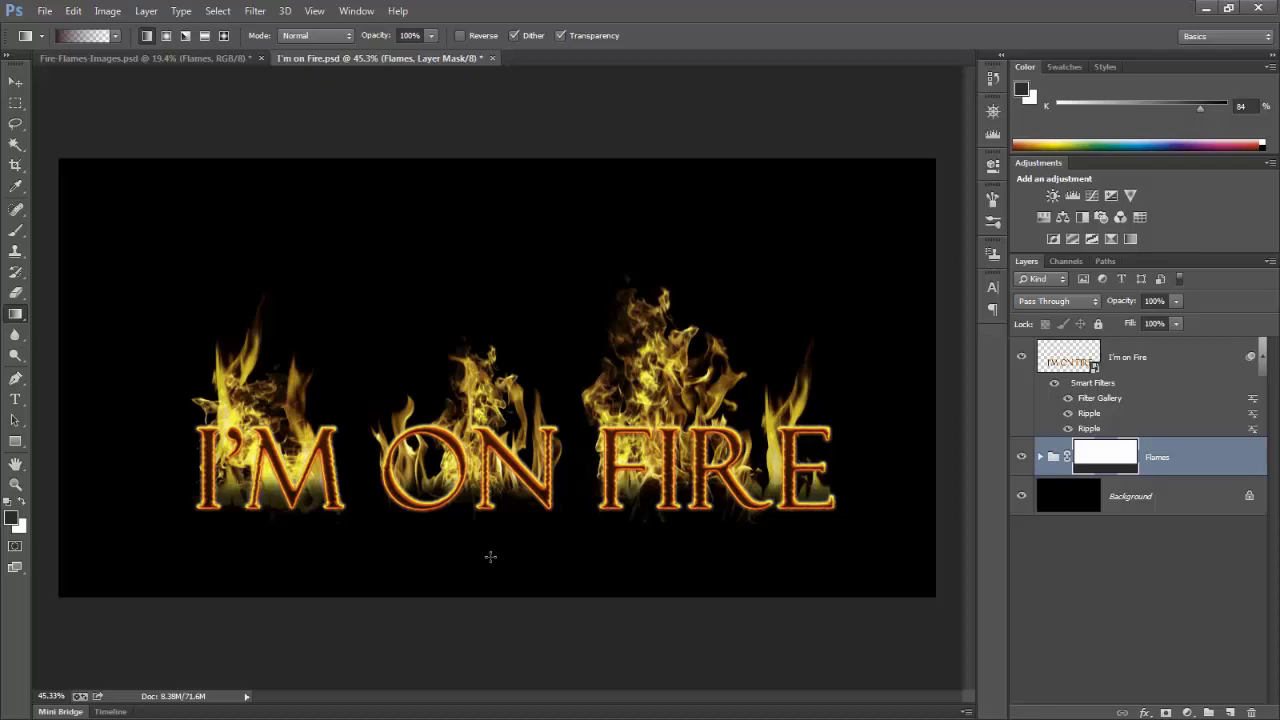
pyautogui.moveTo(484, 549); pyautogui.dragTo(484, 549)
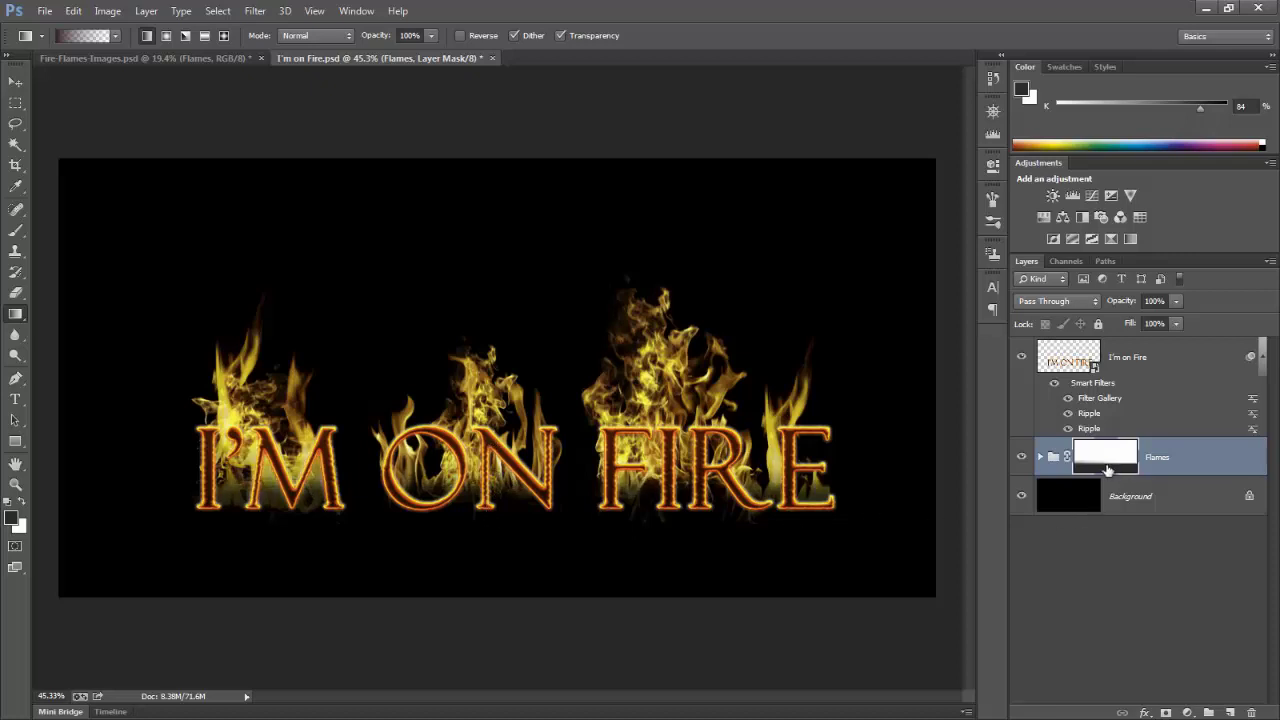
# Return to the black-to-white gradient and redraw it with short strokes so the flames fade out at the base of the letters
pyautogui.click(117, 37)
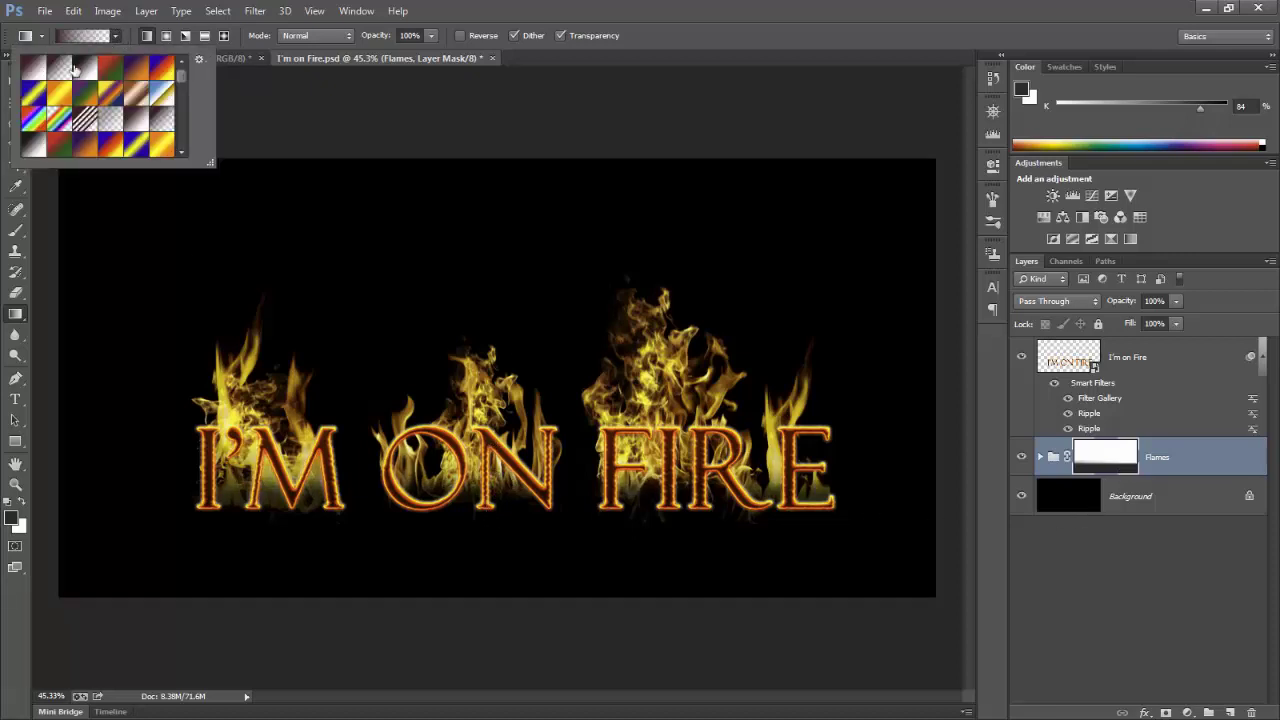
pyautogui.click(86, 70)
pyautogui.click(483, 518)
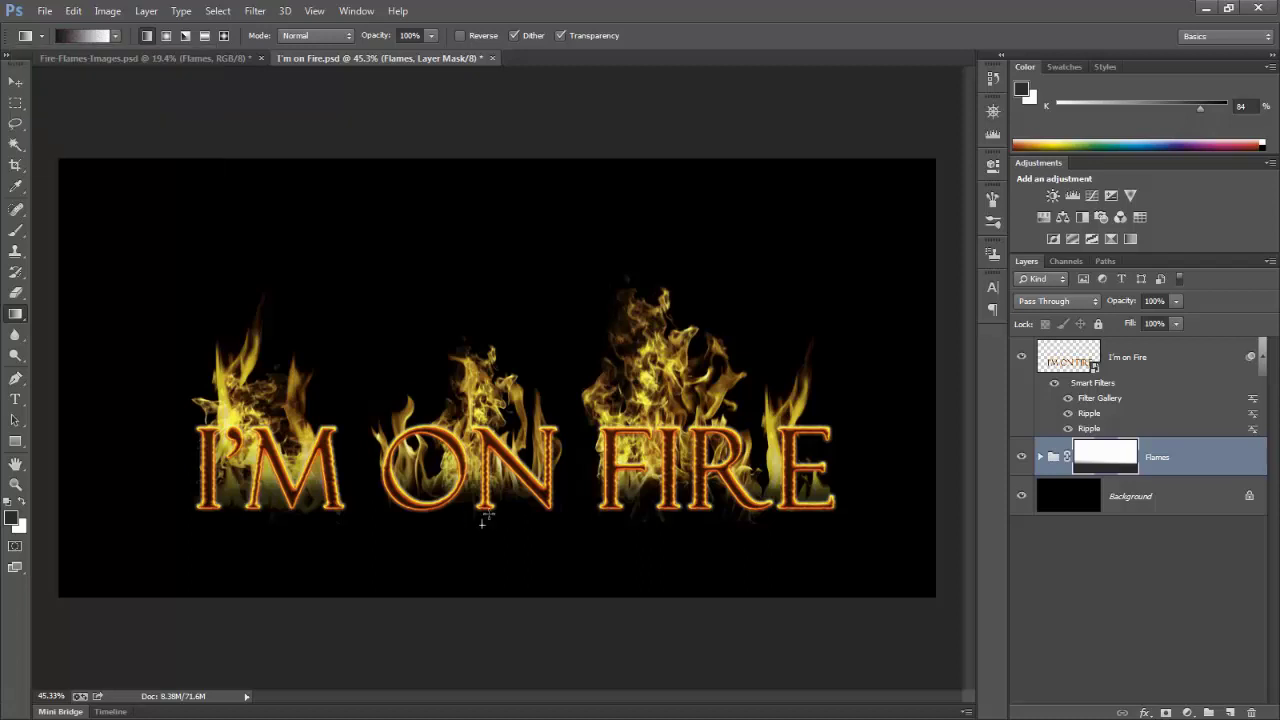
pyautogui.moveTo(482, 518); pyautogui.dragTo(482, 470)
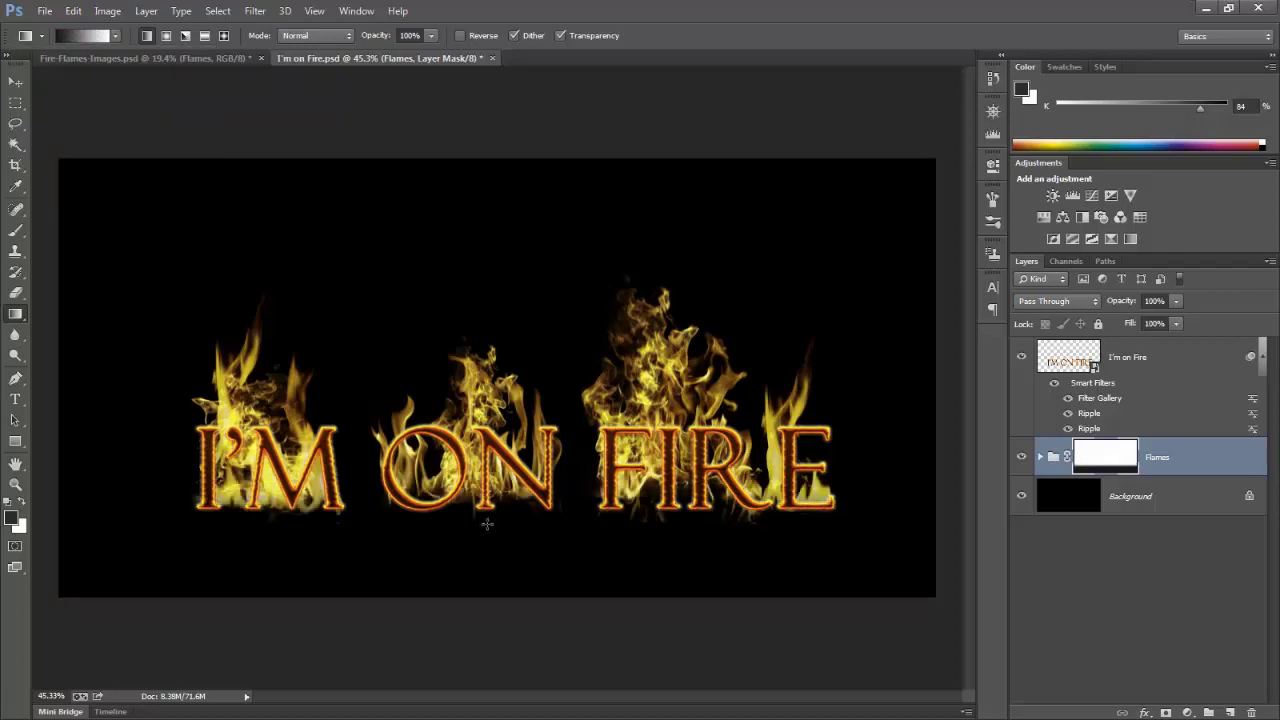
pyautogui.moveTo(482, 516); pyautogui.dragTo(484, 526)
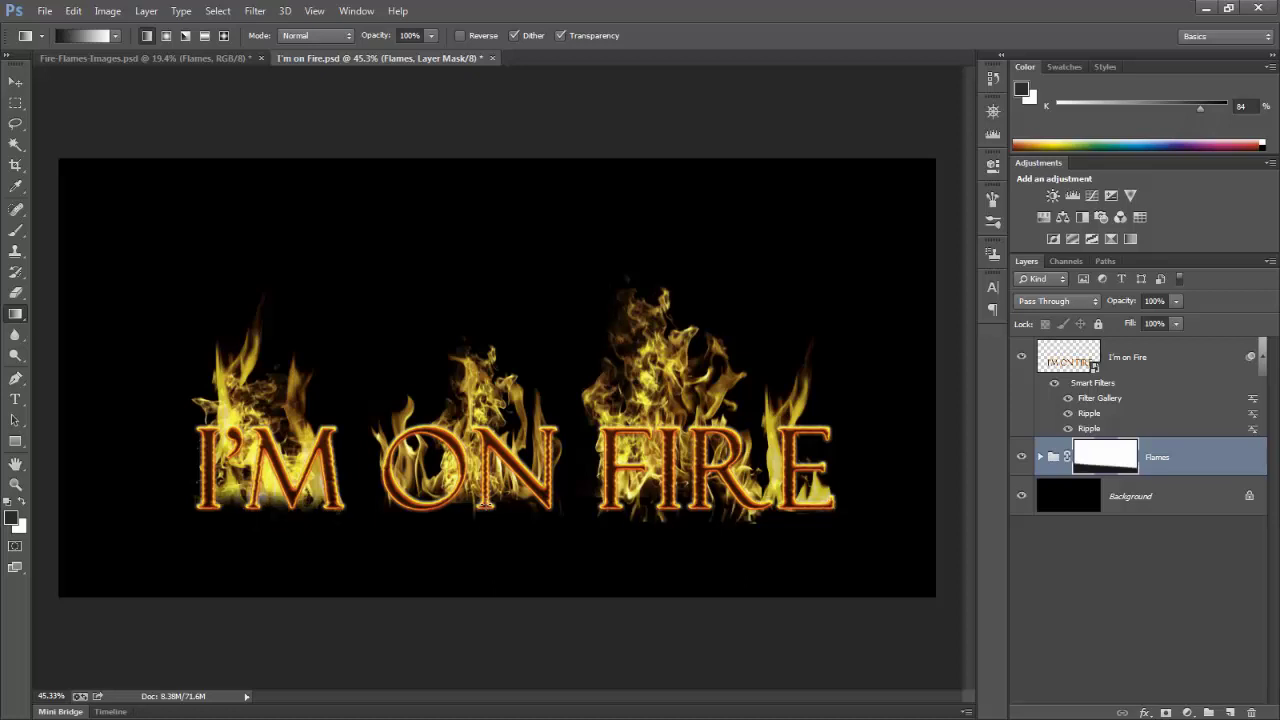
pyautogui.moveTo(484, 500); pyautogui.dragTo(480, 520)
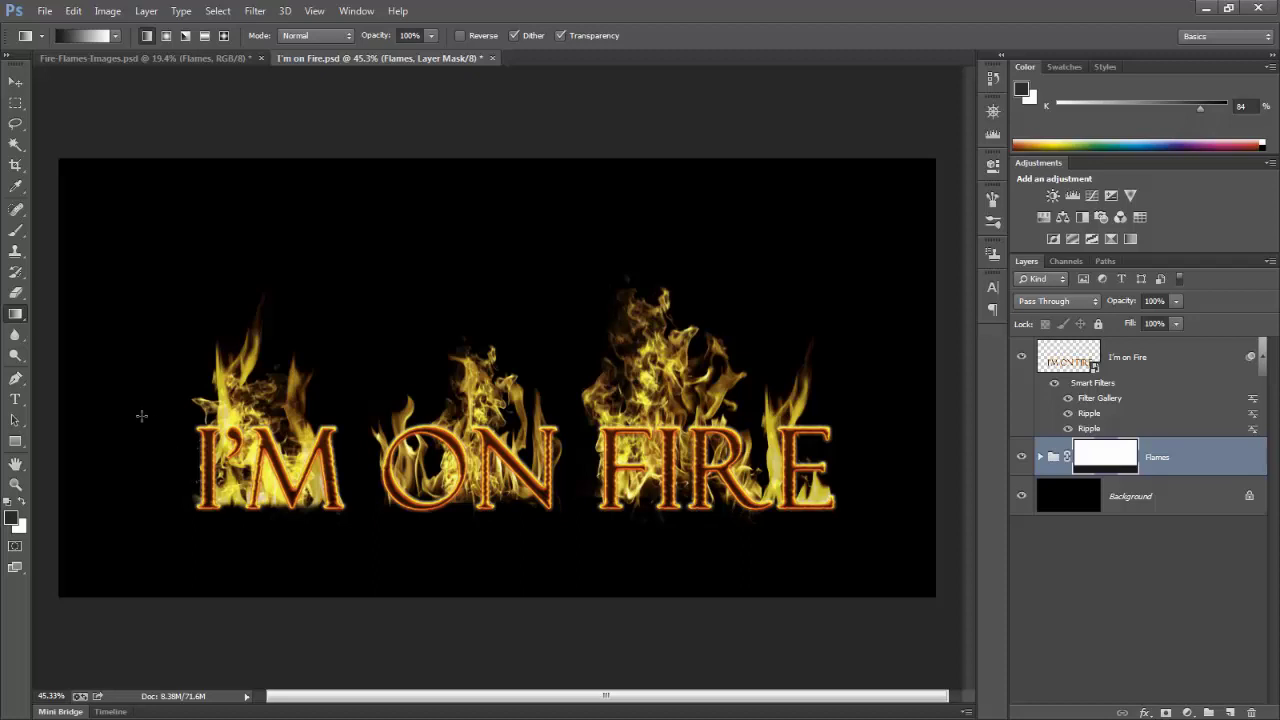
# Set up an 80 px brush with 100% hardness, and undo a trial mask stroke at the base of I'M
pyautogui.click(15, 231)
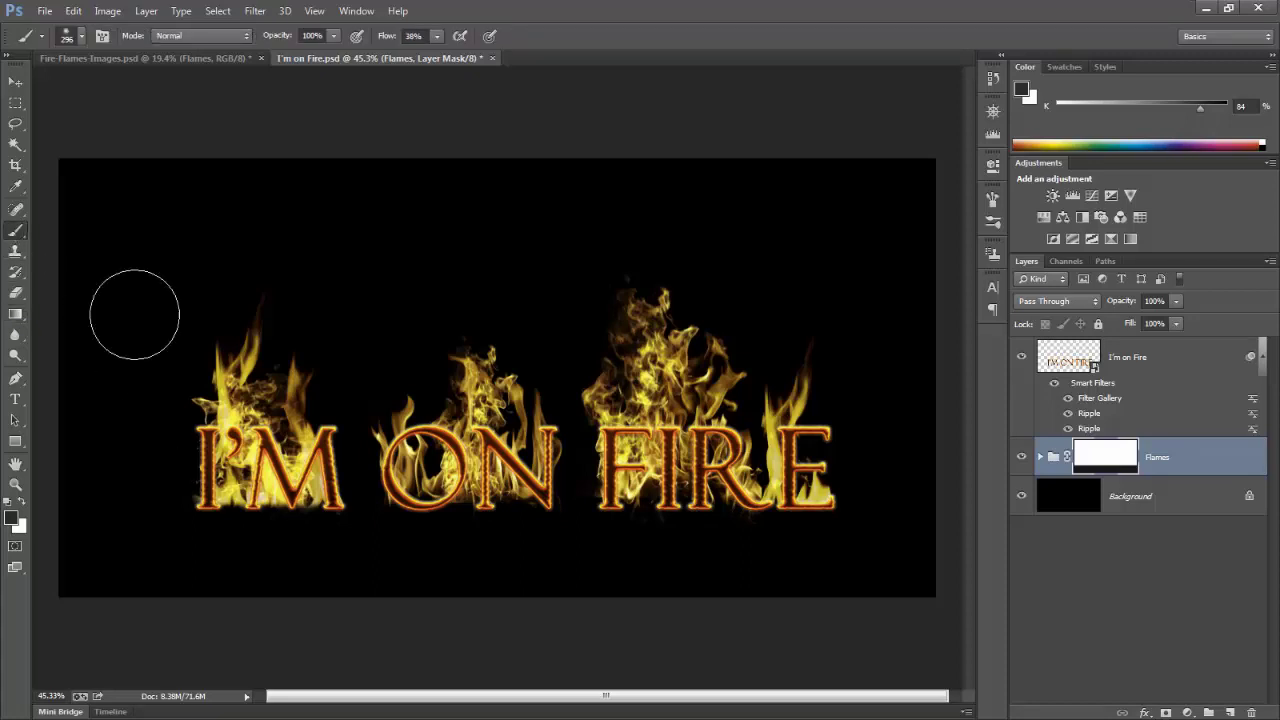
pyautogui.click(81, 38)
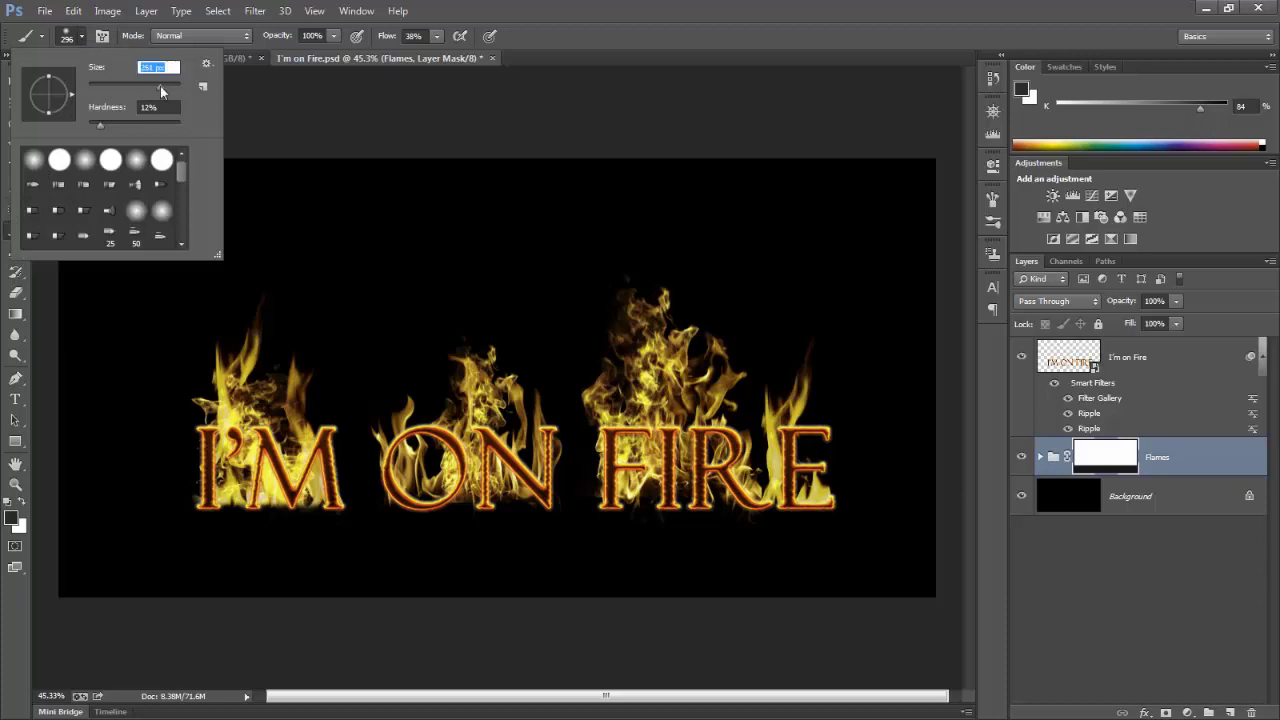
pyautogui.moveTo(124, 87); pyautogui.dragTo(121, 87)
pyautogui.click(125, 86)
pyautogui.moveTo(98, 124); pyautogui.dragTo(181, 125)
pyautogui.click(591, 32)
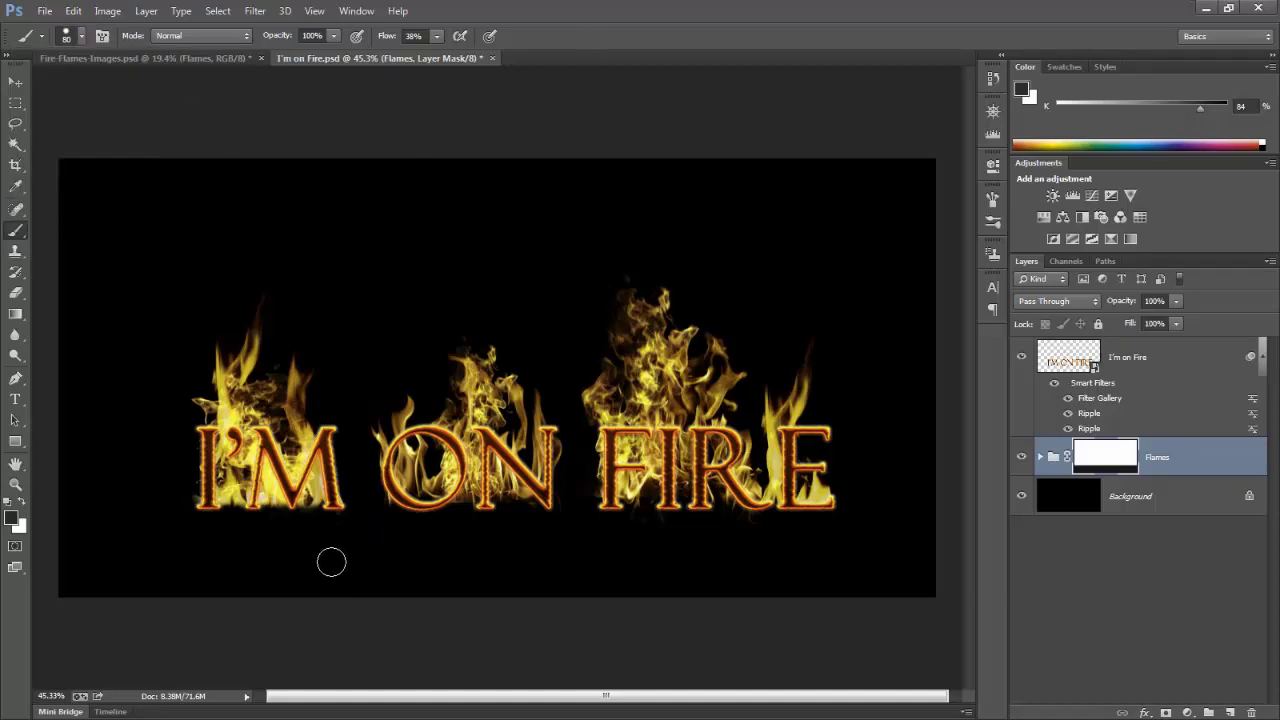
pyautogui.moveTo(243, 523)
pyautogui.mouseDown()
pyautogui.moveTo(238, 468)
pyautogui.moveTo(251, 534)
pyautogui.mouseUp()
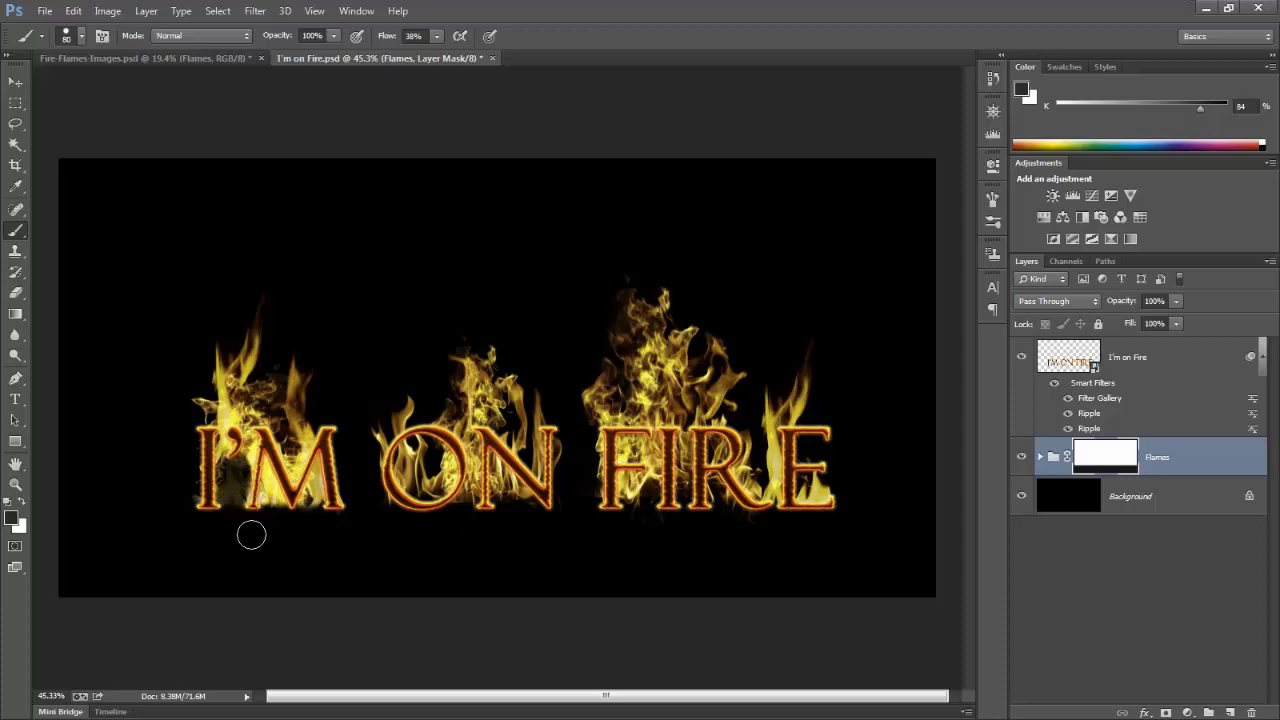
pyautogui.hotkey('ctrl', 'z')
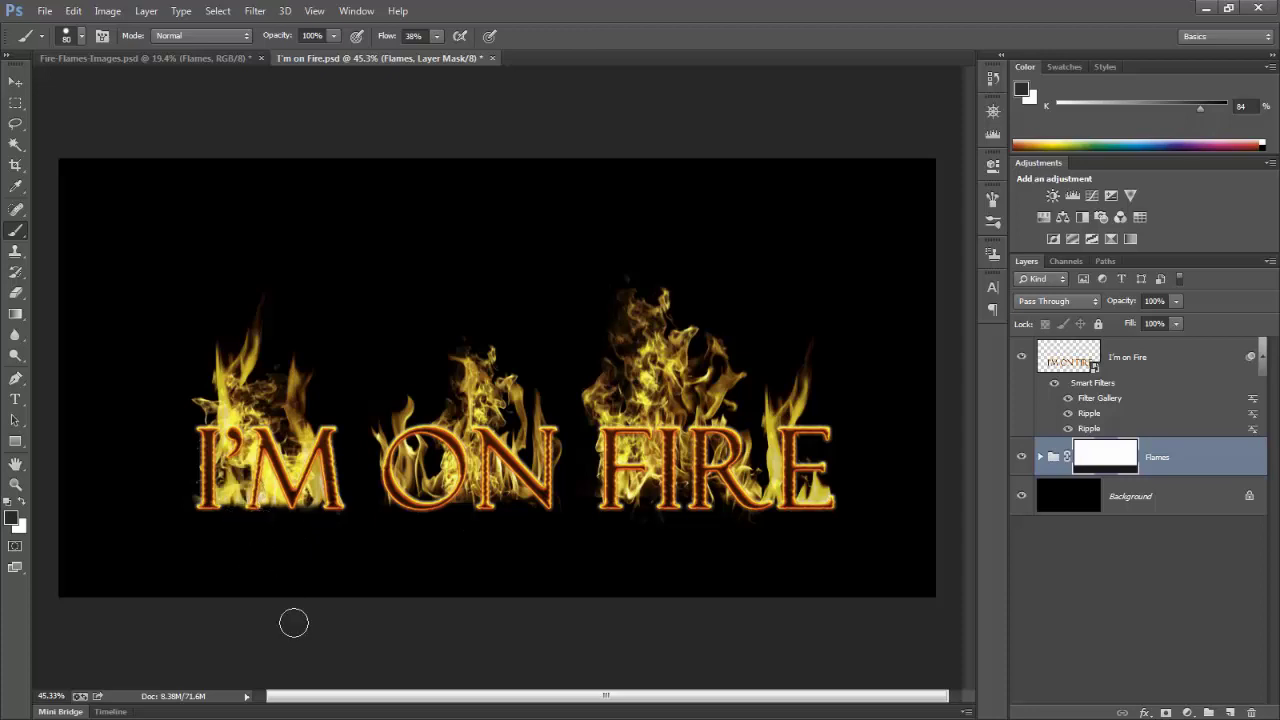
# Set the brush flow to 100% and opacity to 29%, and paint the mask over the flames between I and M
pyautogui.click(437, 36)
pyautogui.moveTo(439, 52); pyautogui.dragTo(531, 67)
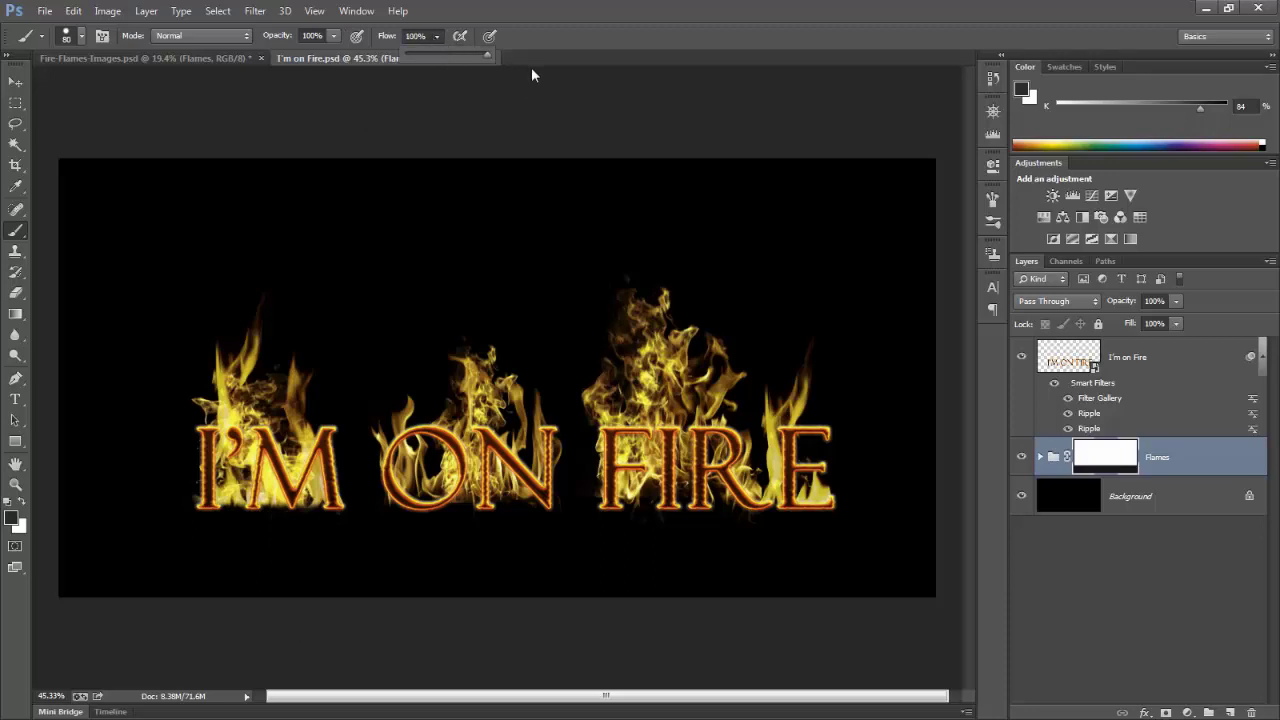
pyautogui.click(333, 36)
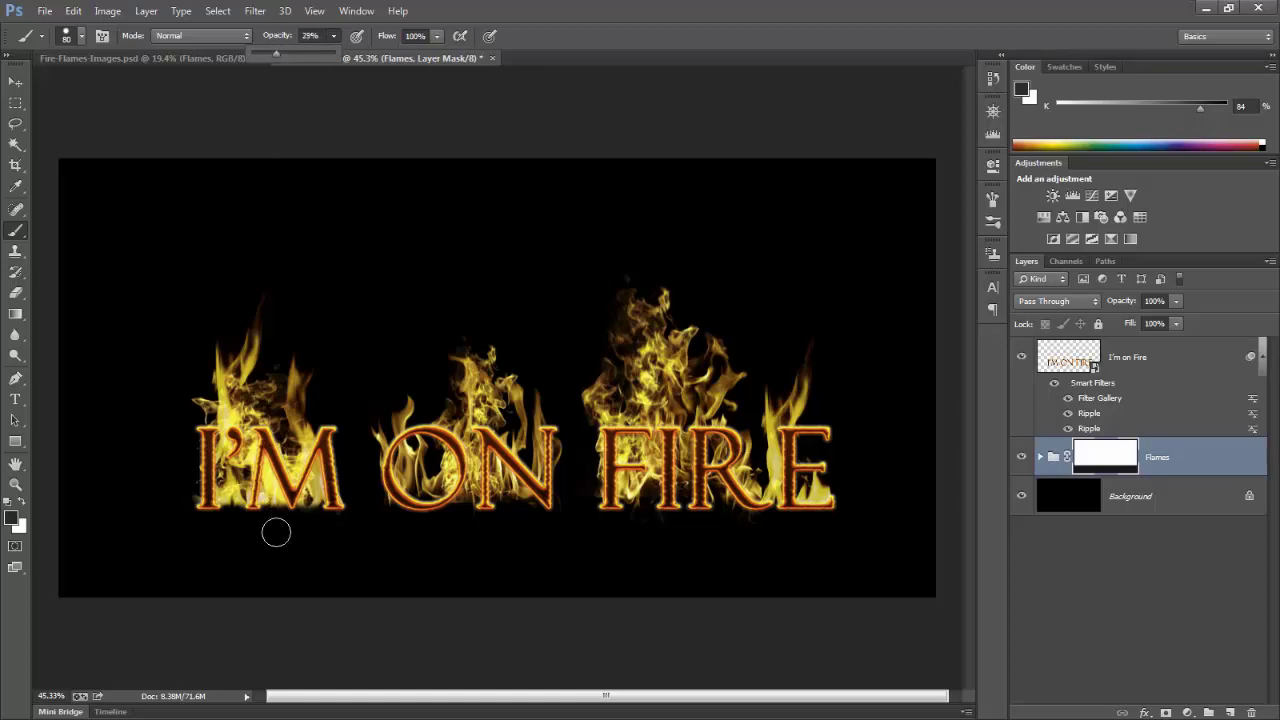
pyautogui.click(246, 522)
pyautogui.moveTo(246, 520)
pyautogui.mouseDown()
pyautogui.moveTo(251, 506)
pyautogui.moveTo(243, 543)
pyautogui.moveTo(242, 480)
pyautogui.moveTo(246, 540)
pyautogui.moveTo(250, 513)
pyautogui.mouseUp()
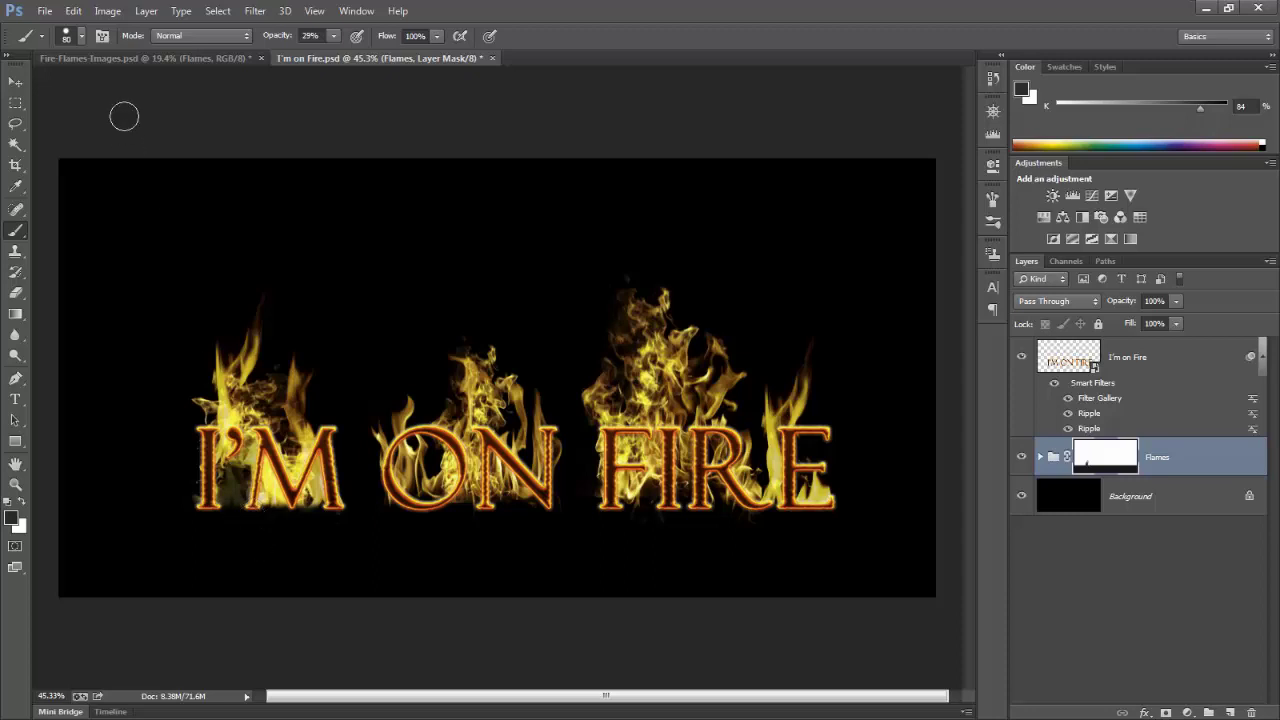
# Switch to an 85 px soft round brush and paint the mask over the lower flames behind I'M and FIRE
pyautogui.click(83, 38)
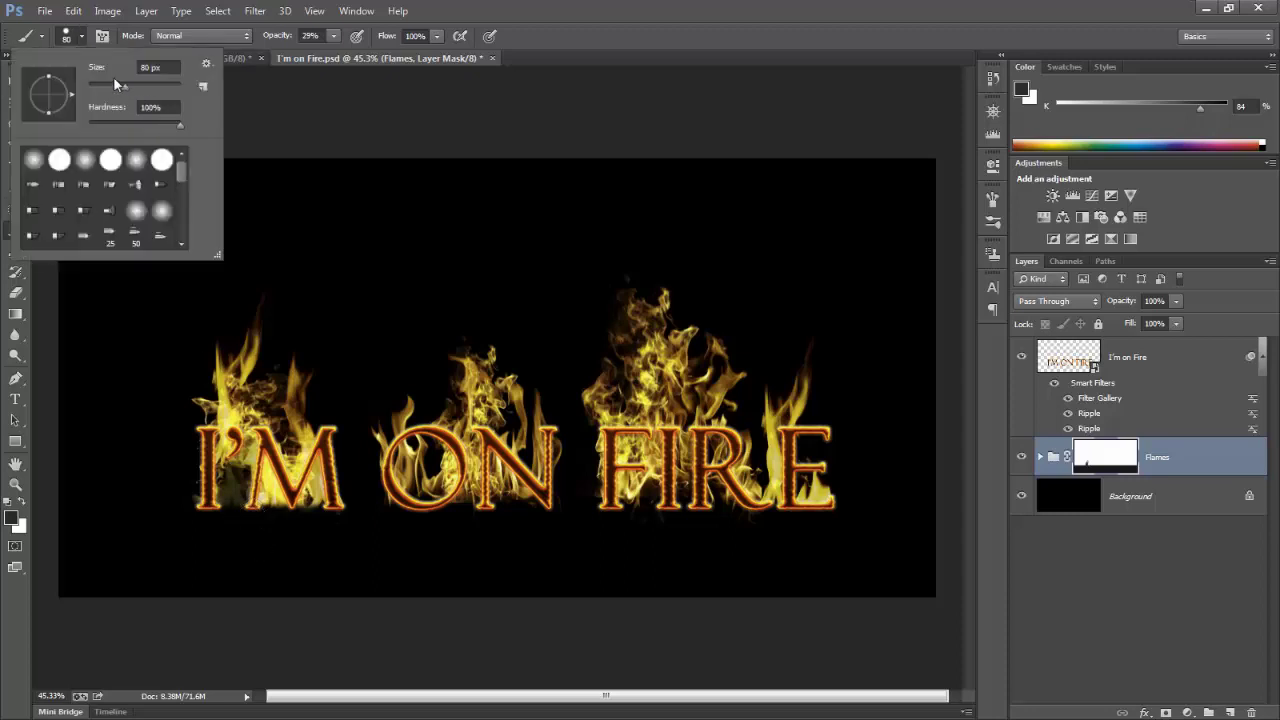
pyautogui.moveTo(121, 89); pyautogui.dragTo(126, 86)
pyautogui.click(95, 158)
pyautogui.click(243, 520)
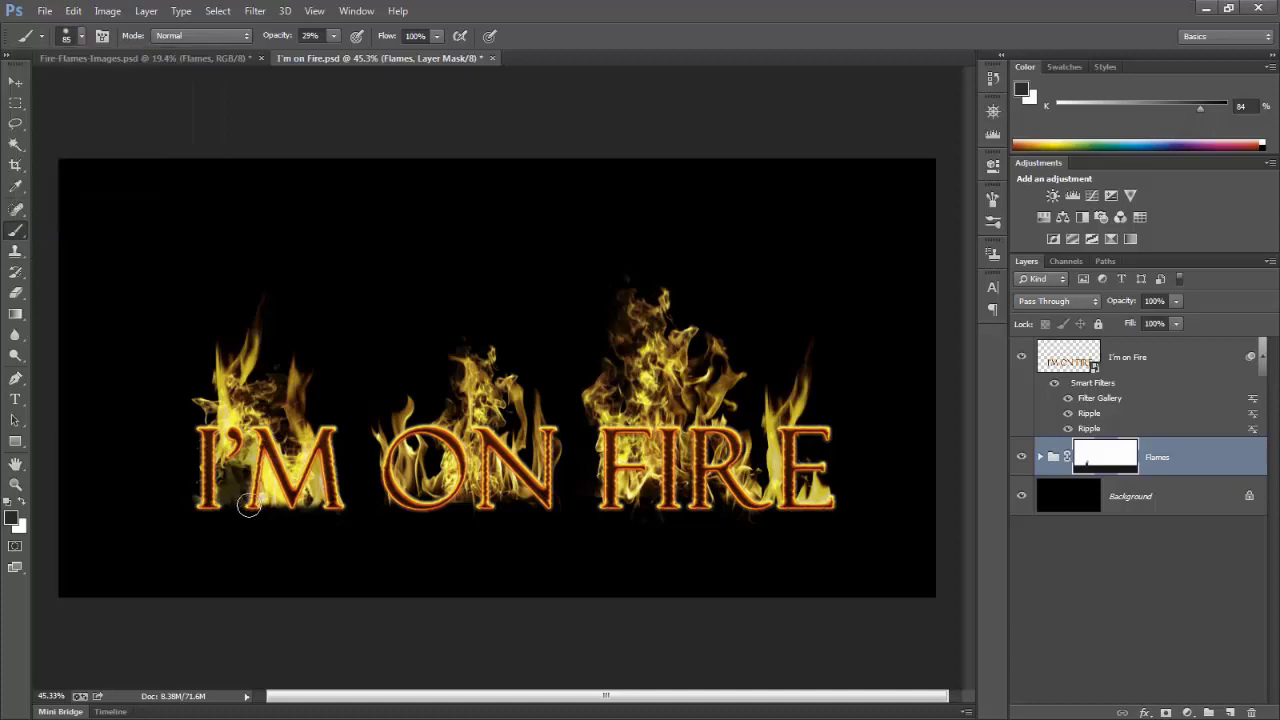
pyautogui.moveTo(255, 473)
pyautogui.mouseDown()
pyautogui.moveTo(280, 523)
pyautogui.moveTo(280, 495)
pyautogui.moveTo(283, 525)
pyautogui.moveTo(286, 509)
pyautogui.moveTo(289, 526)
pyautogui.moveTo(326, 514)
pyautogui.moveTo(309, 517)
pyautogui.mouseUp()
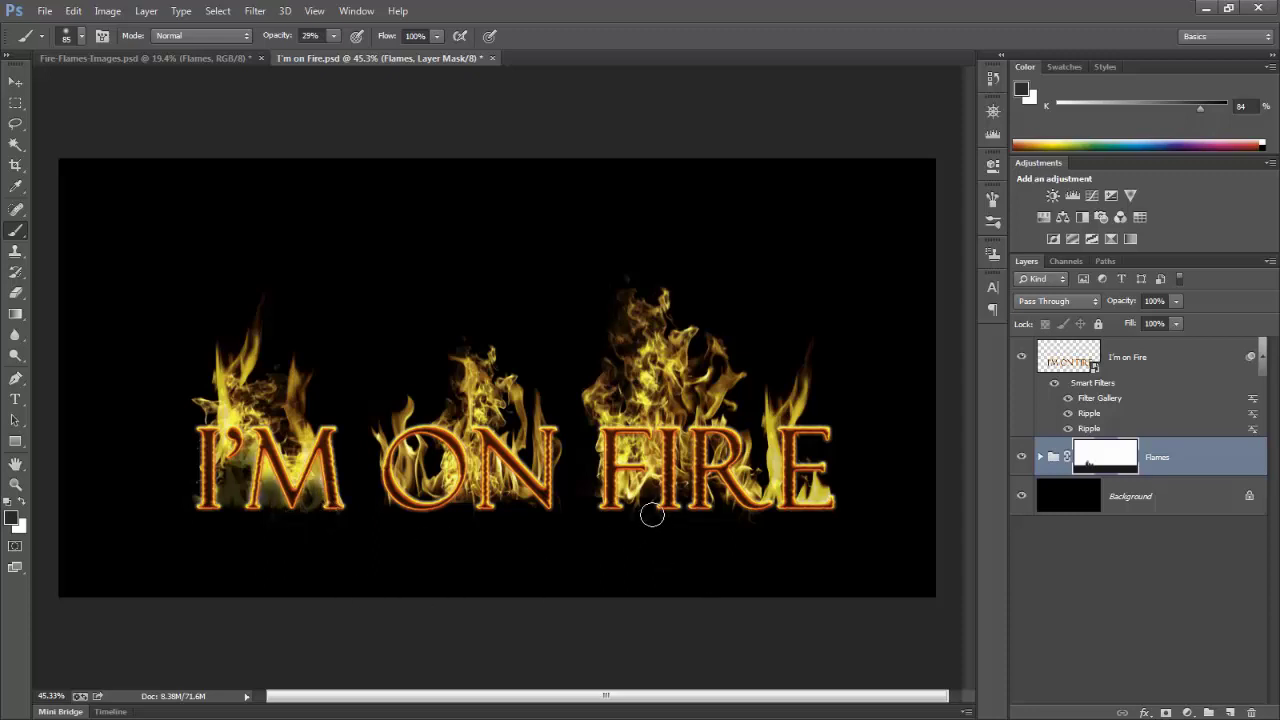
pyautogui.moveTo(651, 517)
pyautogui.mouseDown()
pyautogui.moveTo(646, 503)
pyautogui.moveTo(663, 506)
pyautogui.moveTo(646, 500)
pyautogui.moveTo(654, 508)
pyautogui.moveTo(640, 515)
pyautogui.moveTo(660, 509)
pyautogui.mouseUp()
pyautogui.moveTo(767, 537)
pyautogui.mouseDown()
pyautogui.moveTo(729, 514)
pyautogui.moveTo(759, 535)
pyautogui.mouseUp()
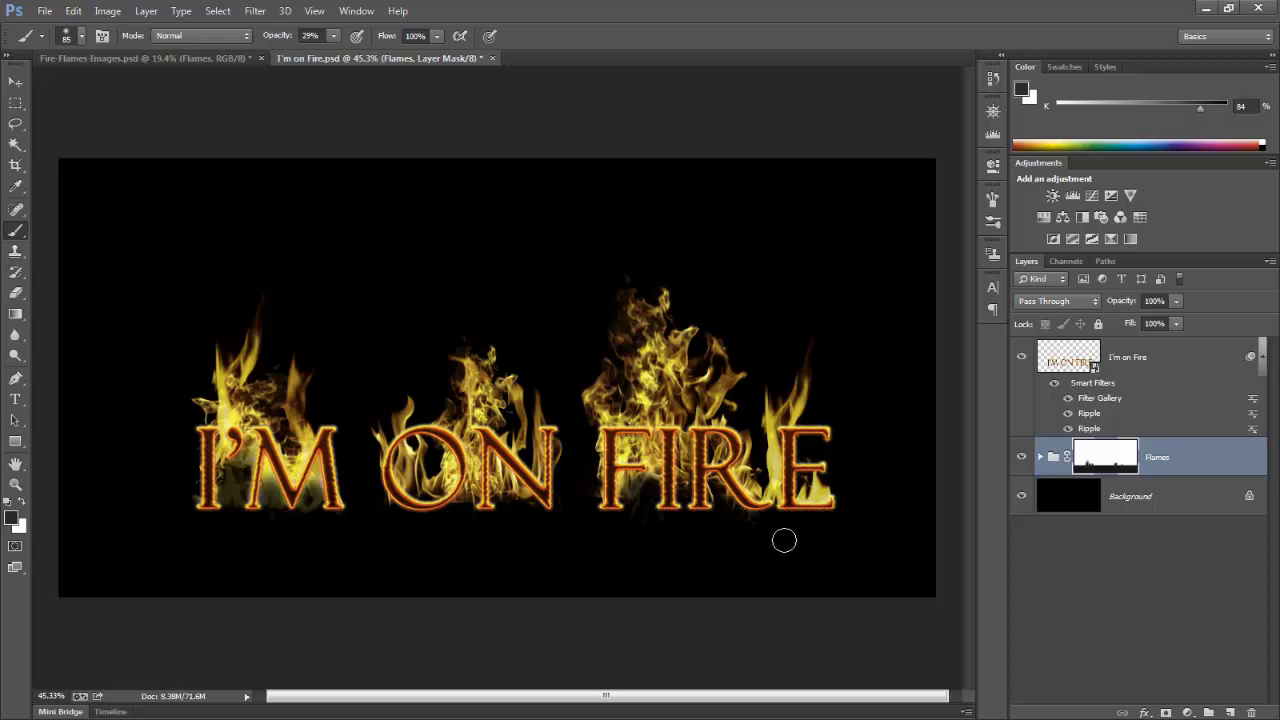
# Raise the brush opacity to 81%
pyautogui.click(333, 35)
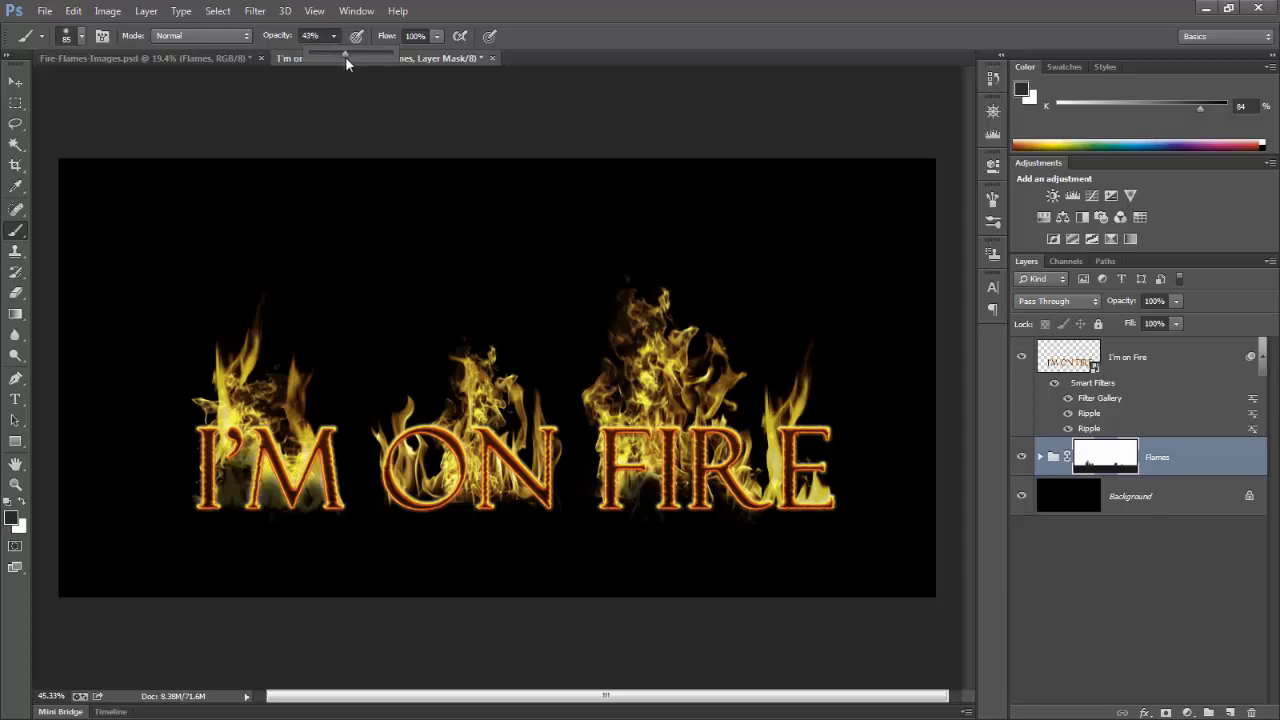
pyautogui.click(656, 540)
pyautogui.press('8')
pyautogui.press('1')
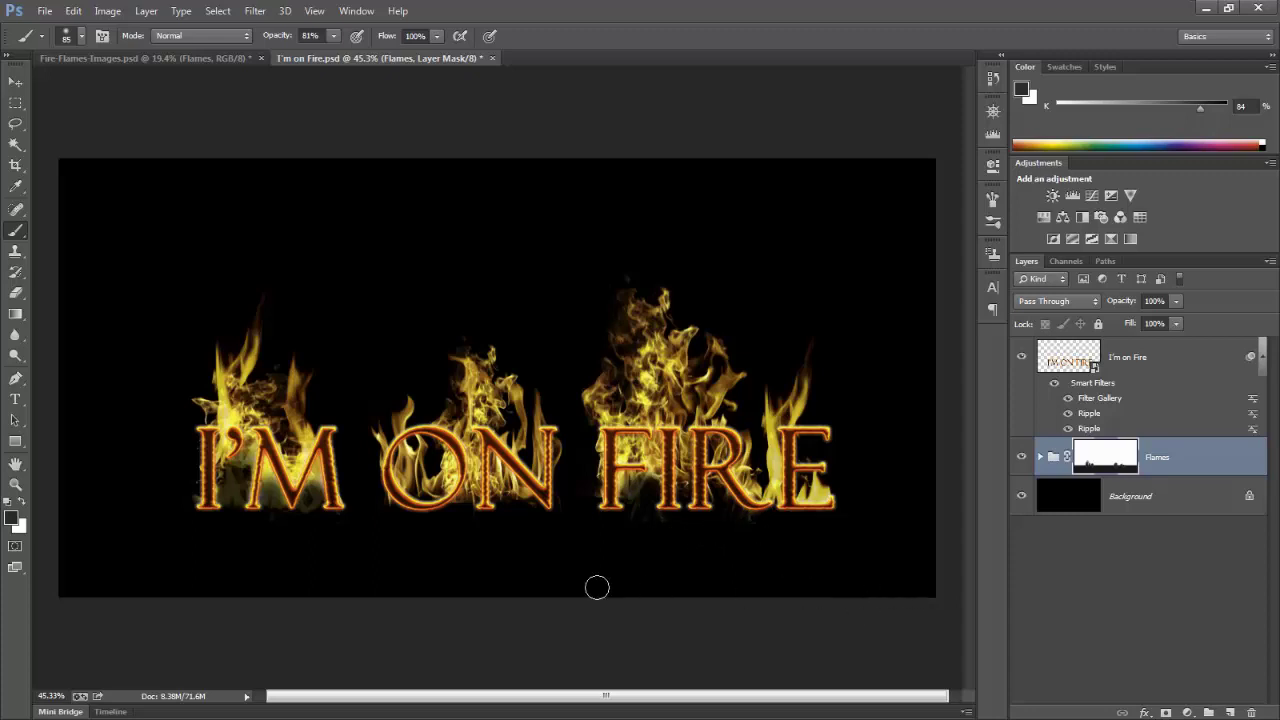
# Set the foreground color to pure black (000000) and the brush opacity to 40%
pyautogui.click(12, 519)
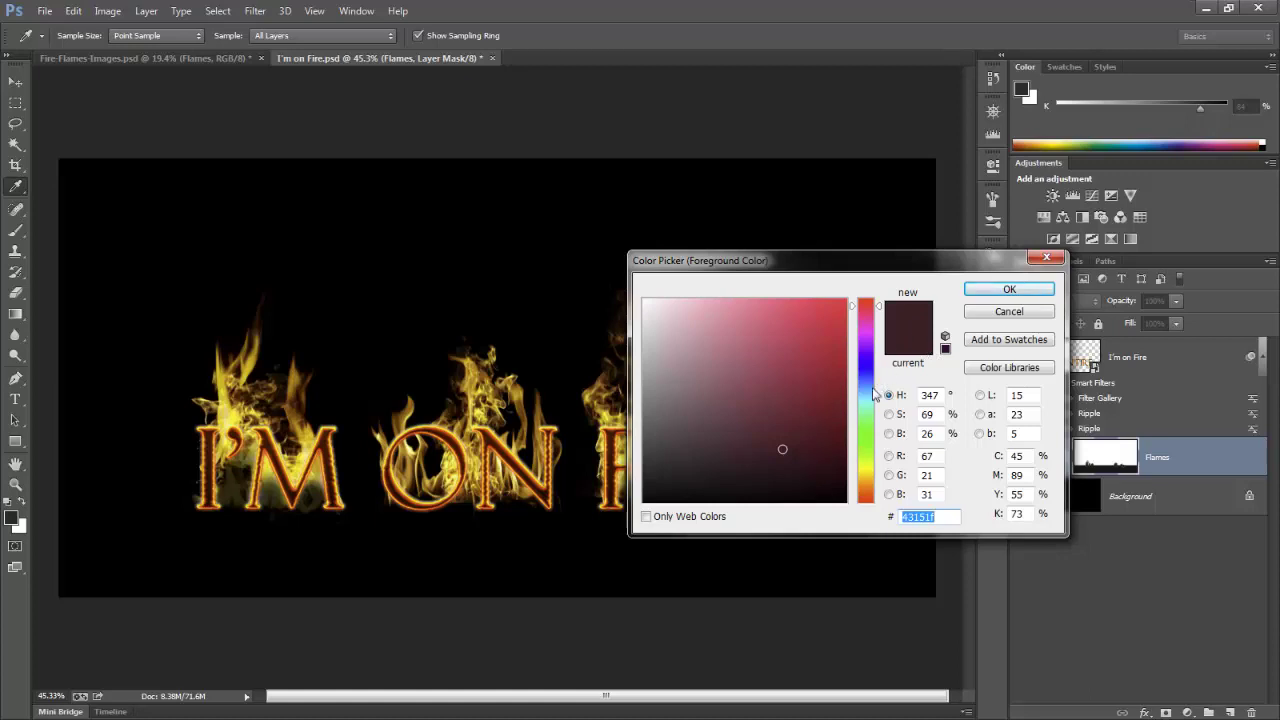
pyautogui.moveTo(785, 463); pyautogui.dragTo(610, 546)
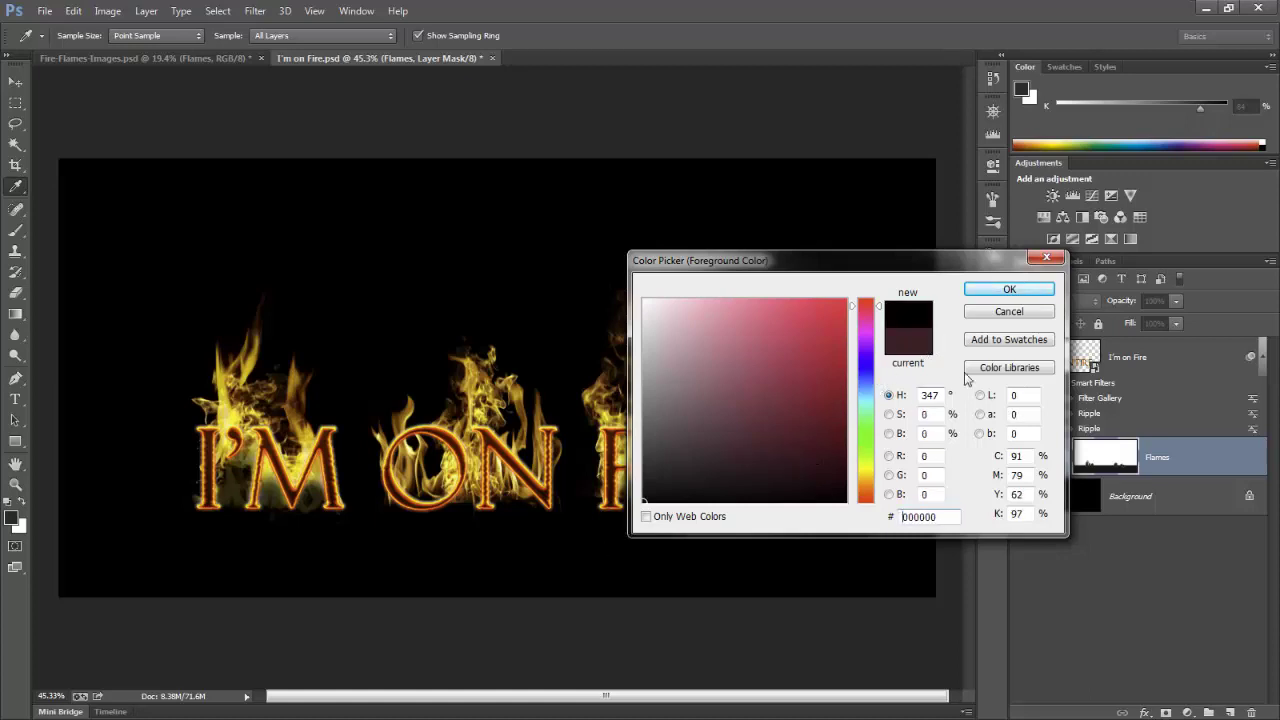
pyautogui.click(1006, 289)
pyautogui.press('b')
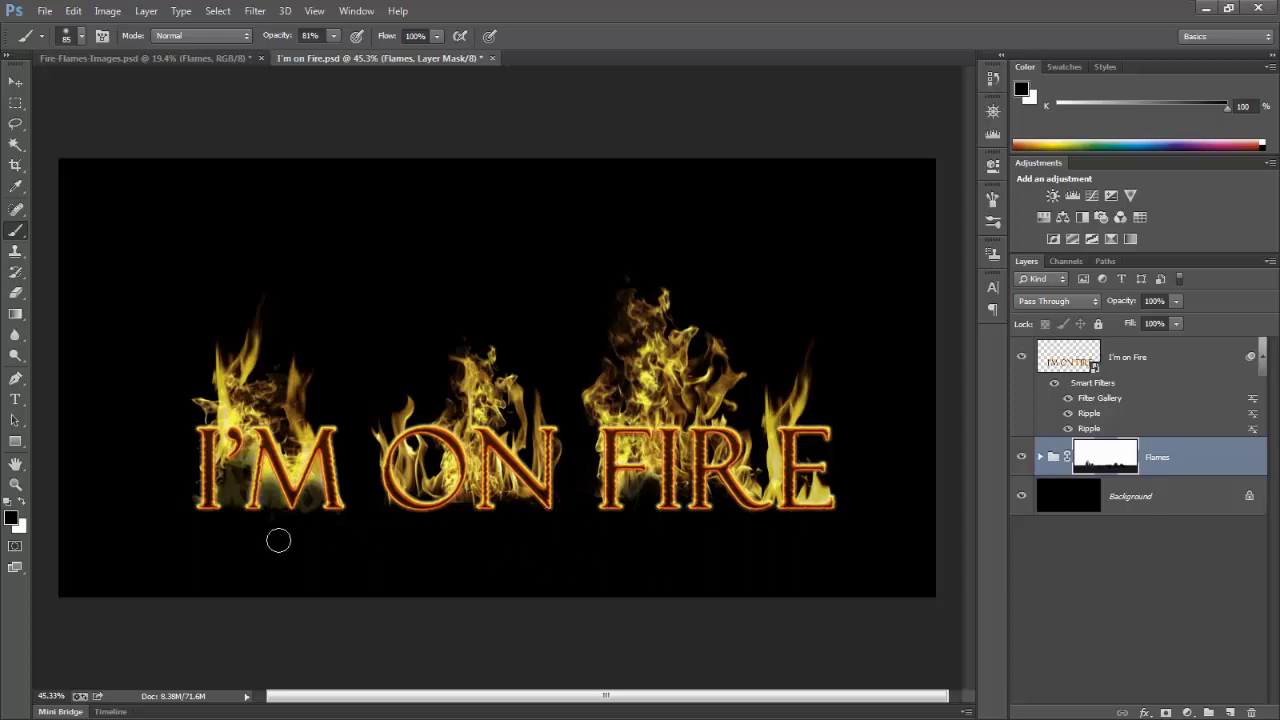
pyautogui.click(335, 37)
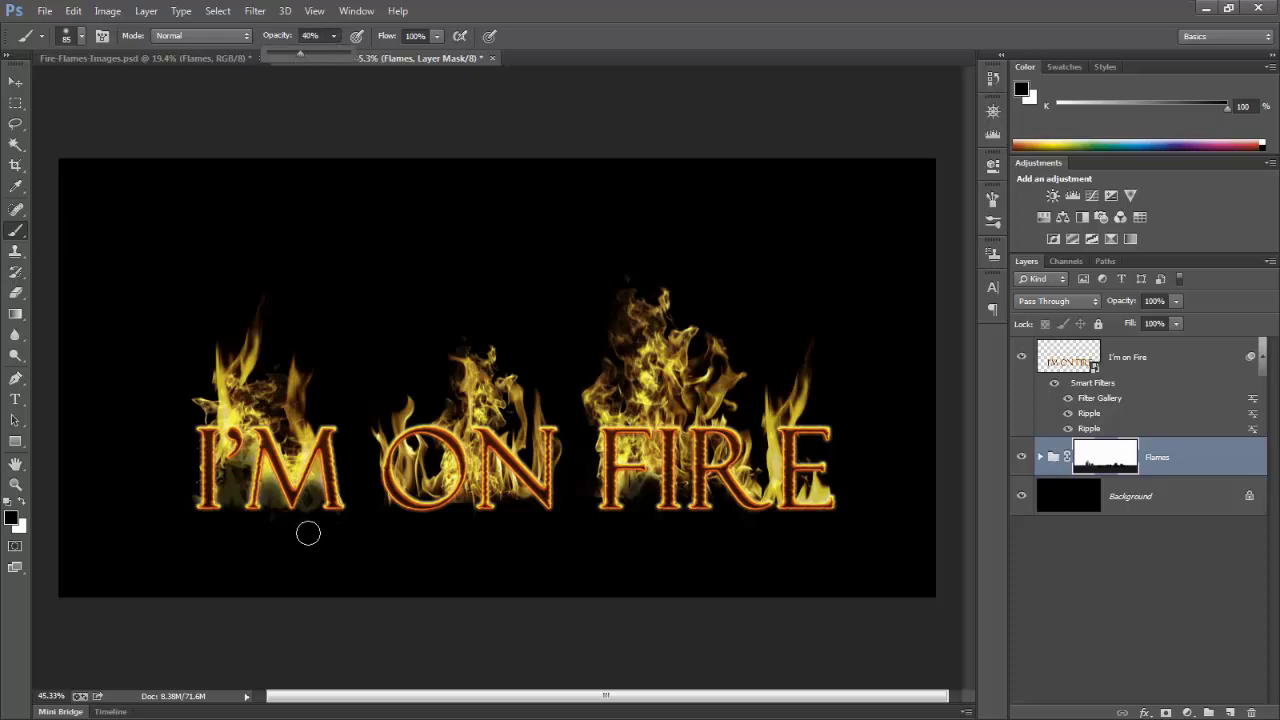
# Paint black on the Flames mask over the flame bases behind I'M, between O and N, behind FI, and inside the O
pyautogui.click(316, 528)
pyautogui.moveTo(326, 518)
pyautogui.mouseDown()
pyautogui.moveTo(300, 543)
pyautogui.moveTo(263, 518)
pyautogui.moveTo(290, 519)
pyautogui.moveTo(285, 509)
pyautogui.moveTo(271, 530)
pyautogui.moveTo(234, 525)
pyautogui.moveTo(254, 510)
pyautogui.moveTo(241, 506)
pyautogui.moveTo(253, 485)
pyautogui.moveTo(244, 531)
pyautogui.moveTo(251, 477)
pyautogui.mouseUp()
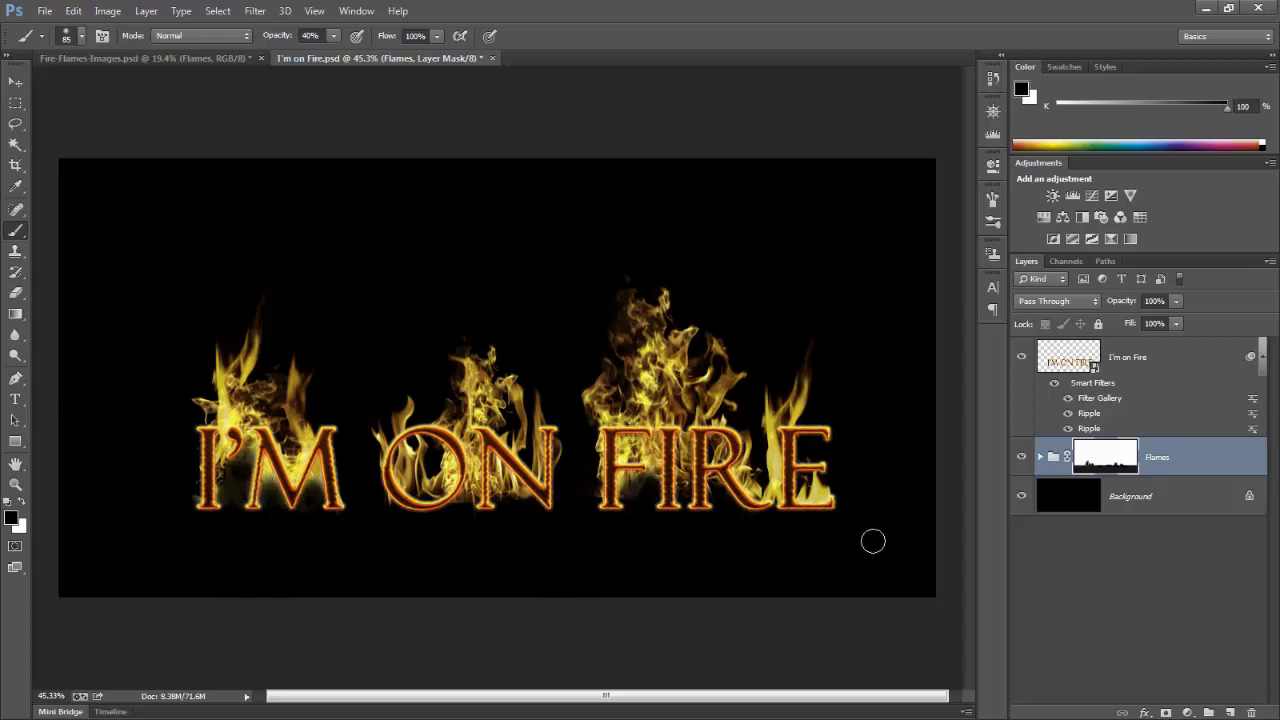
pyautogui.moveTo(480, 508)
pyautogui.mouseDown()
pyautogui.moveTo(485, 487)
pyautogui.moveTo(477, 523)
pyautogui.mouseUp()
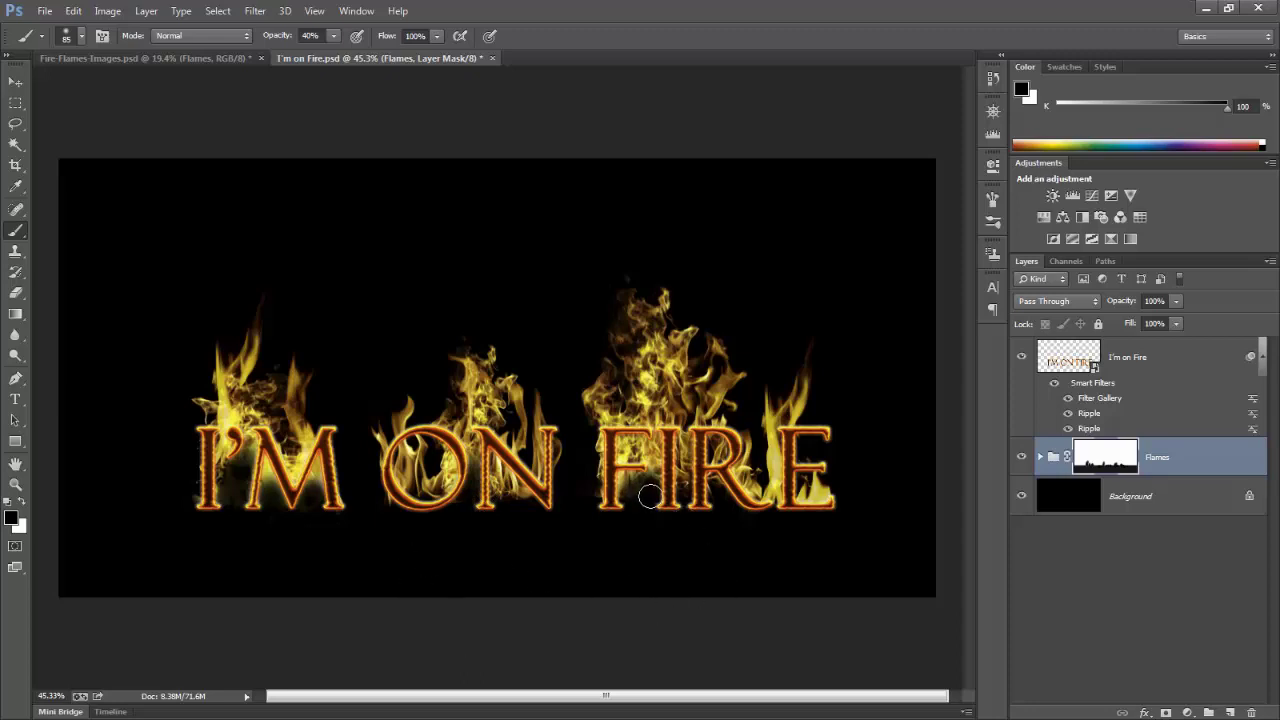
pyautogui.moveTo(657, 470)
pyautogui.mouseDown()
pyautogui.moveTo(652, 502)
pyautogui.moveTo(657, 475)
pyautogui.moveTo(635, 466)
pyautogui.moveTo(714, 472)
pyautogui.moveTo(670, 482)
pyautogui.mouseUp()
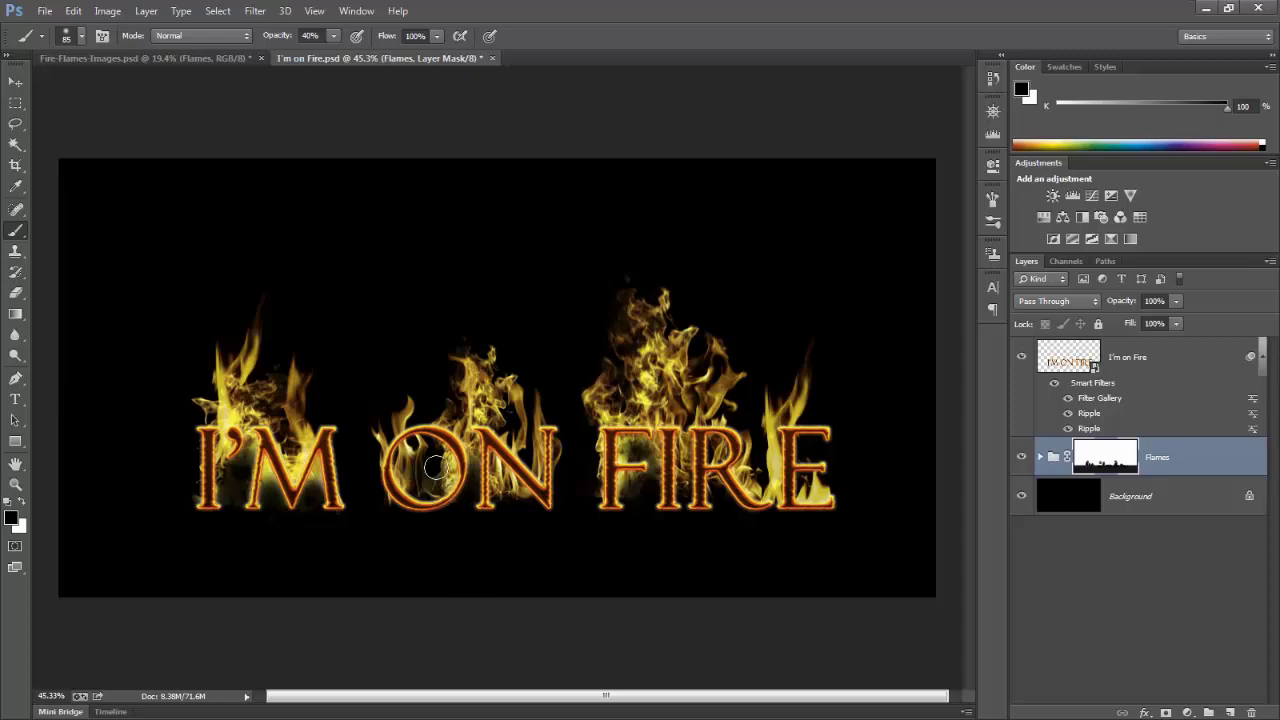
pyautogui.moveTo(431, 471); pyautogui.dragTo(444, 491)
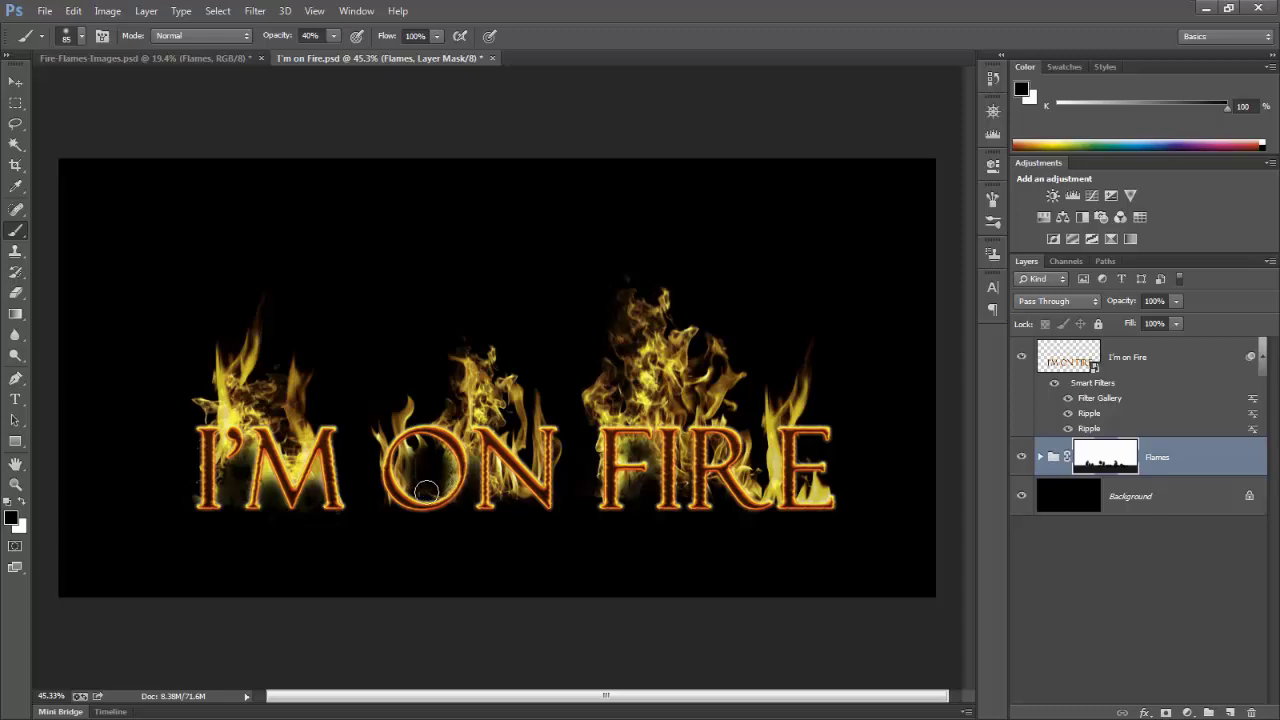
pyautogui.moveTo(427, 479); pyautogui.dragTo(429, 550)
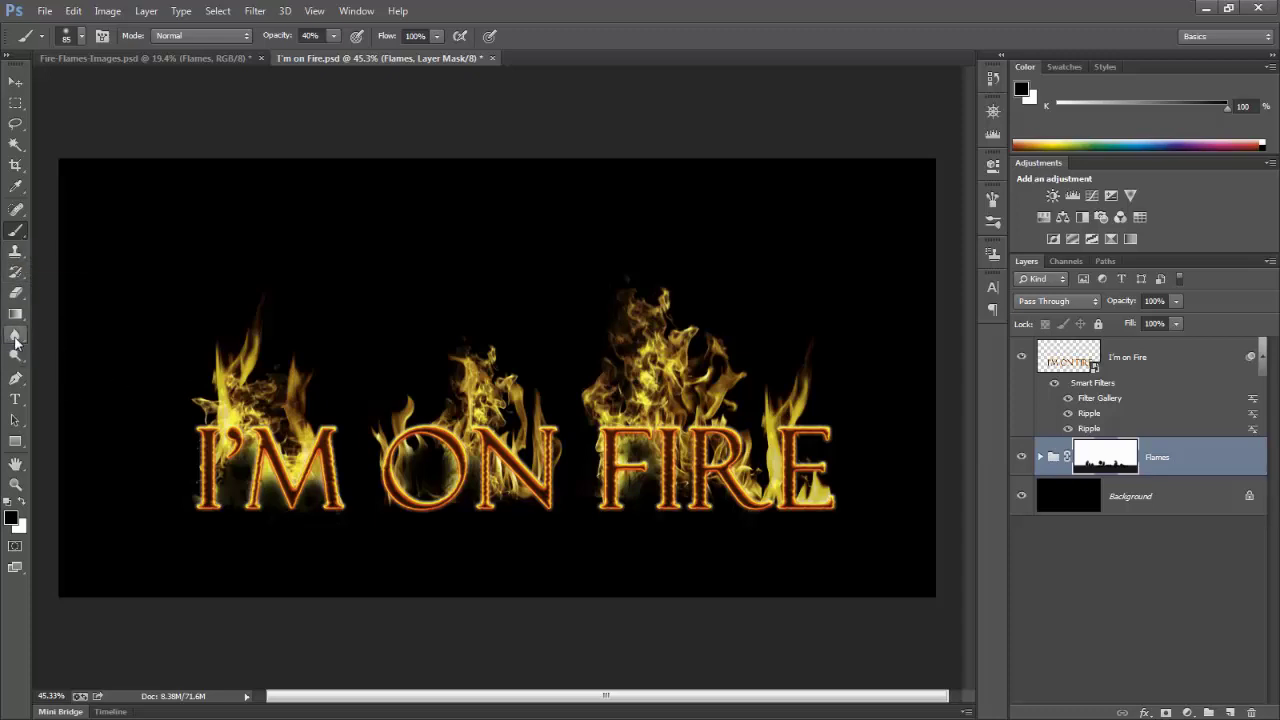
# Use the Smudge tool with a 34 px brush to soften the mask edges at the base of the letters
pyautogui.click(16, 343)
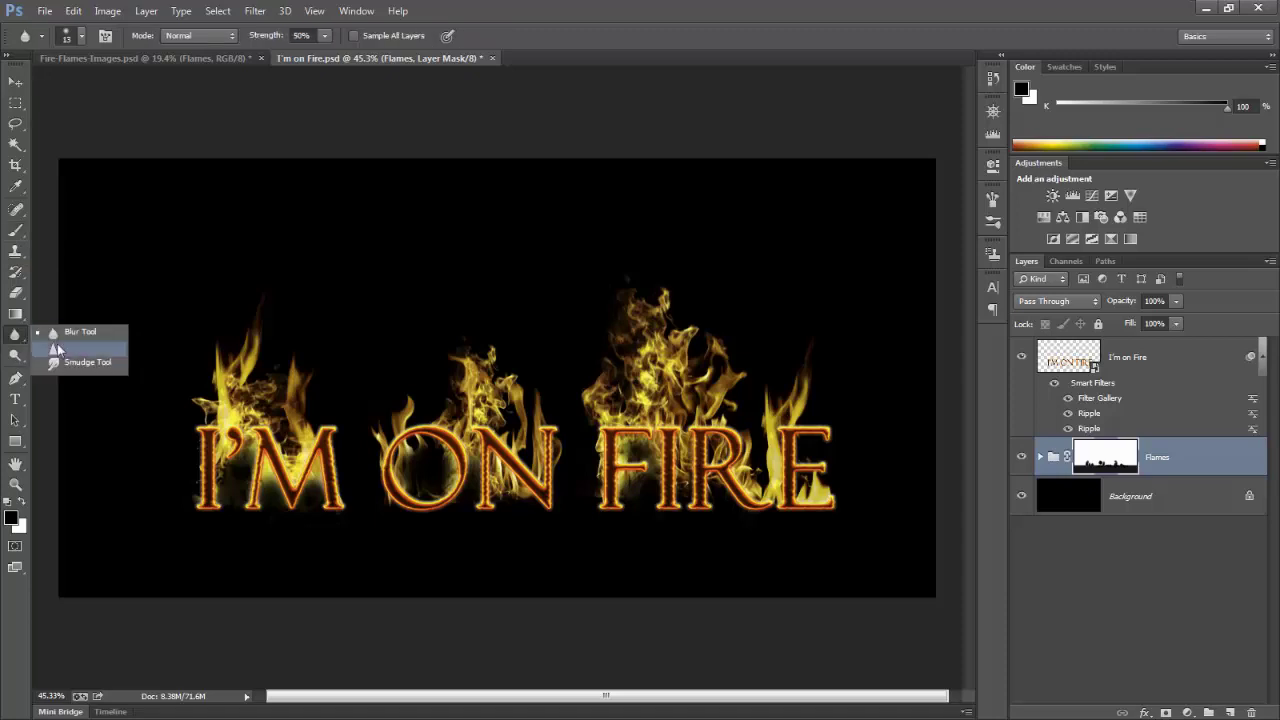
pyautogui.click(89, 362)
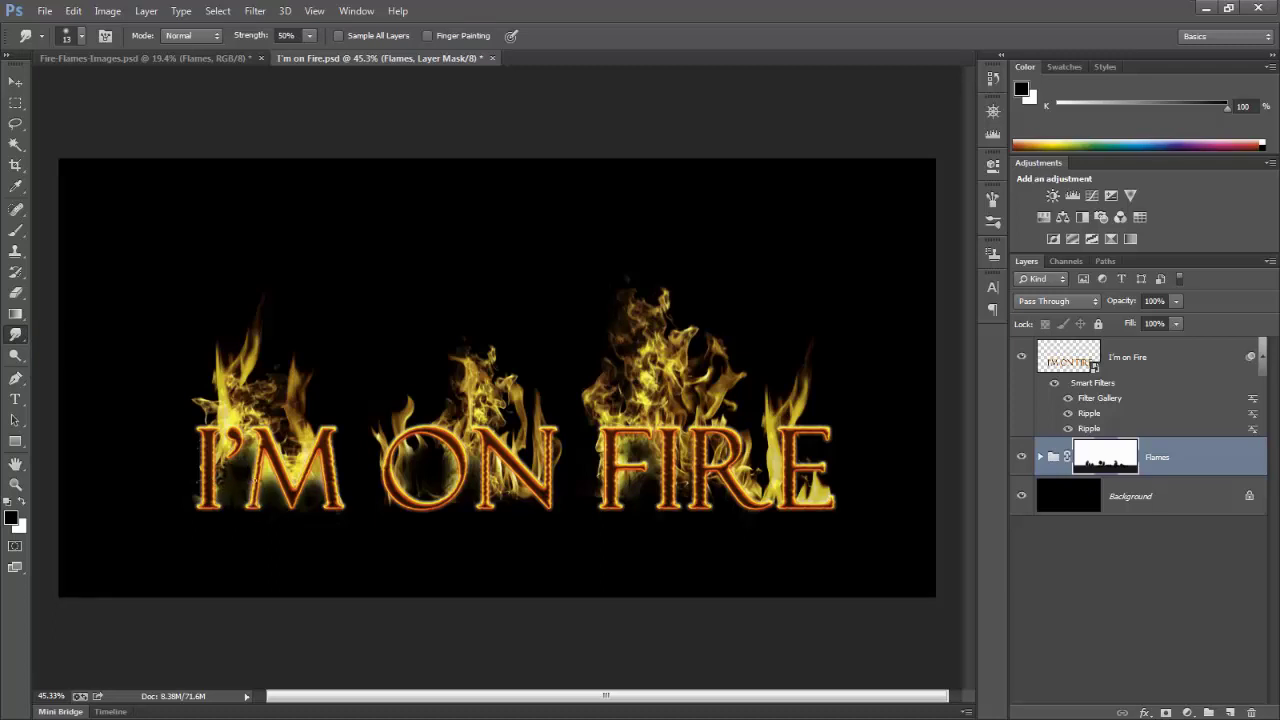
pyautogui.click(80, 36)
pyautogui.moveTo(98, 88); pyautogui.dragTo(104, 93)
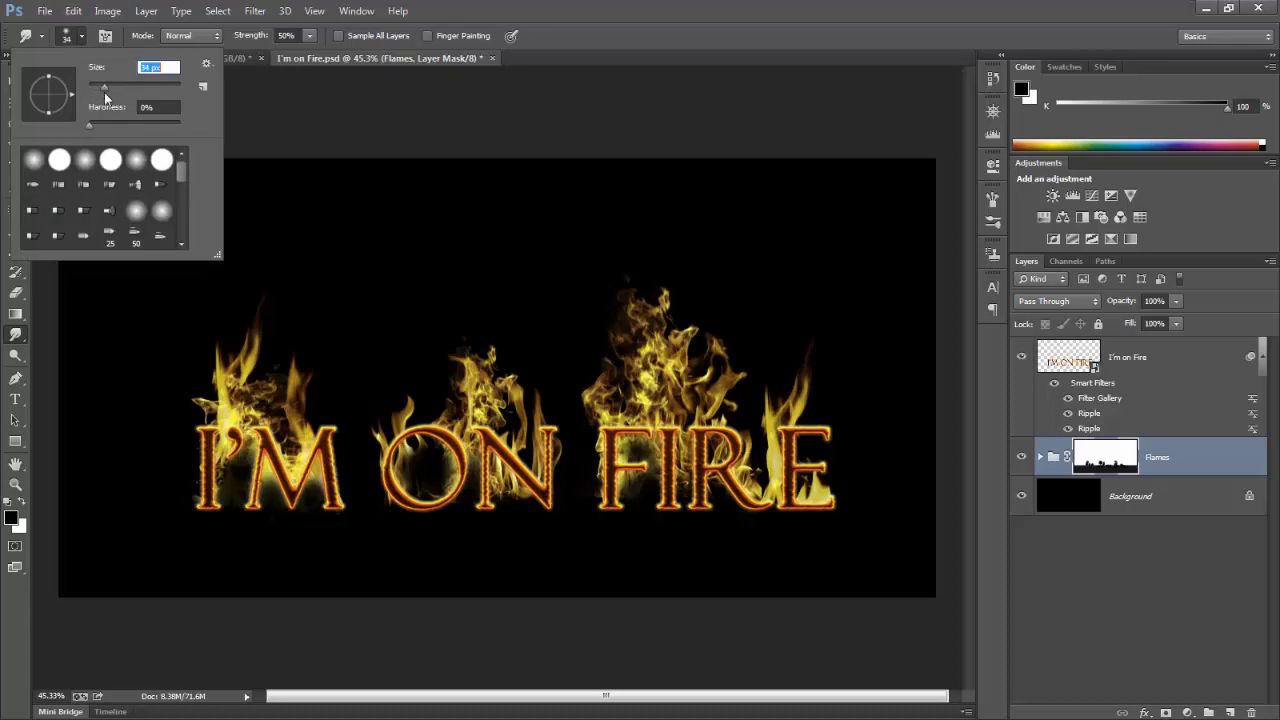
pyautogui.click(217, 487)
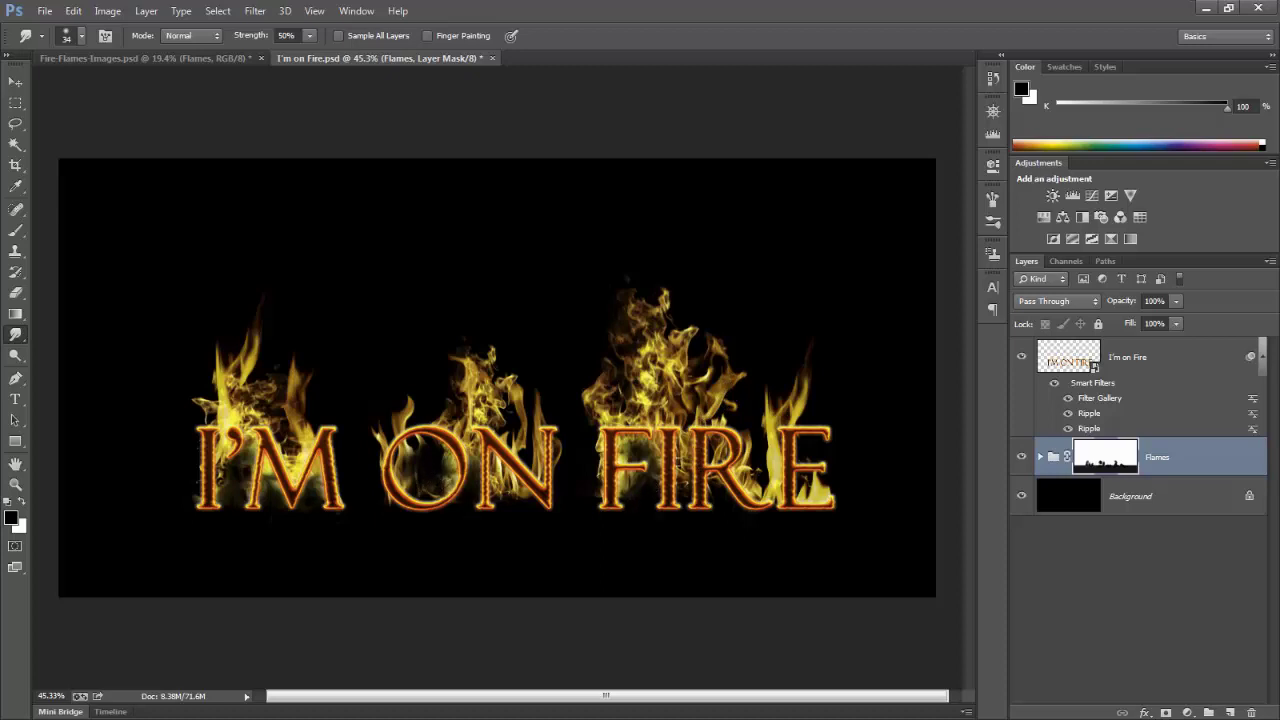
# Switch to the Brush tool and set its size to 75 px
pyautogui.click(14, 231)
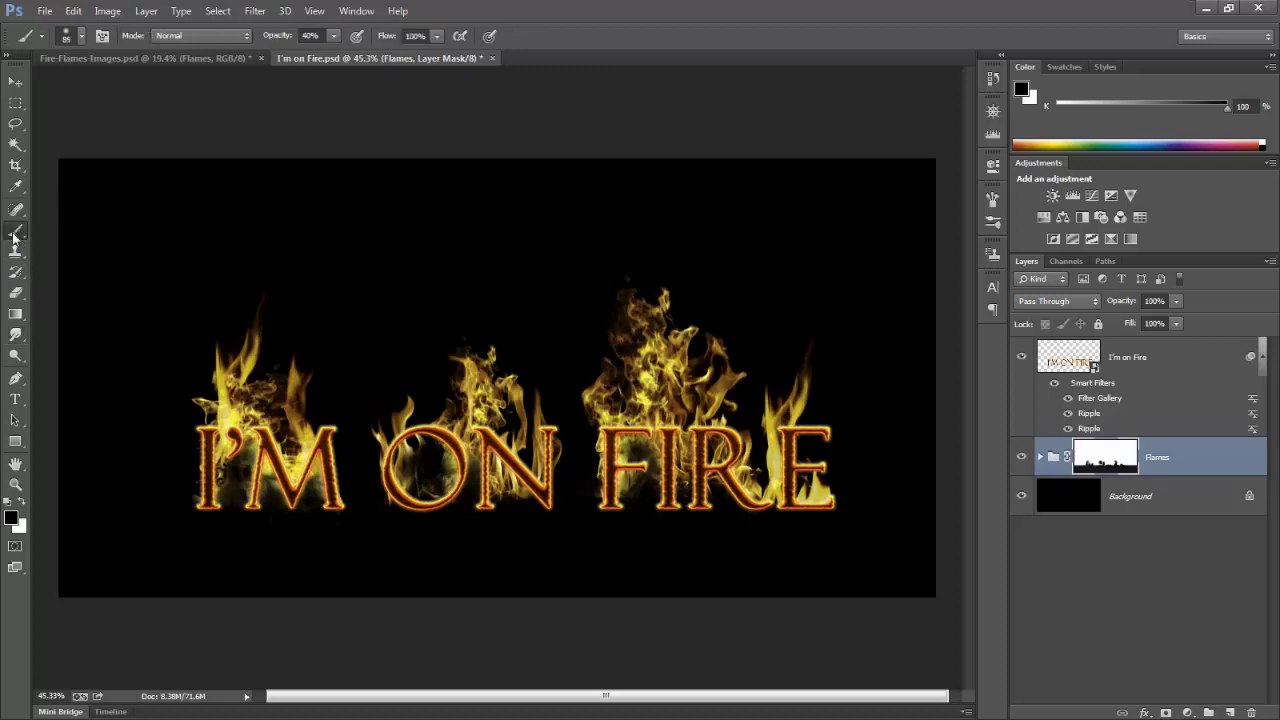
pyautogui.click(84, 36)
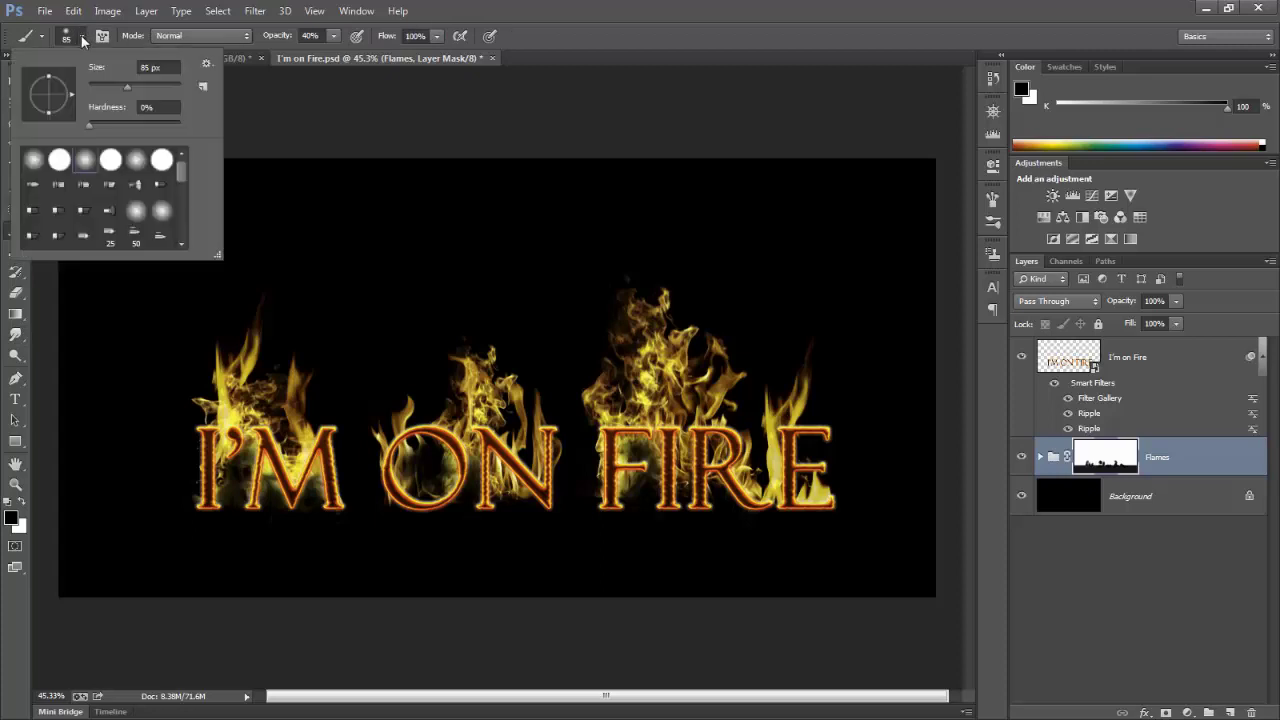
pyautogui.moveTo(118, 90); pyautogui.dragTo(122, 92)
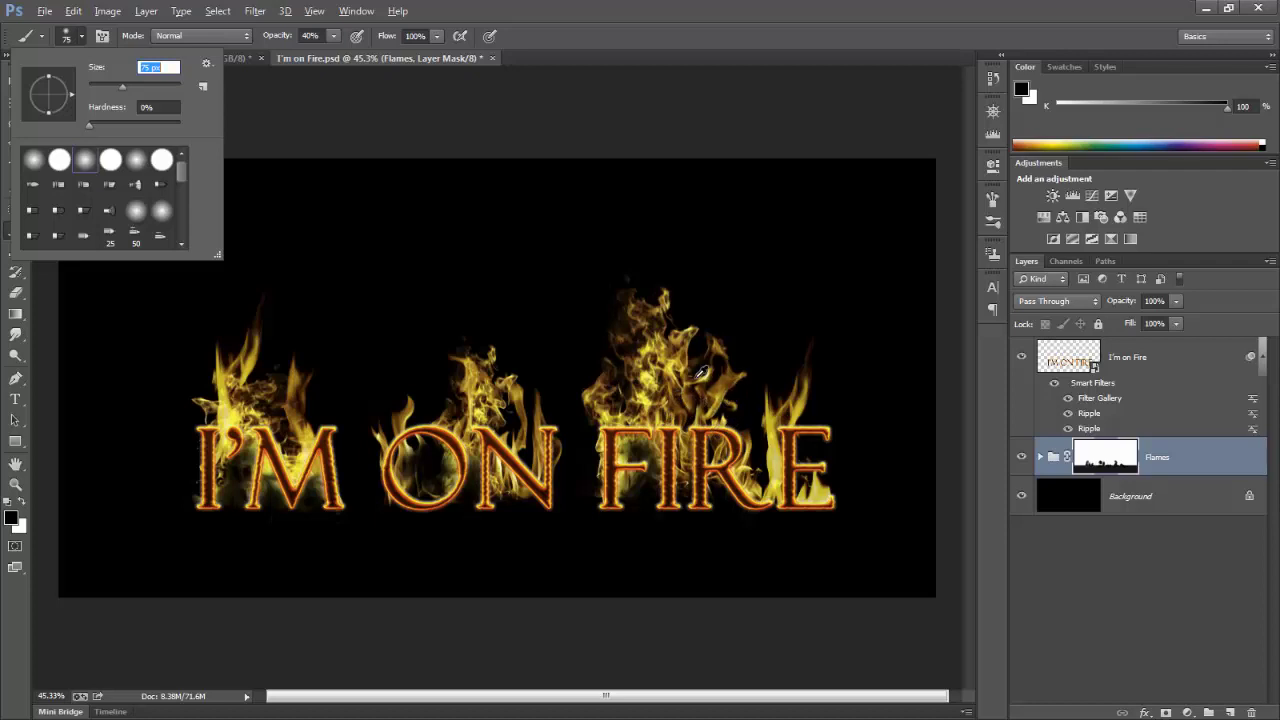
pyautogui.press('Return')
# Try to sample a flame color above FIRE while the Flames mask is active
pyautogui.press('x')
pyautogui.click(700, 365)
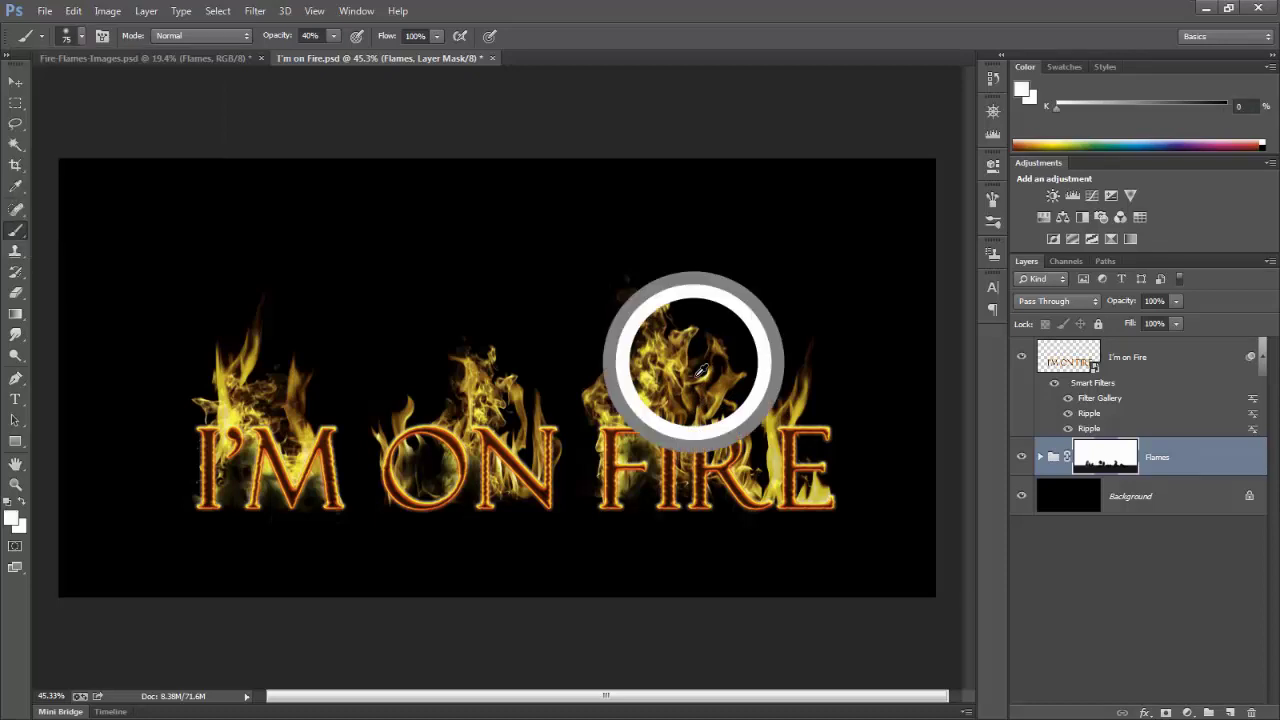
pyautogui.click(700, 365)
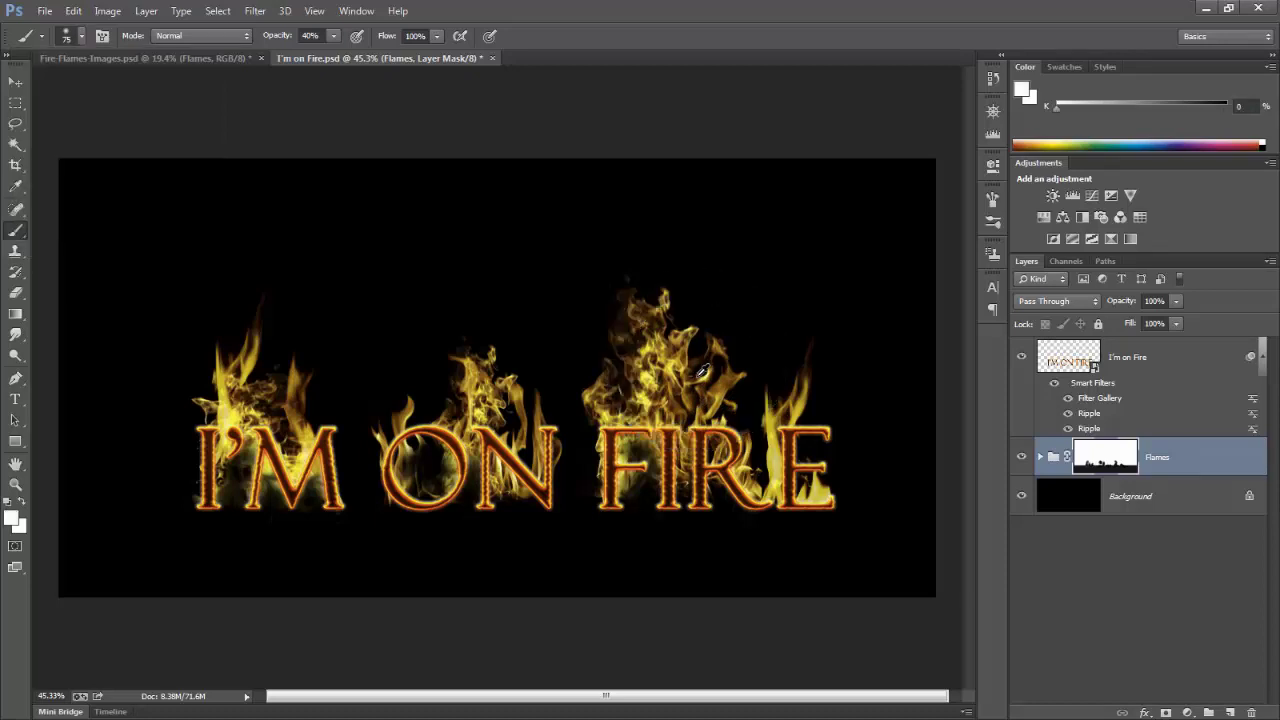
pyautogui.click(701, 370)
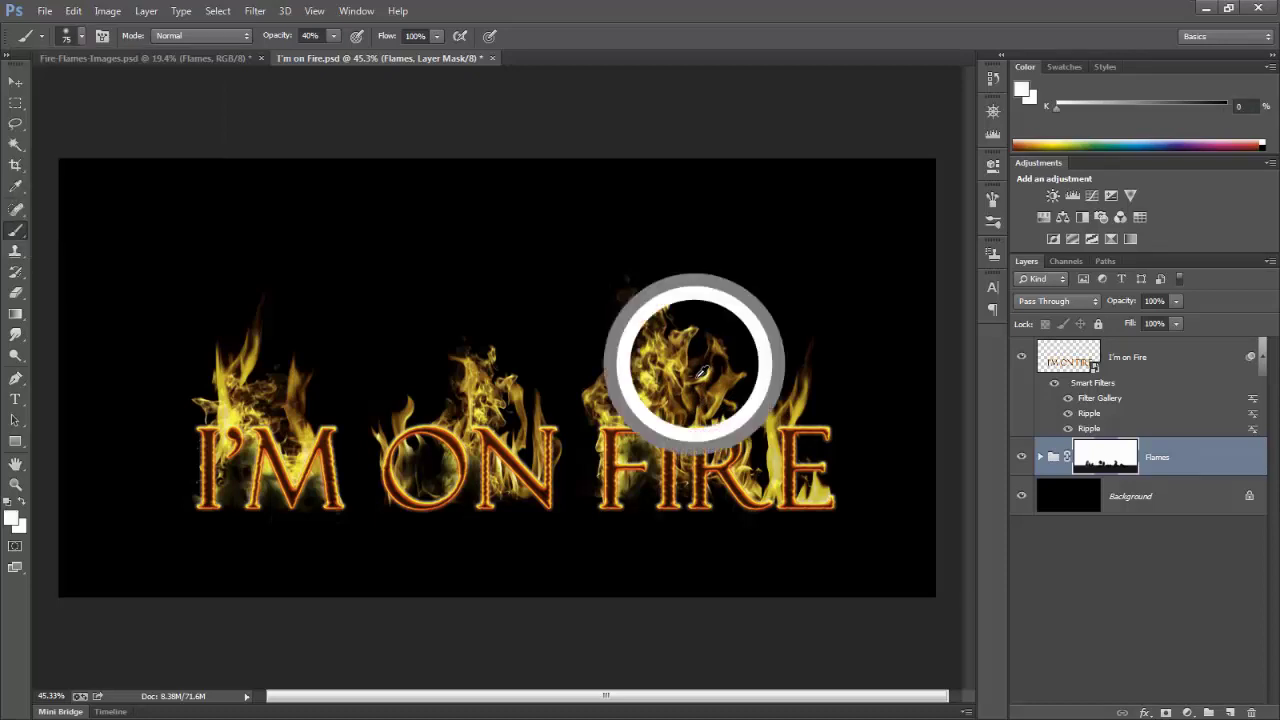
# Expand the Flames group, select Layer 6 and sample dark brown (84, 32, 0) from the flame above FIRE
pyautogui.click(1041, 457)
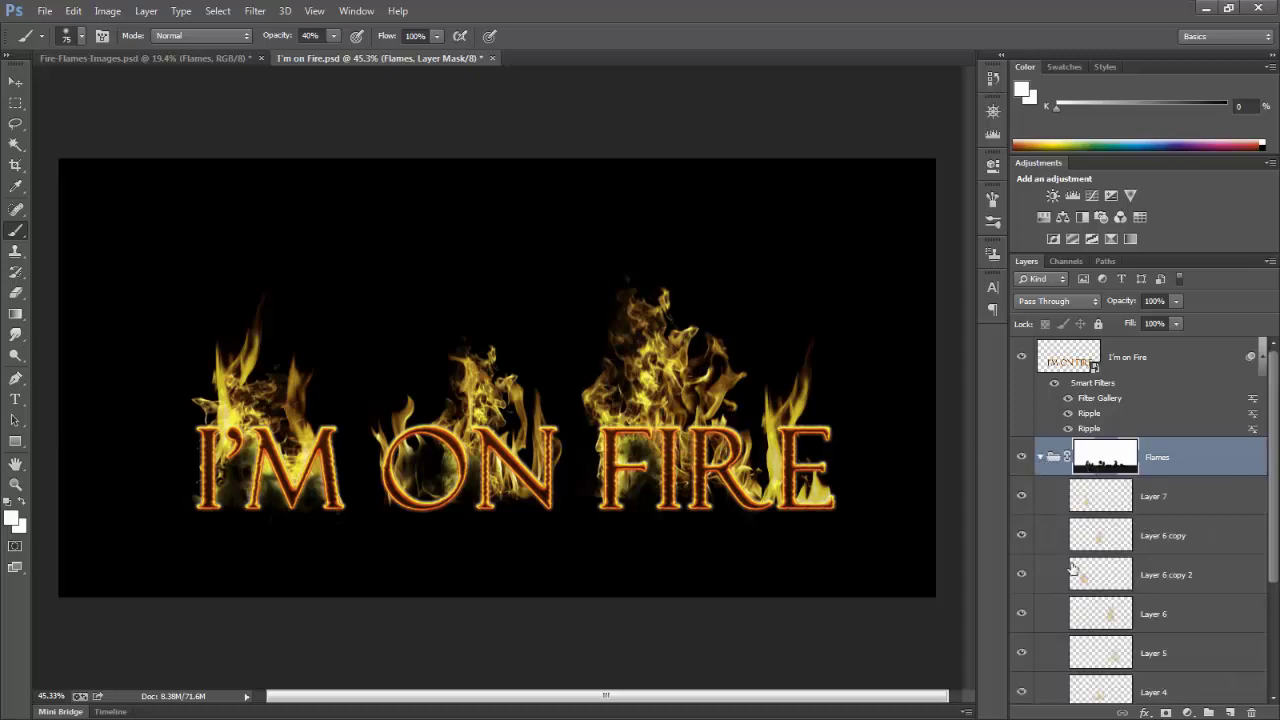
pyautogui.click(1166, 614)
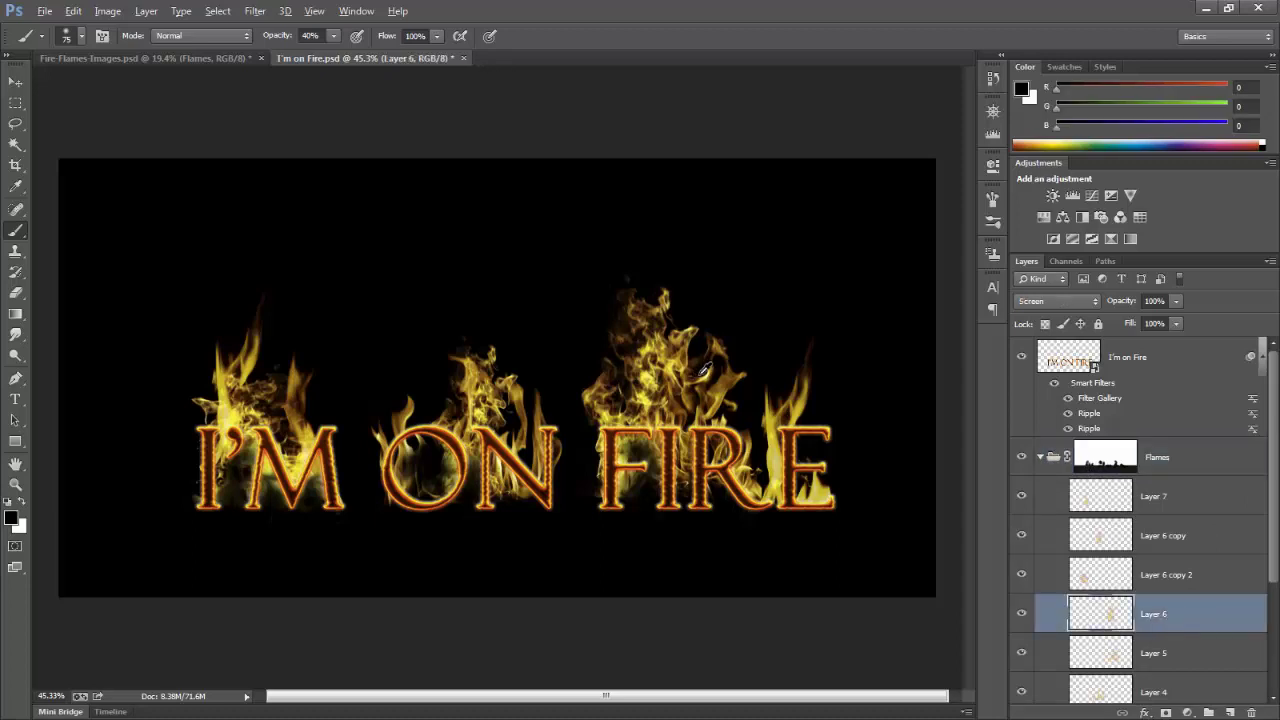
pyautogui.keyDown('alt'); pyautogui.click(701, 371); pyautogui.keyUp('alt')
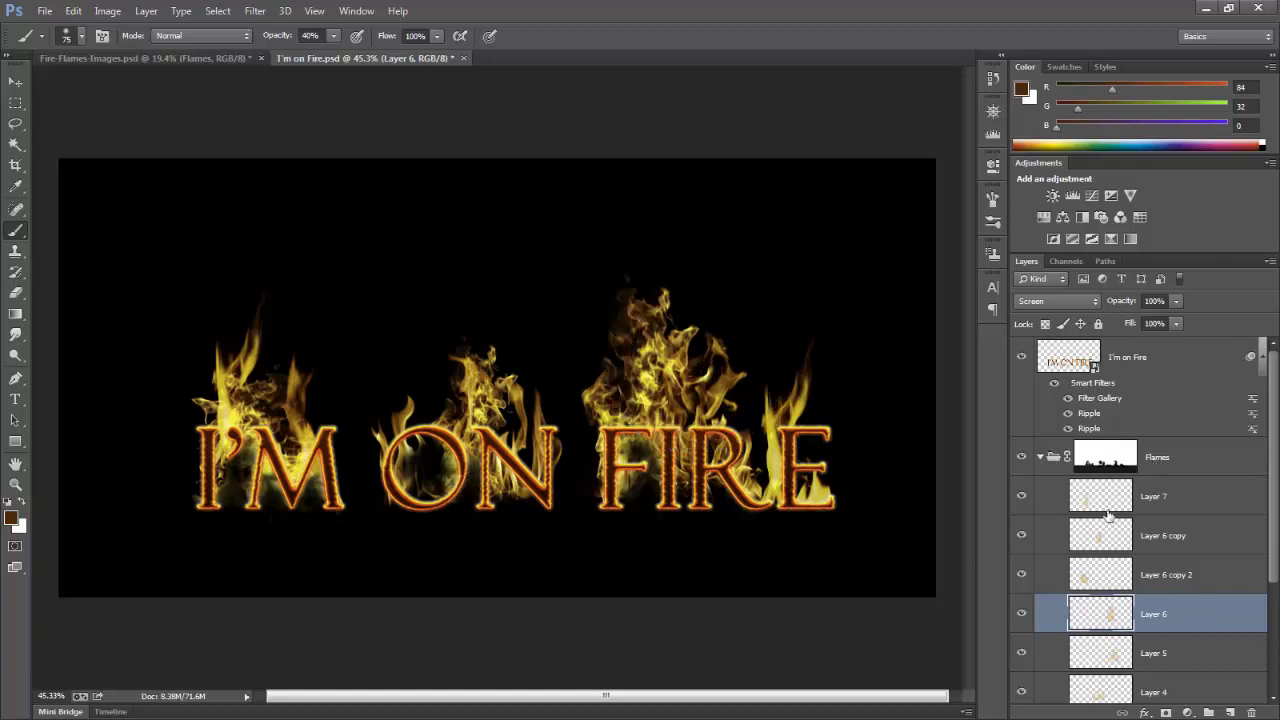
# Add a new layer above Layer 7 in the Flames group and name it redness
pyautogui.click(1182, 499)
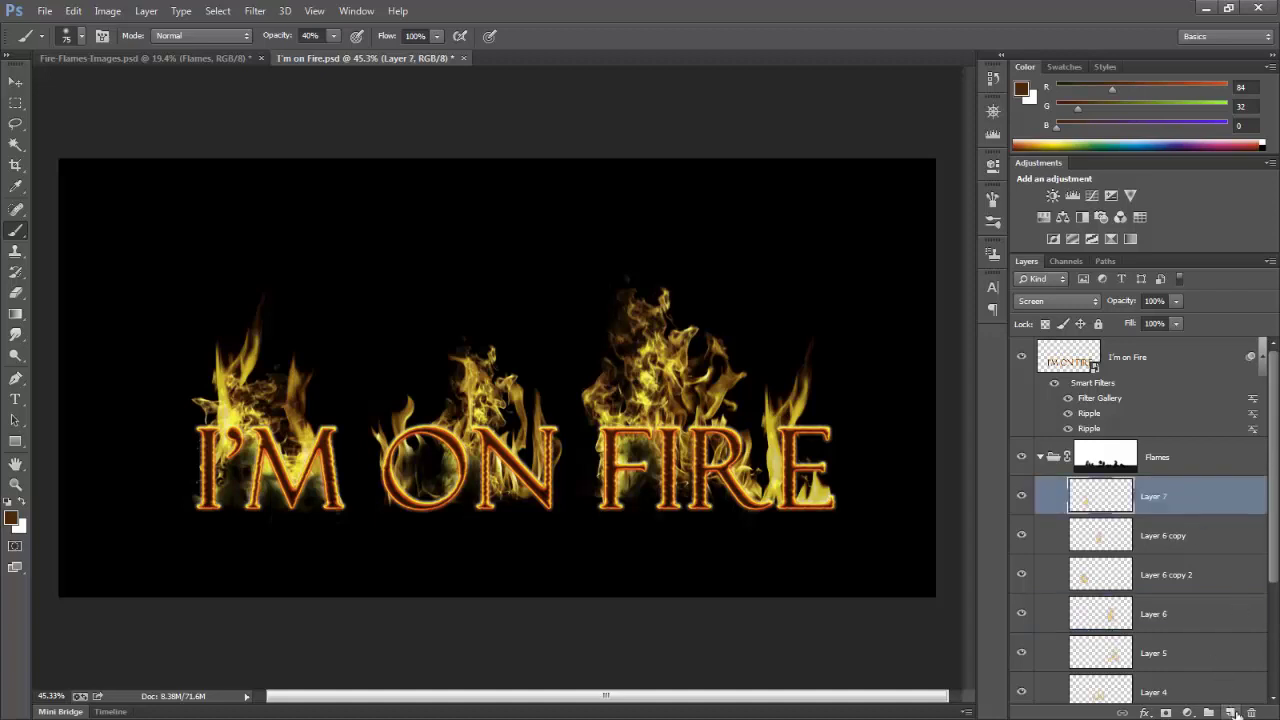
pyautogui.click(1231, 712)
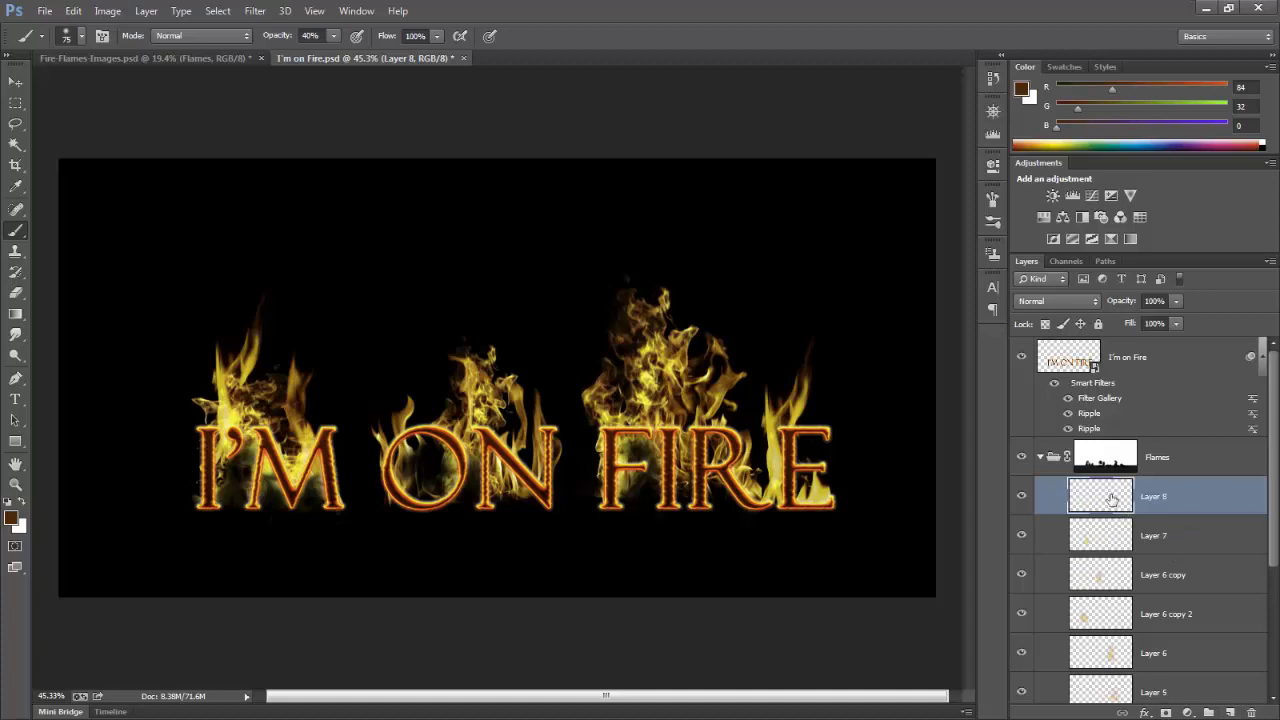
pyautogui.doubleClick(1157, 497)
pyautogui.write('redness')
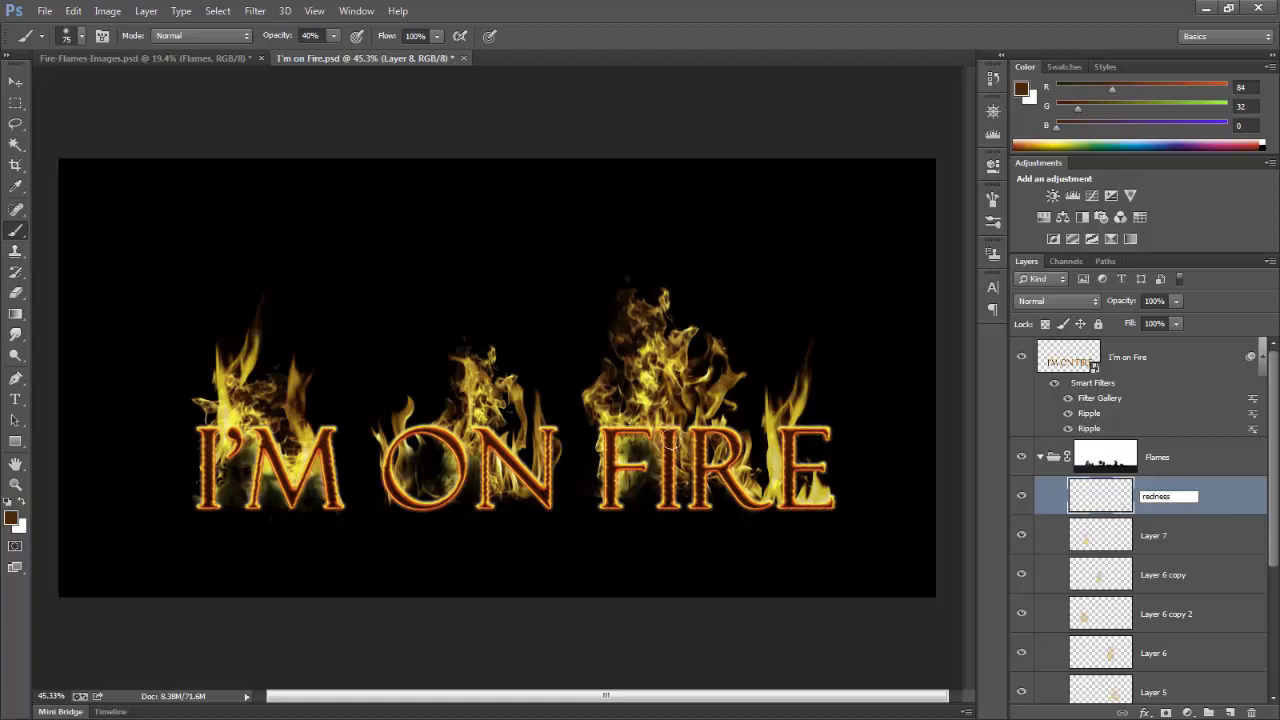
pyautogui.press('Return')
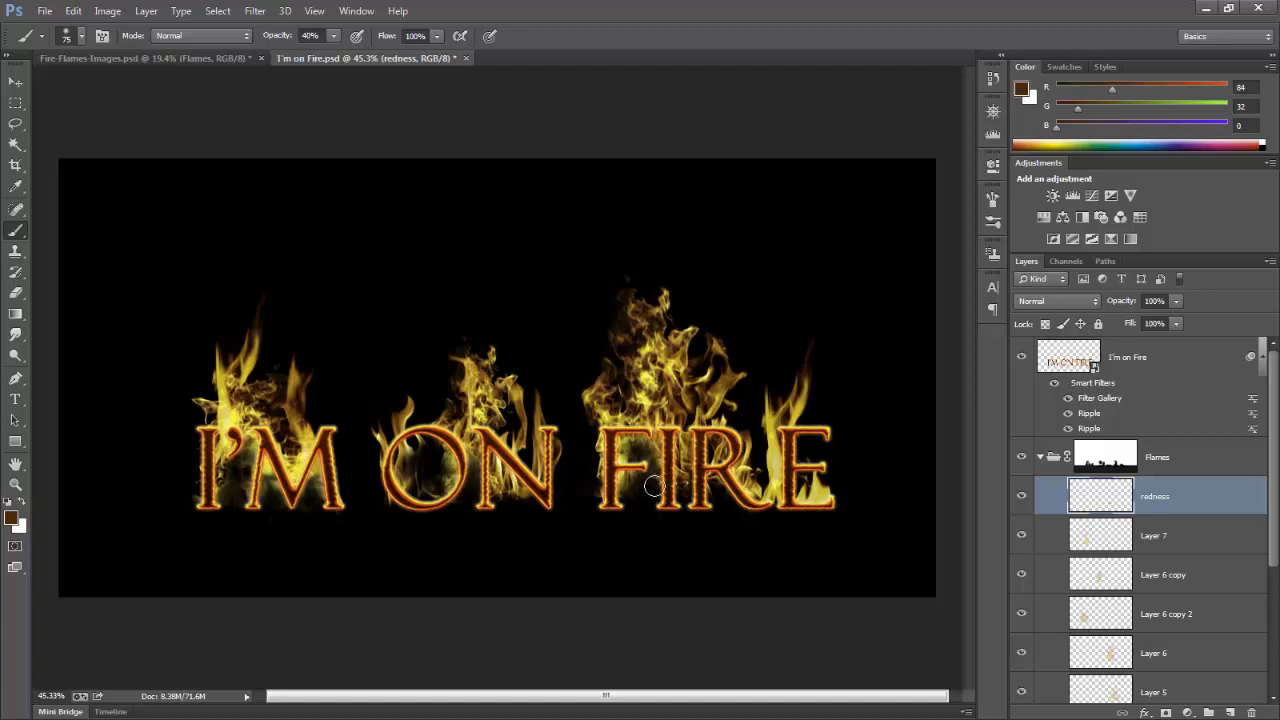
# Paint the sampled brown on the redness layer around the bases of the letters, raising the brush opacity to 100%
pyautogui.moveTo(667, 503)
pyautogui.mouseDown()
pyautogui.moveTo(661, 487)
pyautogui.moveTo(622, 505)
pyautogui.moveTo(660, 488)
pyautogui.moveTo(706, 506)
pyautogui.mouseUp()
pyautogui.moveTo(540, 510)
pyautogui.mouseDown()
pyautogui.moveTo(424, 497)
pyautogui.moveTo(431, 455)
pyautogui.moveTo(435, 482)
pyautogui.moveTo(458, 469)
pyautogui.moveTo(446, 490)
pyautogui.moveTo(230, 506)
pyautogui.moveTo(244, 486)
pyautogui.moveTo(273, 499)
pyautogui.moveTo(322, 460)
pyautogui.moveTo(313, 501)
pyautogui.moveTo(266, 508)
pyautogui.moveTo(279, 494)
pyautogui.moveTo(315, 501)
pyautogui.mouseUp()
pyautogui.click(335, 35)
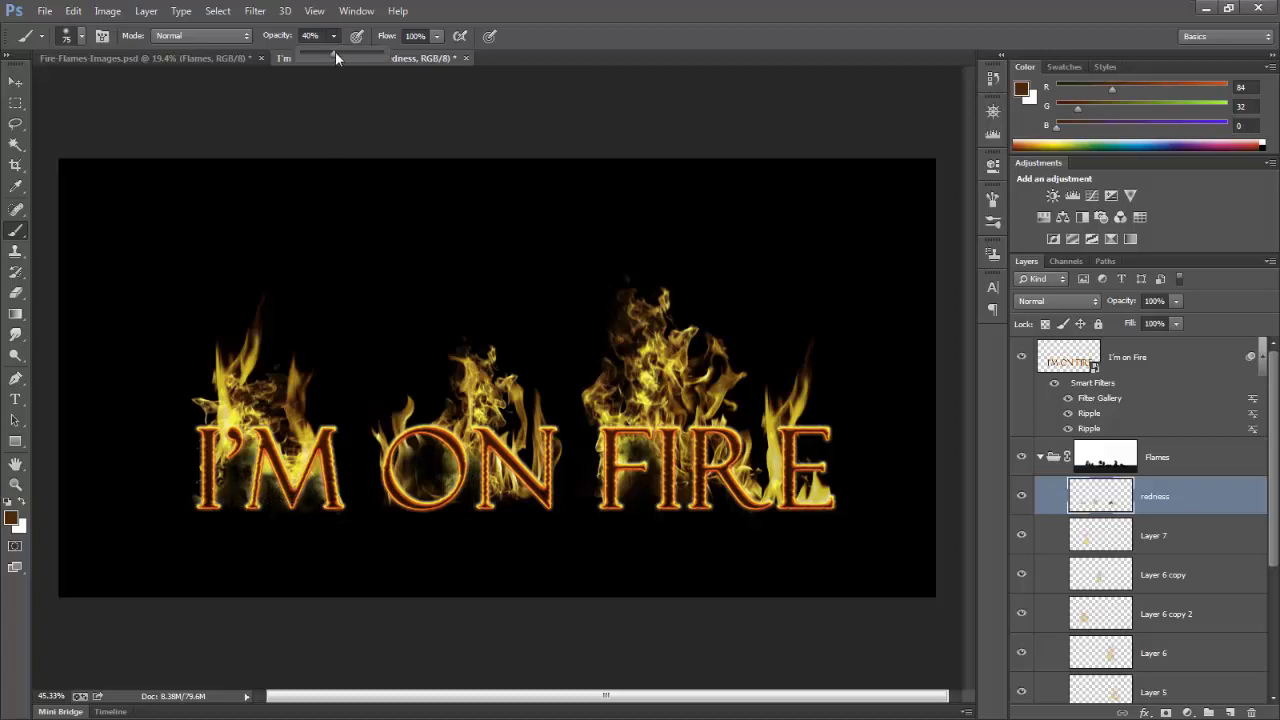
pyautogui.click(230, 498)
pyautogui.moveTo(245, 478)
pyautogui.mouseDown()
pyautogui.moveTo(257, 511)
pyautogui.moveTo(267, 499)
pyautogui.moveTo(281, 517)
pyautogui.moveTo(278, 481)
pyautogui.moveTo(270, 507)
pyautogui.moveTo(298, 520)
pyautogui.moveTo(337, 509)
pyautogui.mouseUp()
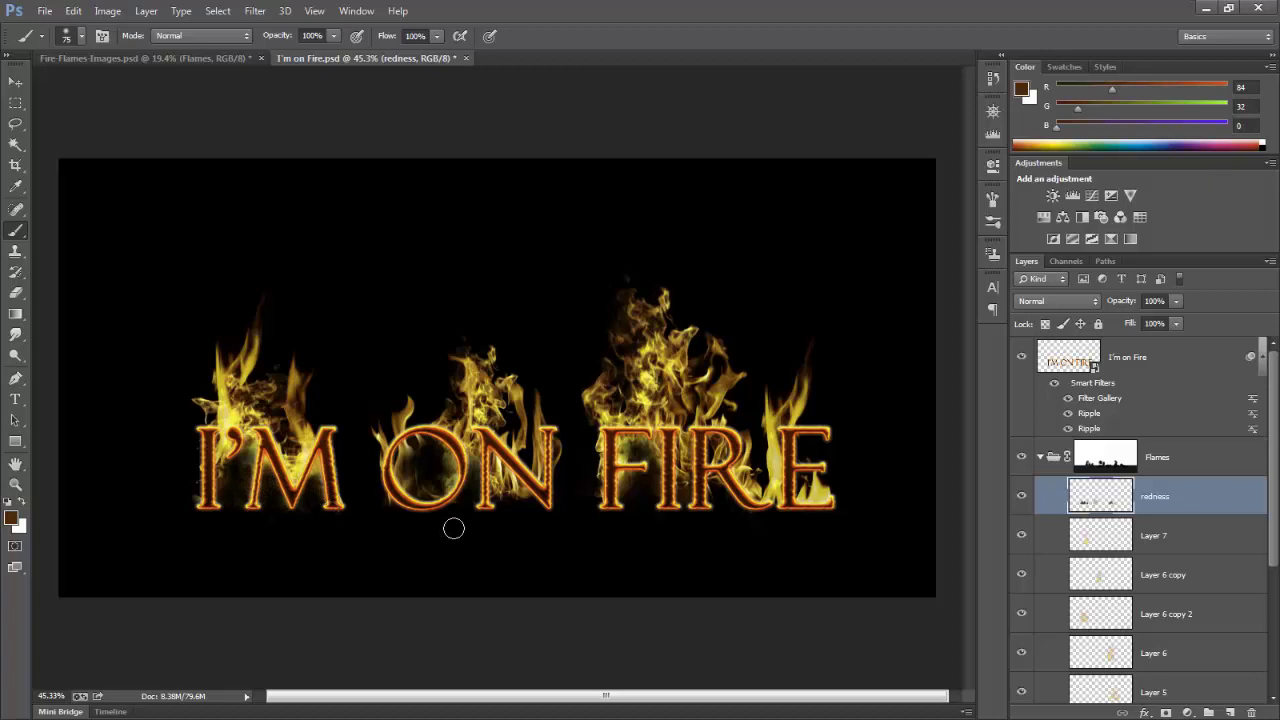
pyautogui.moveTo(422, 487)
pyautogui.mouseDown()
pyautogui.moveTo(464, 503)
pyautogui.moveTo(453, 479)
pyautogui.moveTo(510, 510)
pyautogui.moveTo(538, 503)
pyautogui.moveTo(522, 503)
pyautogui.mouseUp()
pyautogui.moveTo(642, 496)
pyautogui.mouseDown()
pyautogui.moveTo(657, 486)
pyautogui.moveTo(651, 455)
pyautogui.moveTo(639, 468)
pyautogui.mouseUp()
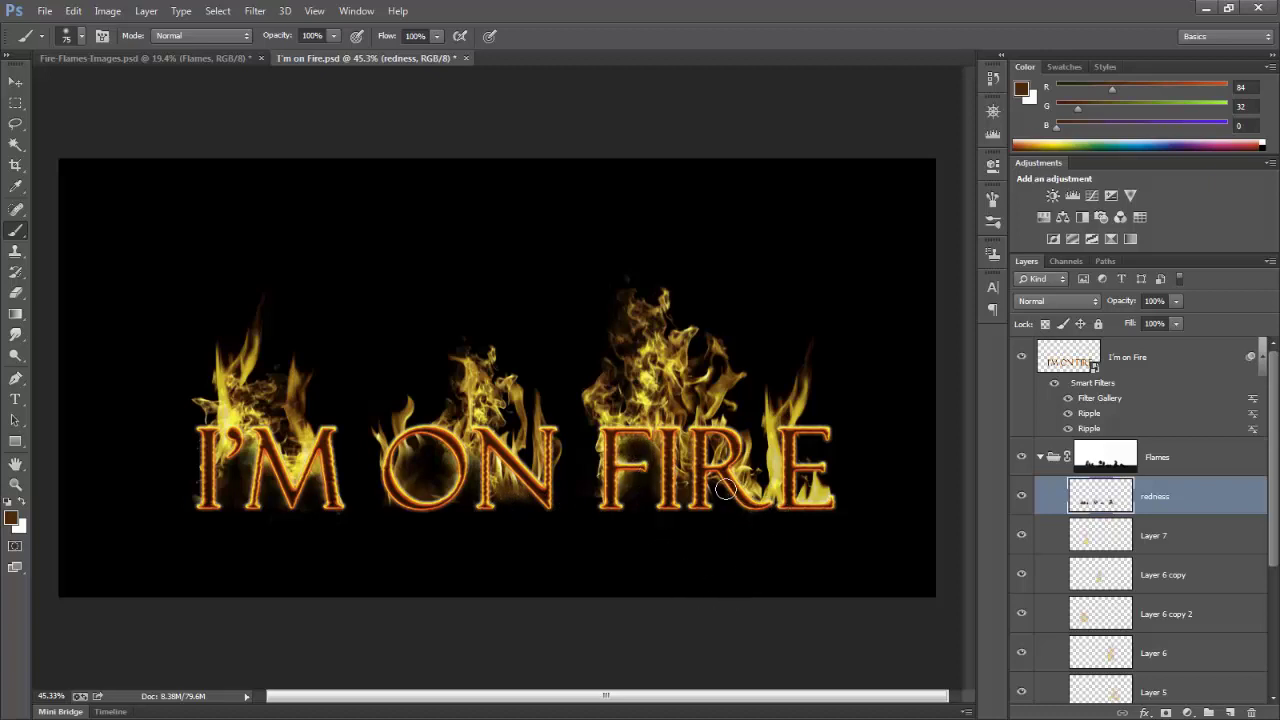
pyautogui.moveTo(724, 460); pyautogui.dragTo(729, 462)
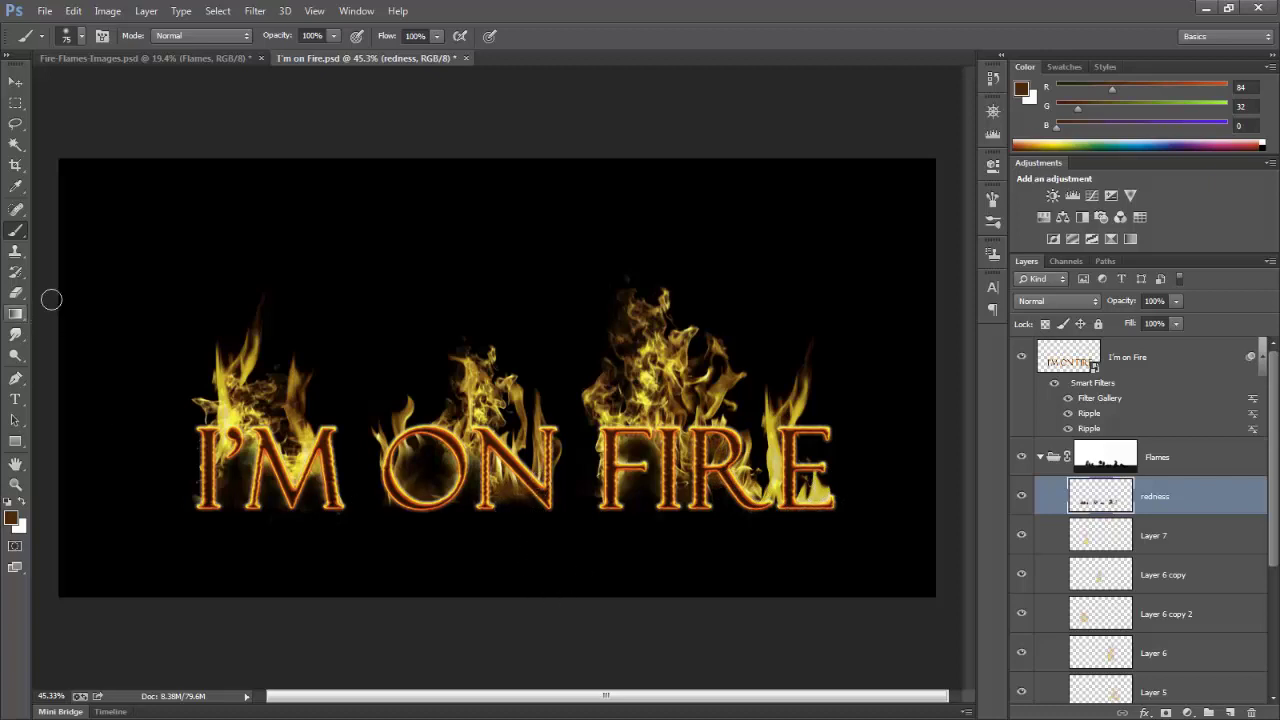
# Lightly erase the redness paint along the base of ON toward FIRE, and set the layer's blend mode to Multiply
pyautogui.click(15, 297)
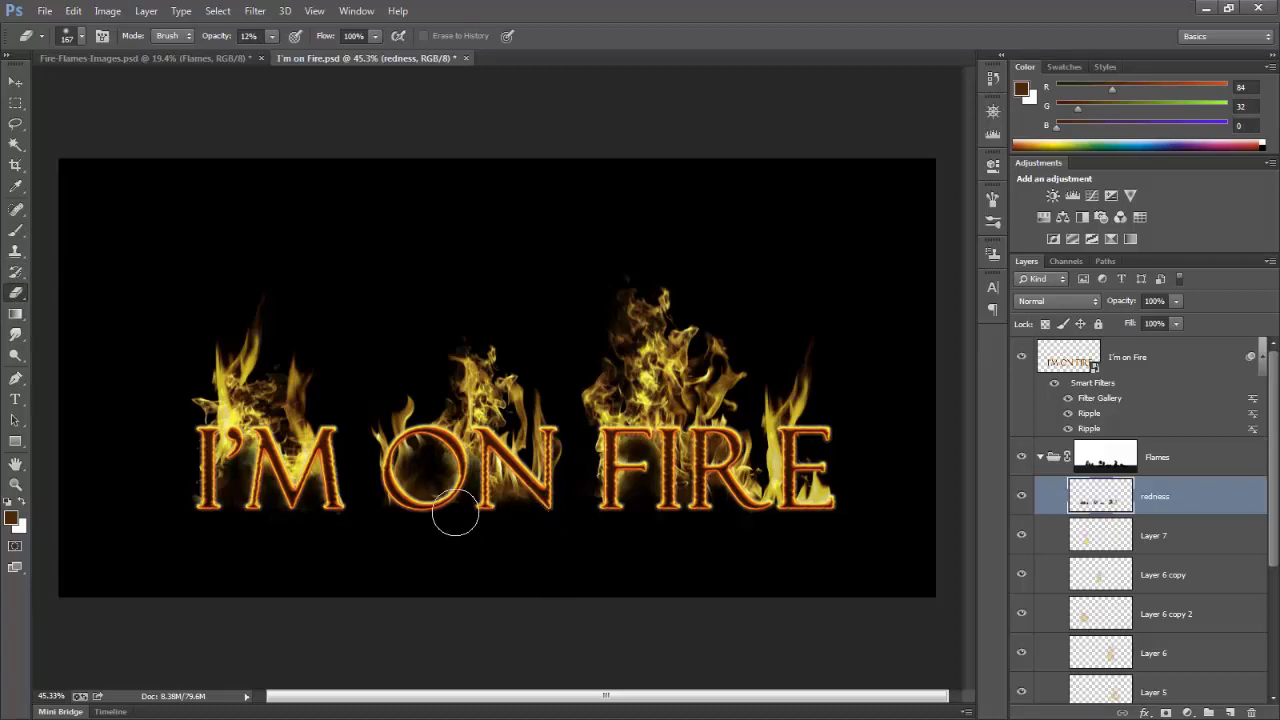
pyautogui.moveTo(443, 514)
pyautogui.mouseDown()
pyautogui.moveTo(251, 509)
pyautogui.moveTo(359, 527)
pyautogui.moveTo(716, 518)
pyautogui.moveTo(719, 483)
pyautogui.moveTo(736, 475)
pyautogui.moveTo(655, 500)
pyautogui.mouseUp()
pyautogui.click(17, 86)
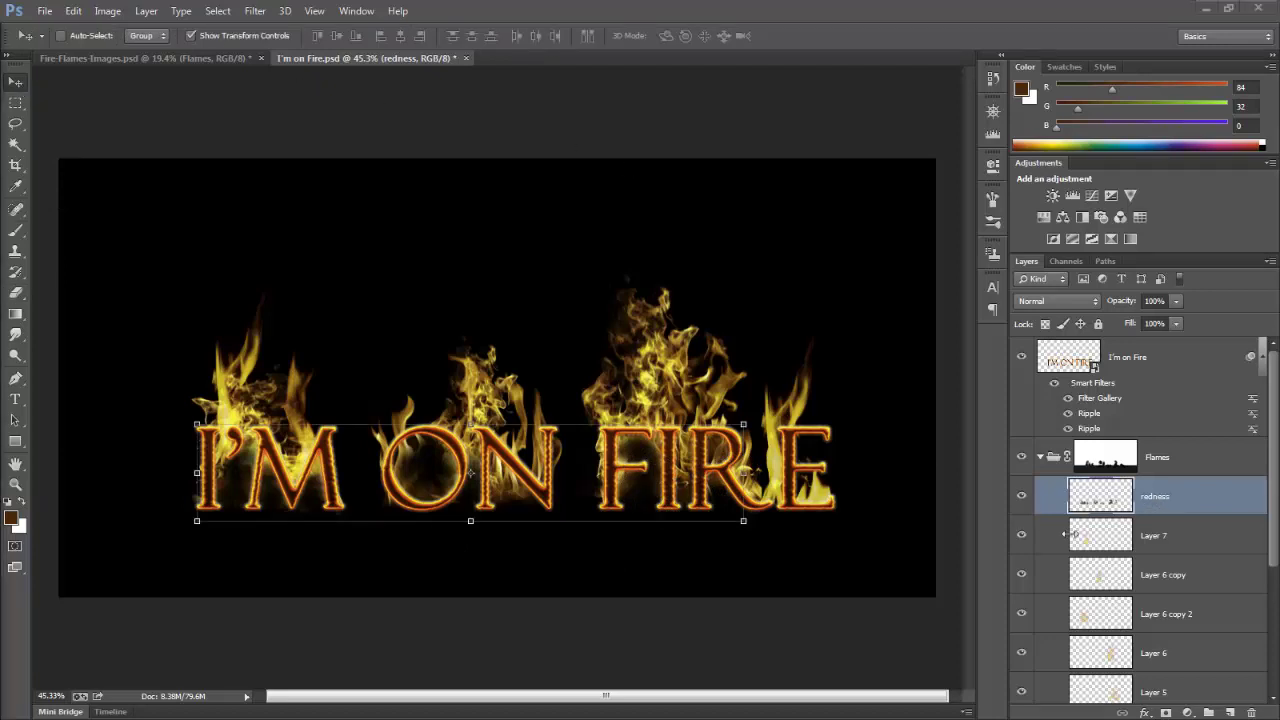
pyautogui.click(1094, 301)
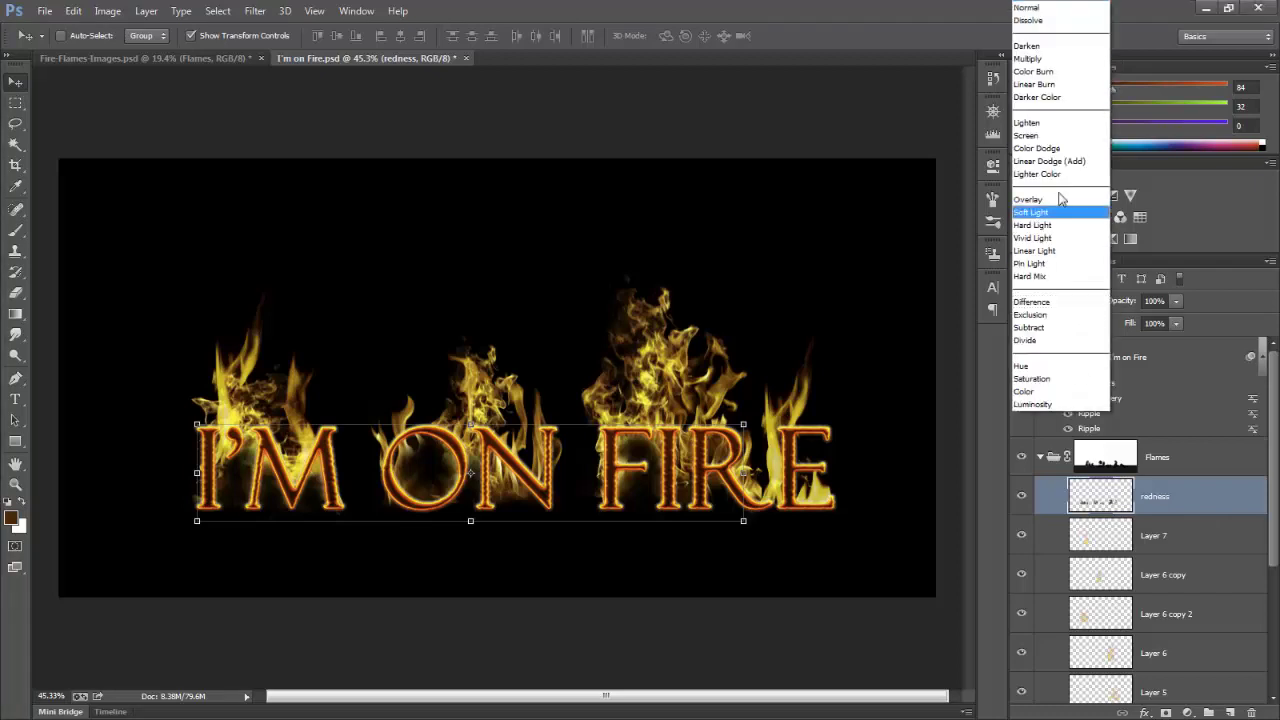
pyautogui.click(1030, 59)
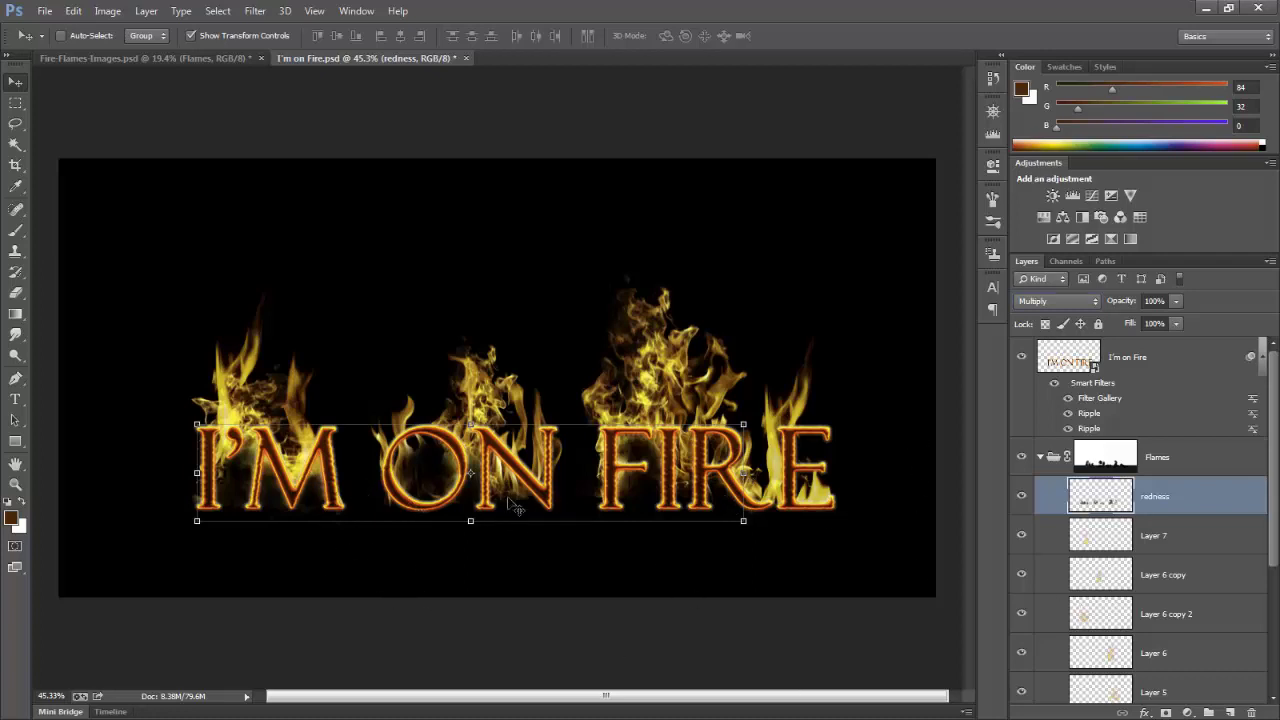
# Paint black on the Flames mask over the flame base behind the N, and collapse the I'm on Fire layer's smart filters
pyautogui.click(1150, 458)
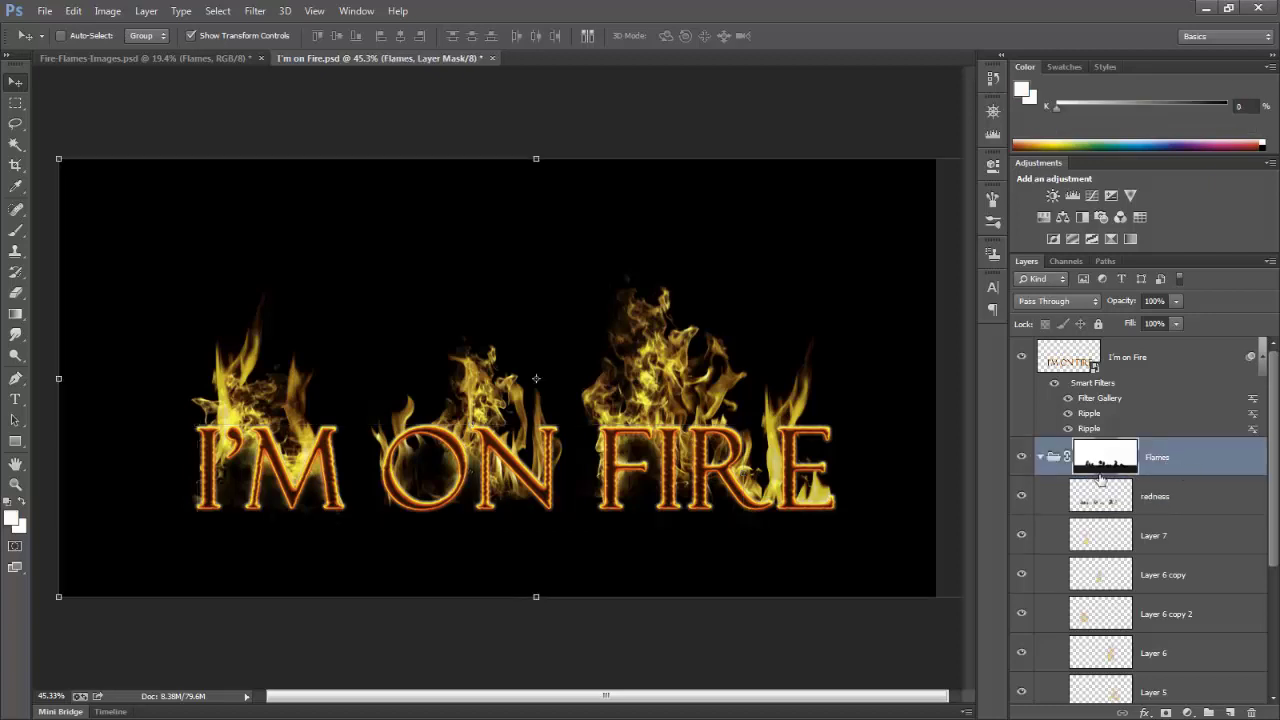
pyautogui.click(15, 232)
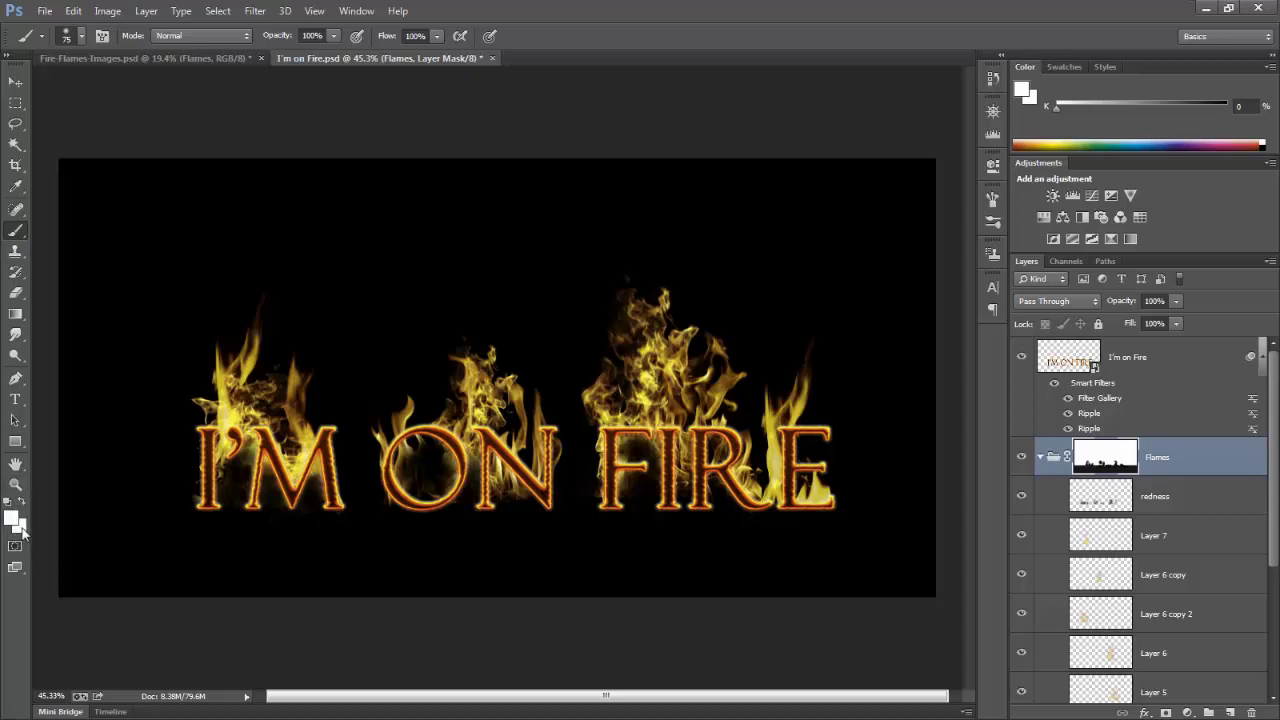
pyautogui.press('d')
pyautogui.click(21, 504)
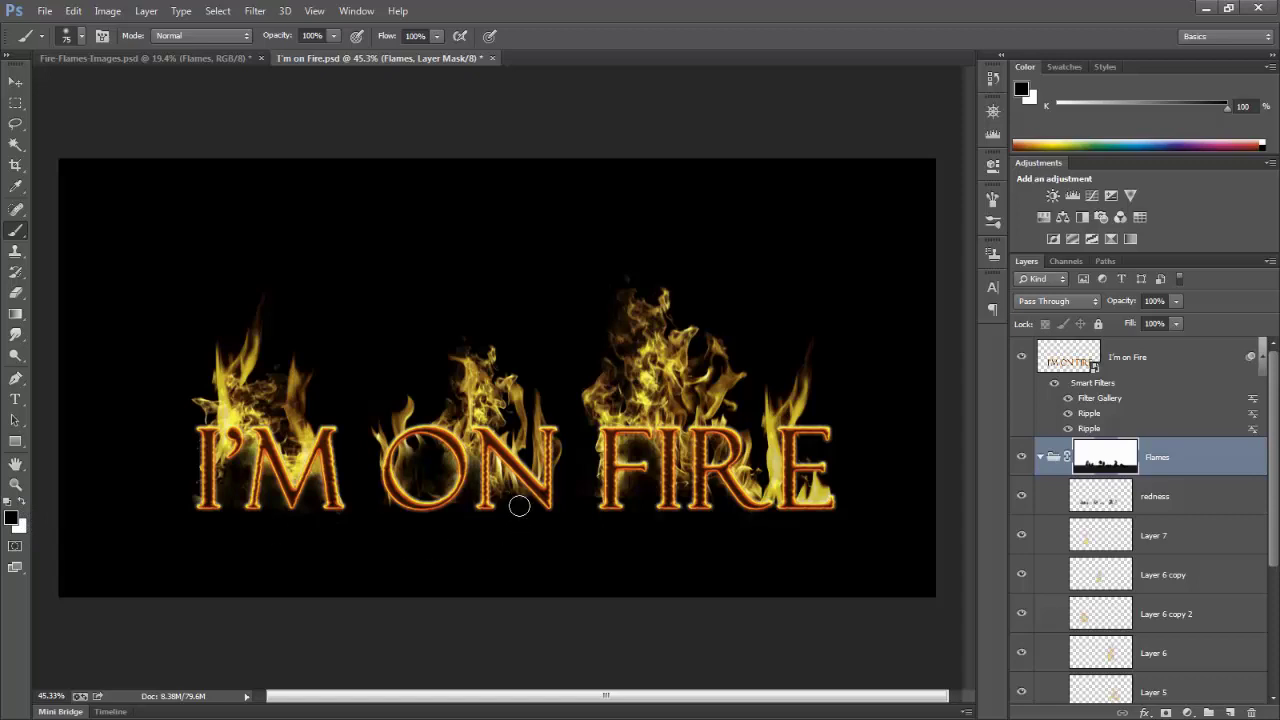
pyautogui.moveTo(510, 498)
pyautogui.mouseDown()
pyautogui.moveTo(506, 470)
pyautogui.moveTo(526, 506)
pyautogui.mouseUp()
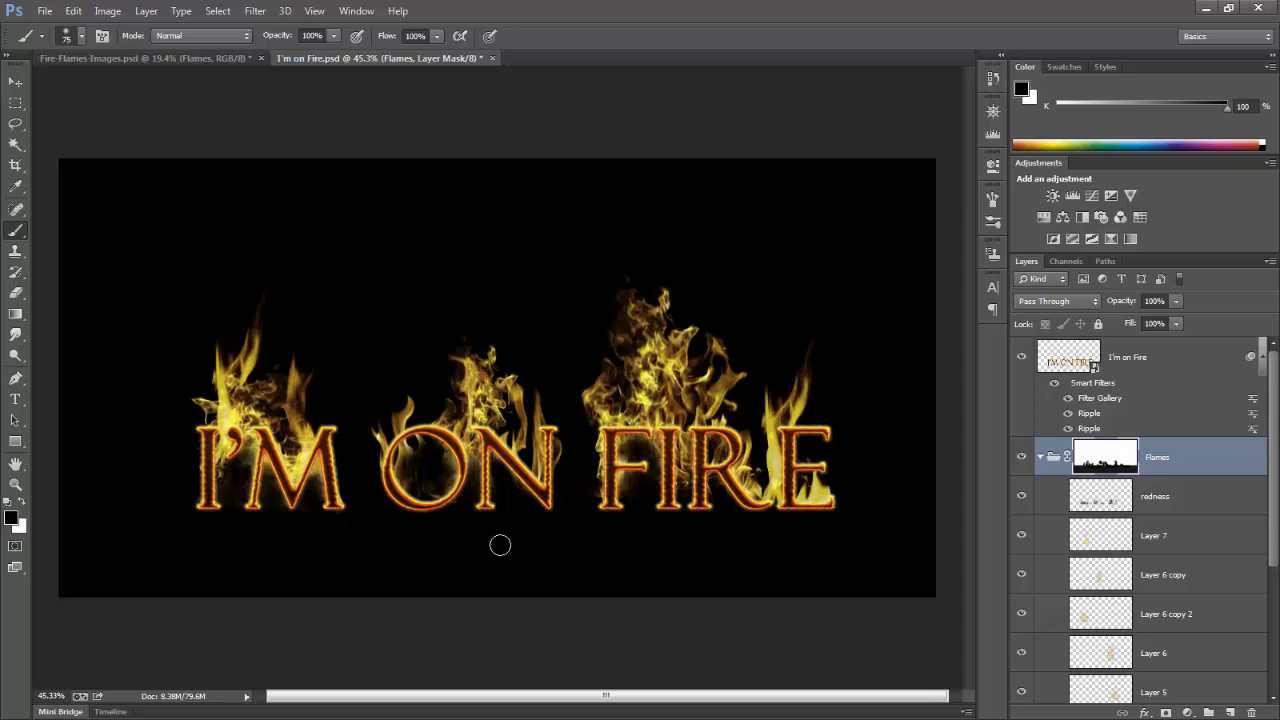
pyautogui.click(1263, 357)
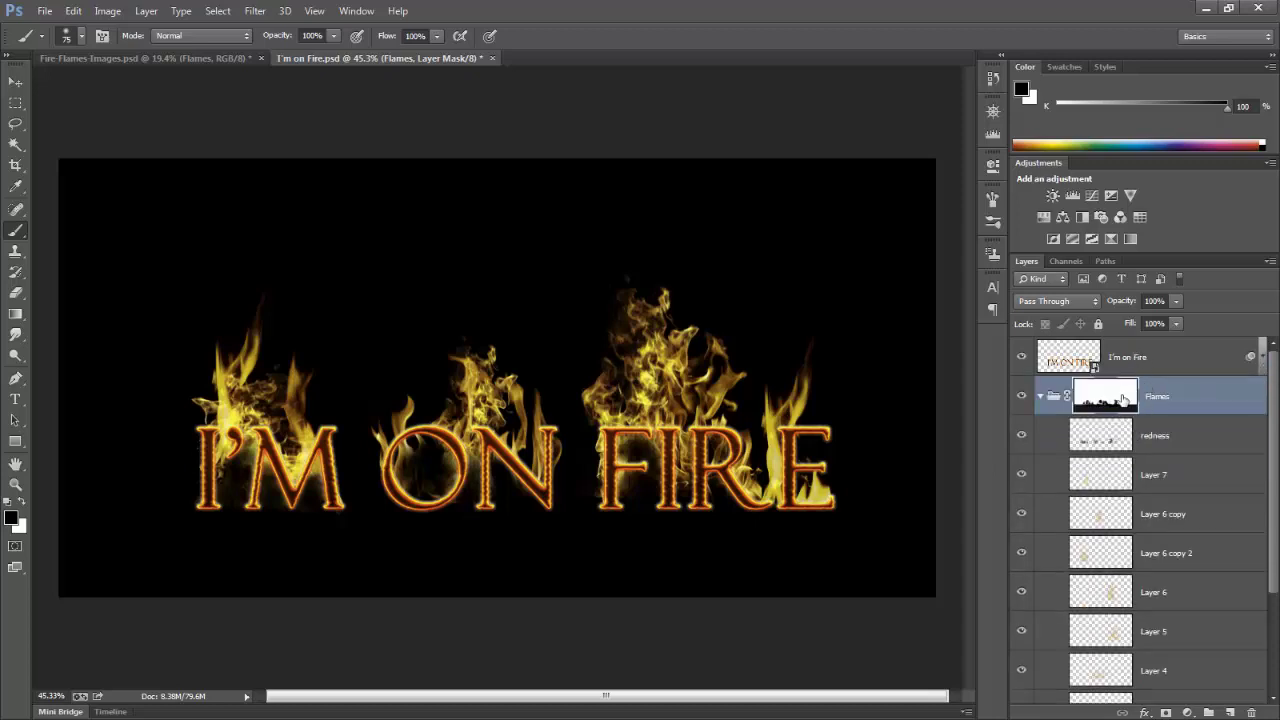
# Add a layer mask to the I'm on Fire layer and draw a black-to-white vertical gradient on it from above the letters into their upper half
pyautogui.click(1147, 362)
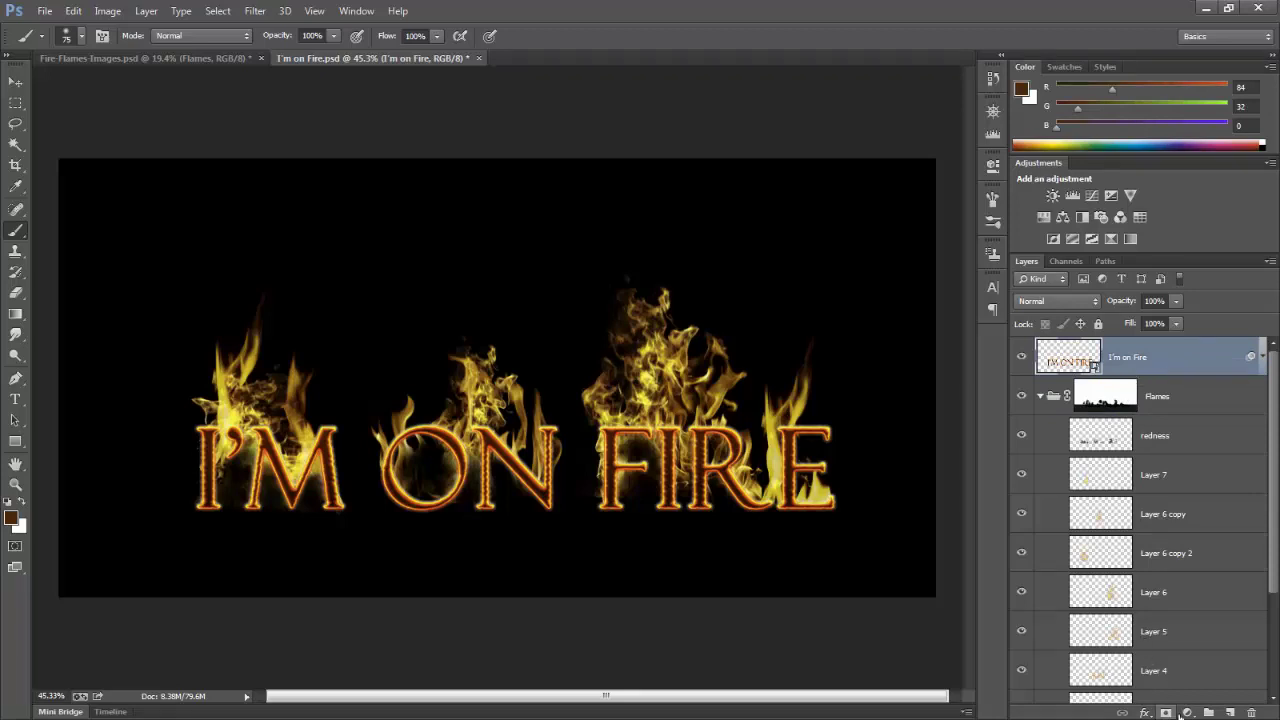
pyautogui.click(1166, 712)
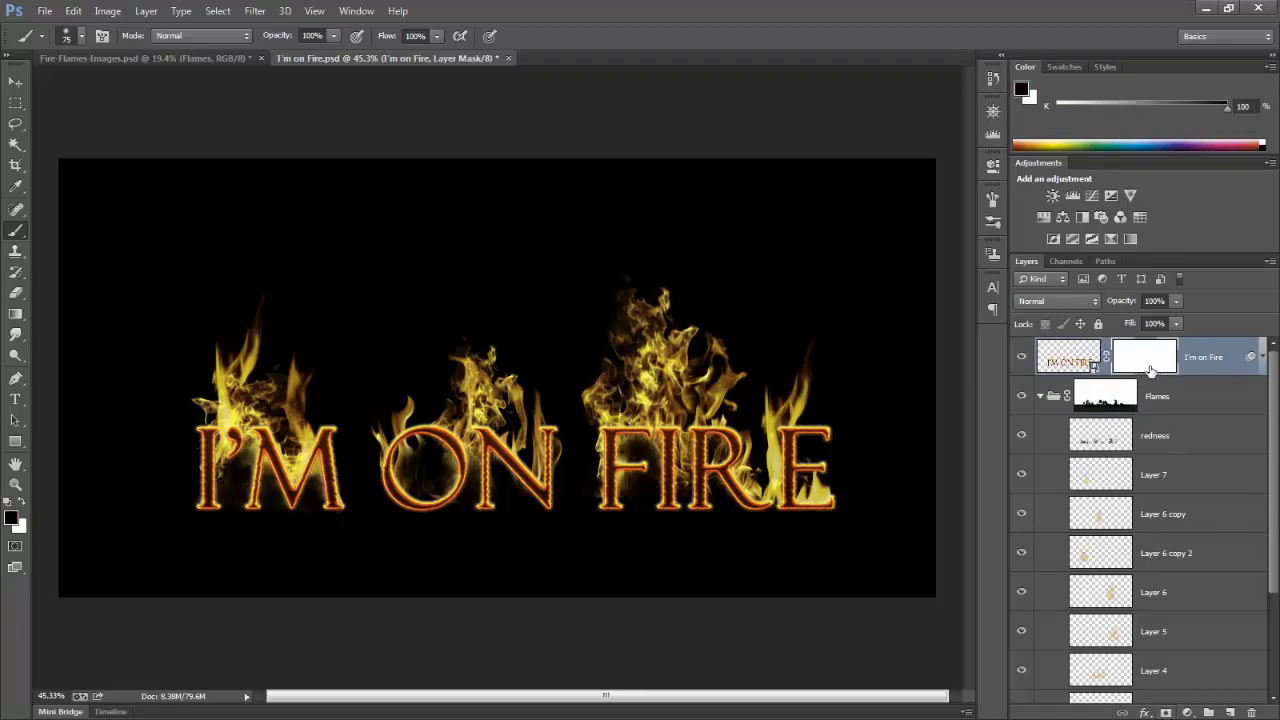
pyautogui.click(15, 314)
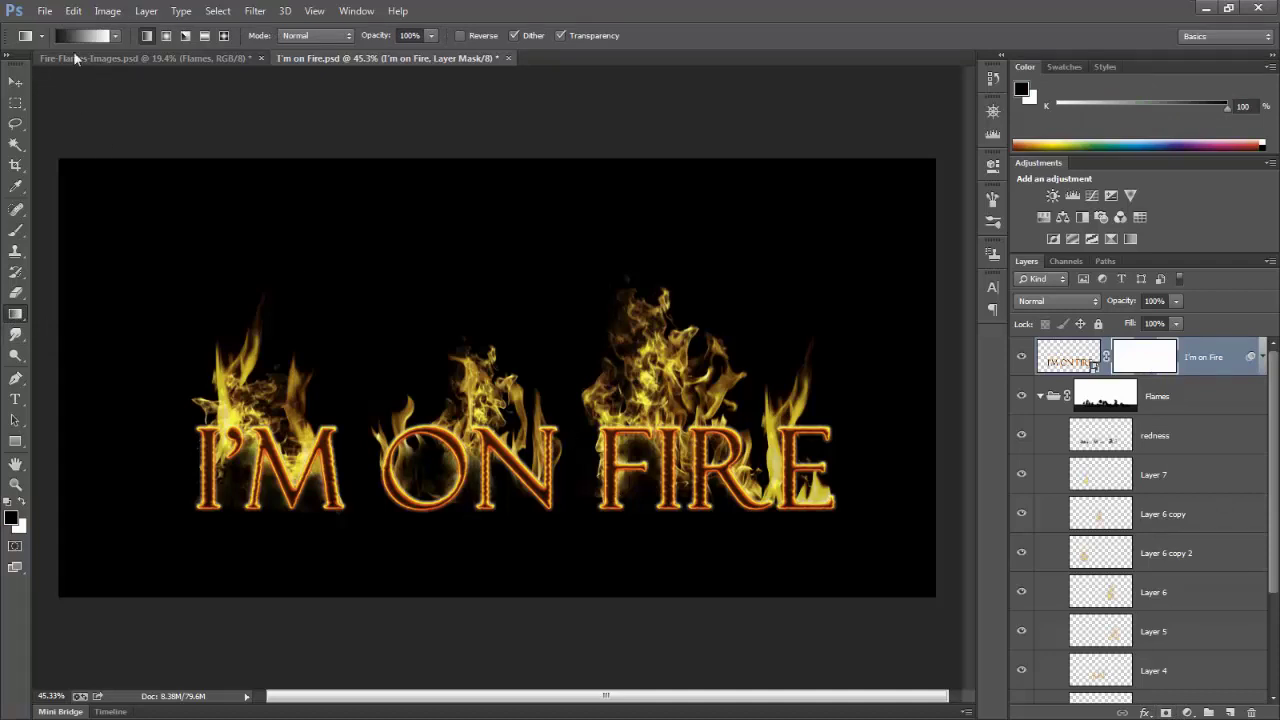
pyautogui.moveTo(499, 398); pyautogui.dragTo(496, 446)
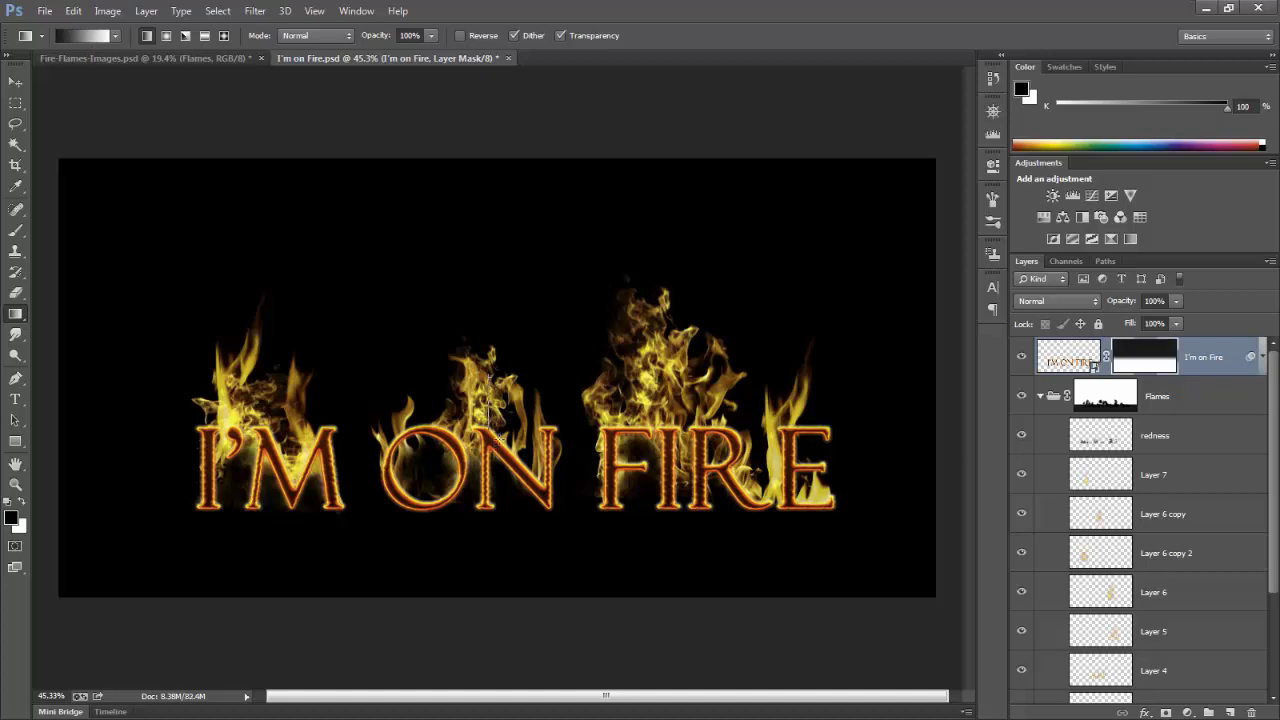
pyautogui.moveTo(494, 451); pyautogui.dragTo(492, 455)
pyautogui.moveTo(486, 408); pyautogui.dragTo(492, 468)
pyautogui.moveTo(492, 373); pyautogui.dragTo(494, 484)
pyautogui.moveTo(486, 375); pyautogui.dragTo(492, 464)
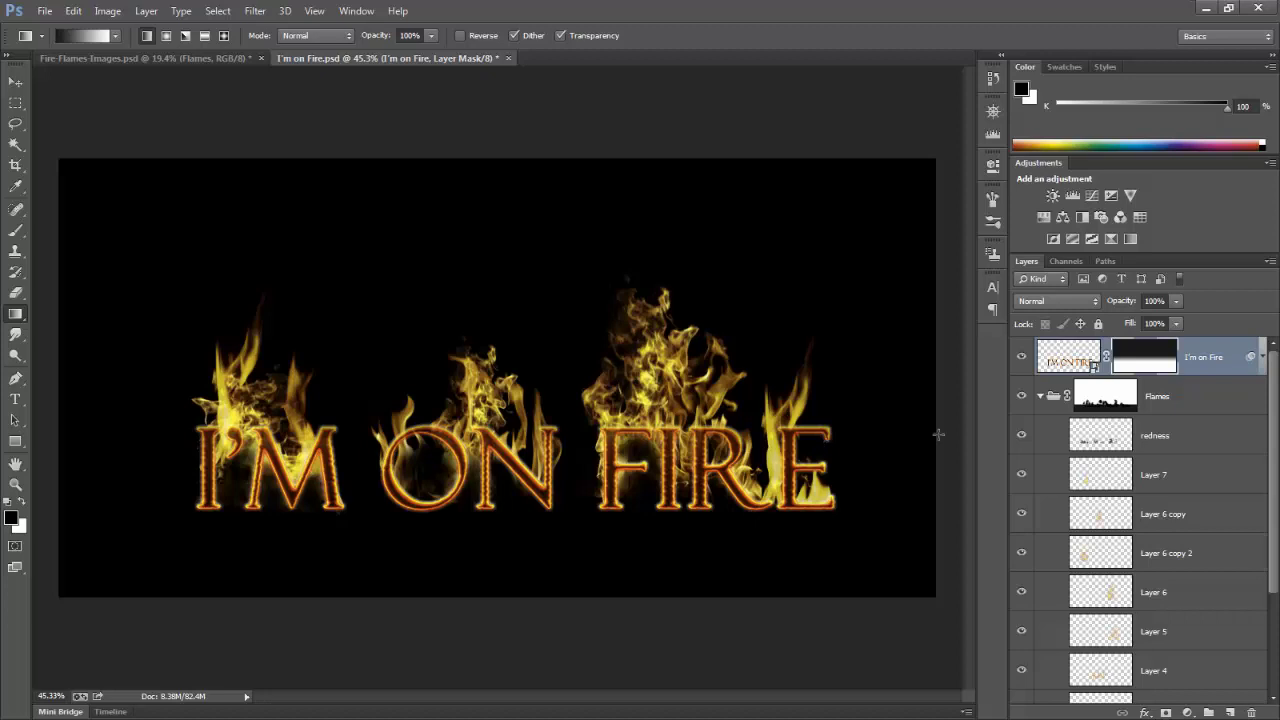
# Collapse the Flames group and duplicate it within the same document under the name hotter
pyautogui.click(1040, 396)
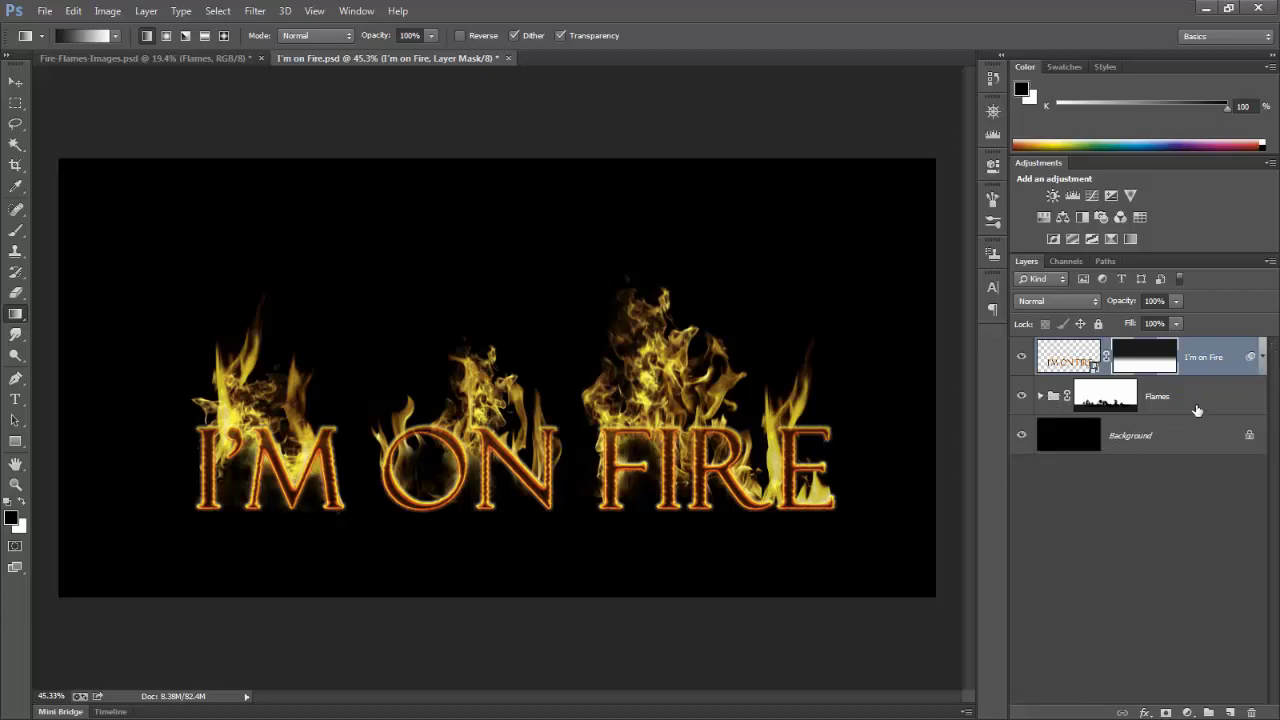
pyautogui.click(1238, 400)
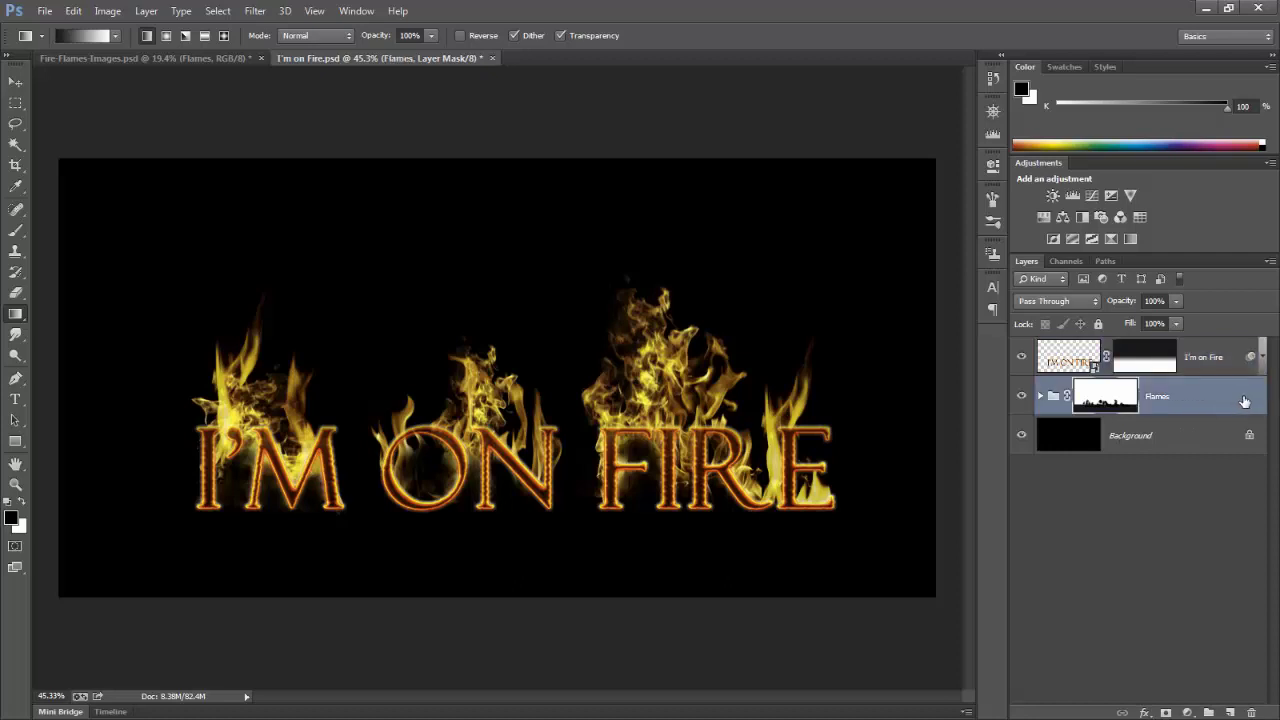
pyautogui.rightClick(1238, 400)
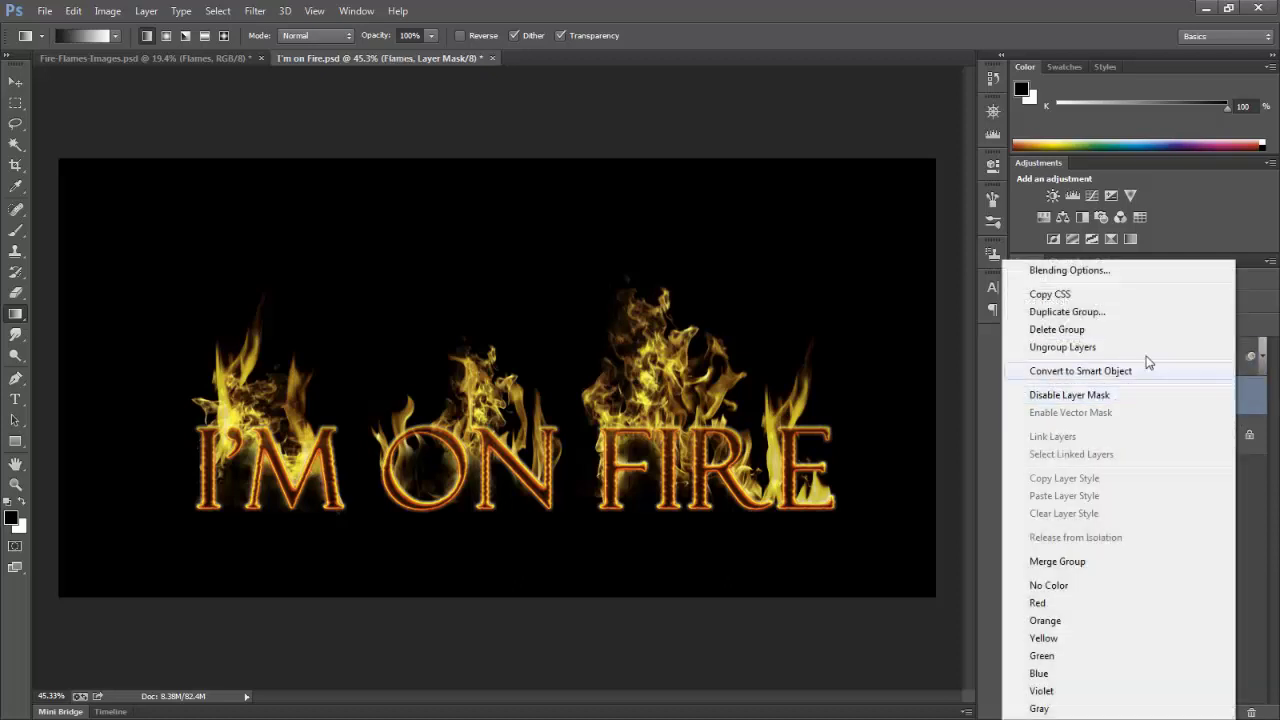
pyautogui.click(1090, 312)
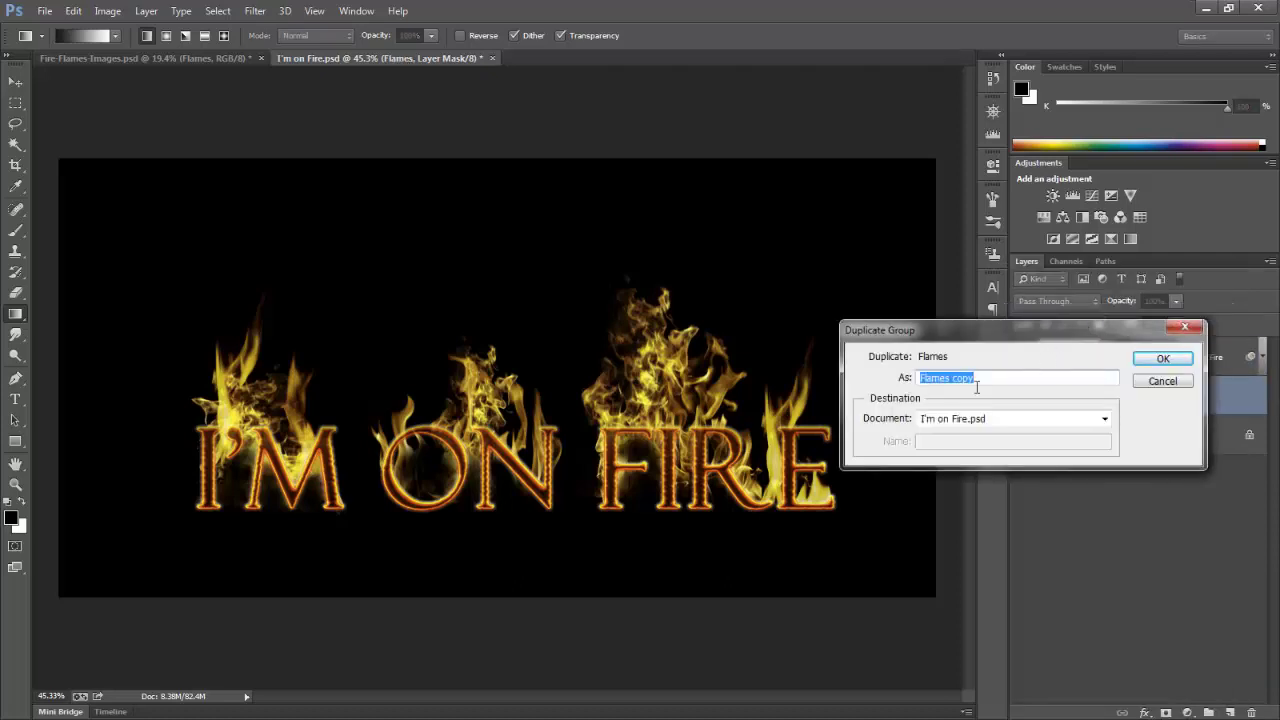
pyautogui.write('hotter')
pyautogui.click(1165, 358)
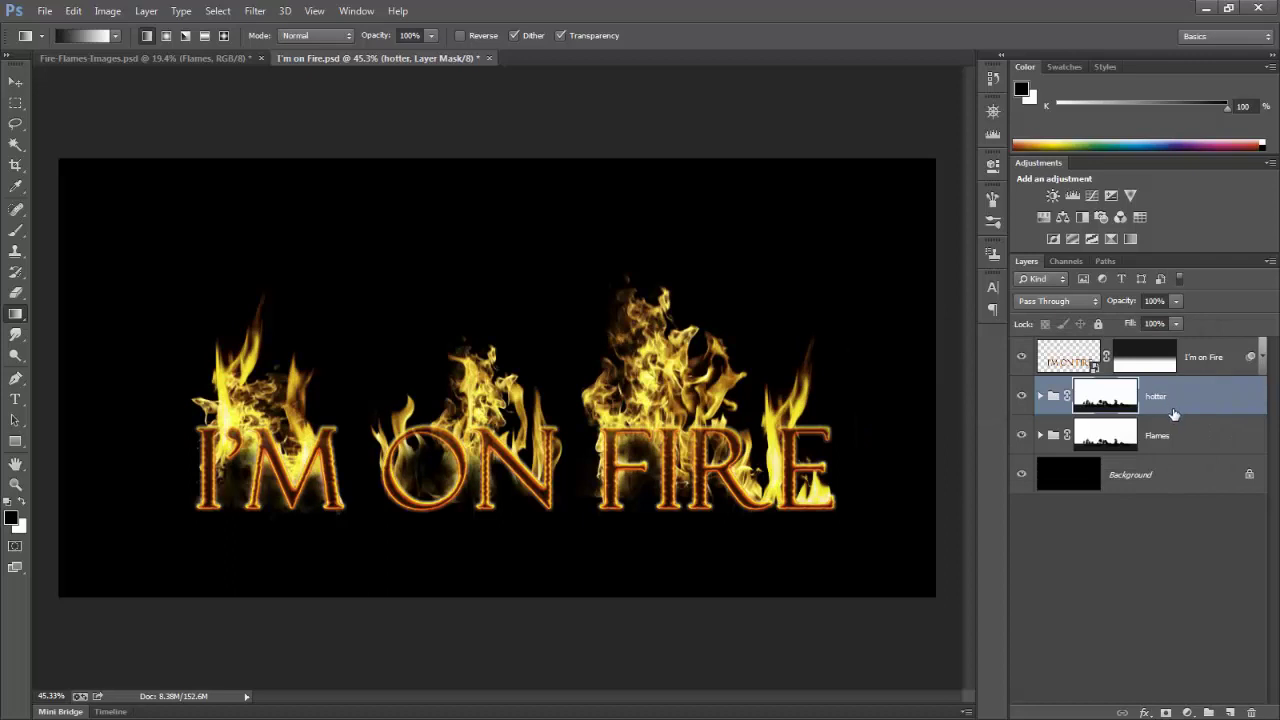
# Move the hotter group above the I'm on Fire layer, and set its blend mode to Hard Light after trying Vivid Light
pyautogui.moveTo(1165, 405); pyautogui.dragTo(1165, 380)
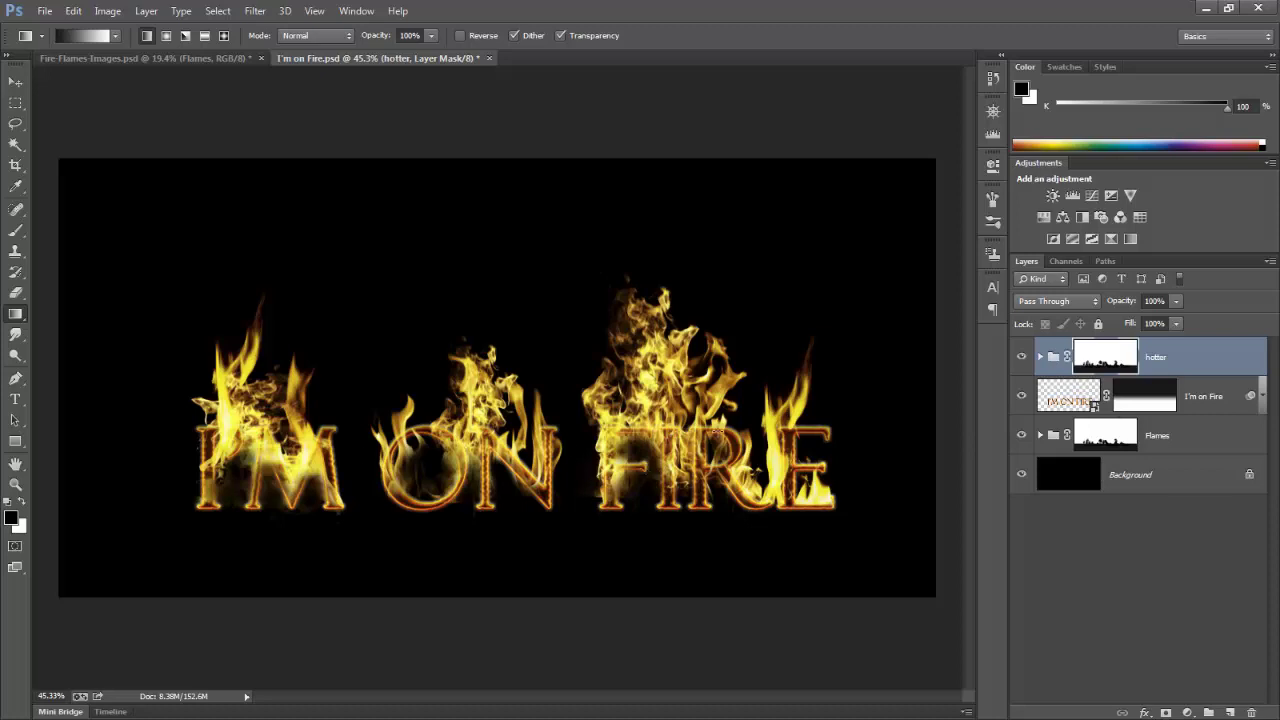
pyautogui.click(1094, 301)
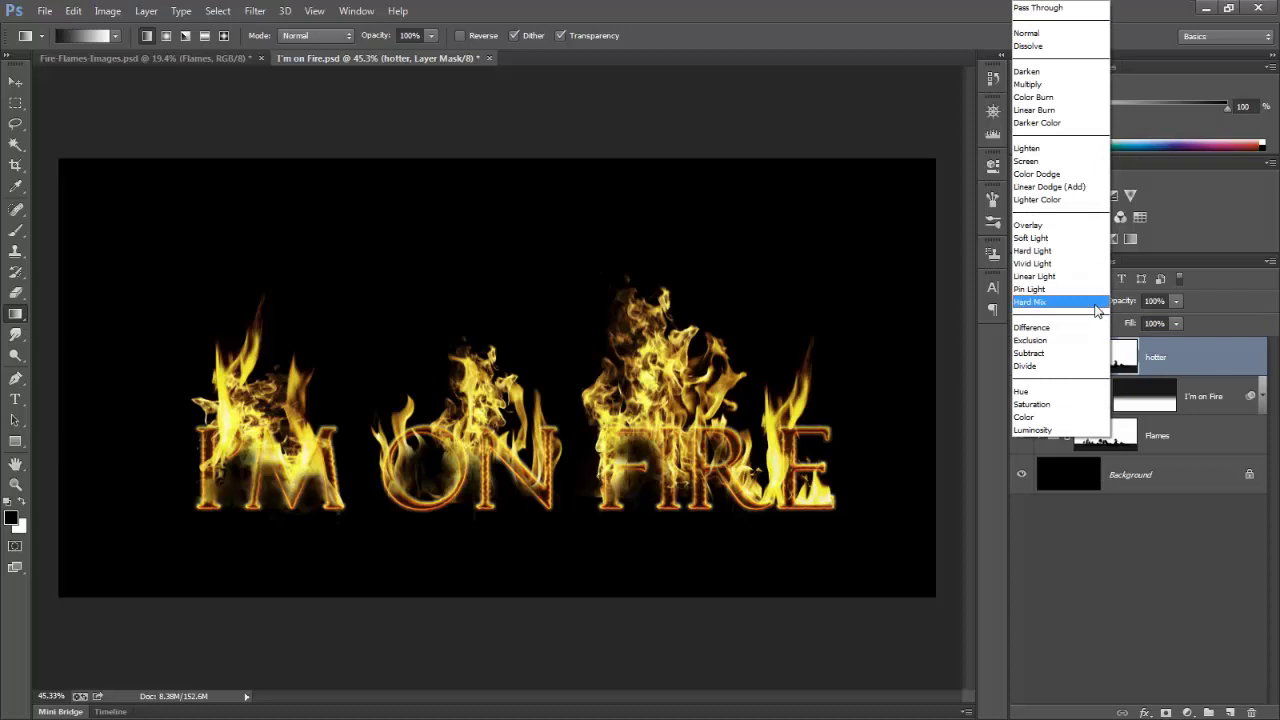
pyautogui.click(1046, 264)
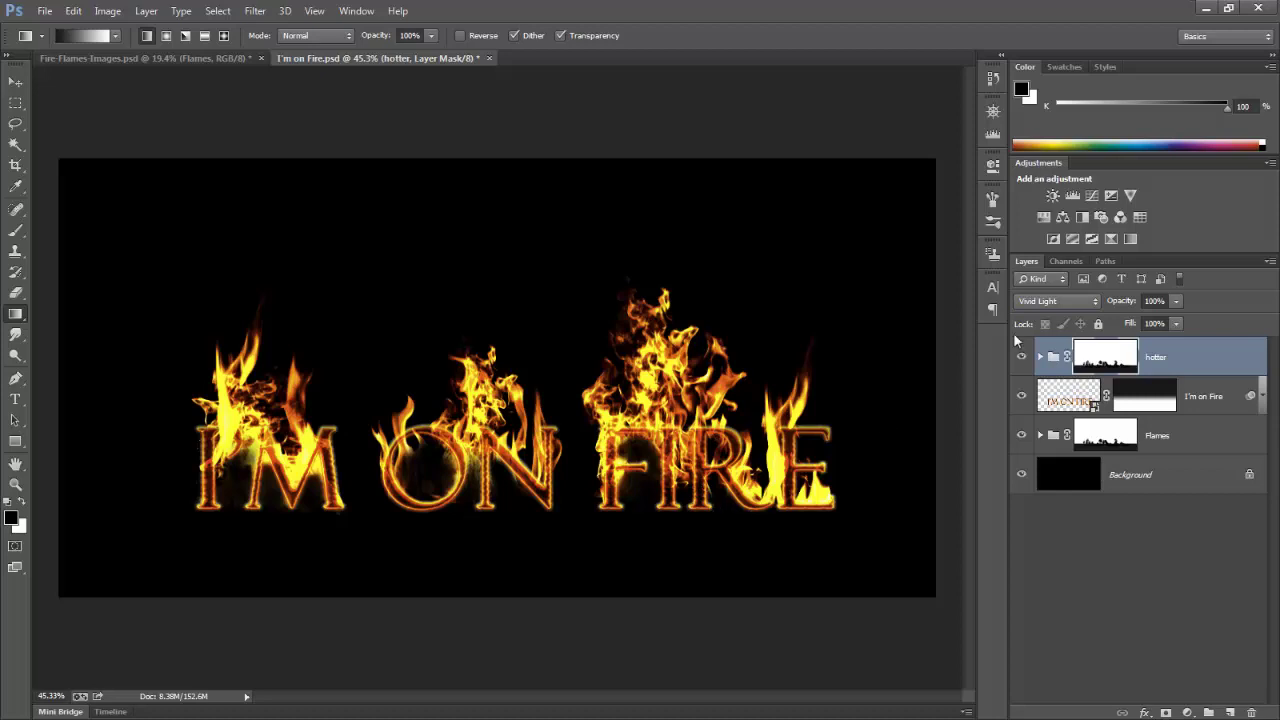
pyautogui.click(1095, 303)
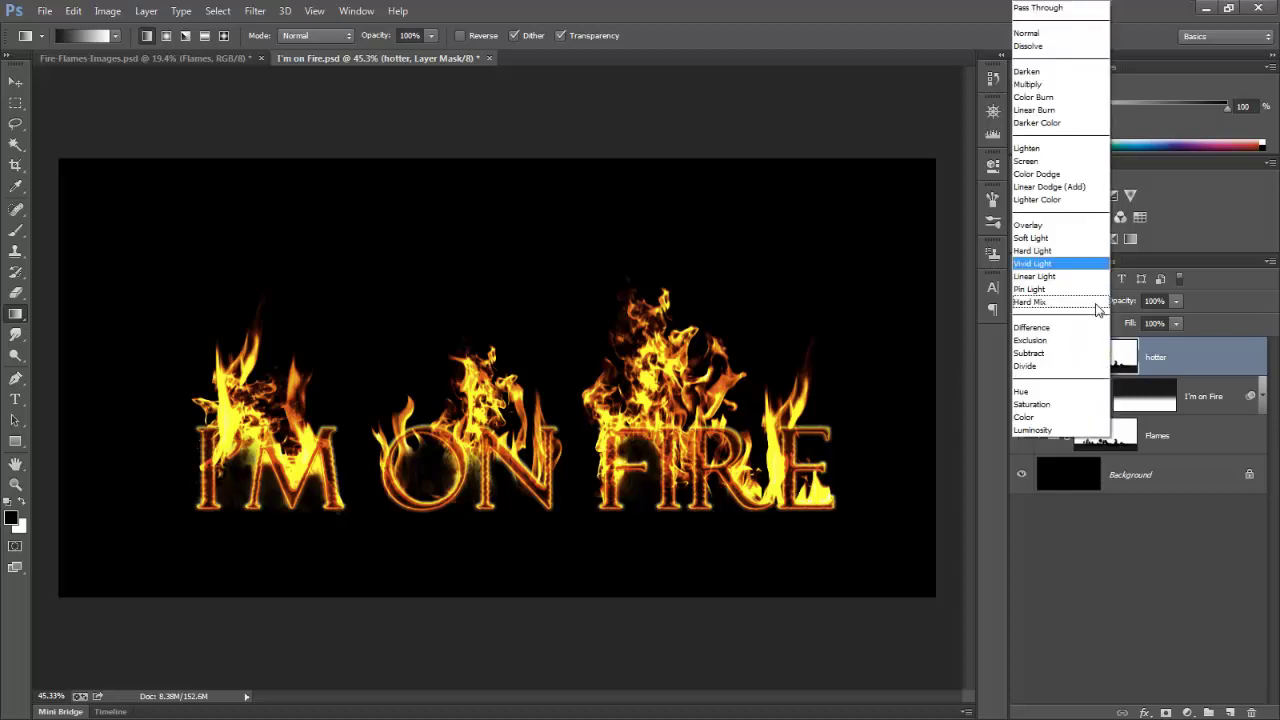
pyautogui.click(1040, 252)
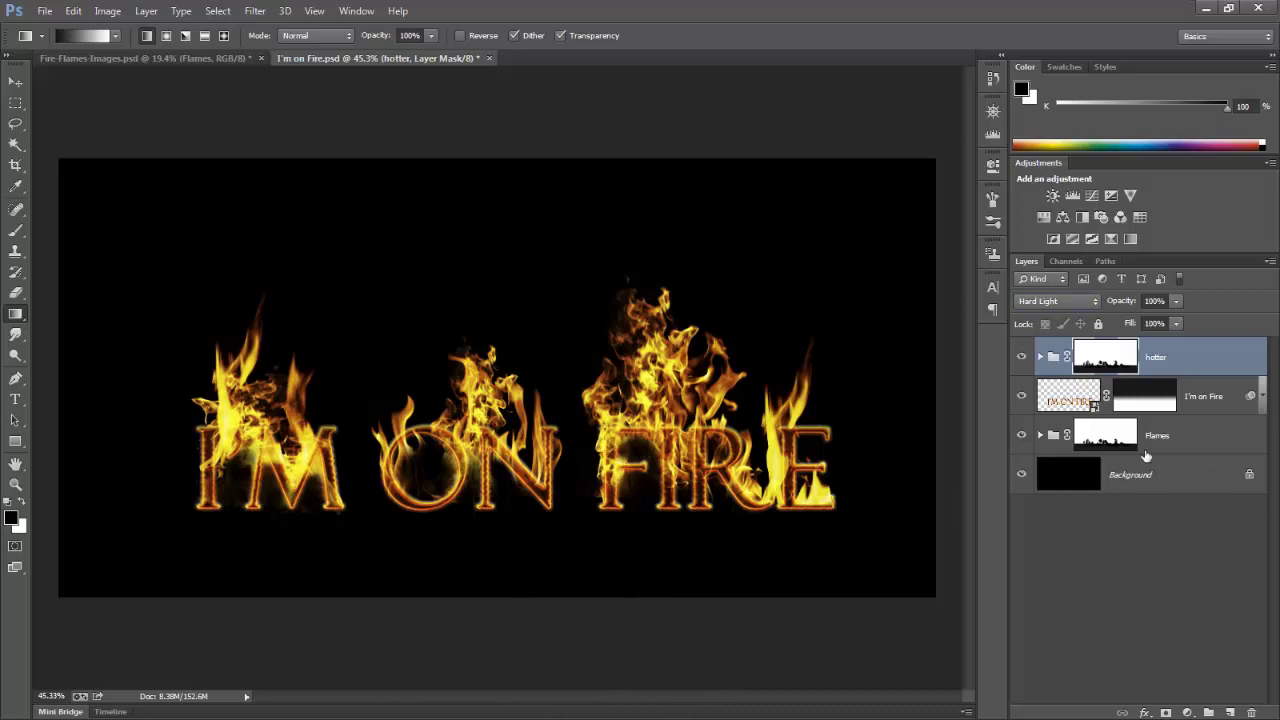
# Duplicate the I'm on Fire layer with its mask, accepting the default name and settings
pyautogui.click(1215, 397)
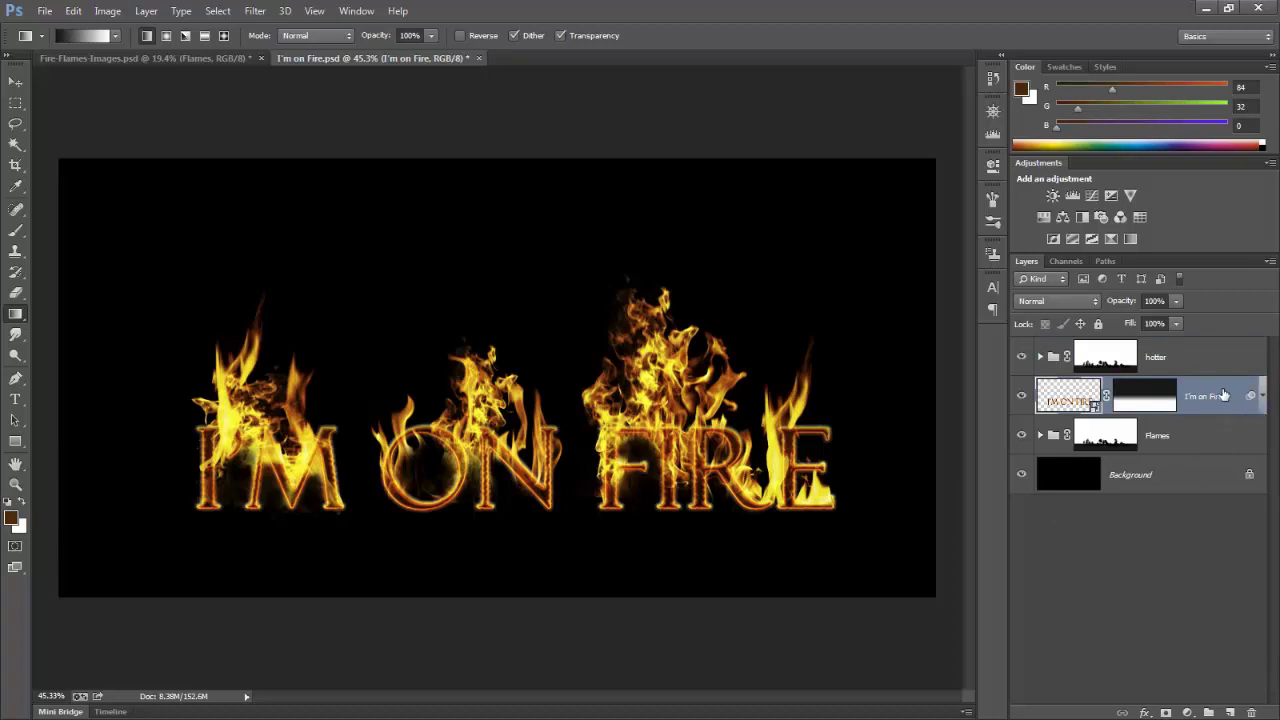
pyautogui.hotkey('ctrl', 'alt', 'j')
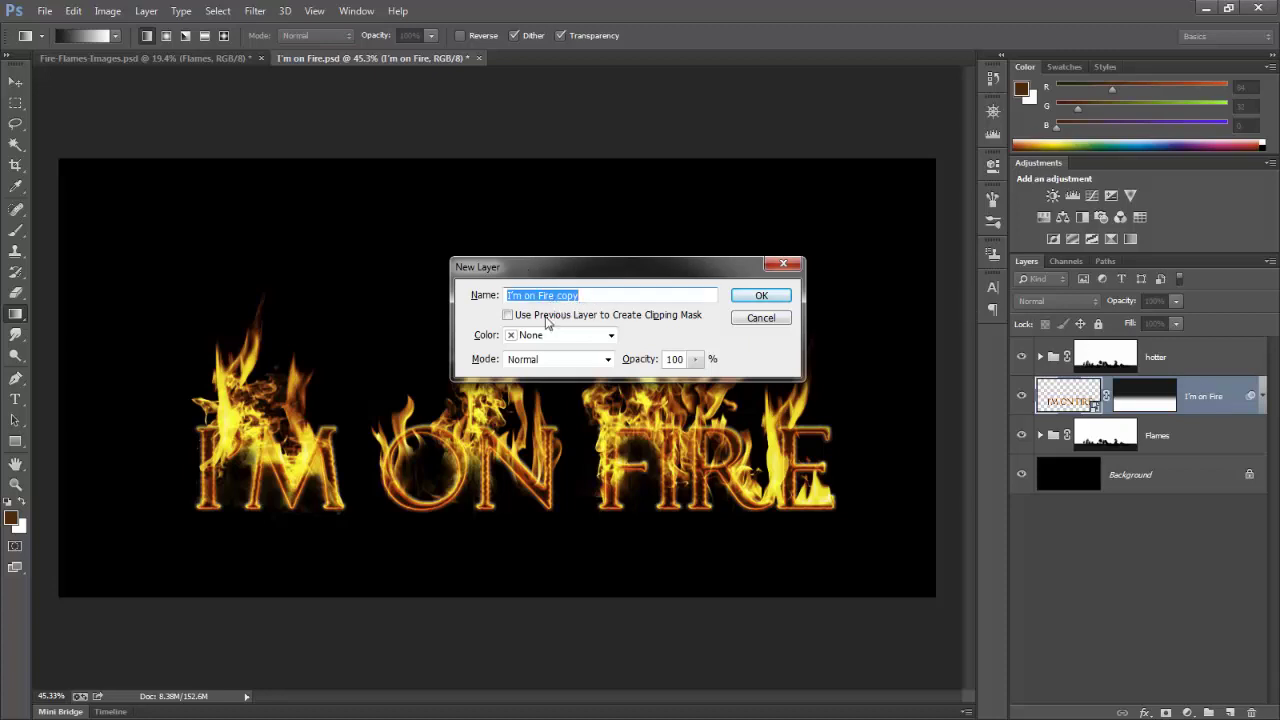
pyautogui.click(772, 300)
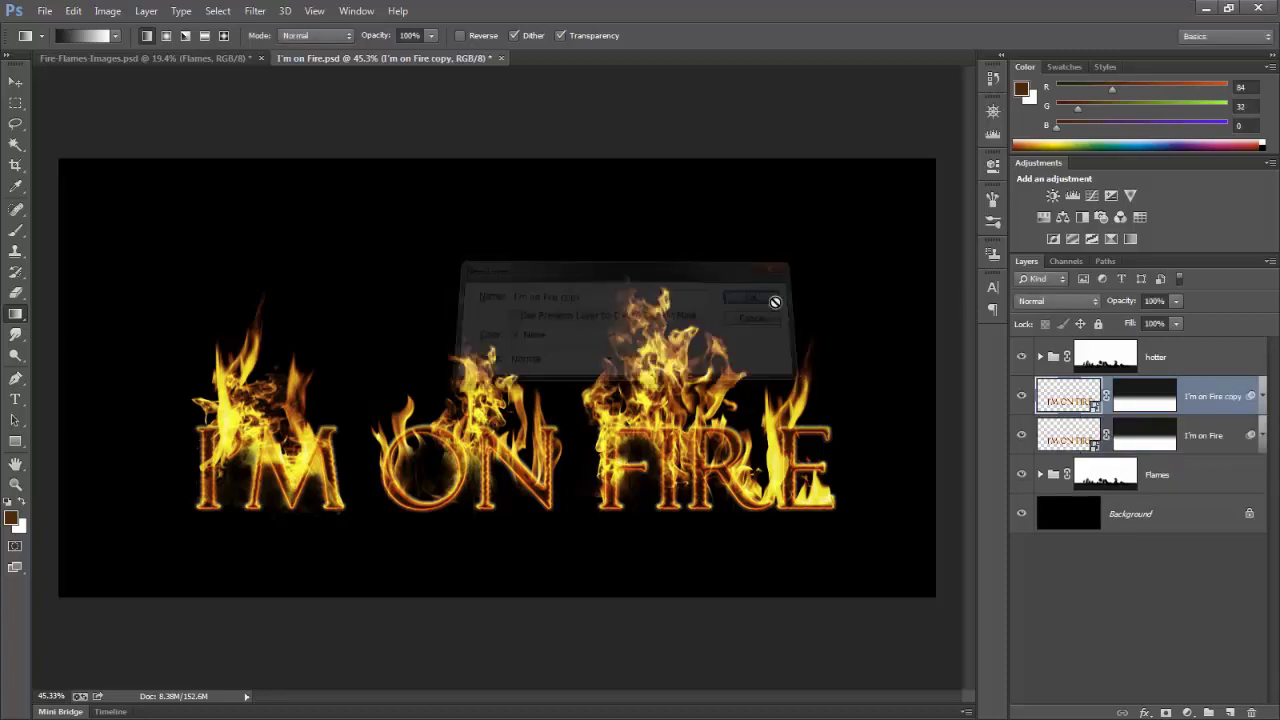
pyautogui.moveTo(1209, 404); pyautogui.dragTo(1207, 349)
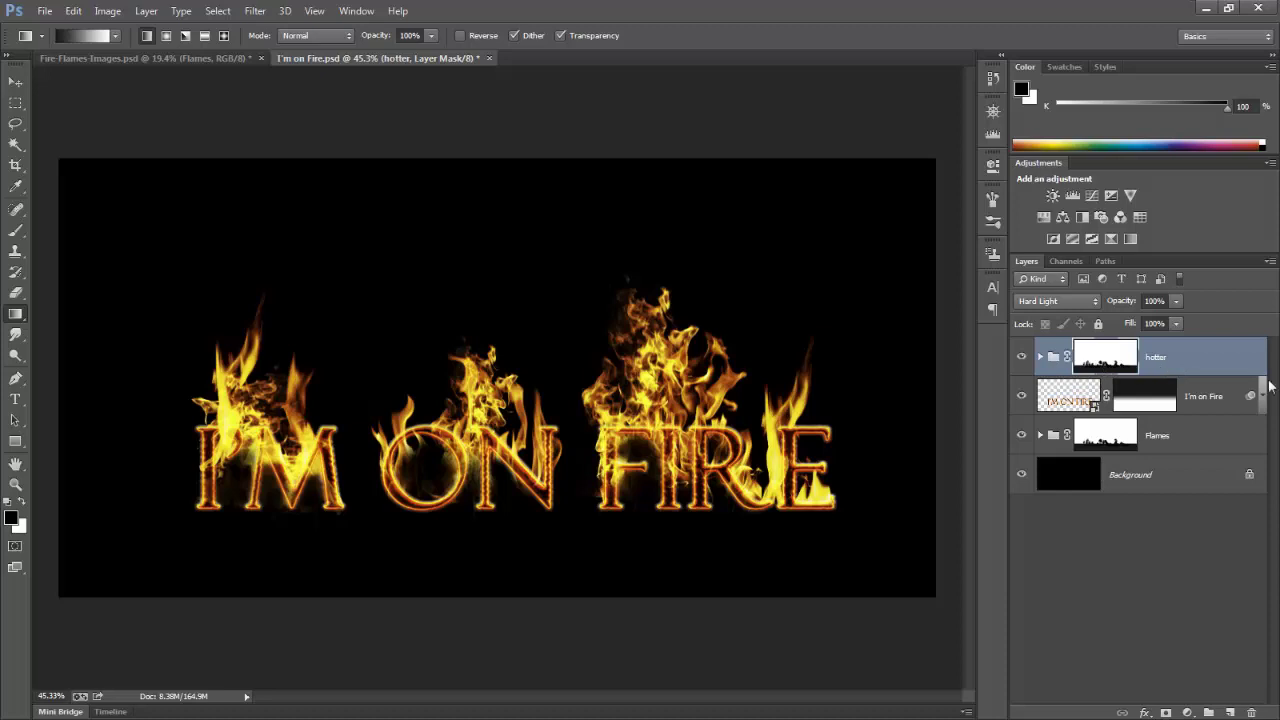
pyautogui.click(73, 10)
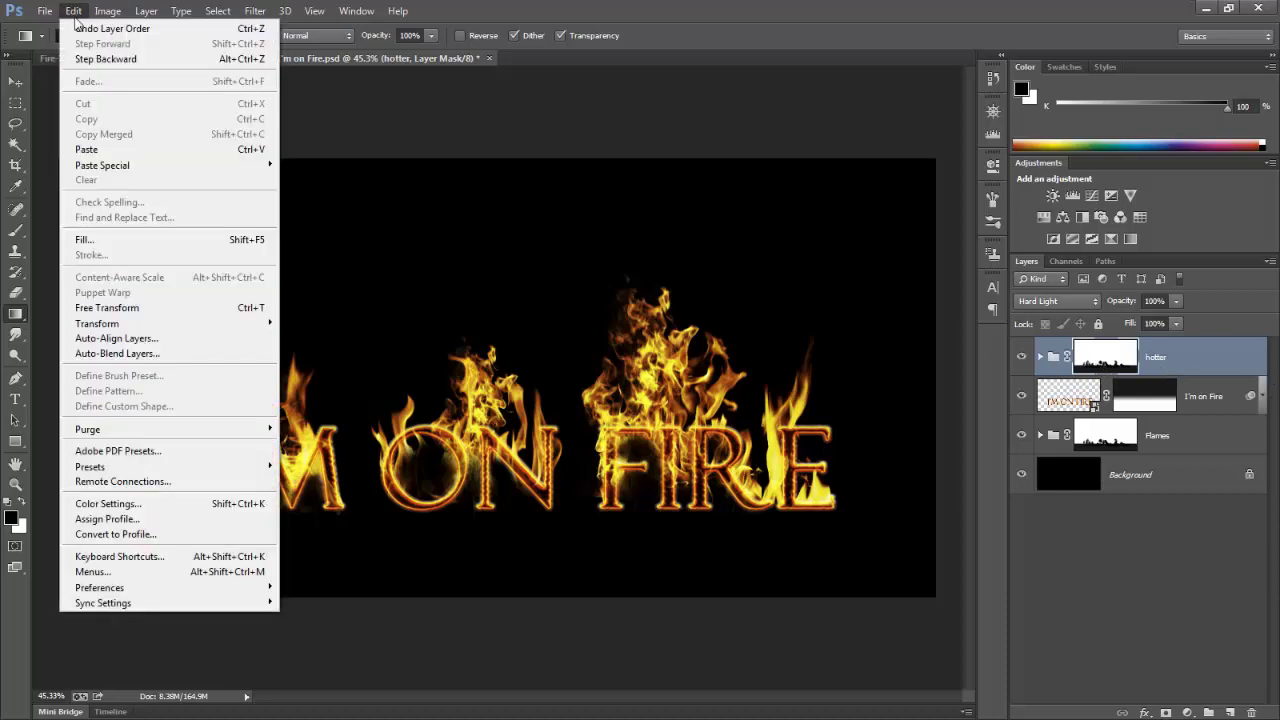
pyautogui.click(95, 21)
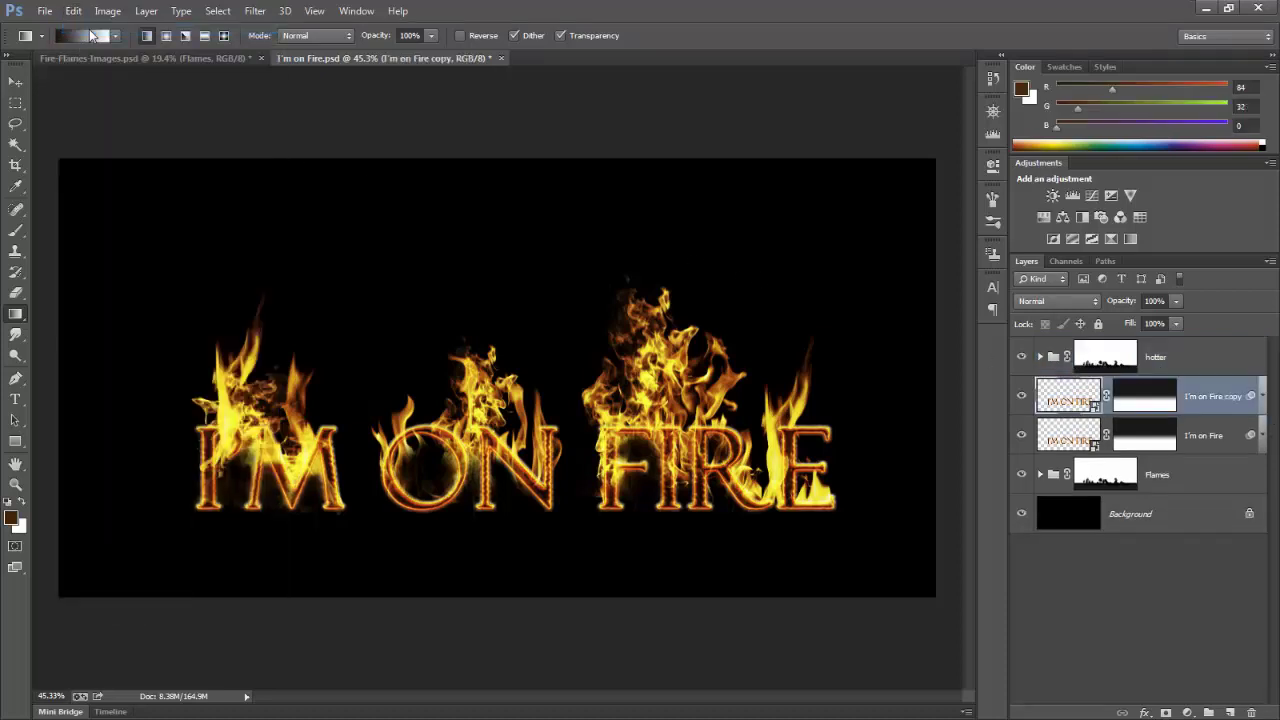
# Place the hotter group beneath the I'm on Fire copy layer, and set the copy's blend mode to Soft Light
pyautogui.click(1204, 357)
pyautogui.moveTo(1203, 357); pyautogui.dragTo(1210, 422)
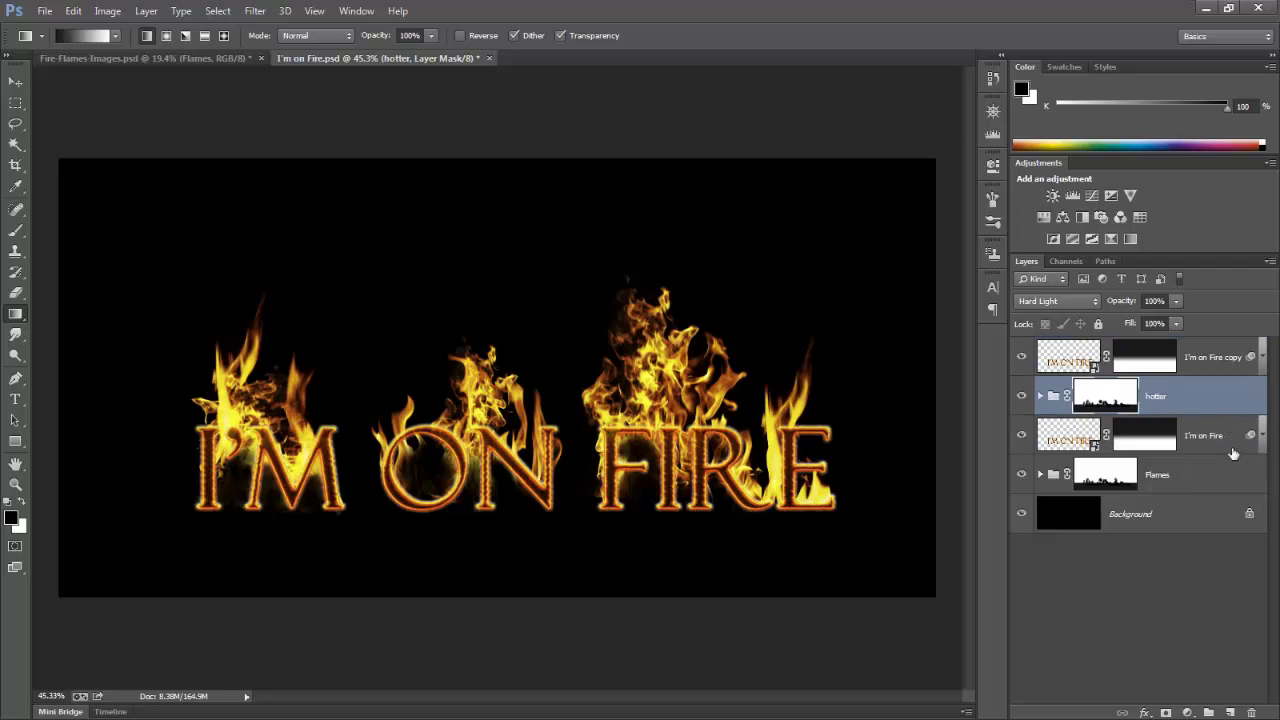
pyautogui.click(1224, 364)
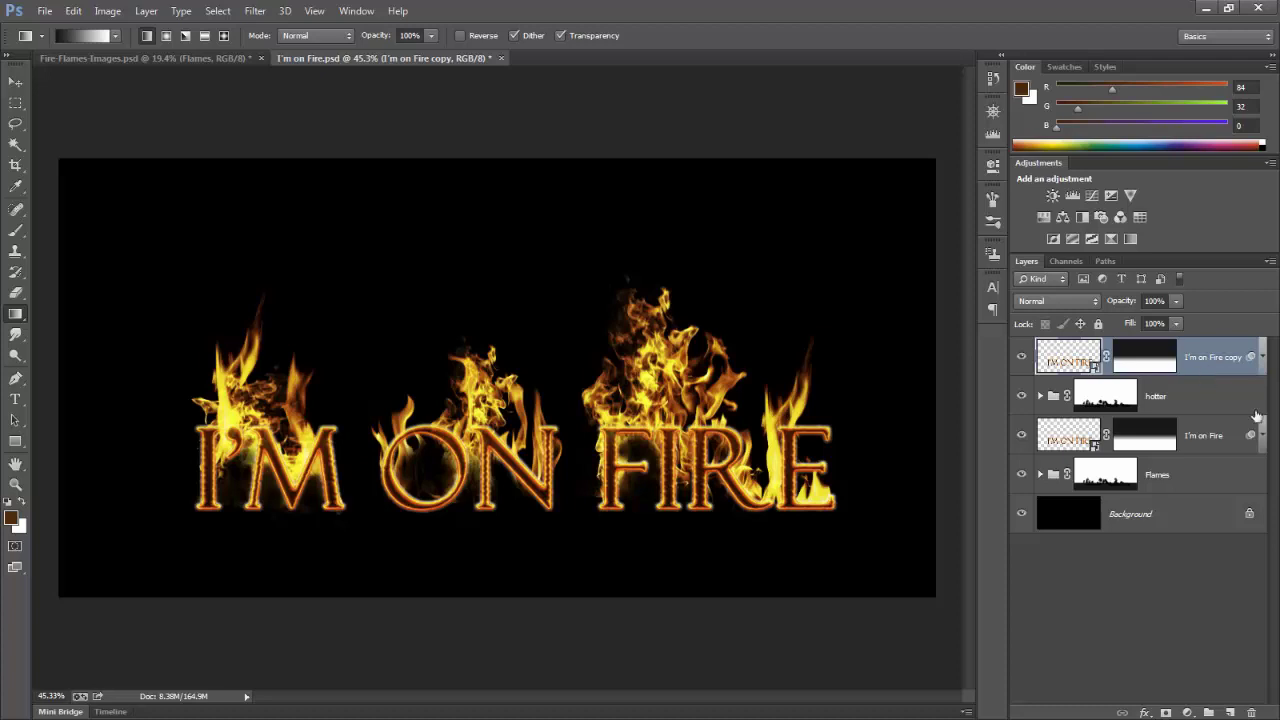
pyautogui.click(1095, 301)
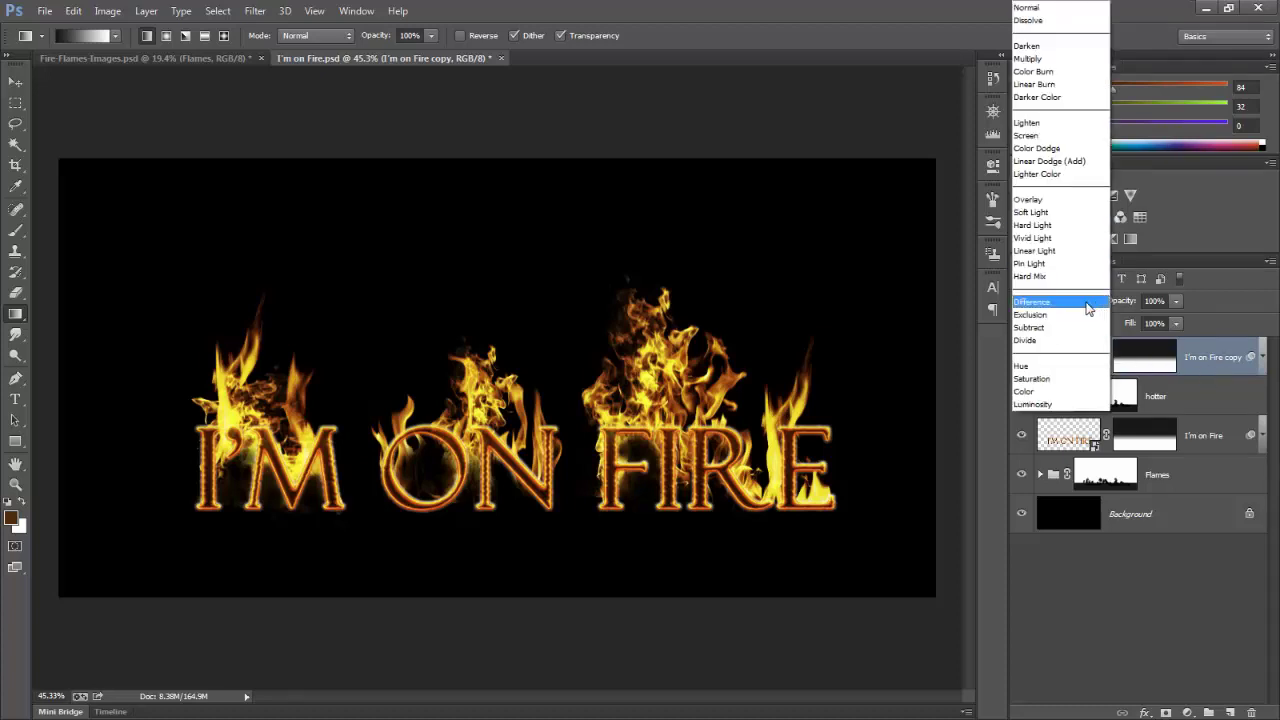
pyautogui.click(1045, 214)
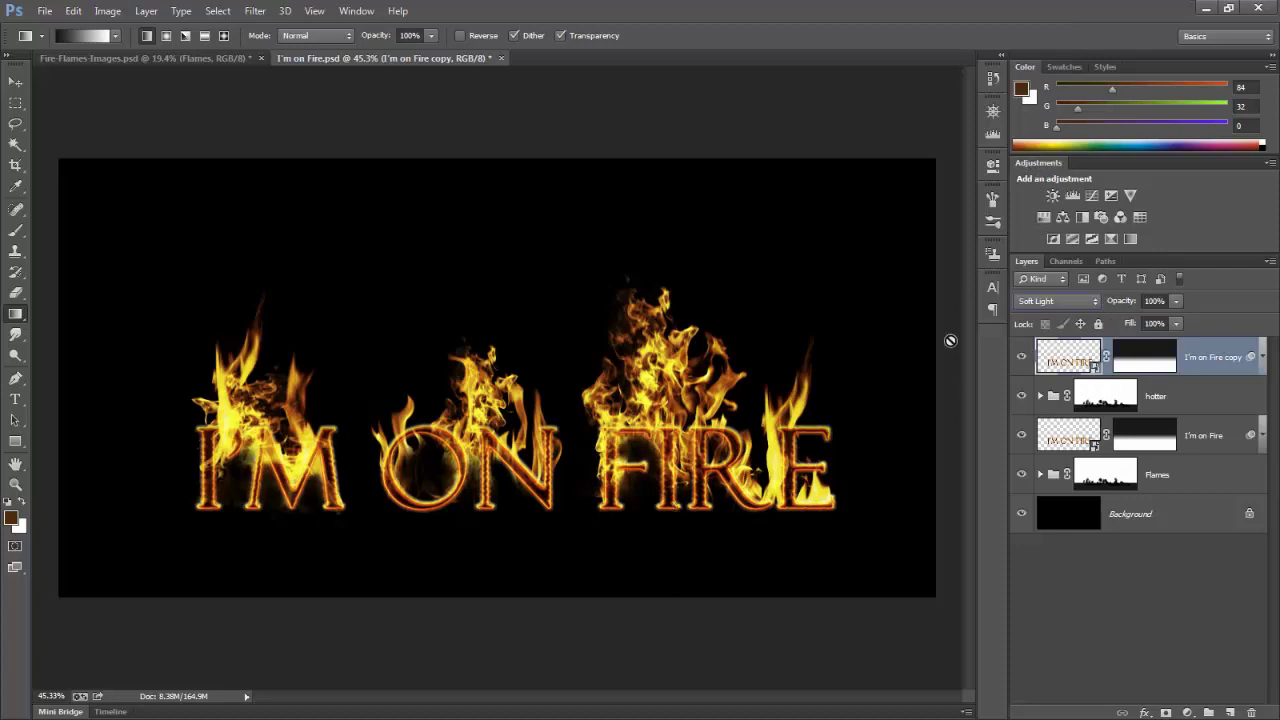
# Switch to the Move tool with the I'm on Fire copy layer still selected
pyautogui.click(902, 123)
pyautogui.click(567, 265)
pyautogui.press('v')
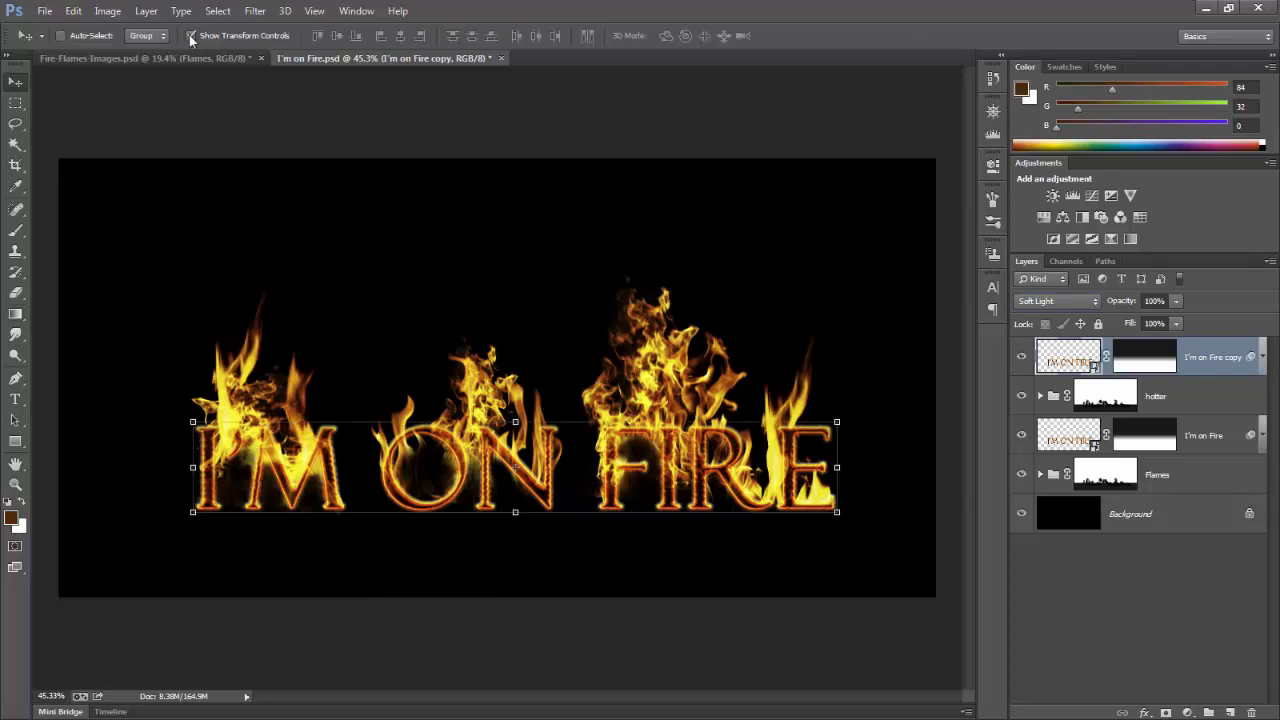